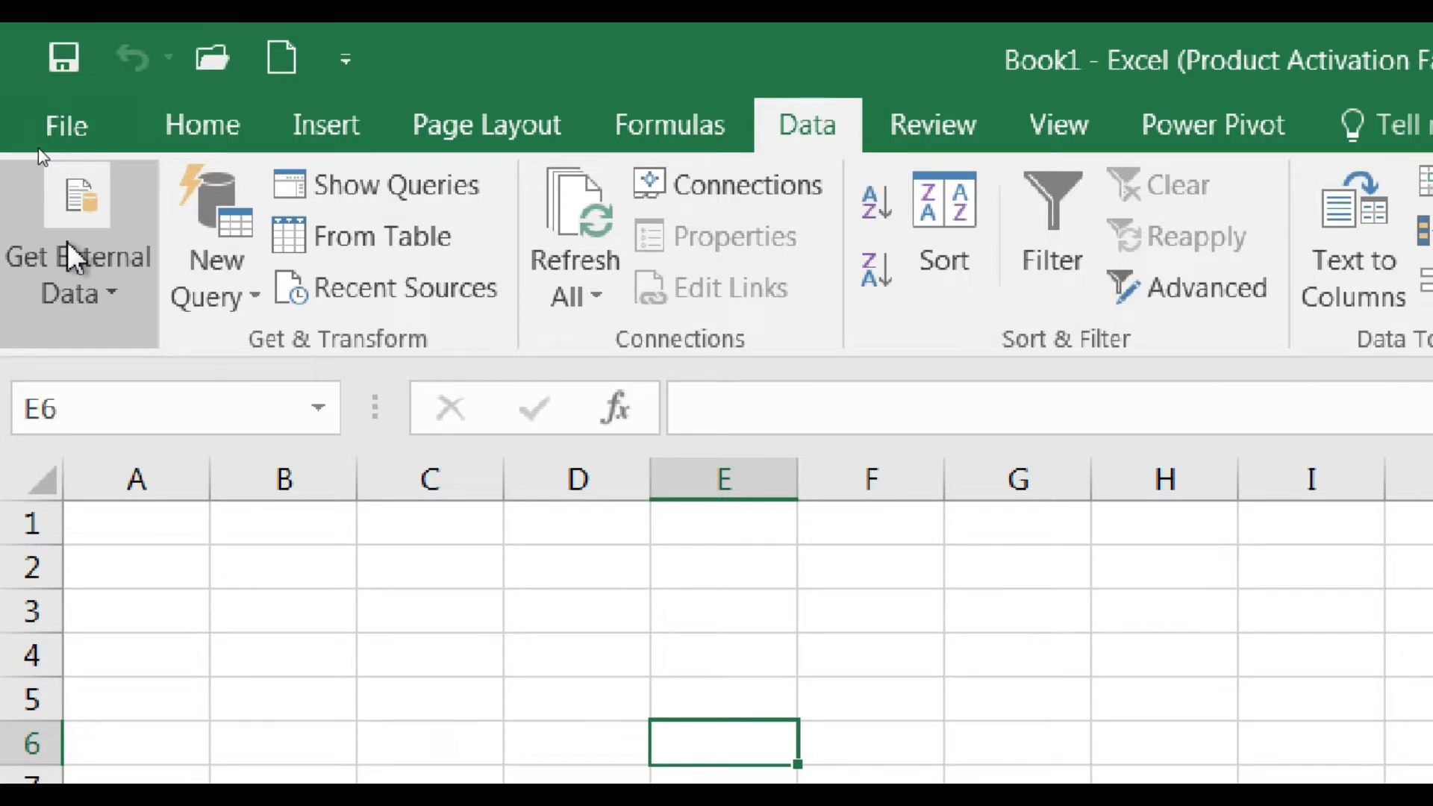
# - Launch Access 2016 from the system's program search and dismiss the Office activation notice
pyautogui.click(76, 293)
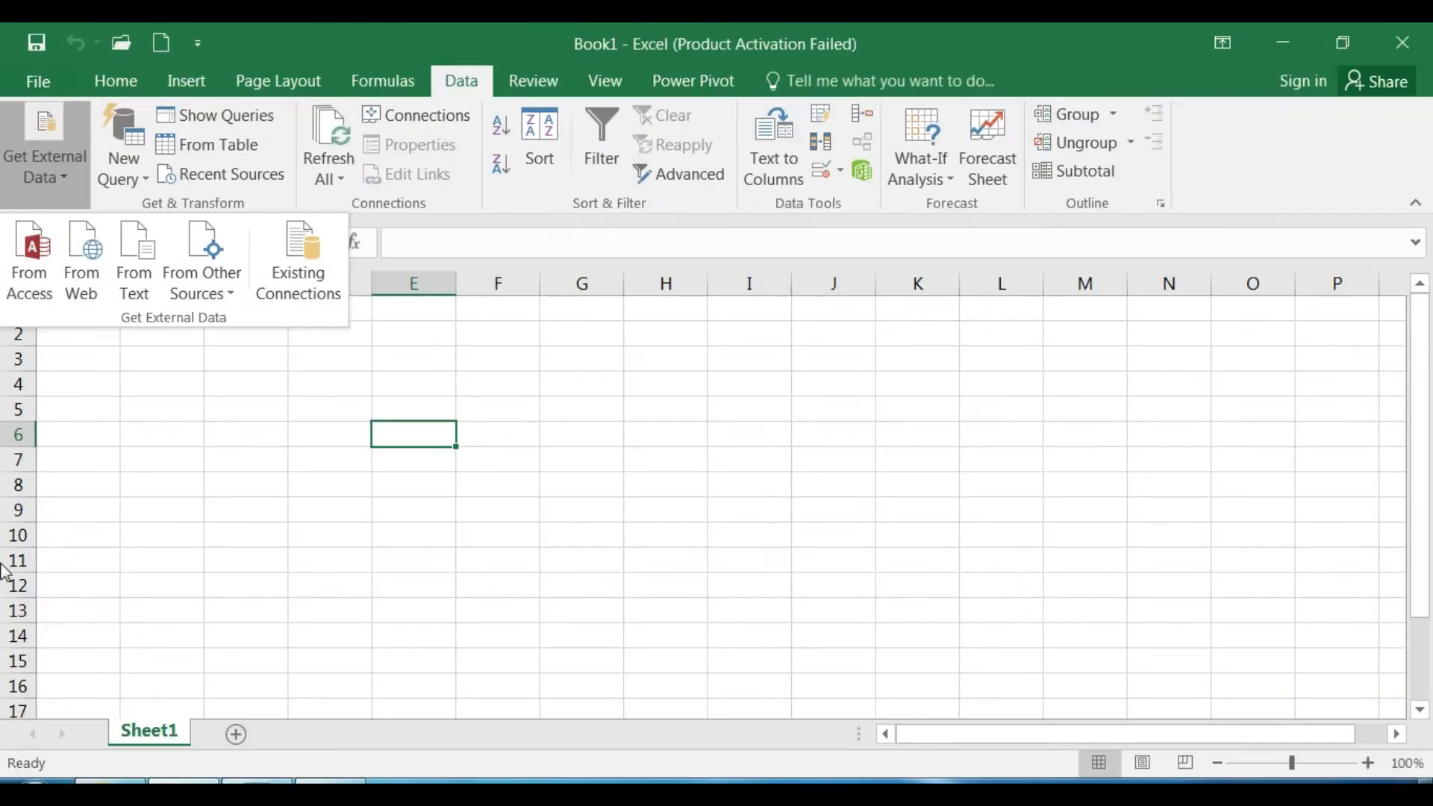
pyautogui.click(21, 789)
pyautogui.write('acc')
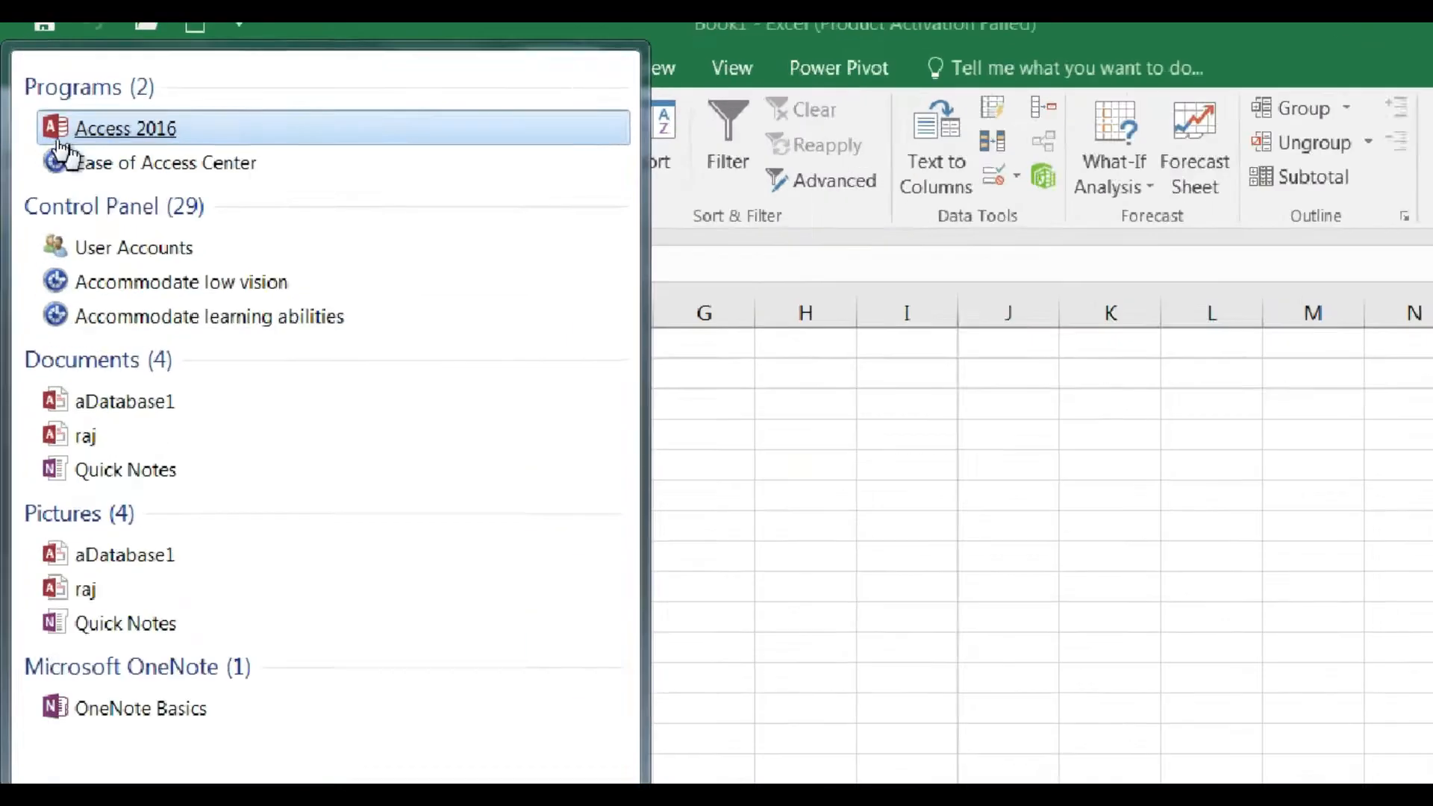
pyautogui.click(49, 131)
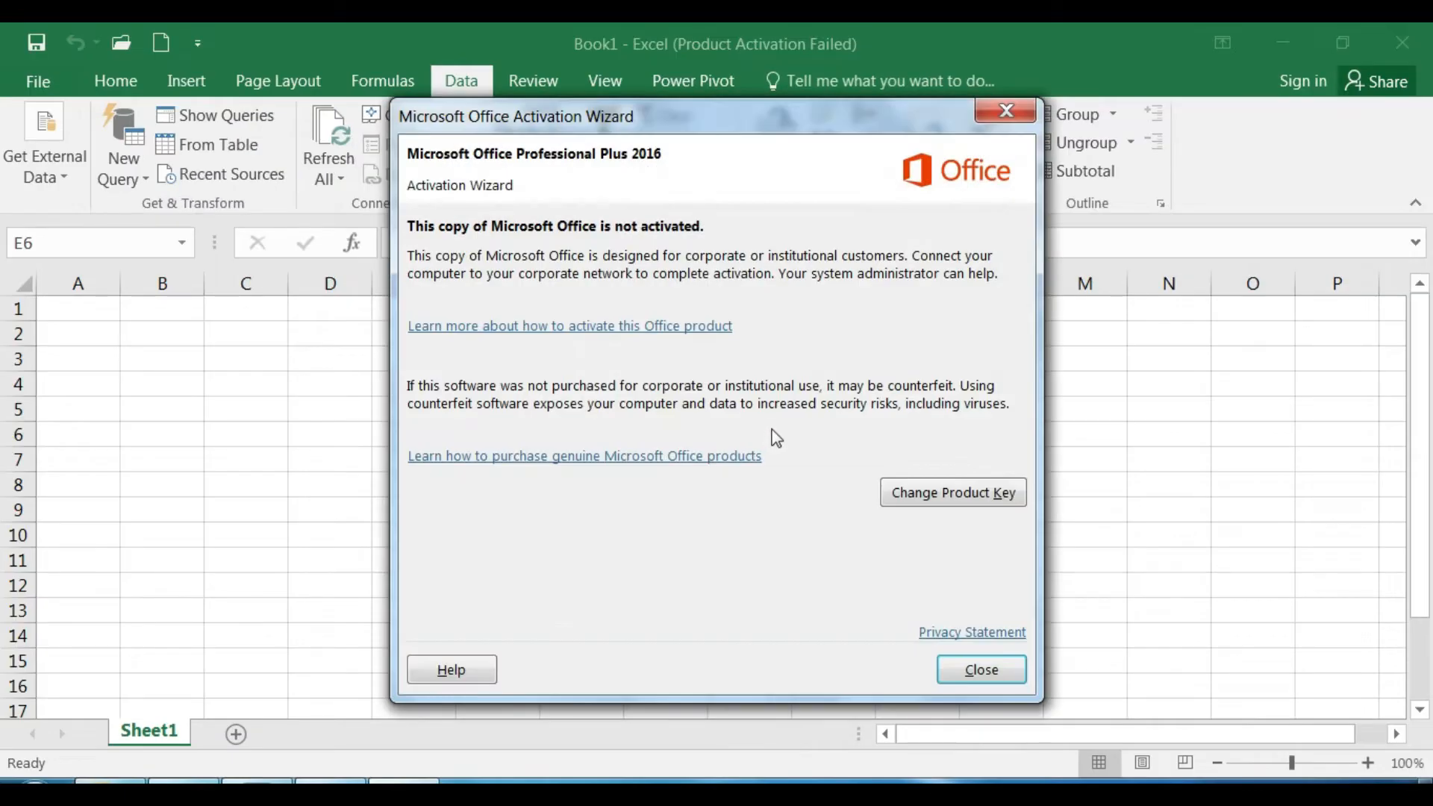
pyautogui.click(978, 666)
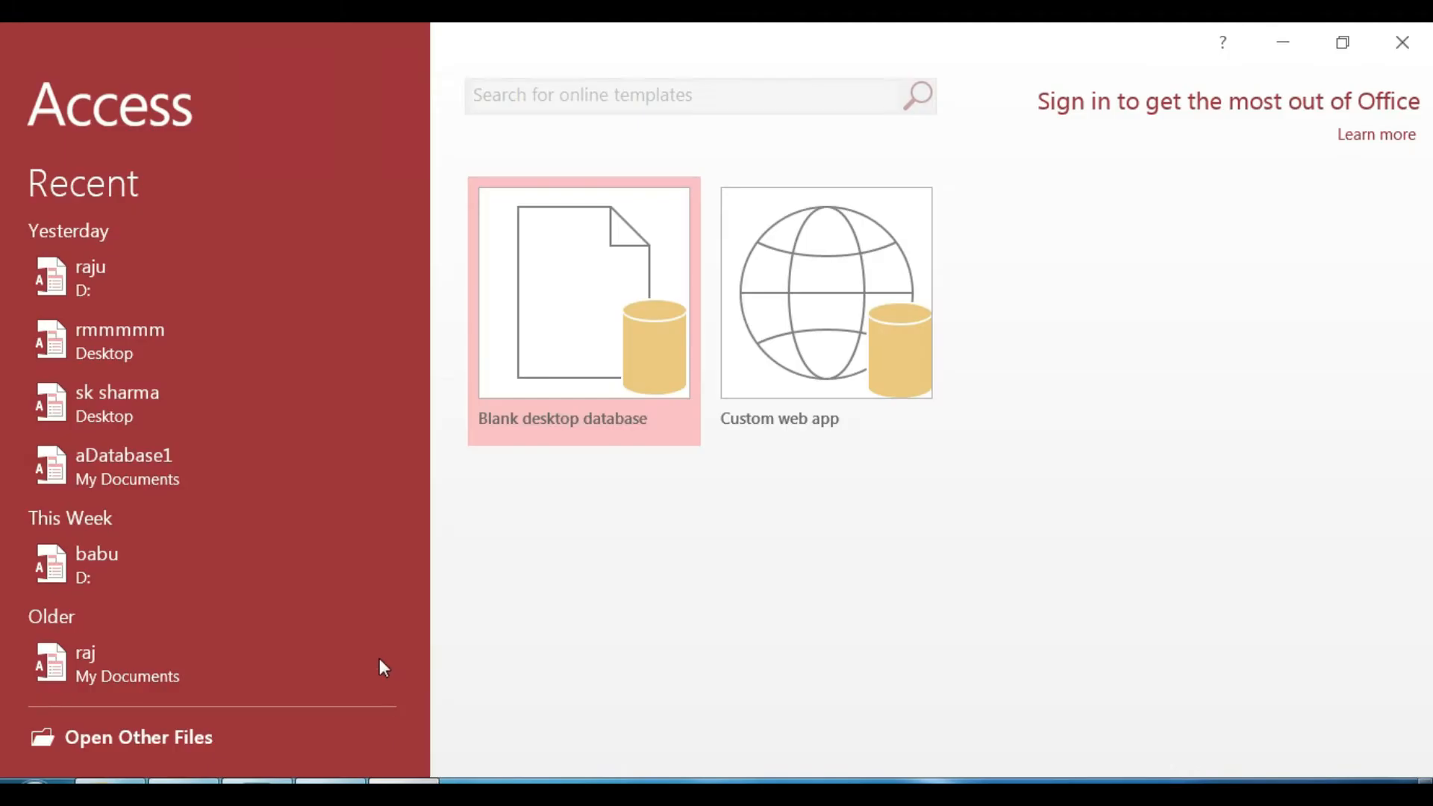
# - Create a blank desktop database named data emp, stored on the Desktop
pyautogui.click(599, 277)
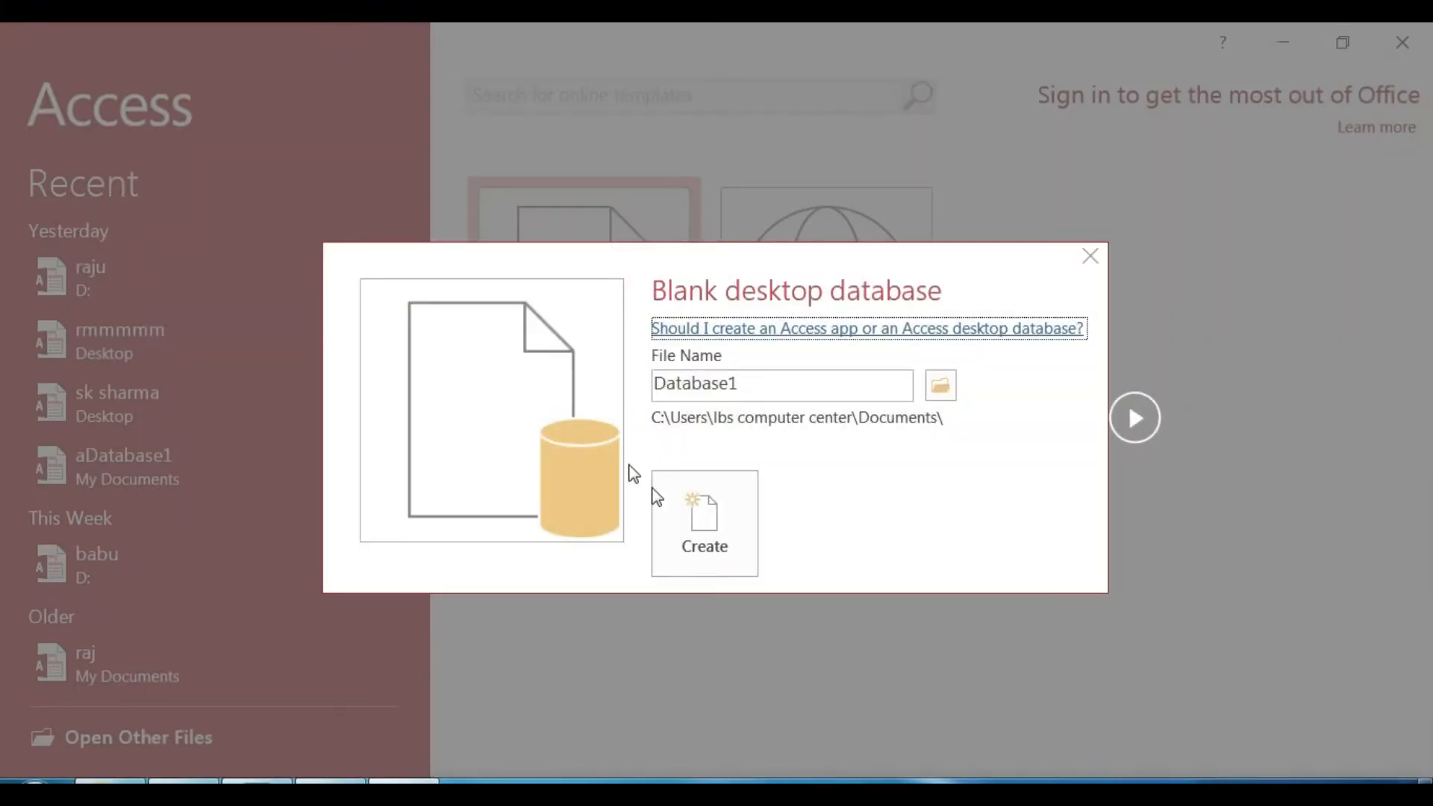
pyautogui.click(836, 387)
pyautogui.moveTo(745, 387); pyautogui.dragTo(606, 394)
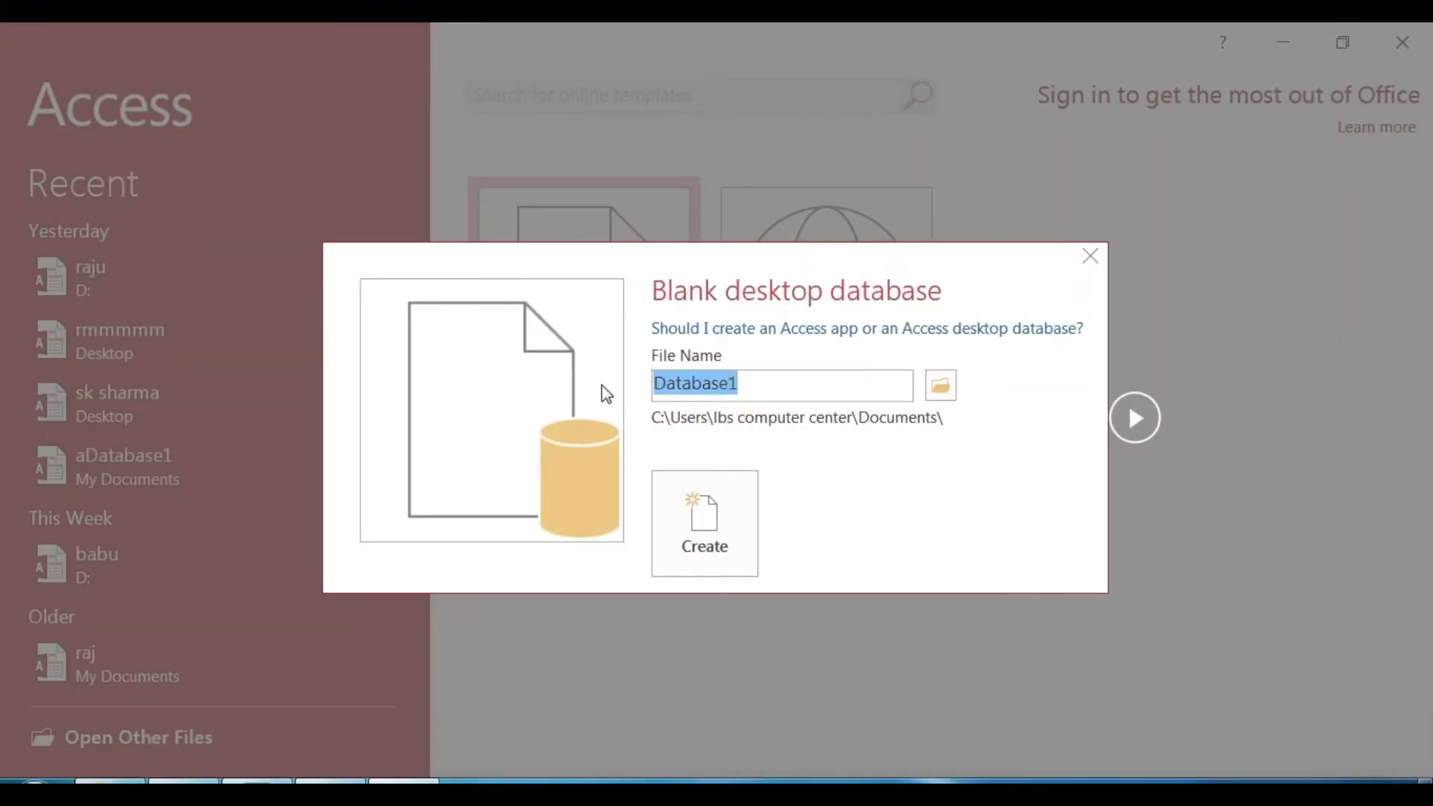
pyautogui.write('data emp')
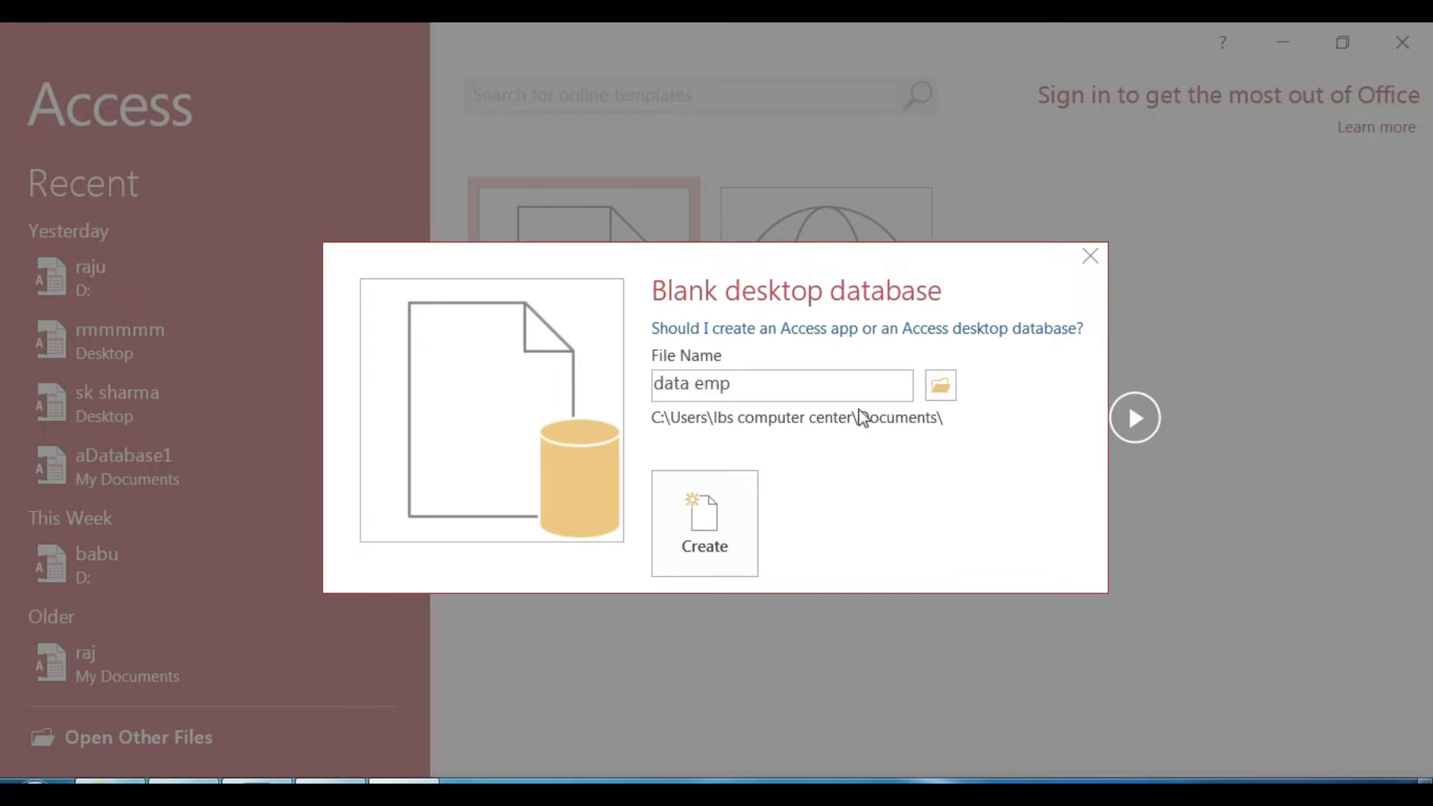
pyautogui.click(940, 388)
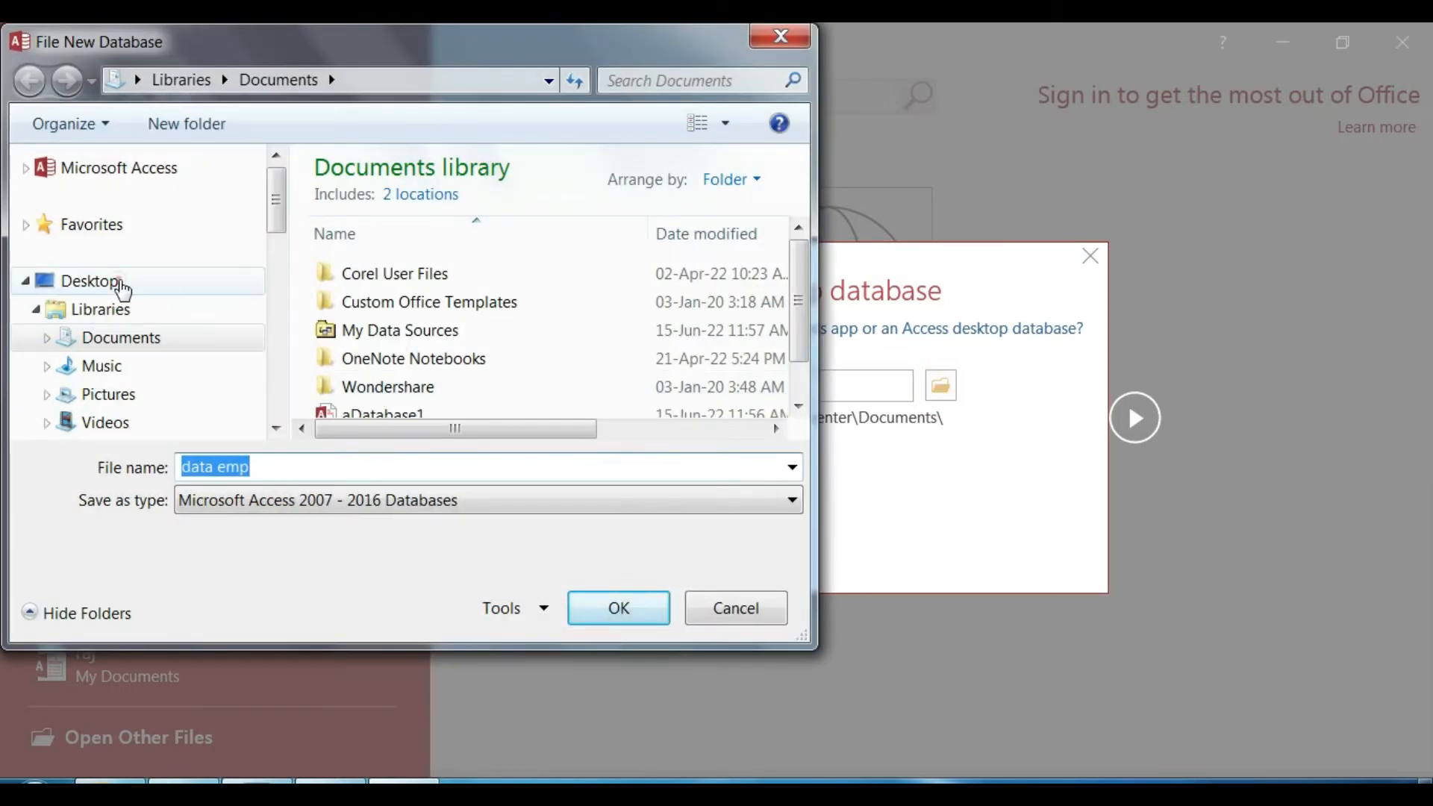
pyautogui.click(122, 287)
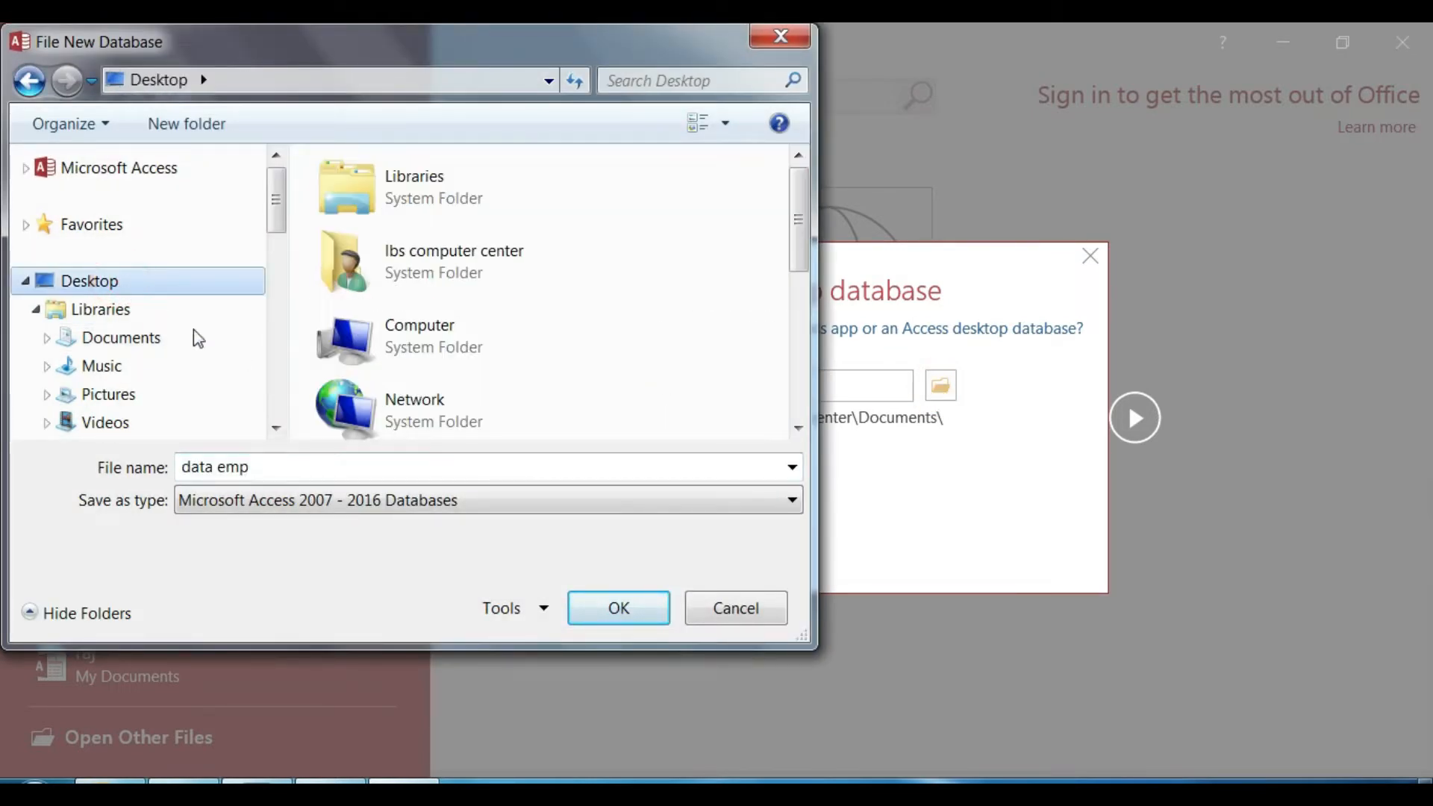
pyautogui.click(619, 608)
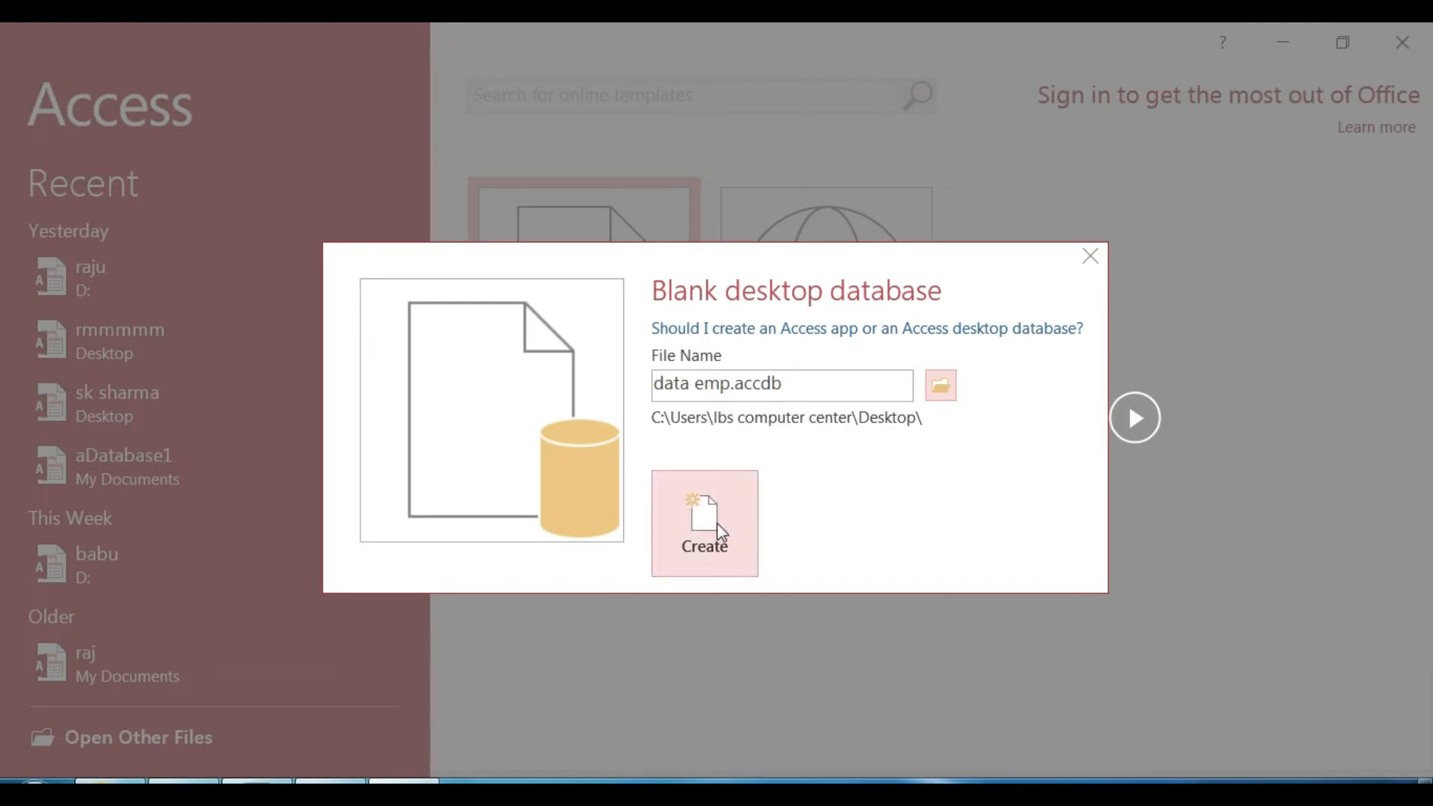
pyautogui.click(719, 531)
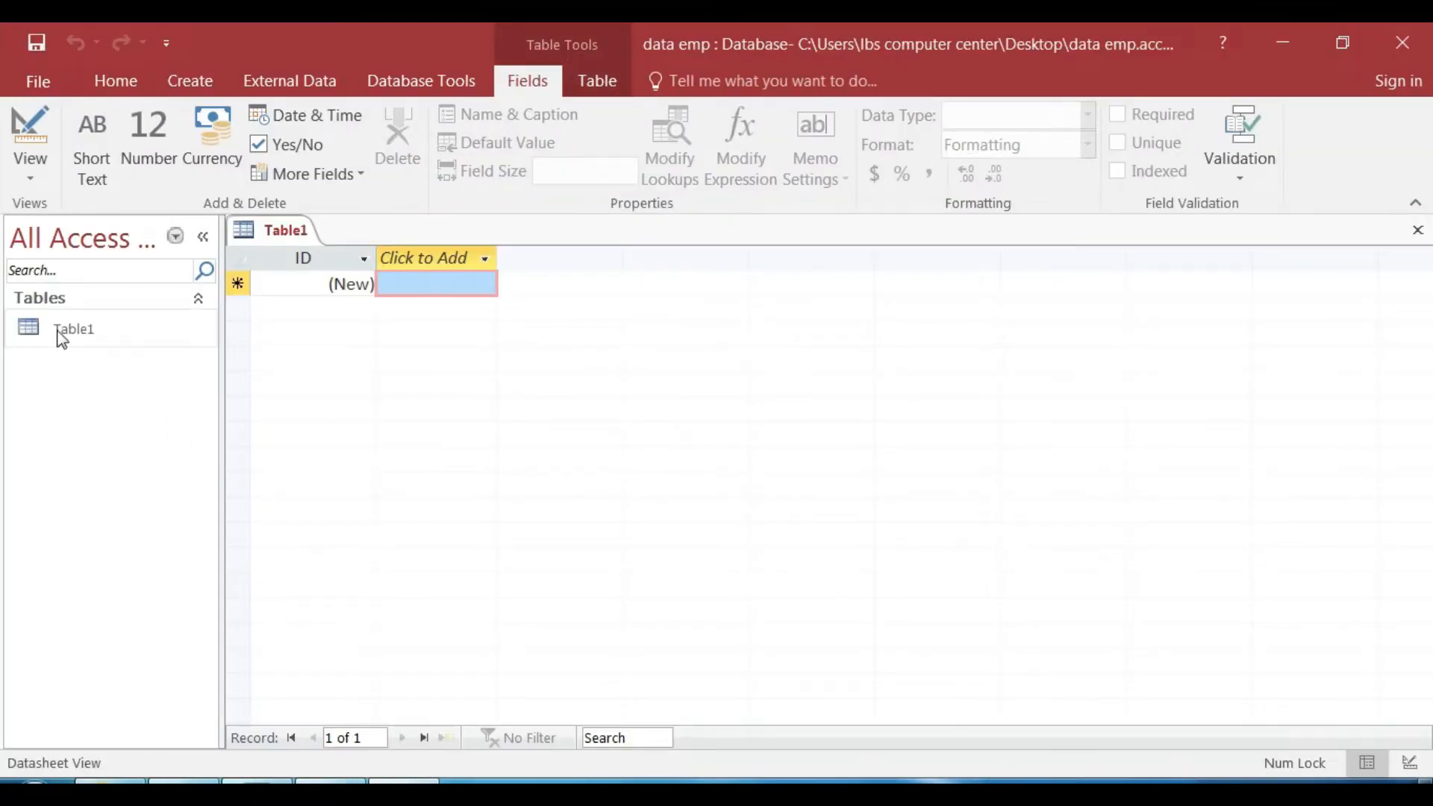
# - Open Table1 in Design View, saving the table under the name a
pyautogui.rightClick(62, 338)
pyautogui.click(119, 376)
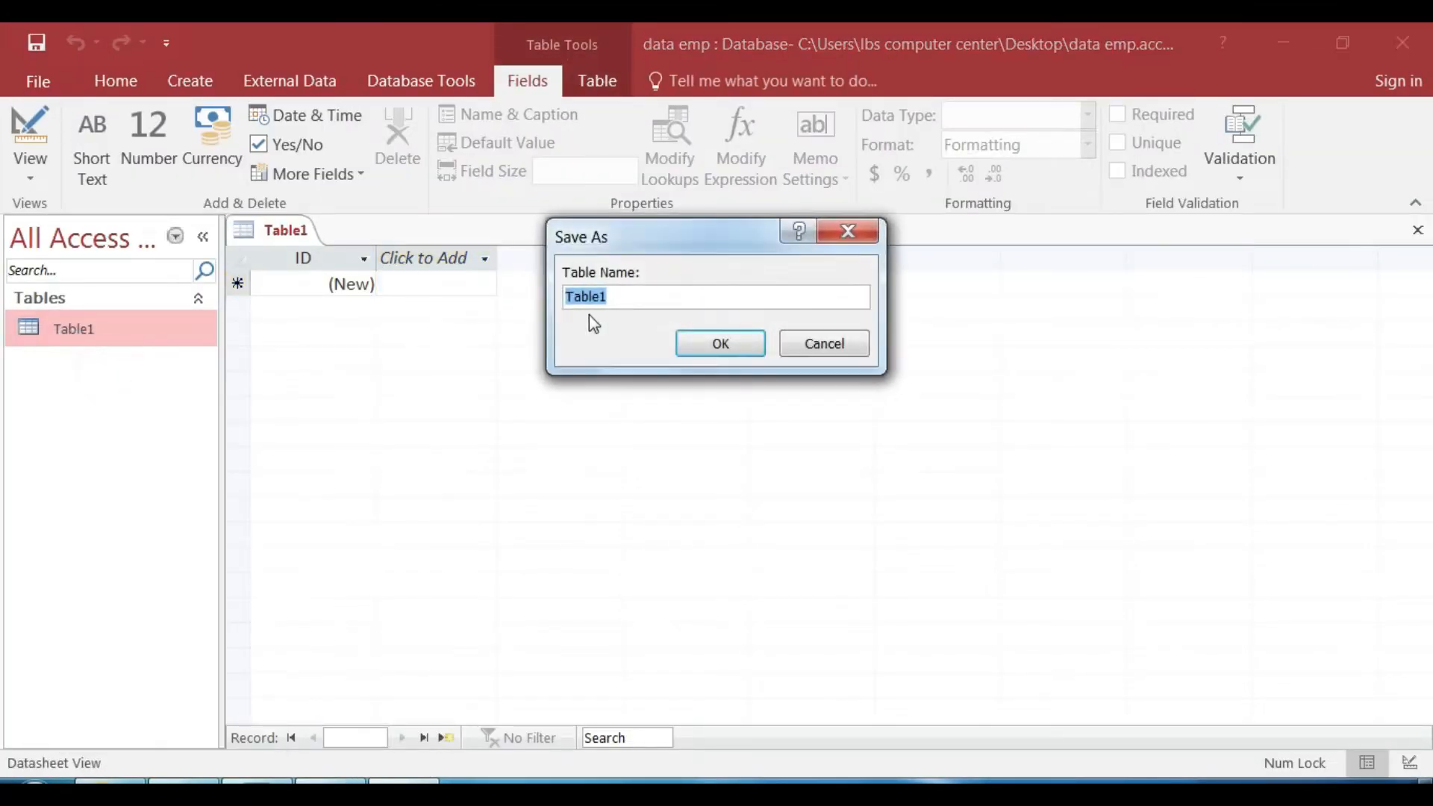
pyautogui.write('a')
pyautogui.click(719, 343)
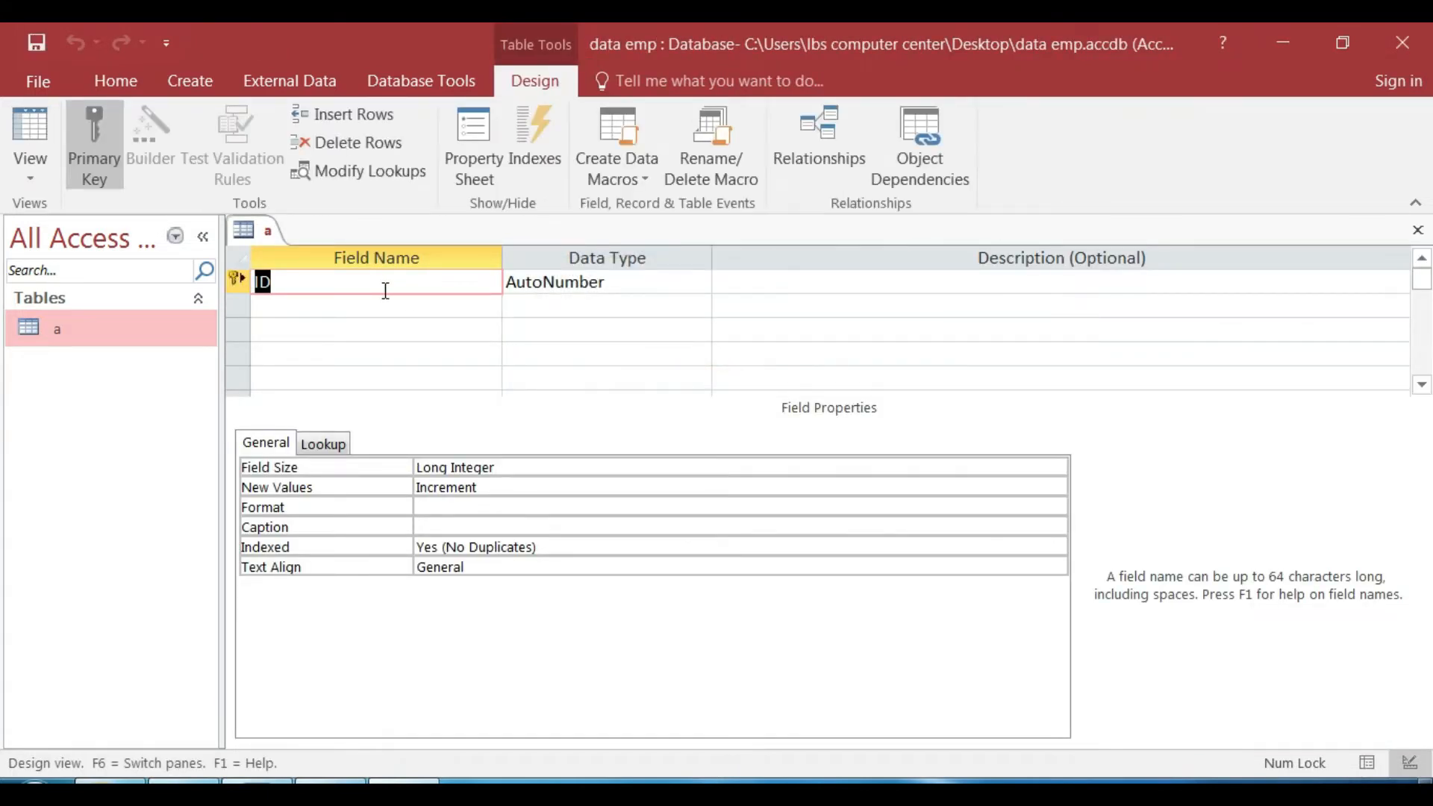
# - Rename the ID field to name, accepting the reserved word, and set its data type to Short Text
pyautogui.write('name')
pyautogui.press('Tab')
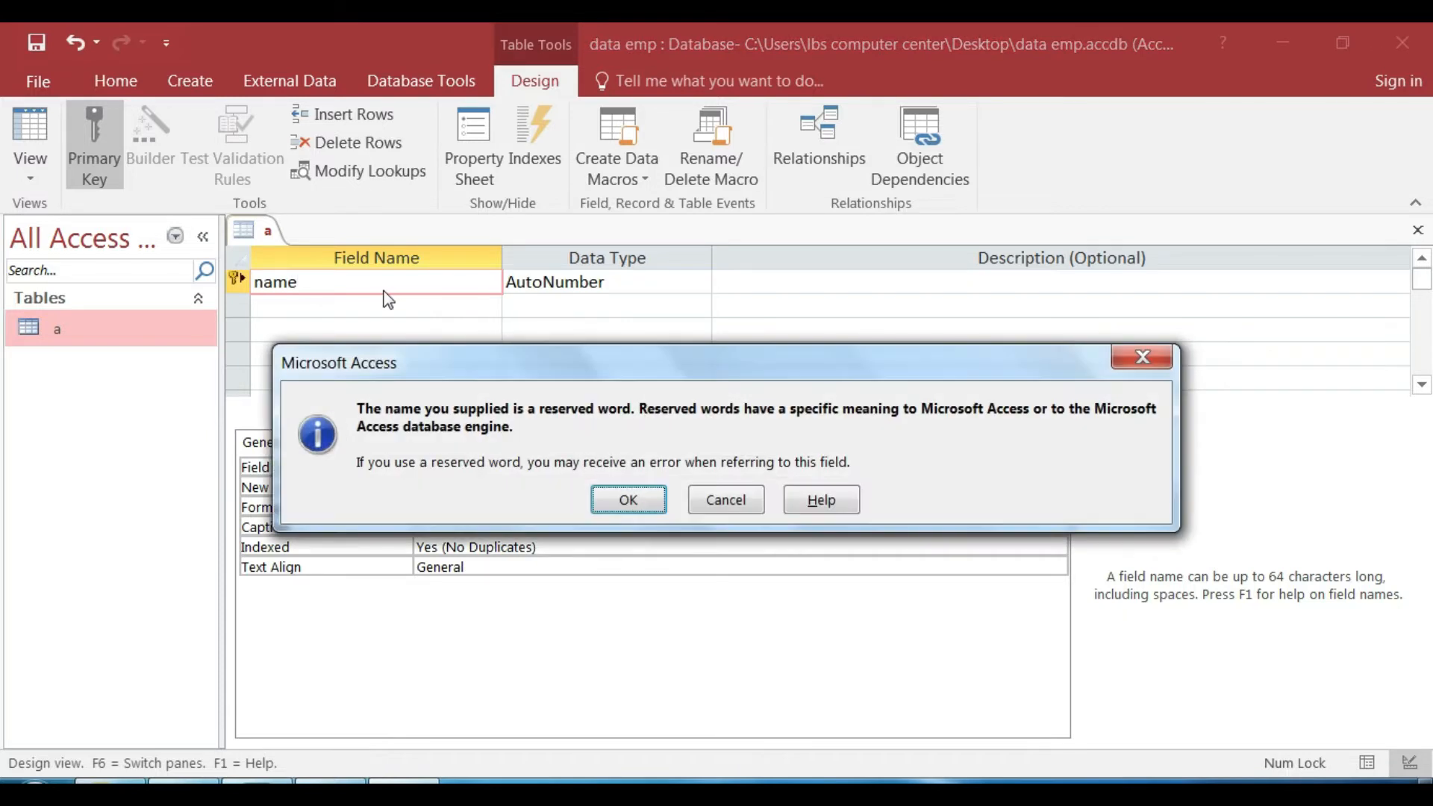
pyautogui.press('Return')
pyautogui.write('n')
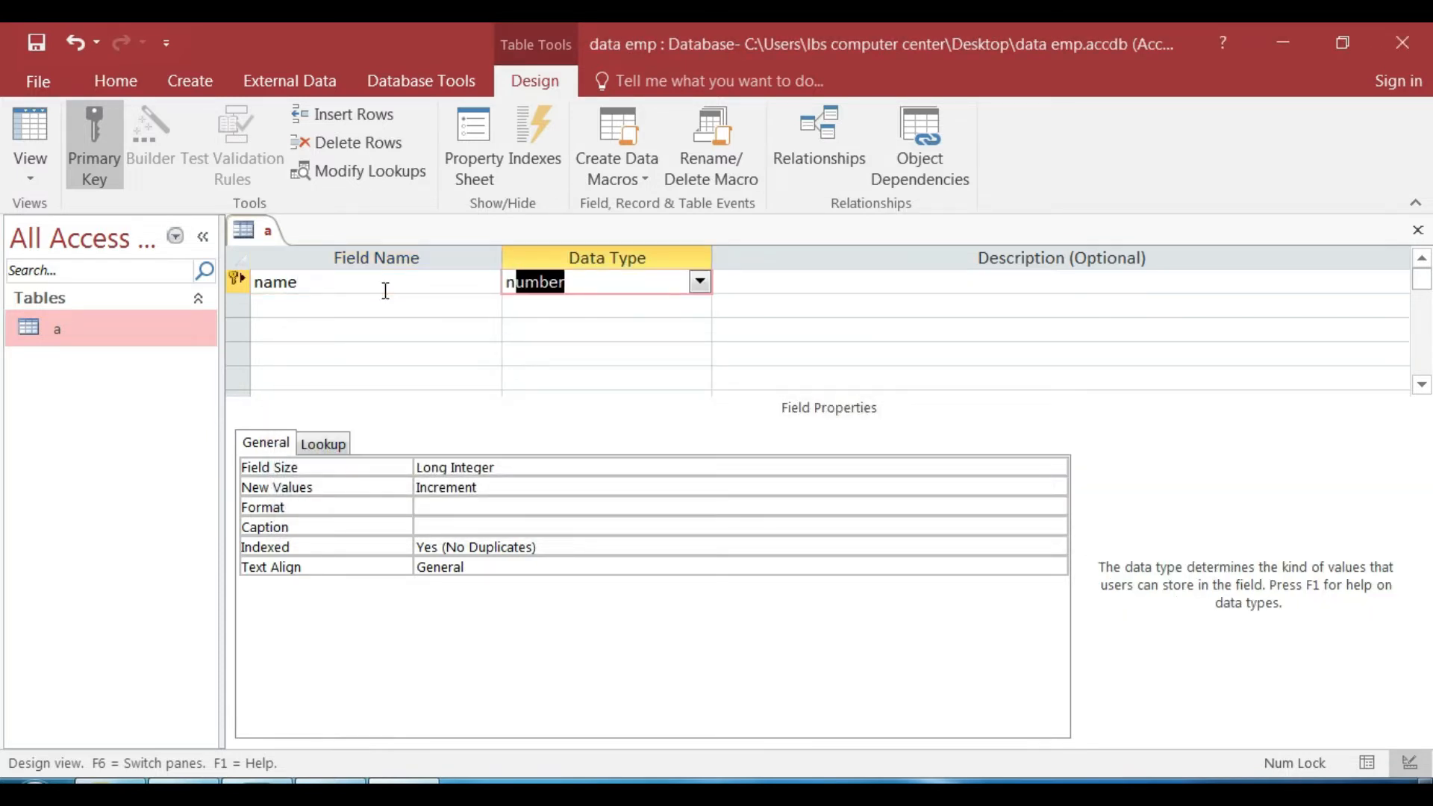
pyautogui.press('BackSpace')
pyautogui.write('Short Text')
pyautogui.press('Tab')
pyautogui.press('Tab')
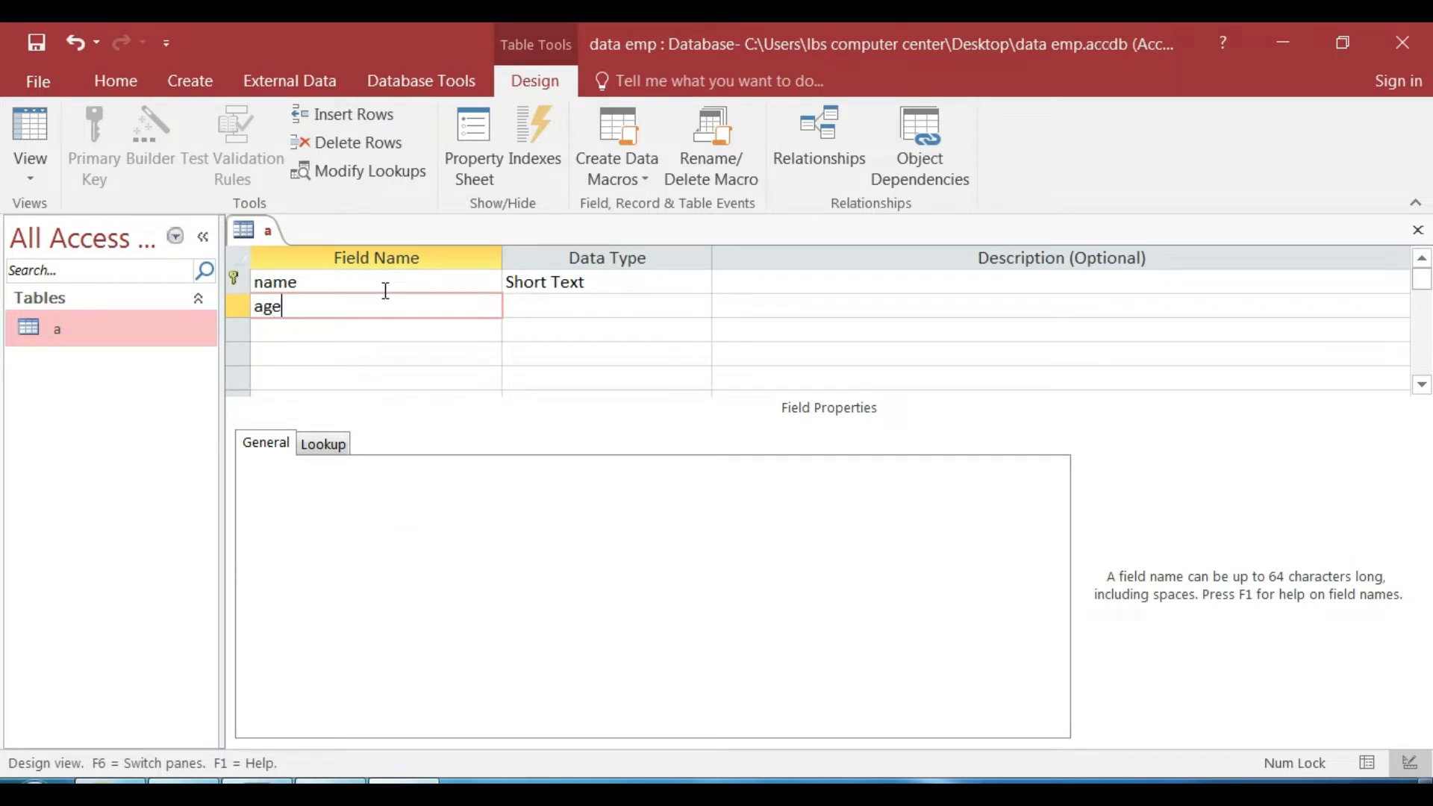
# - Add a second field called age with the Number data type
pyautogui.press('Tab')
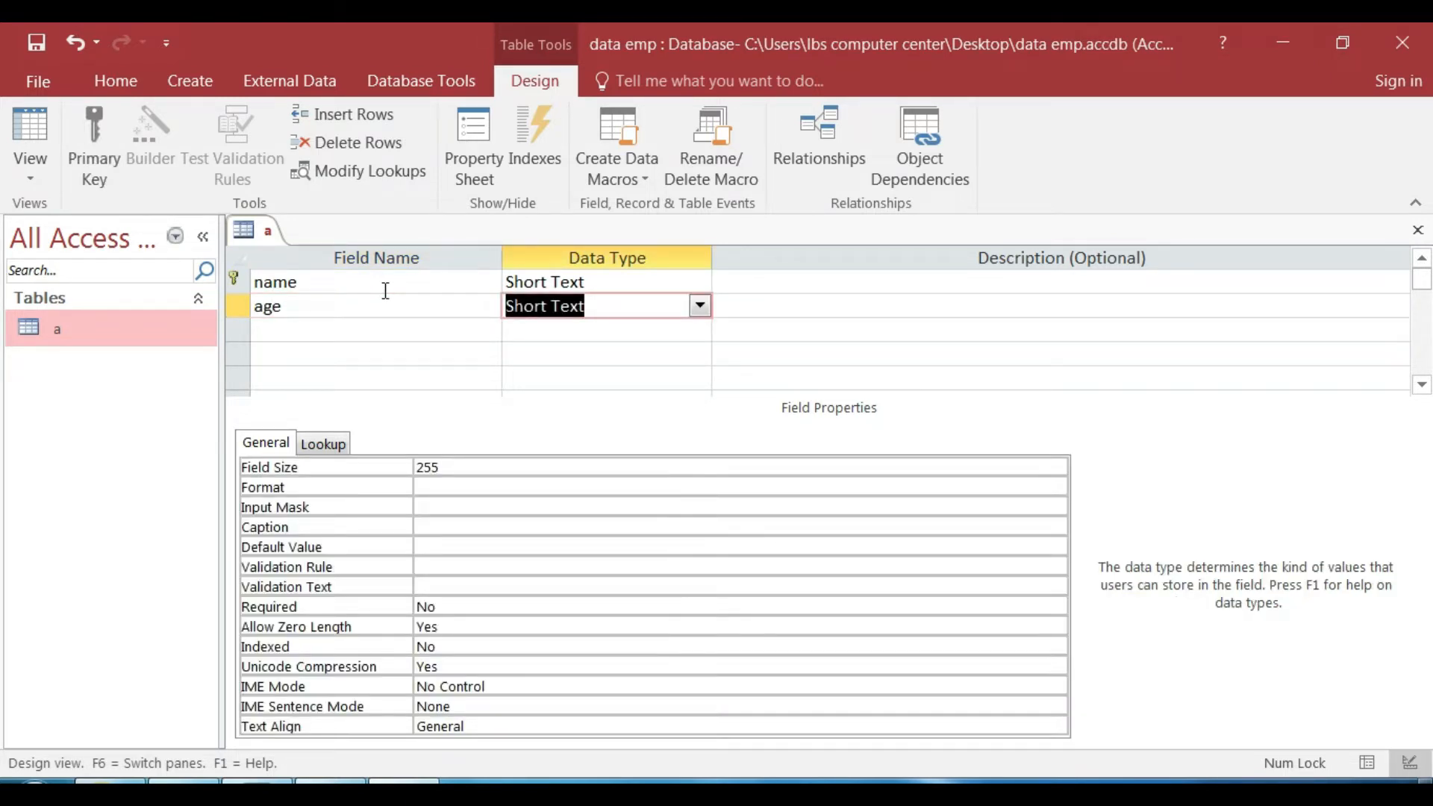
pyautogui.write('number')
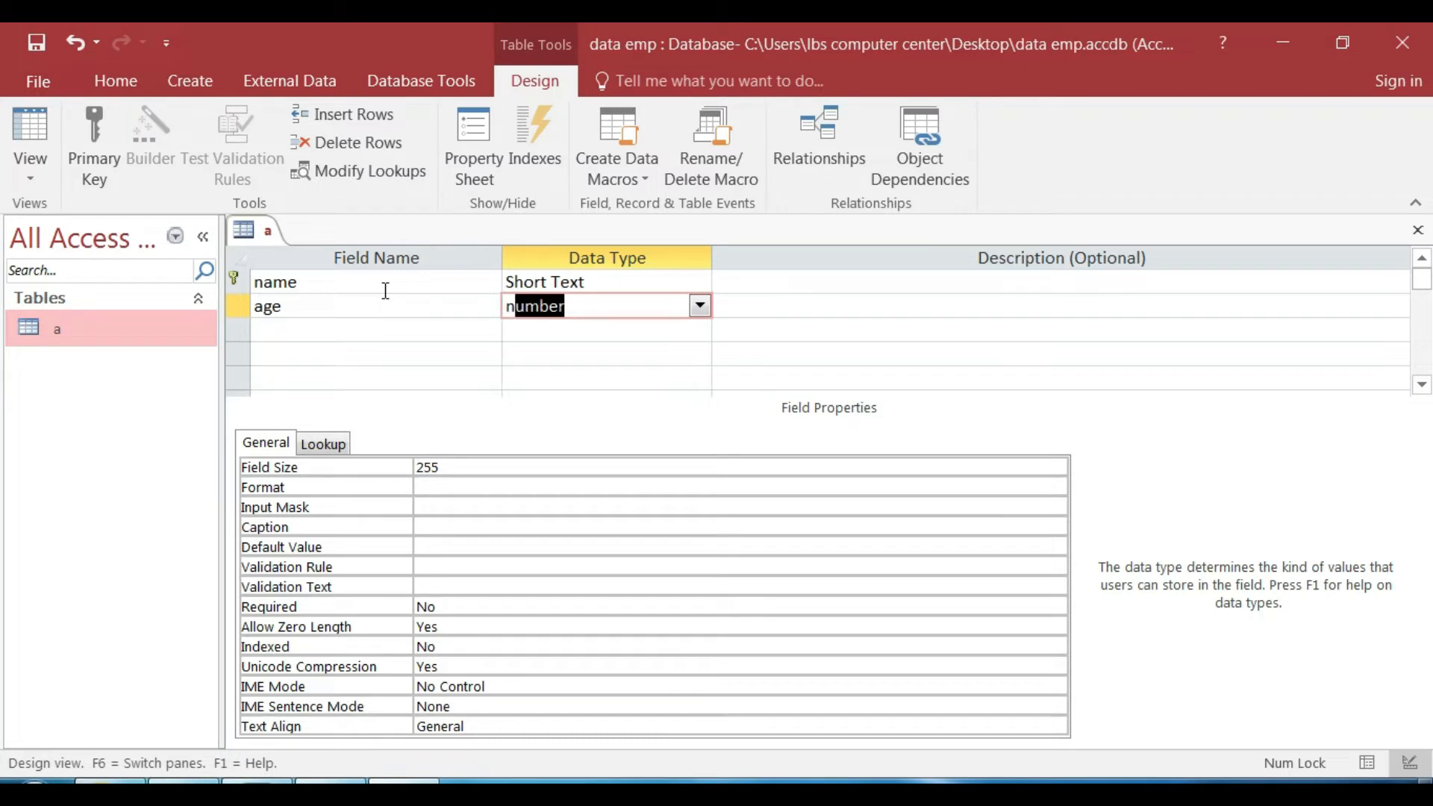
pyautogui.press('Tab')
pyautogui.press('Tab')
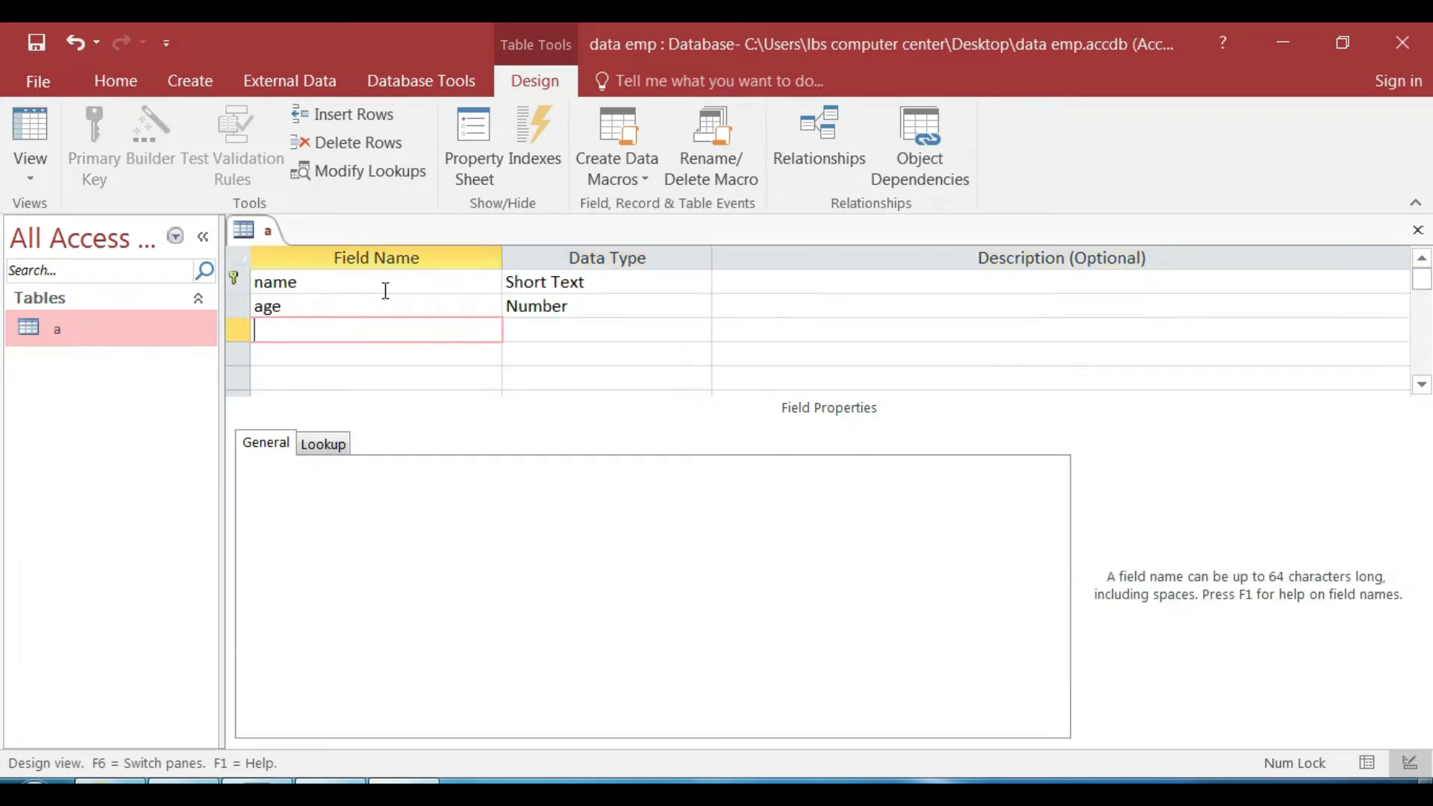
# - Add a third field called address with the Short Text data type, and close the table with its design changes saved
pyautogui.write('address')
pyautogui.press('Tab')
pyautogui.write('s')
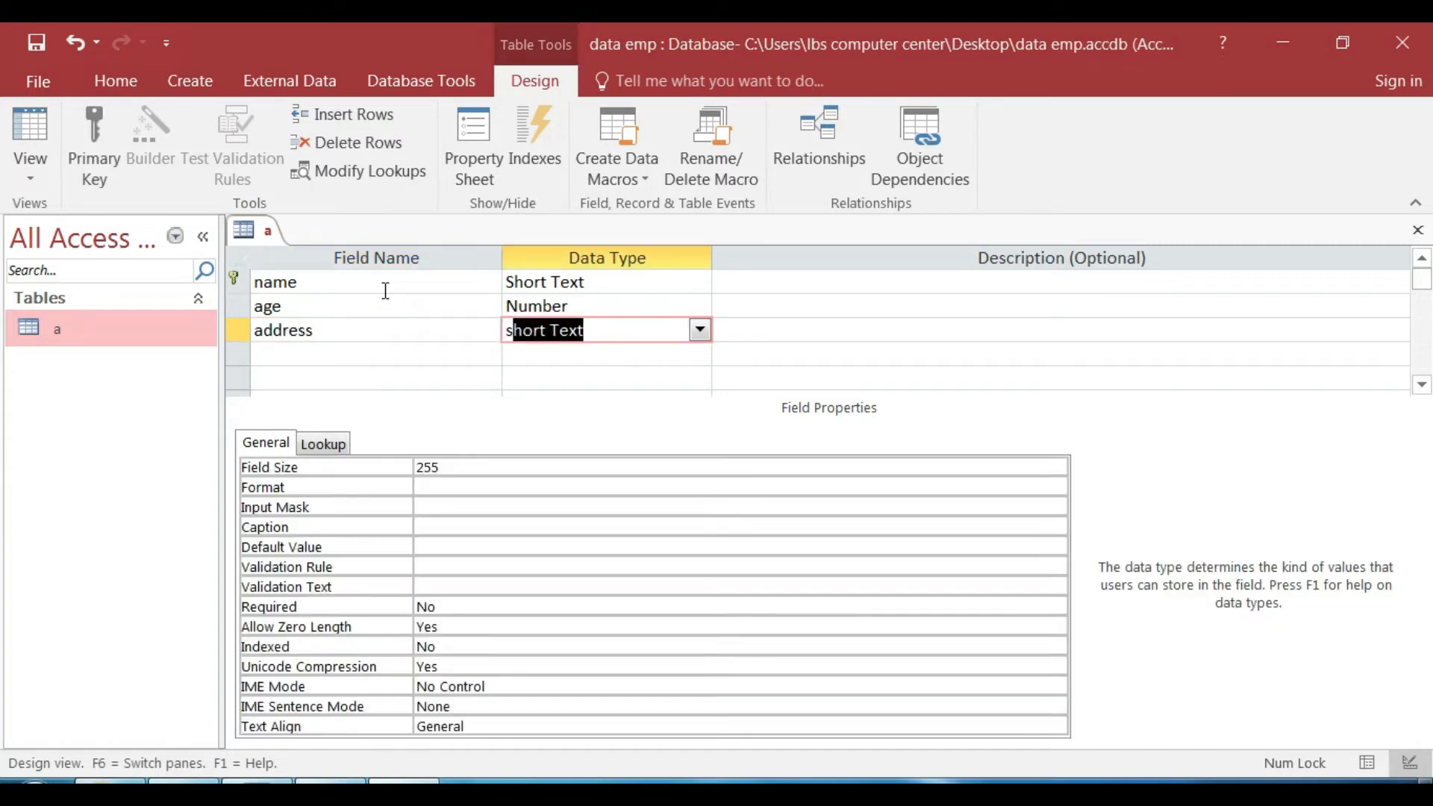
pyautogui.hotkey('ctrl', 'w')
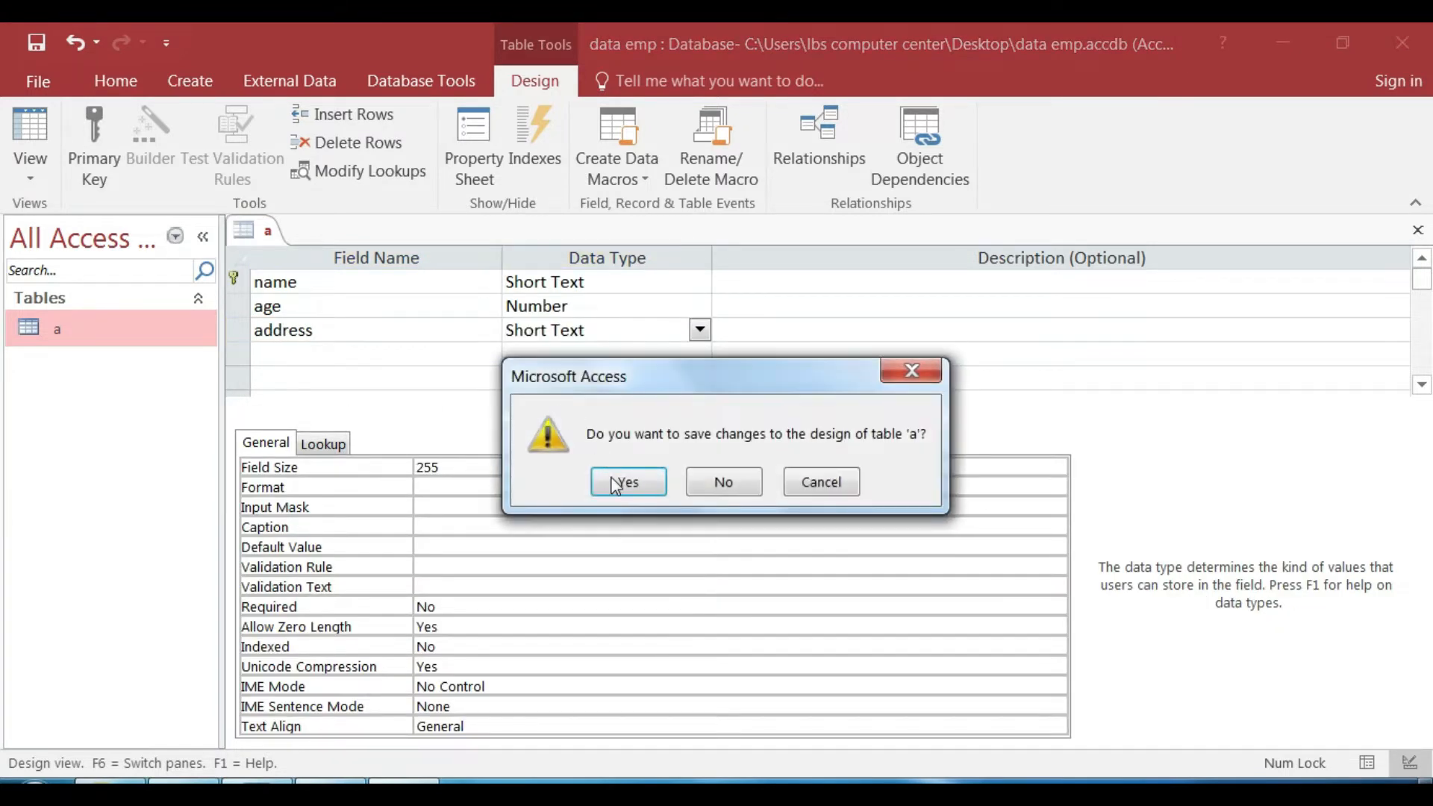
pyautogui.click(616, 481)
# - Open table a for data entry and fill the first record with a person's name, age 33 and address delhi
pyautogui.rightClick(165, 329)
pyautogui.click(228, 347)
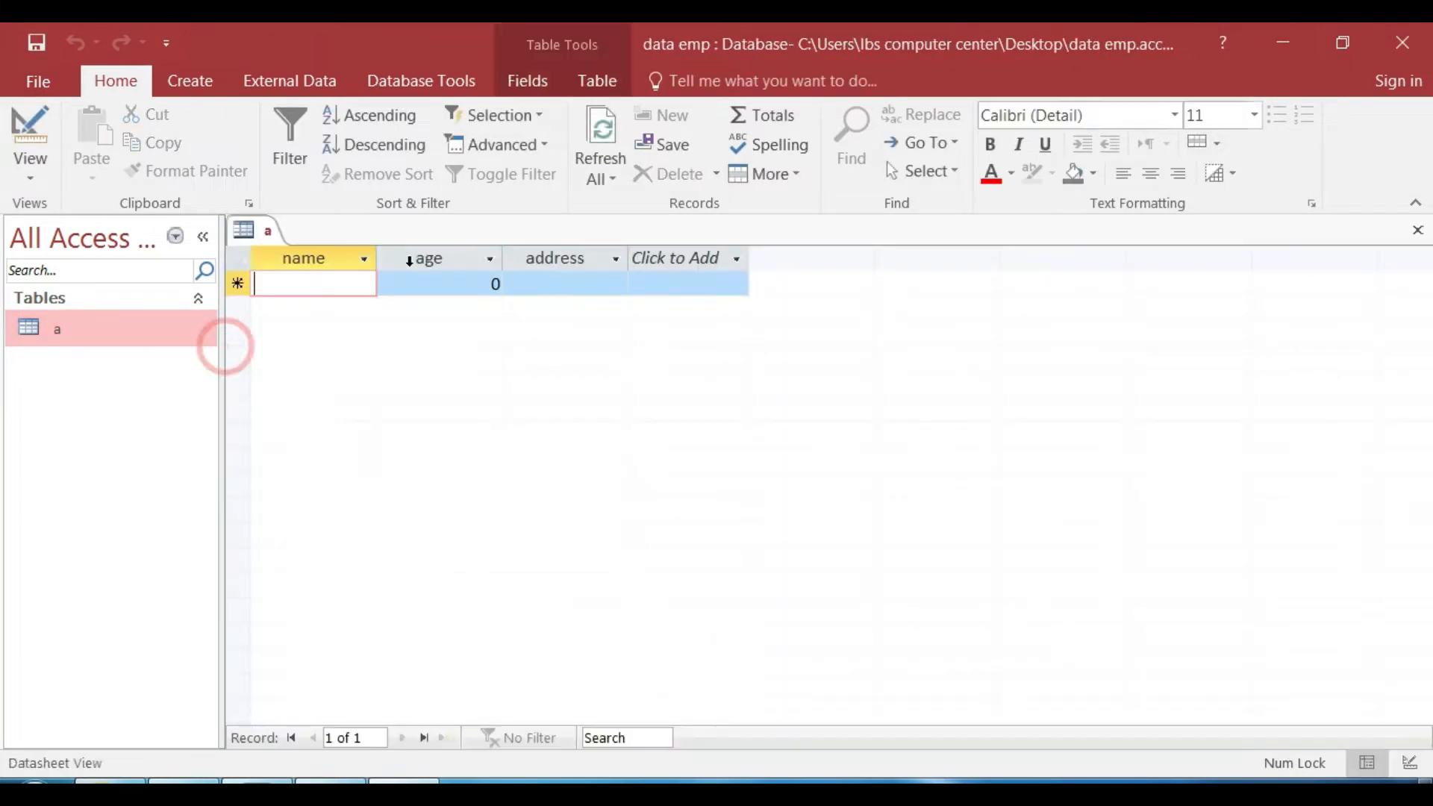
pyautogui.write('ram')
pyautogui.press('Tab')
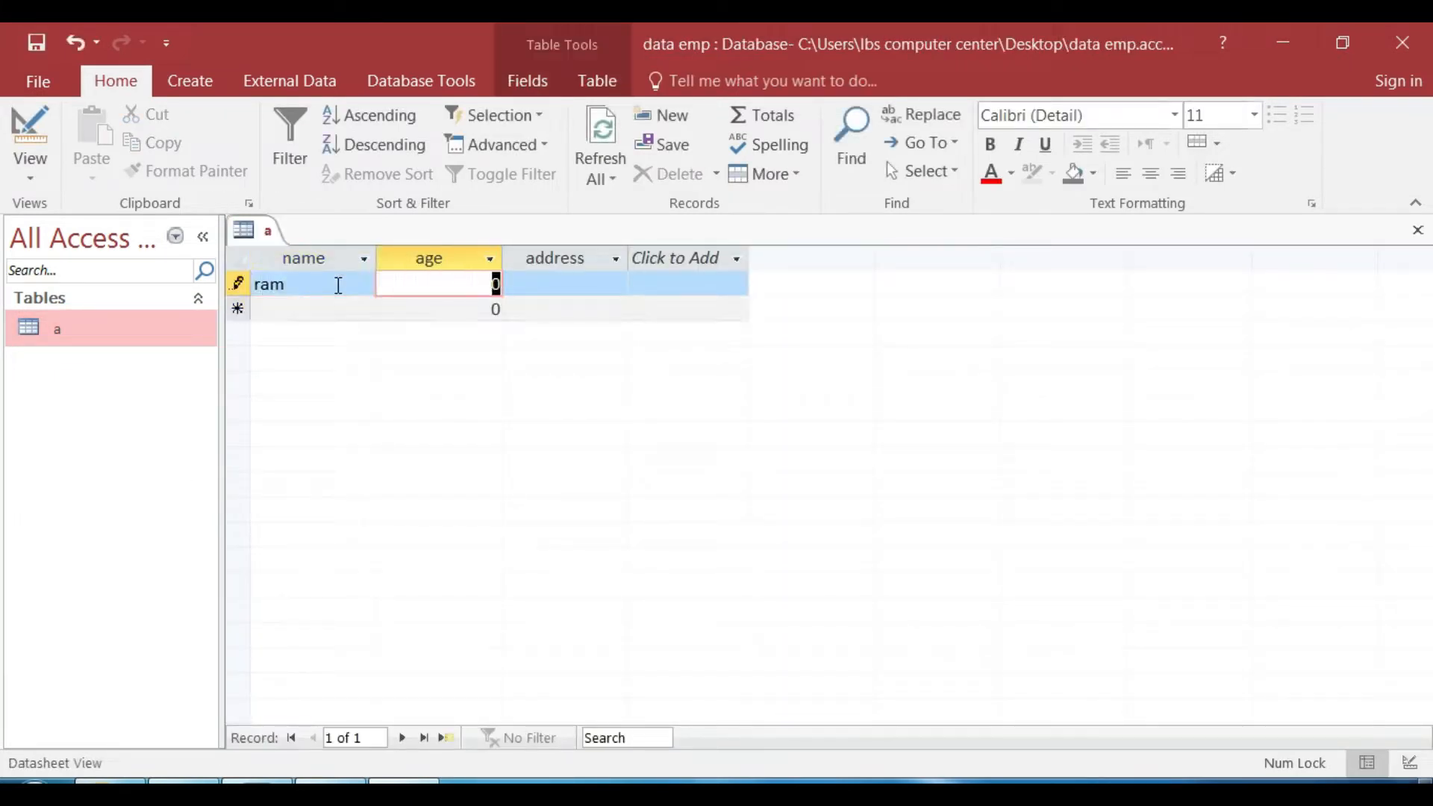
pyautogui.write('33')
pyautogui.press('Tab')
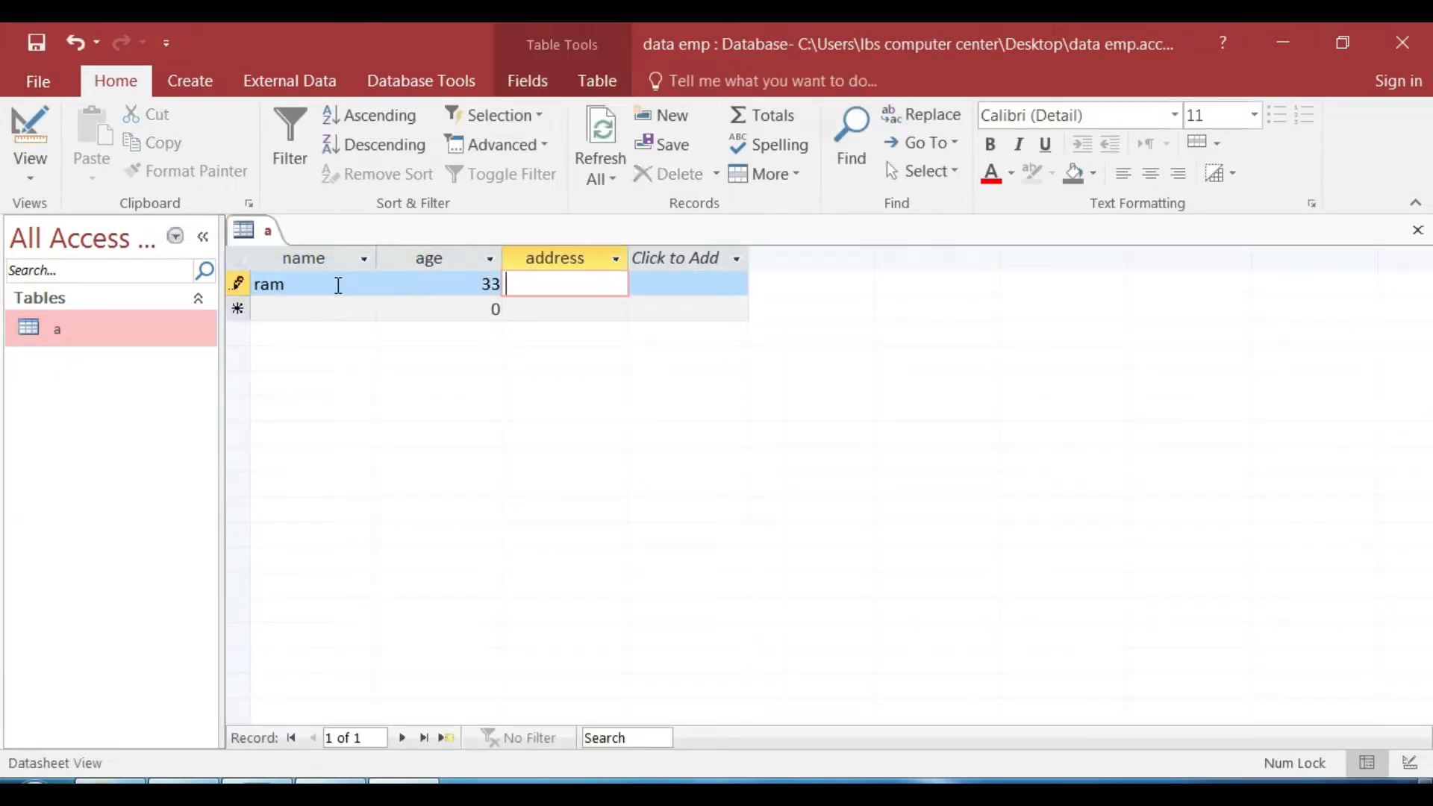
pyautogui.press('BackSpace')
pyautogui.press('BackSpace')
pyautogui.press('Tab')
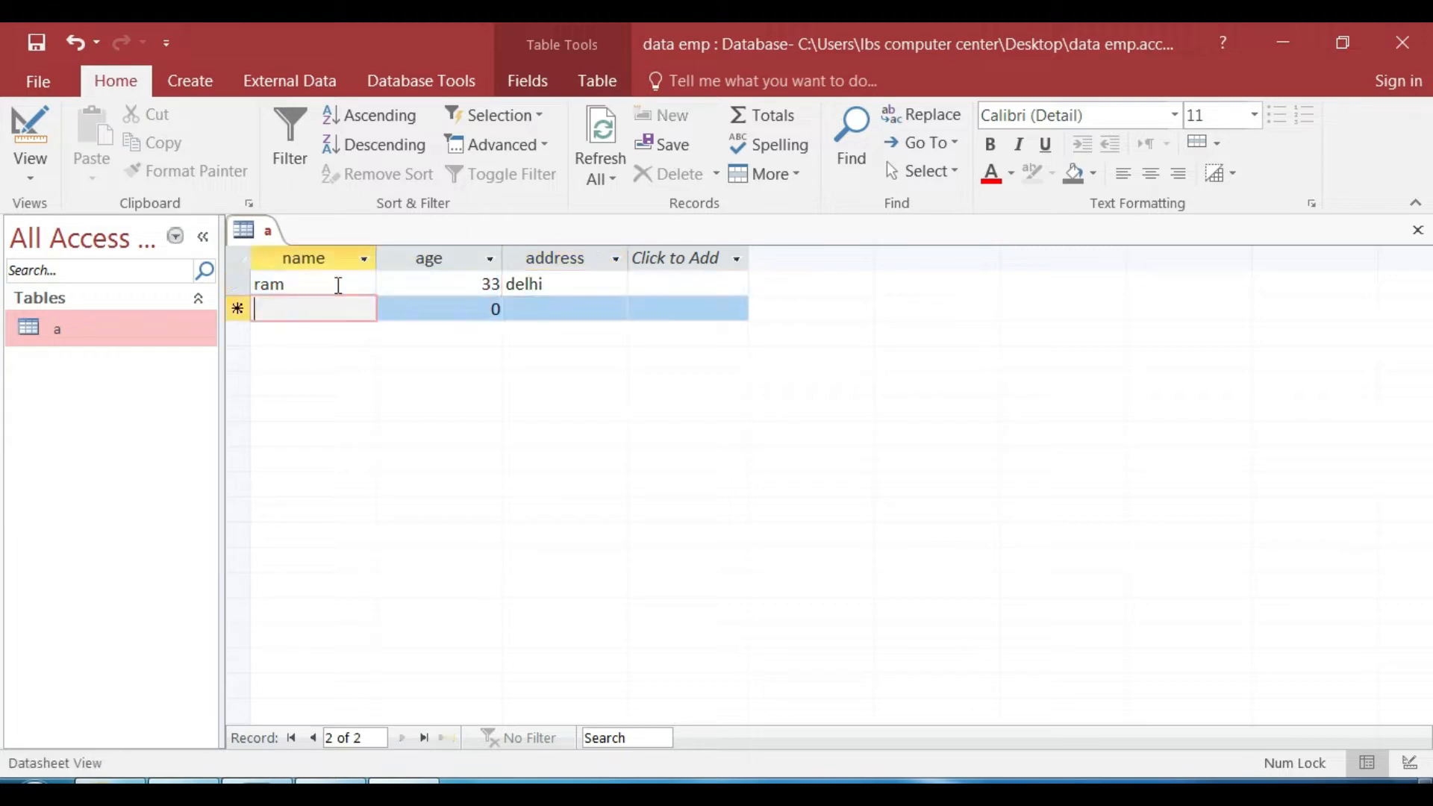
# - Add two more people to table a, aged 34 from patna and 23 from gaya, and close the table and Access
pyautogui.write('shyam')
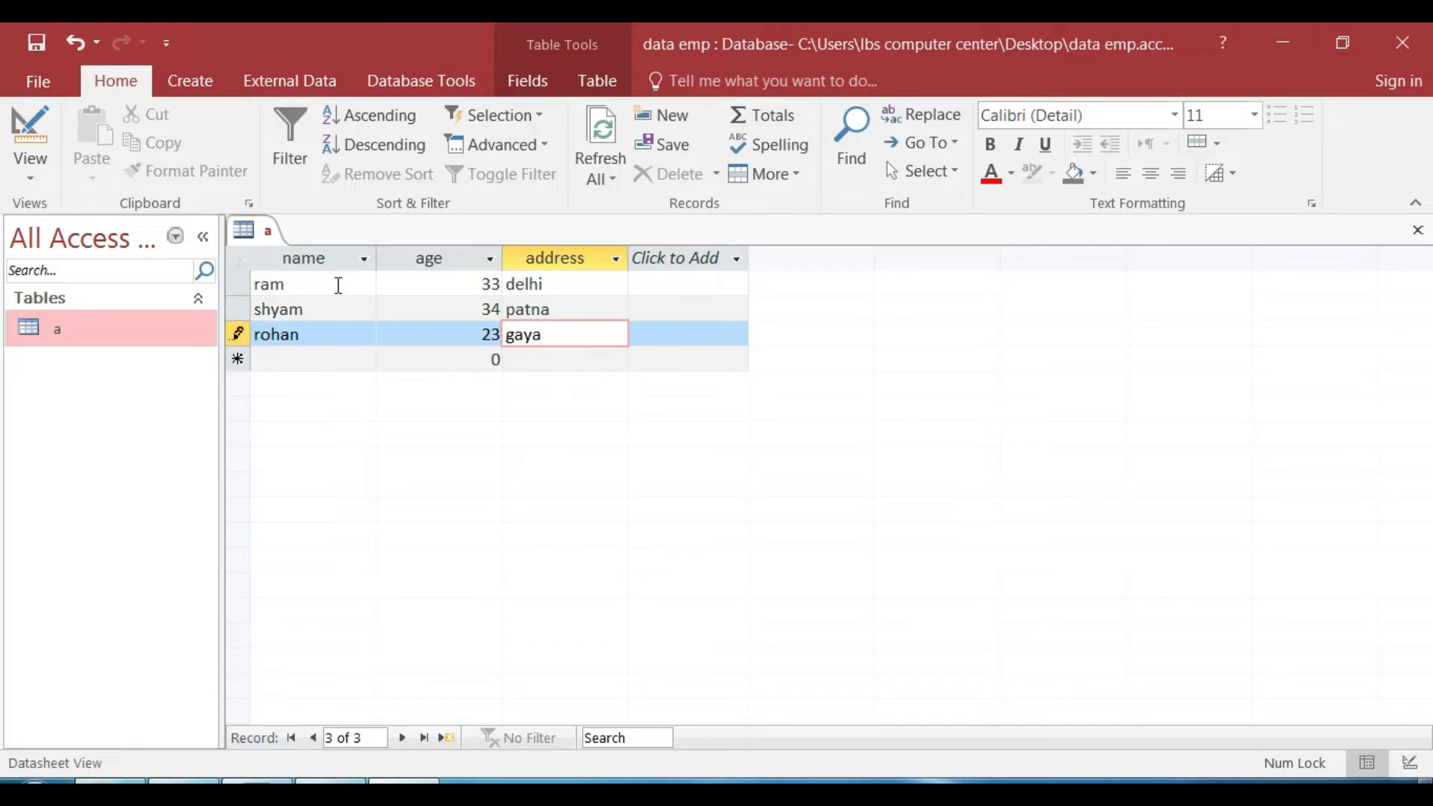
pyautogui.hotkey('ctrl', 'w')
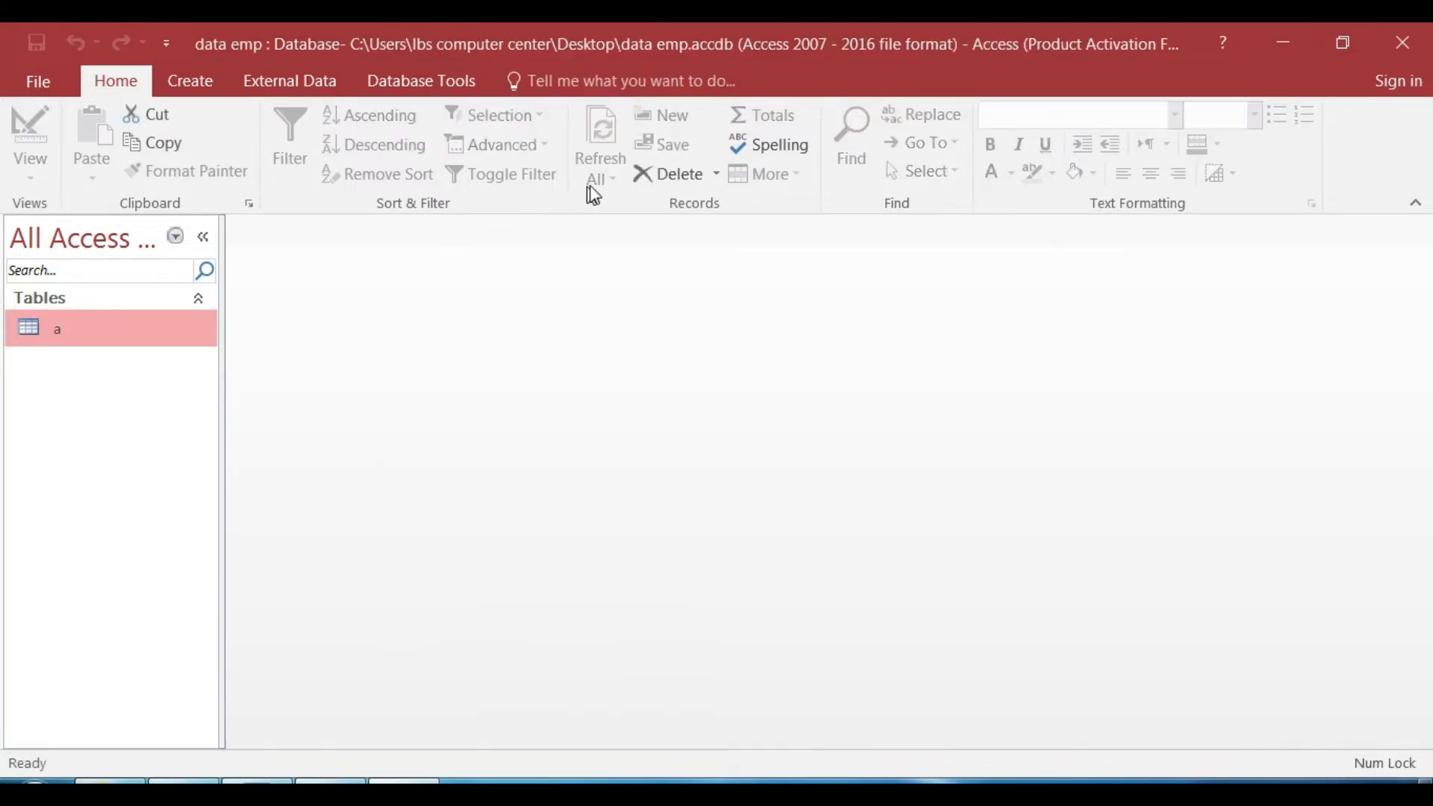
pyautogui.click(1401, 39)
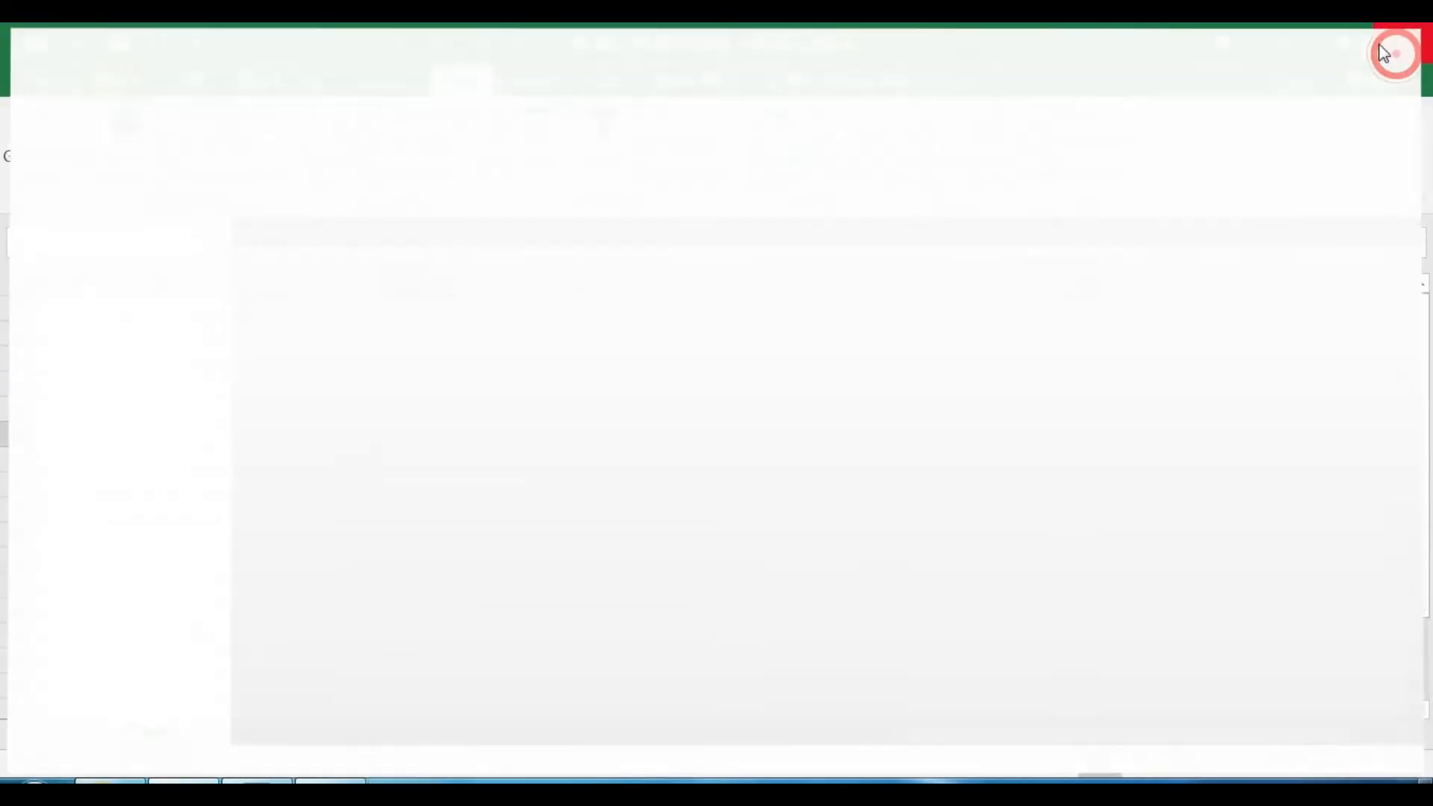
# - In the Excel workbook, select cell A5 and open the data emp Access database from the Desktop as the external data source
pyautogui.click(112, 407)
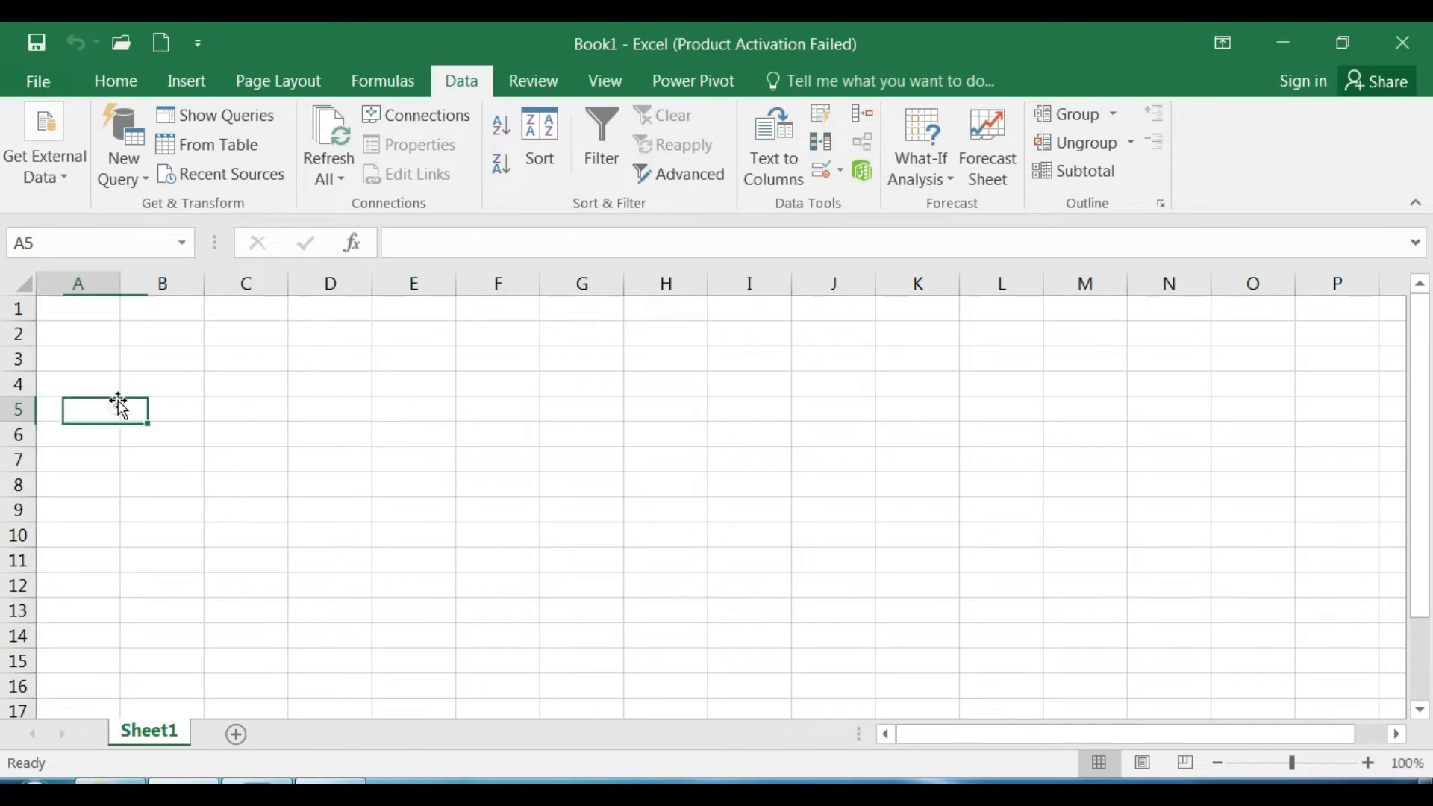
pyautogui.click(68, 173)
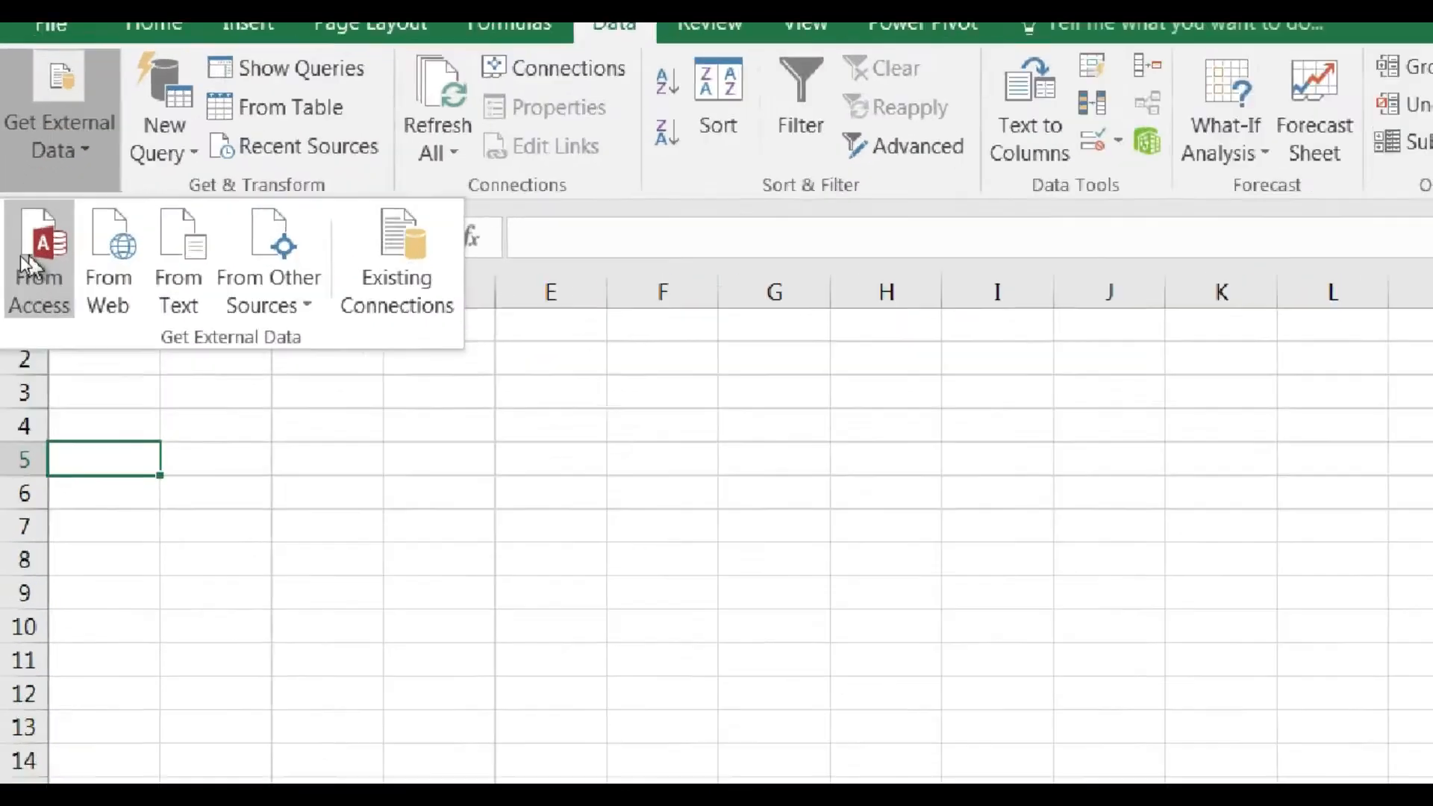
pyautogui.click(34, 258)
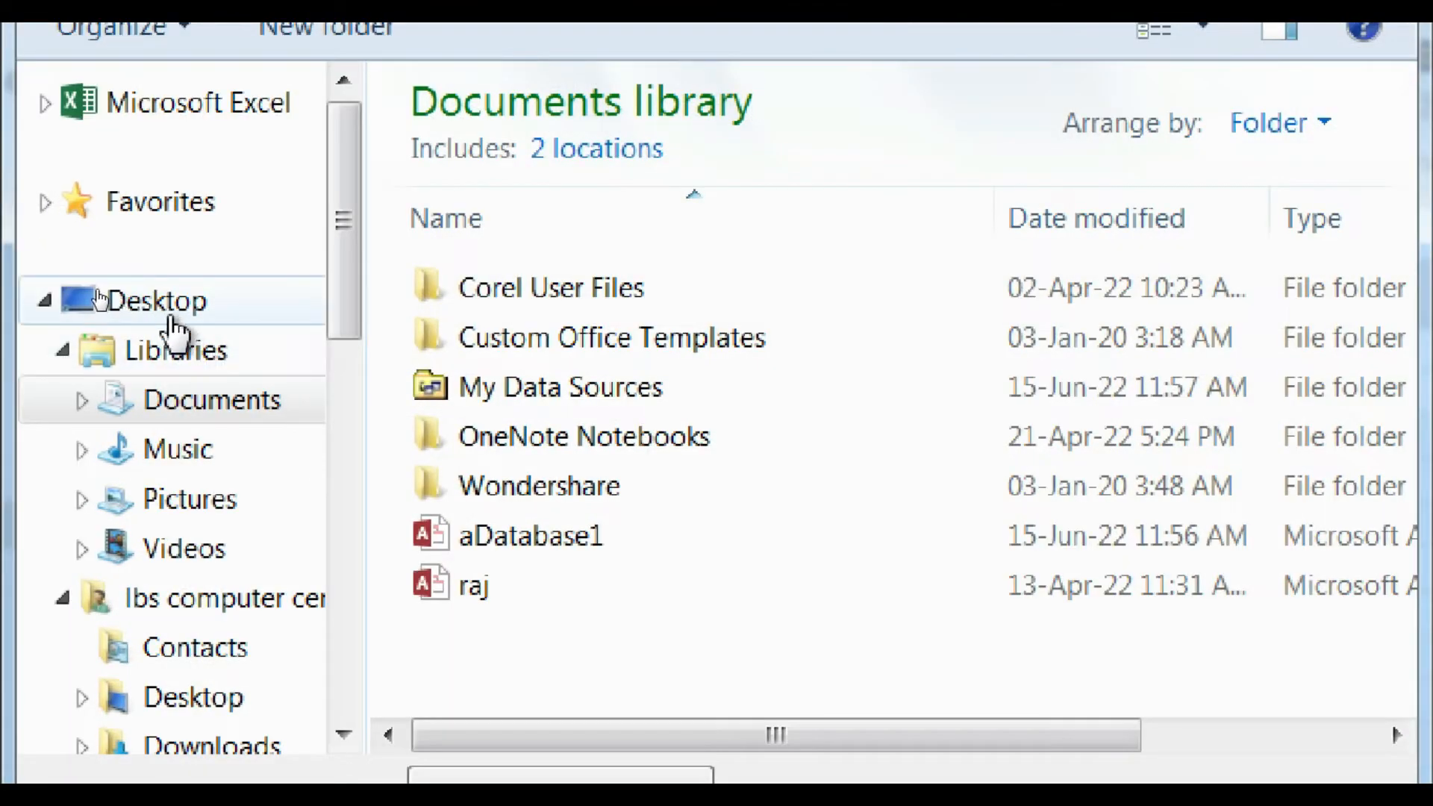
pyautogui.click(101, 298)
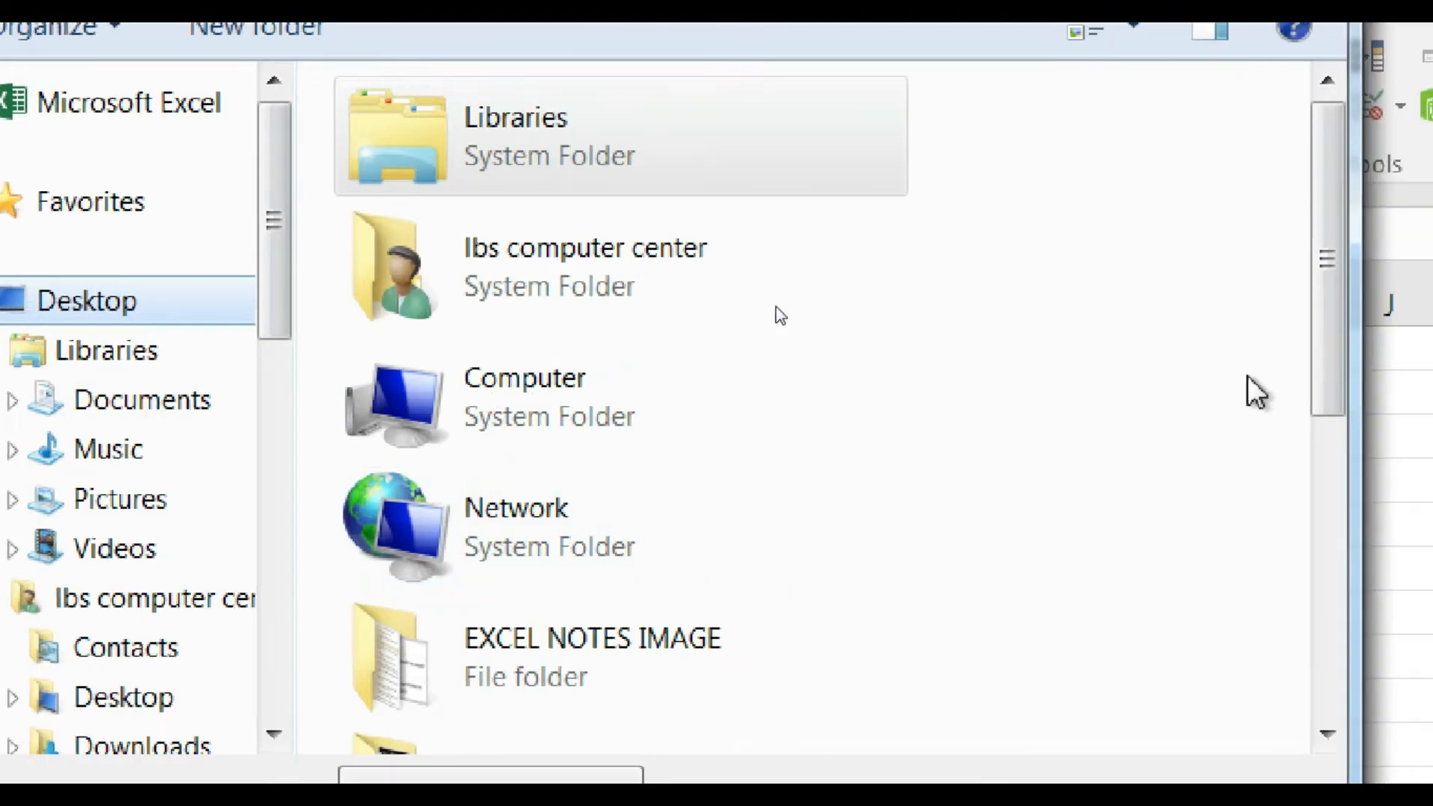
pyautogui.moveTo(1395, 292); pyautogui.dragTo(1395, 333)
pyautogui.moveTo(1249, 309); pyautogui.dragTo(1244, 649)
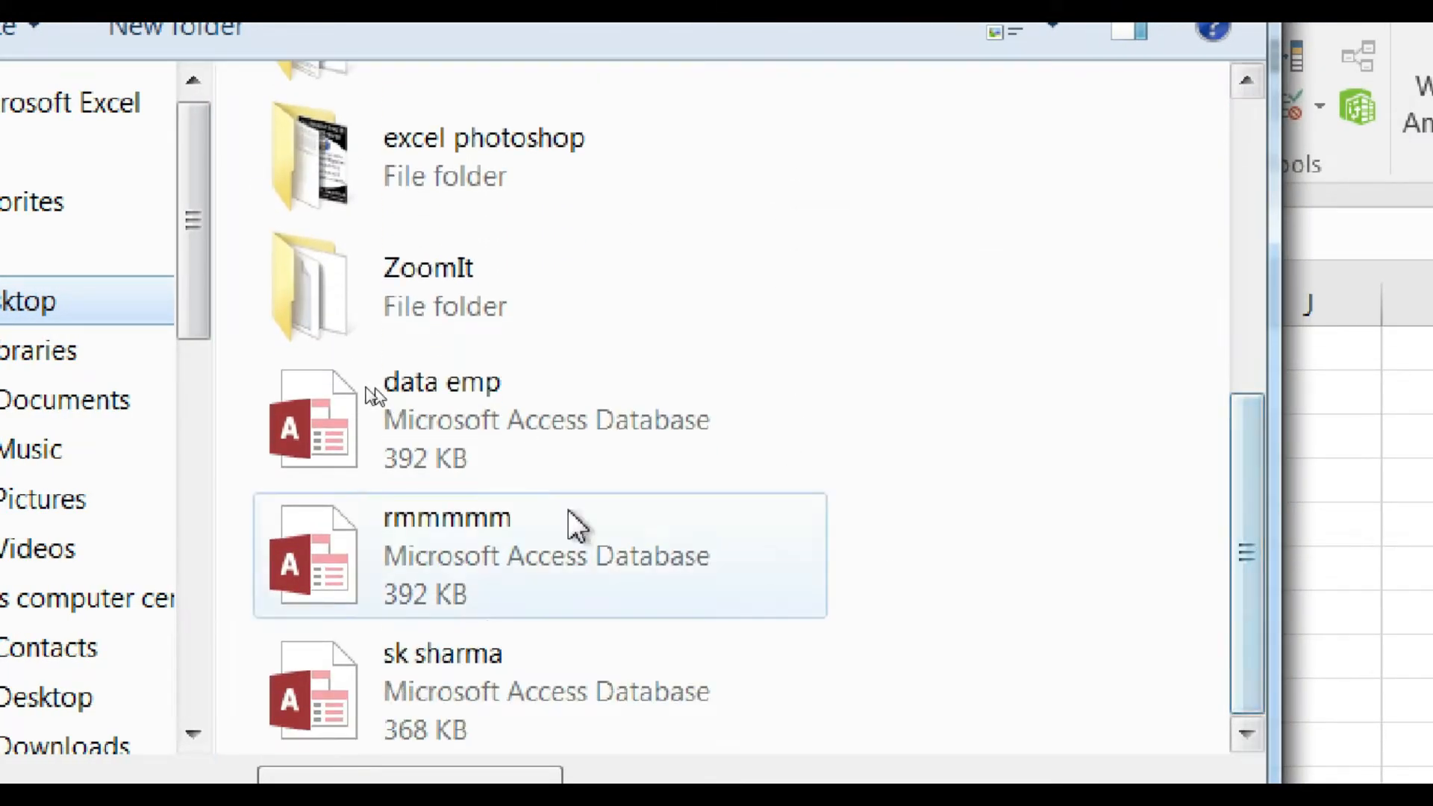
pyautogui.click(379, 436)
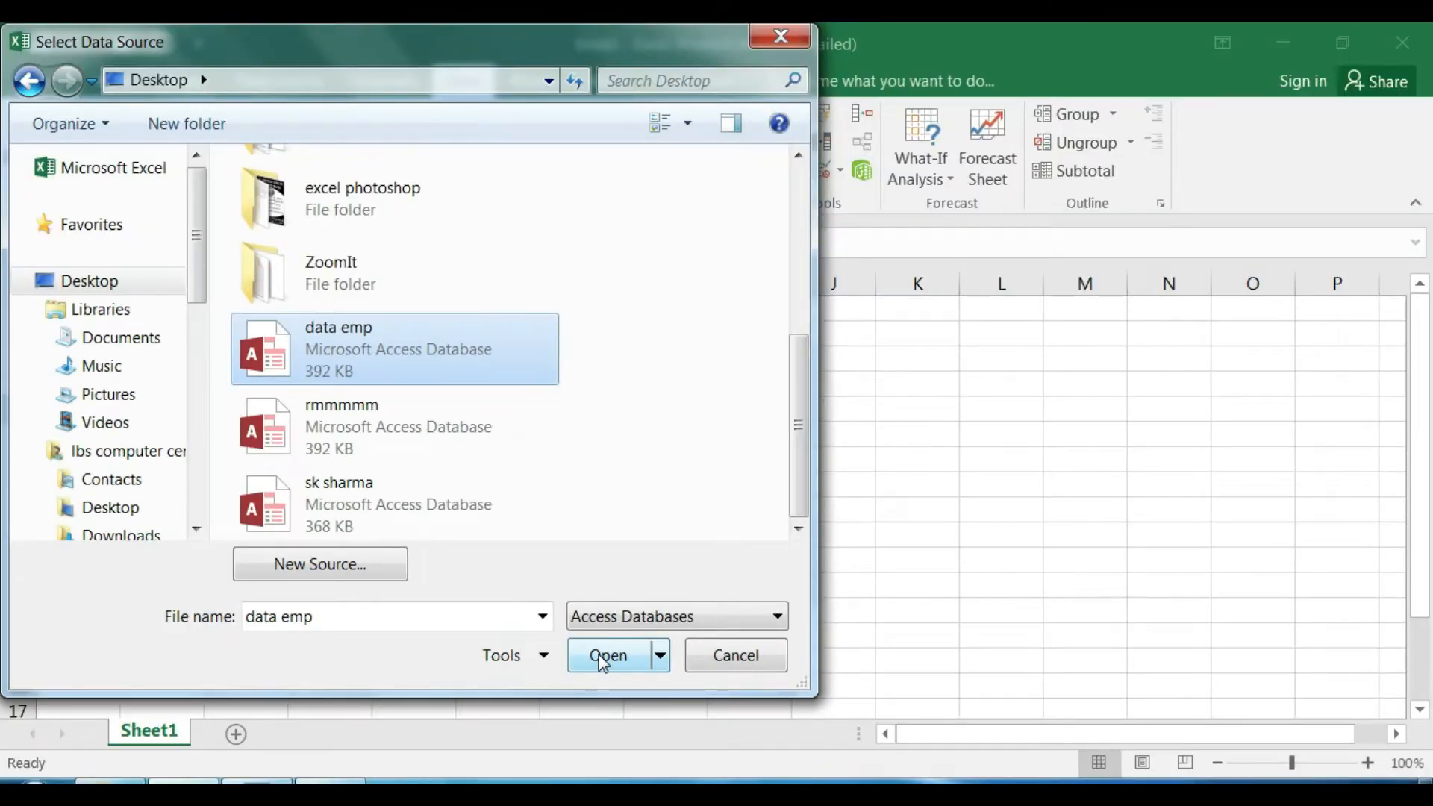
pyautogui.click(606, 656)
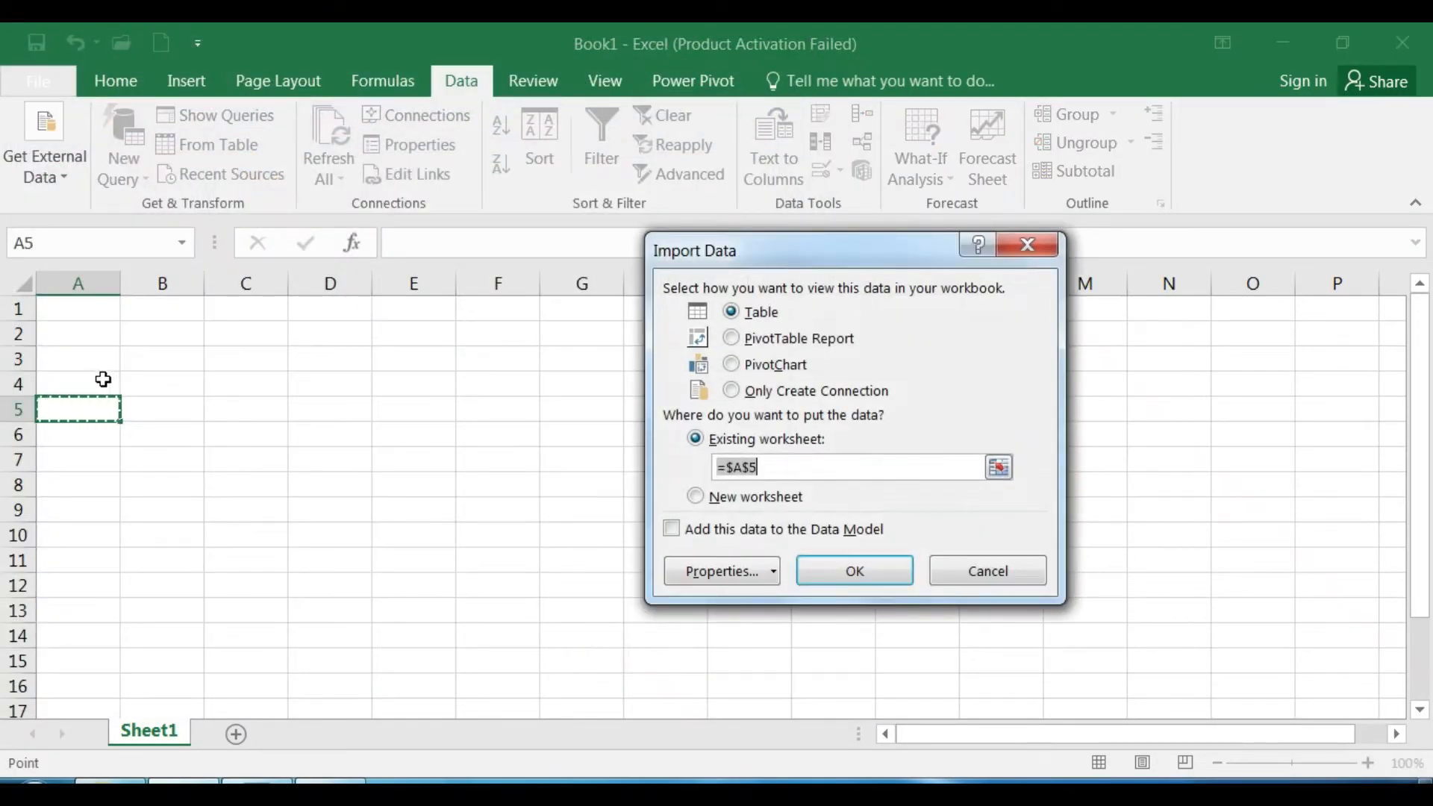
# - Import the Access data as a table into the existing worksheet, starting at cell B3
pyautogui.click(132, 340)
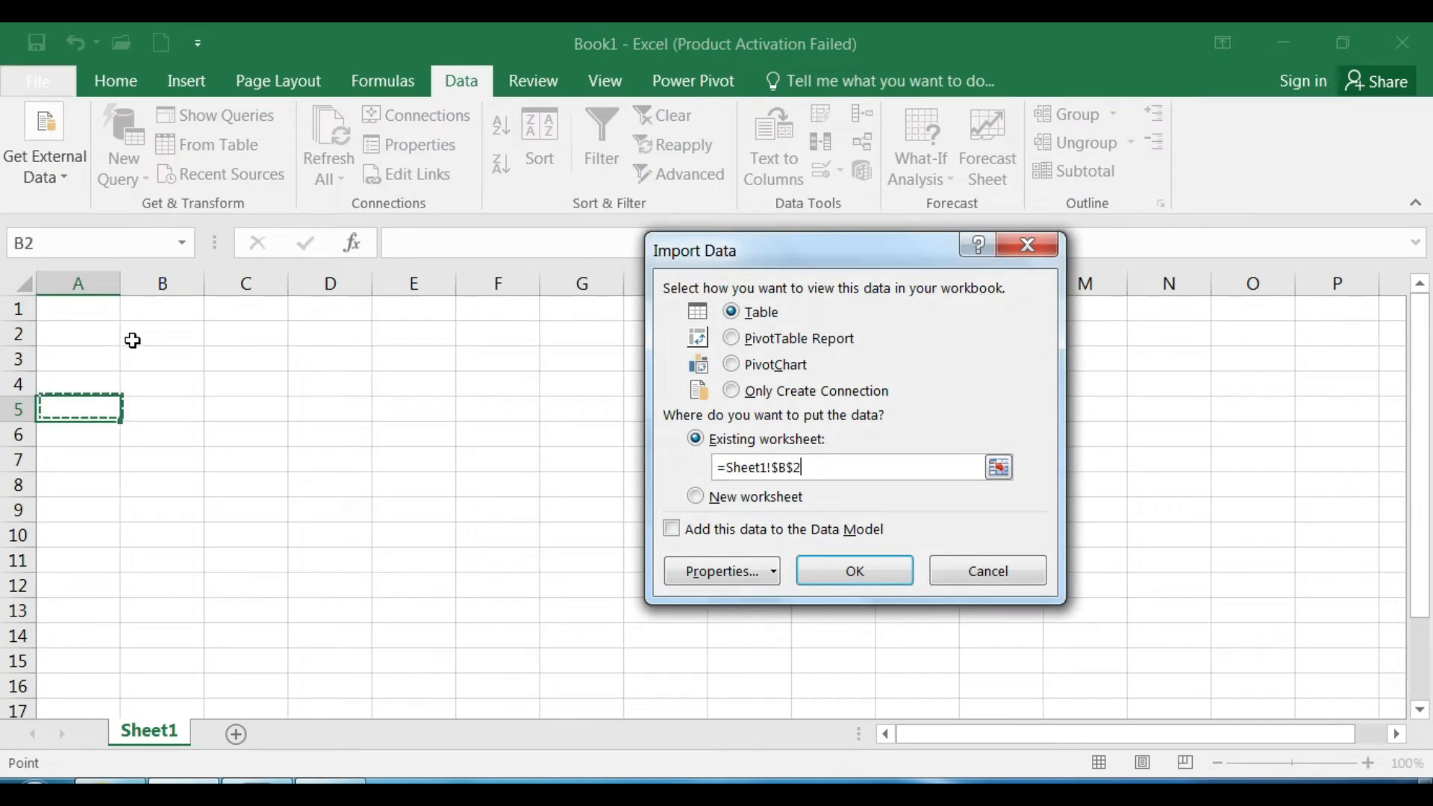
pyautogui.click(238, 341)
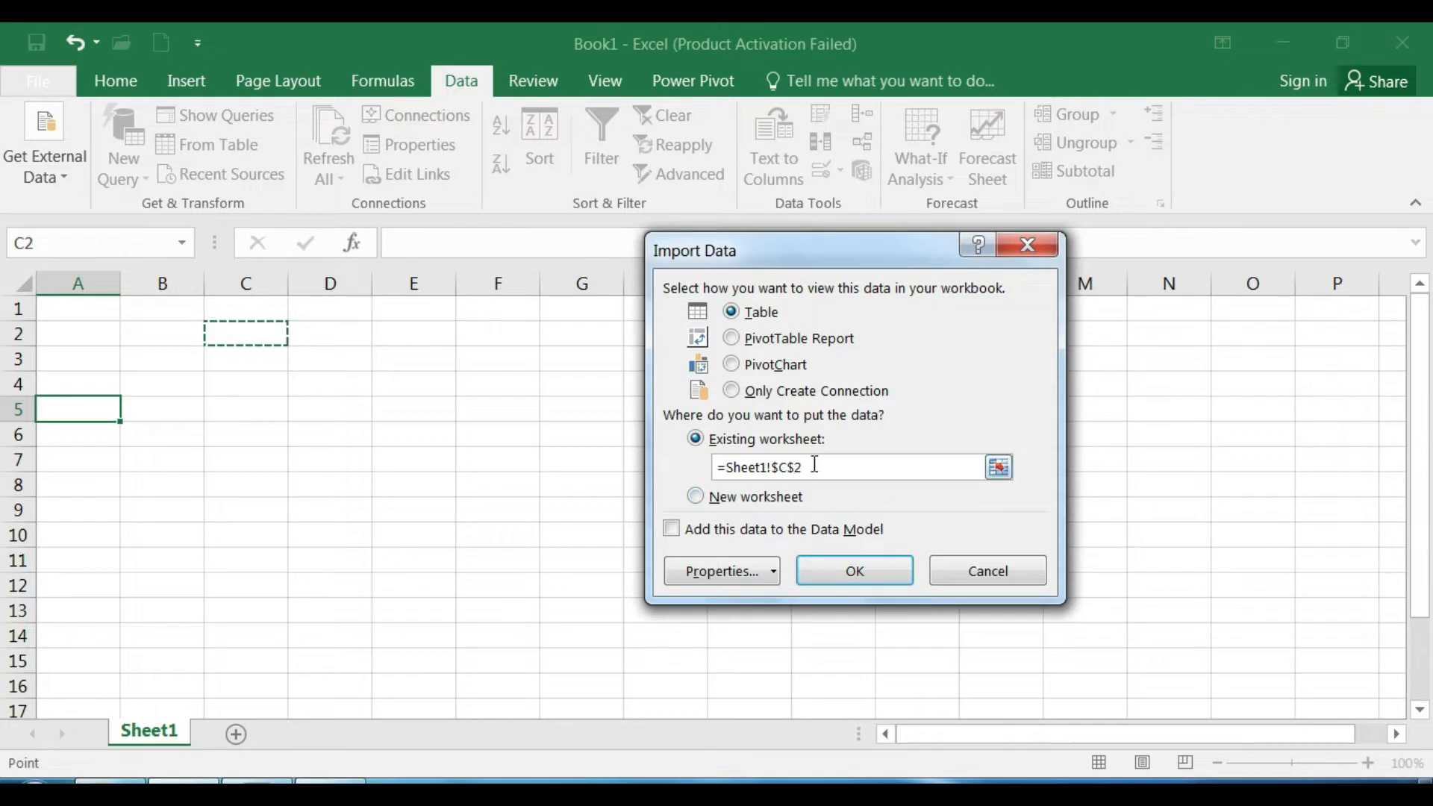
pyautogui.moveTo(815, 463); pyautogui.dragTo(674, 463)
pyautogui.press('BackSpace')
pyautogui.click(173, 347)
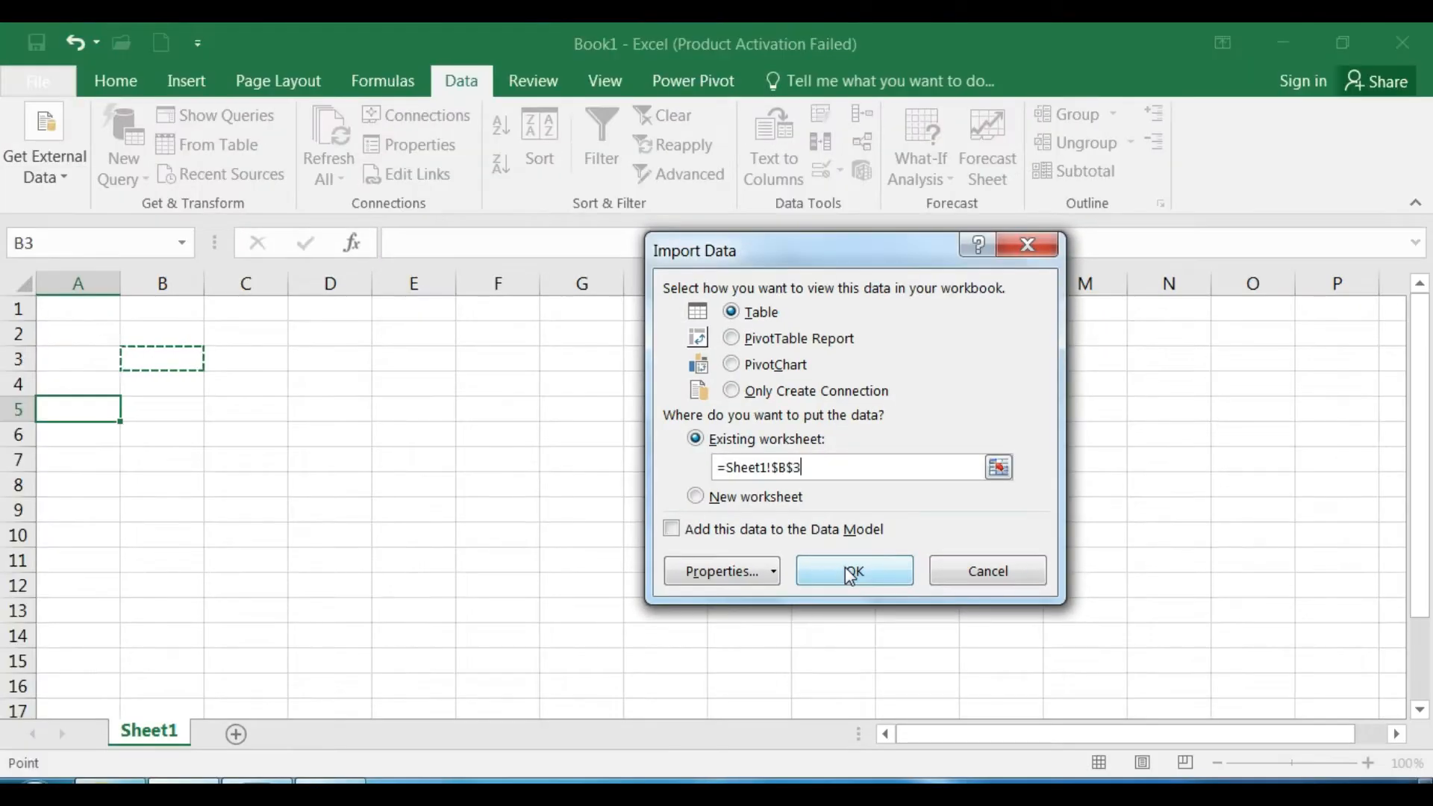
pyautogui.click(850, 576)
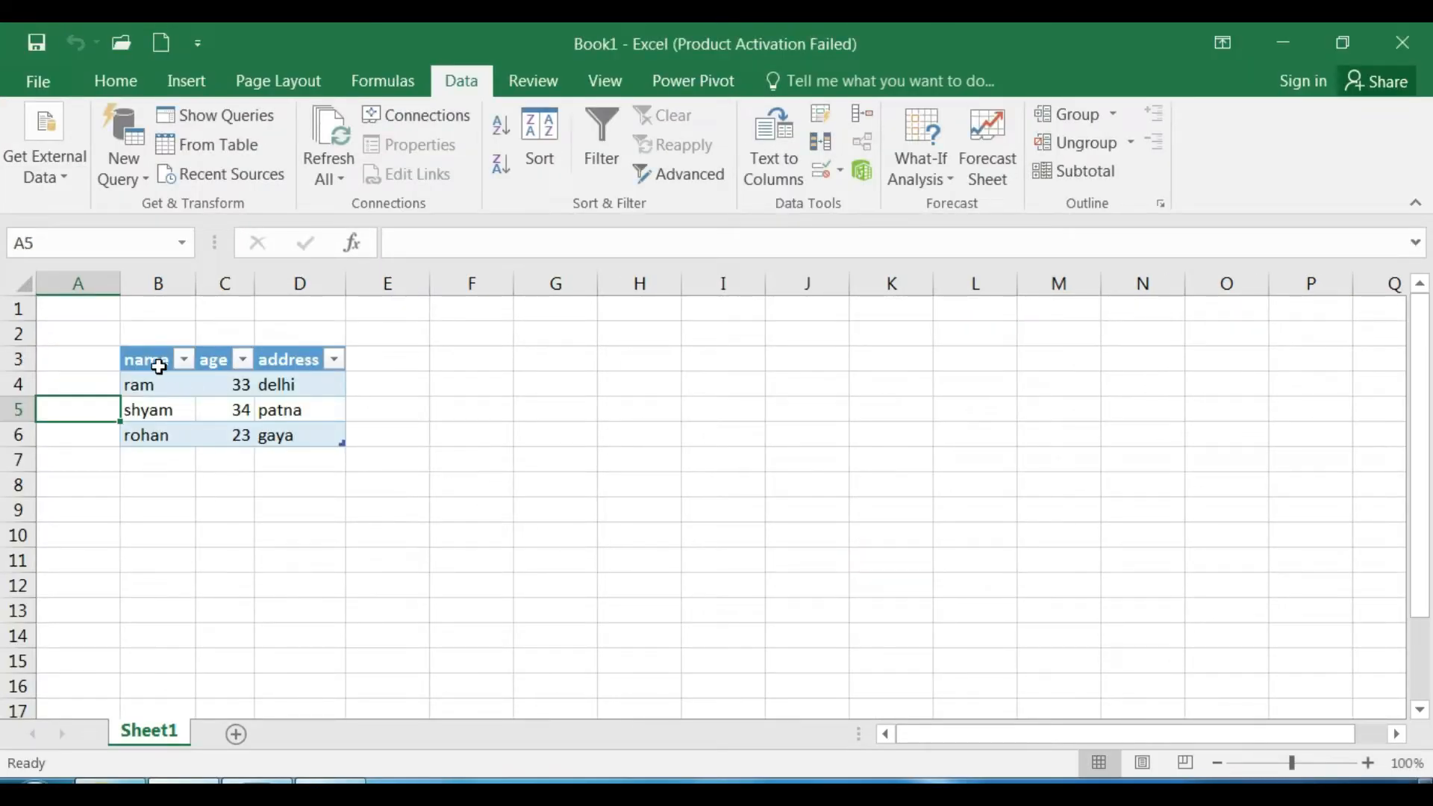
pyautogui.moveTo(158, 366); pyautogui.dragTo(295, 431)
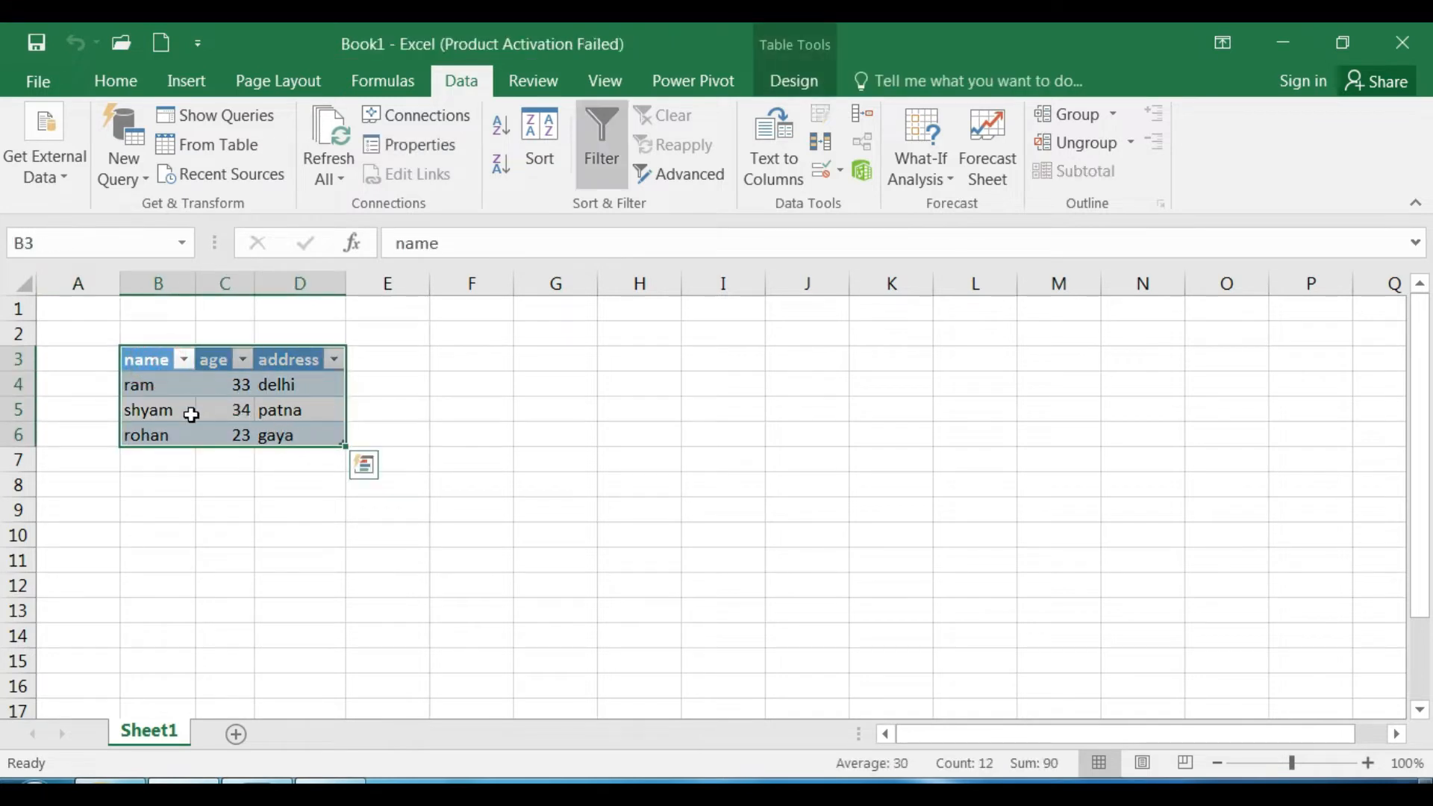
pyautogui.click(217, 461)
pyautogui.click(46, 167)
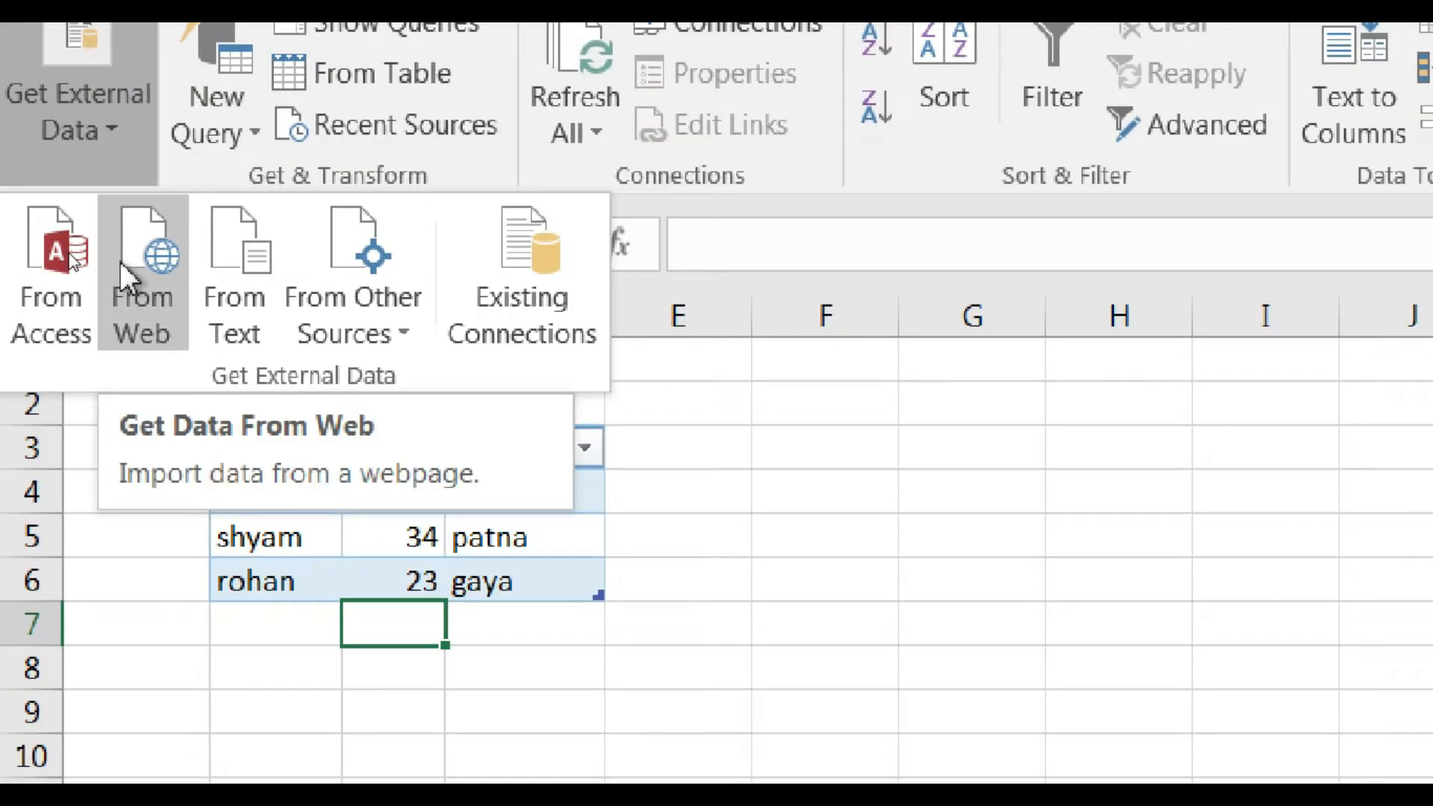
pyautogui.click(165, 257)
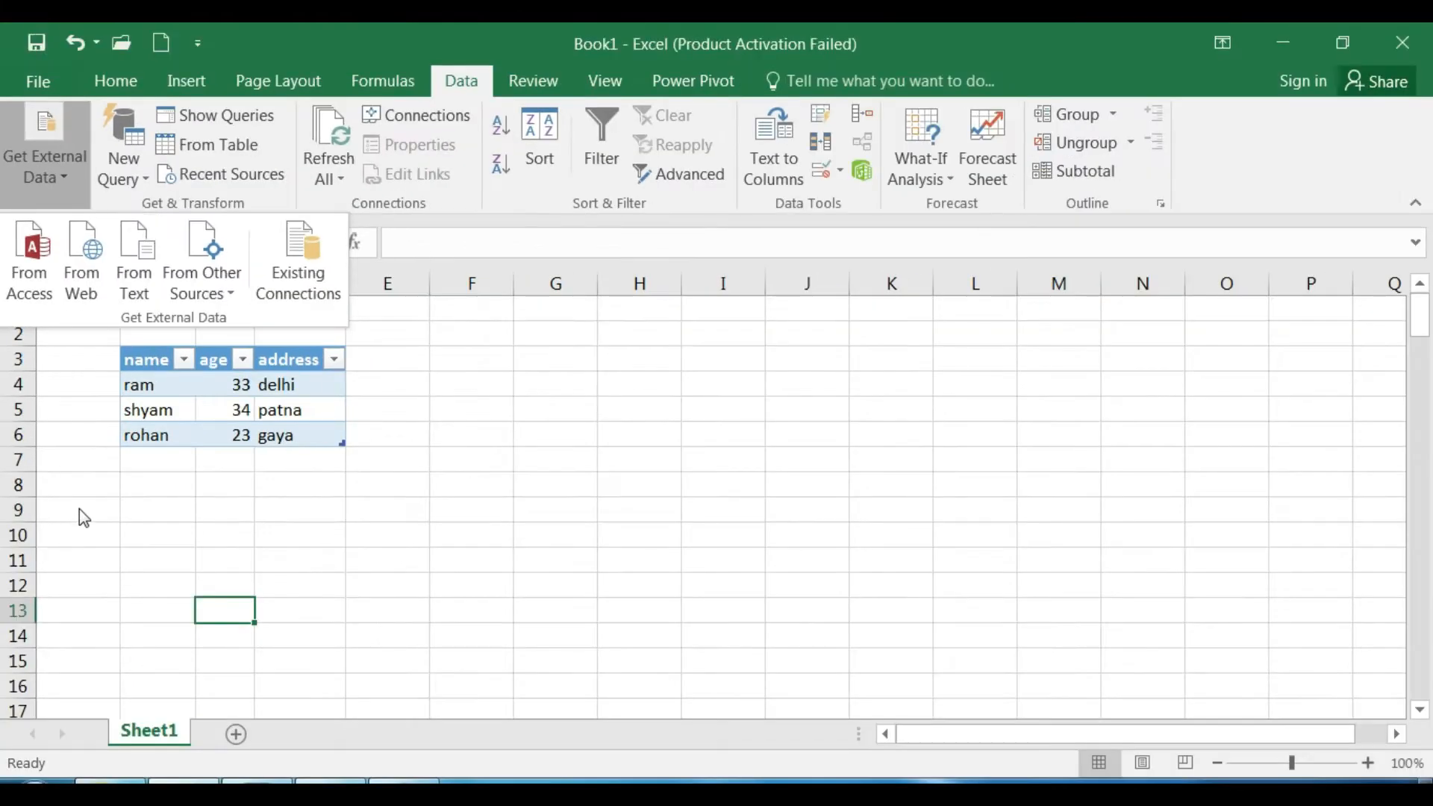
pyautogui.click(80, 510)
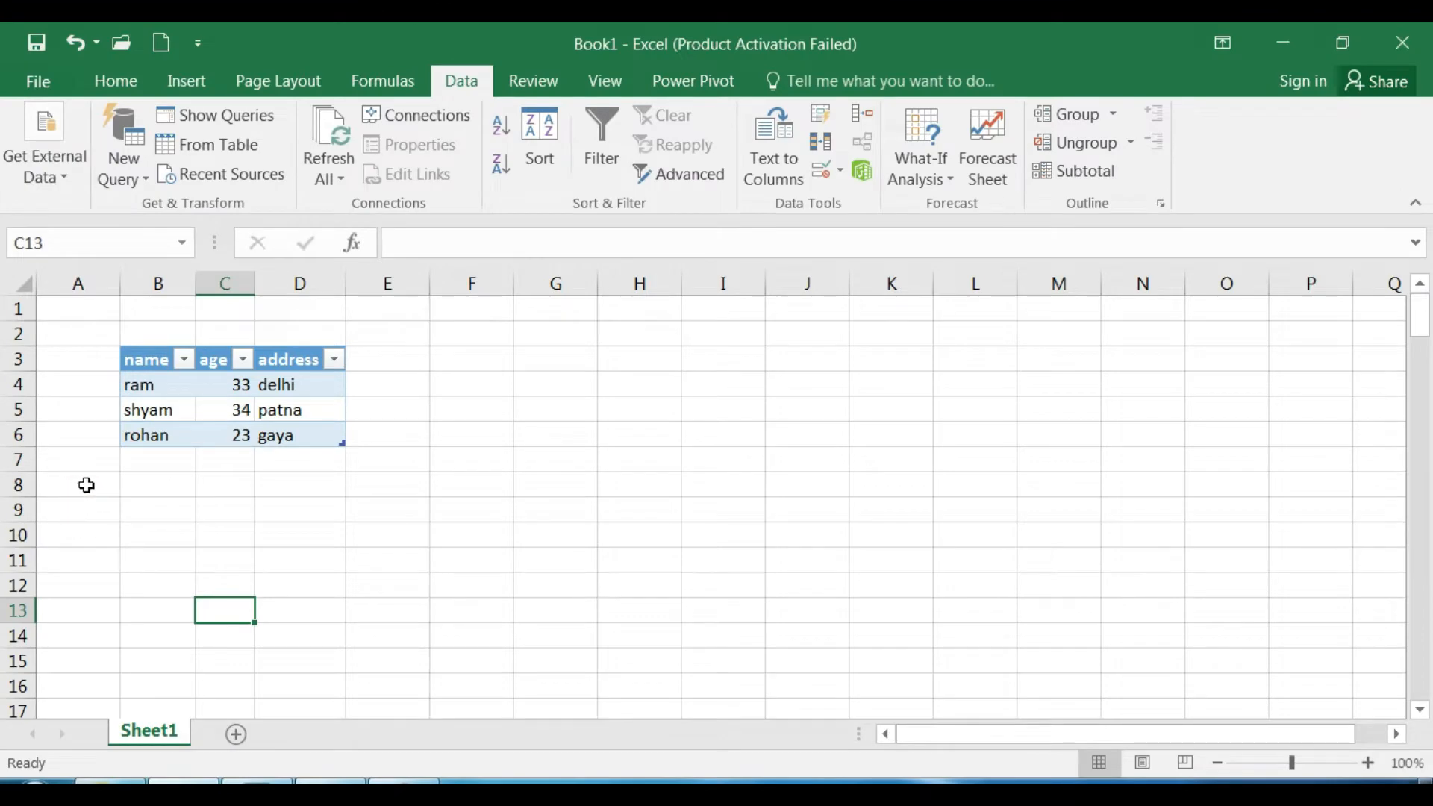
# - Open Notepad and enter a header line with the tab-separated column titles name and father
pyautogui.press('super')
pyautogui.click(106, 391)
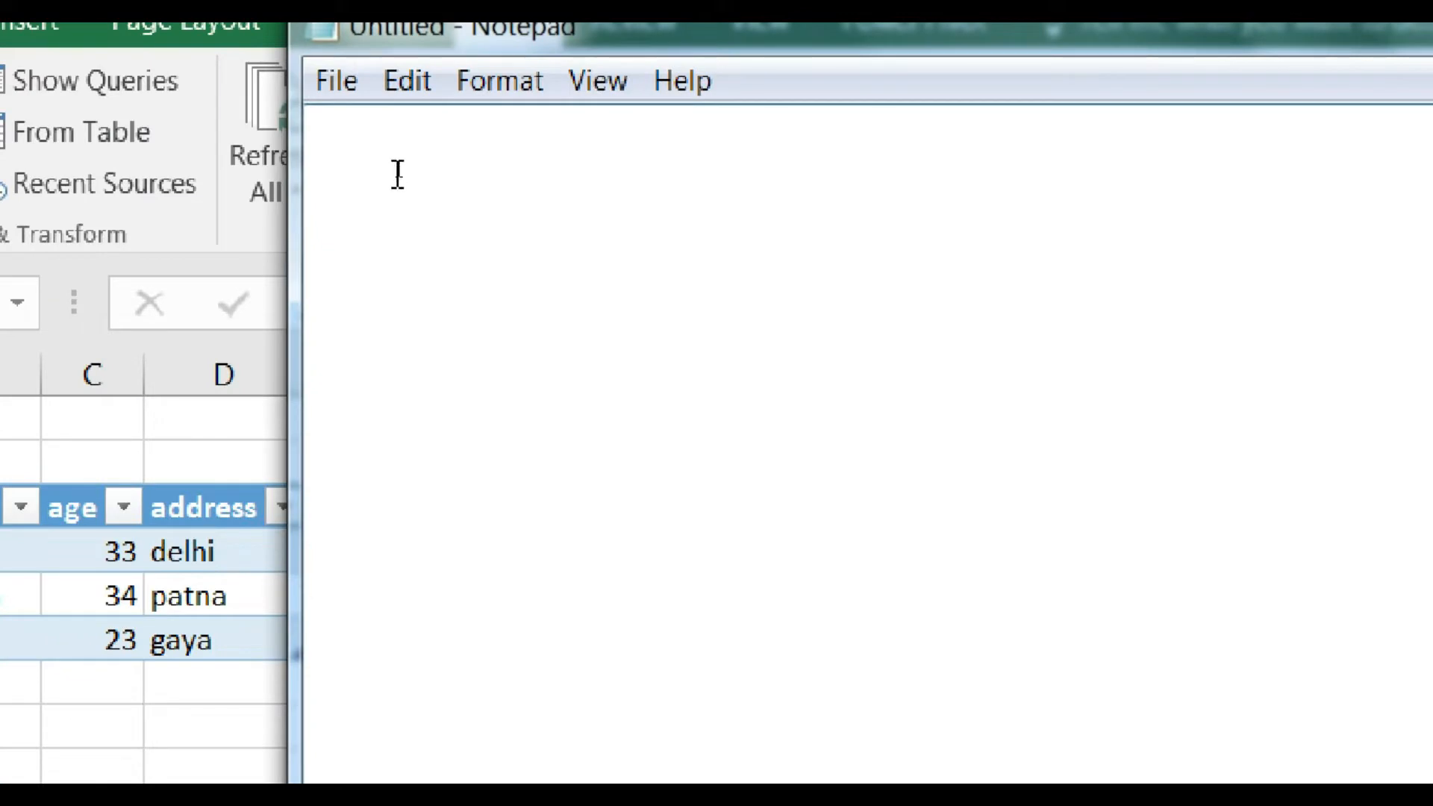
pyautogui.write('n')
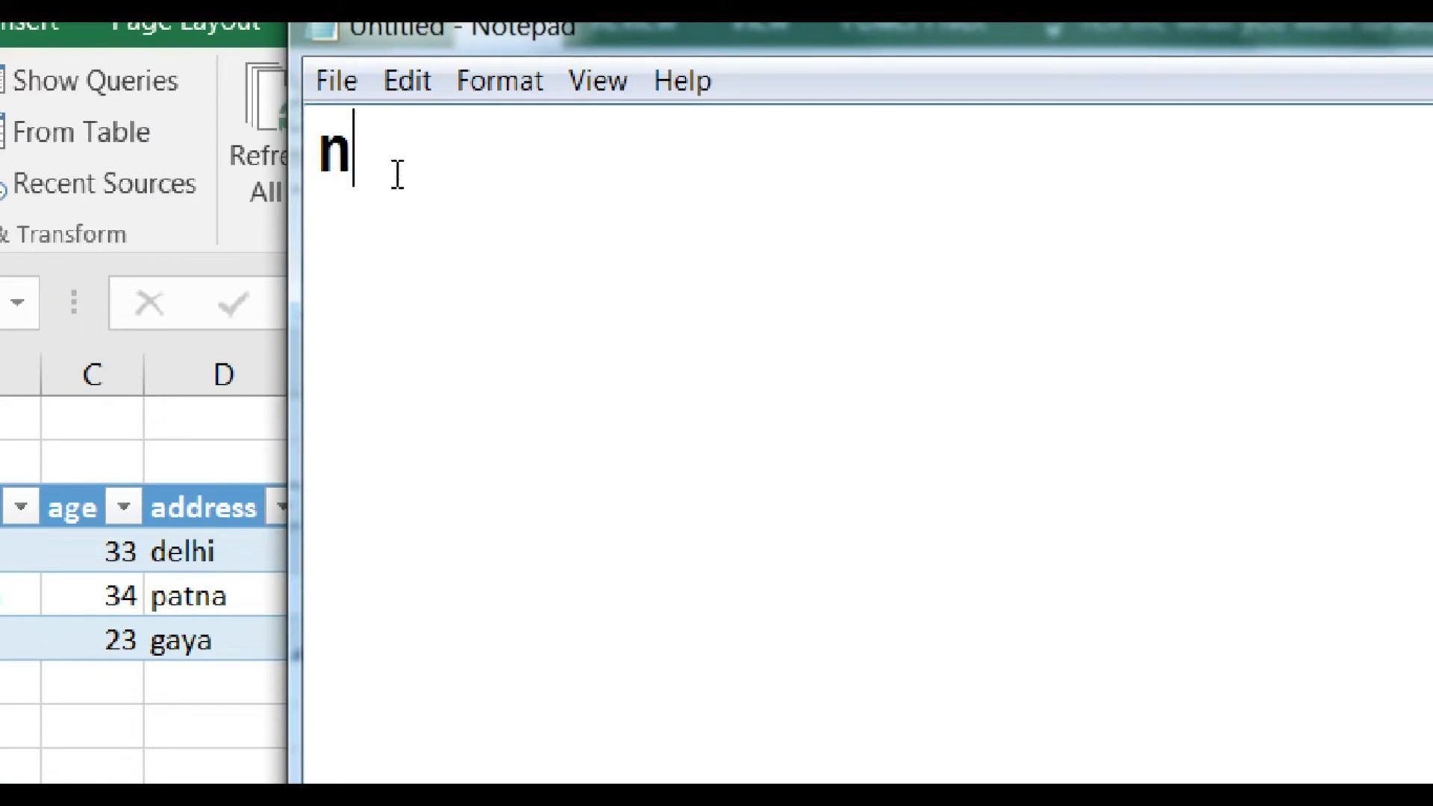
pyautogui.write('ame')
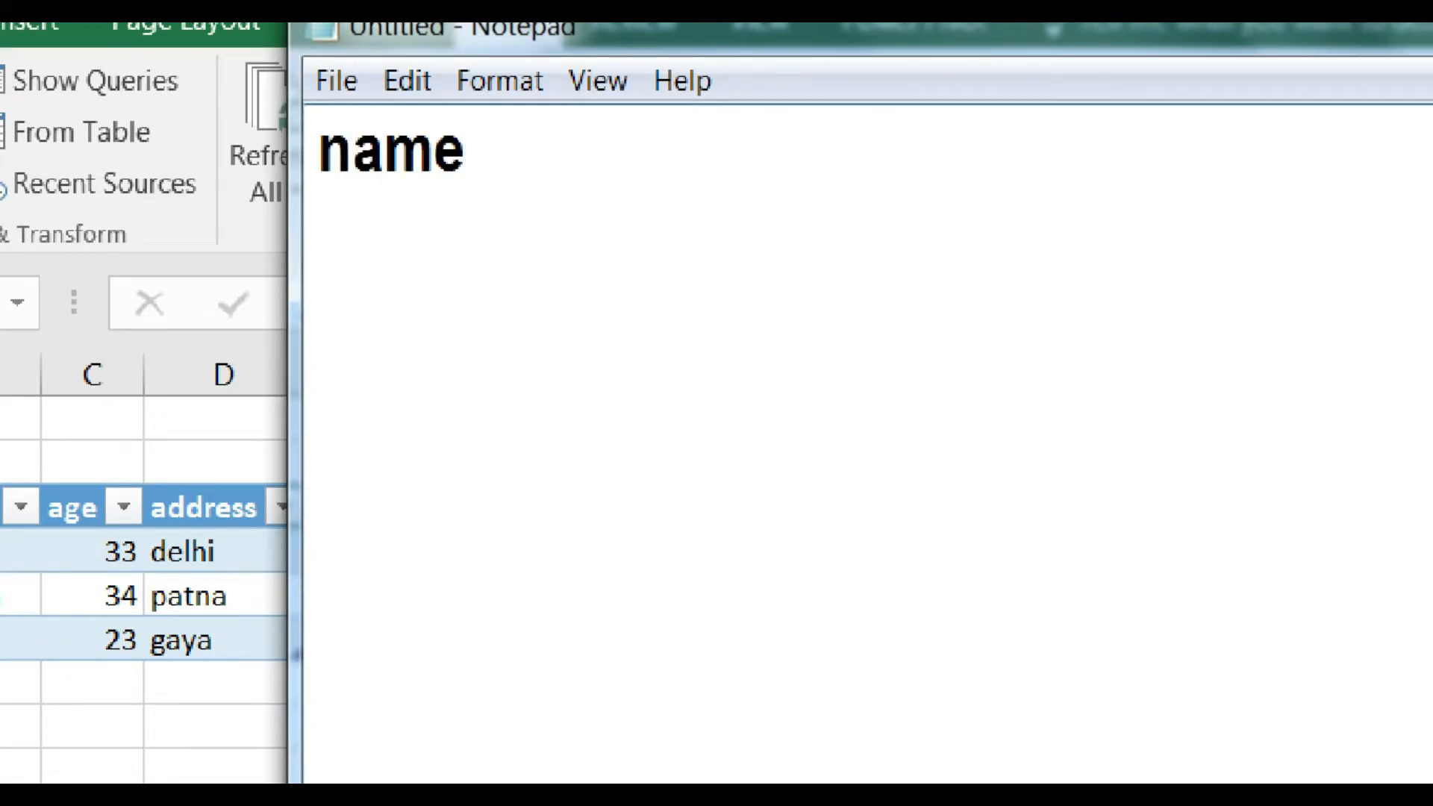
pyautogui.press('Tab')
pyautogui.press('Tab')
pyautogui.write('father')
pyautogui.press('Return')
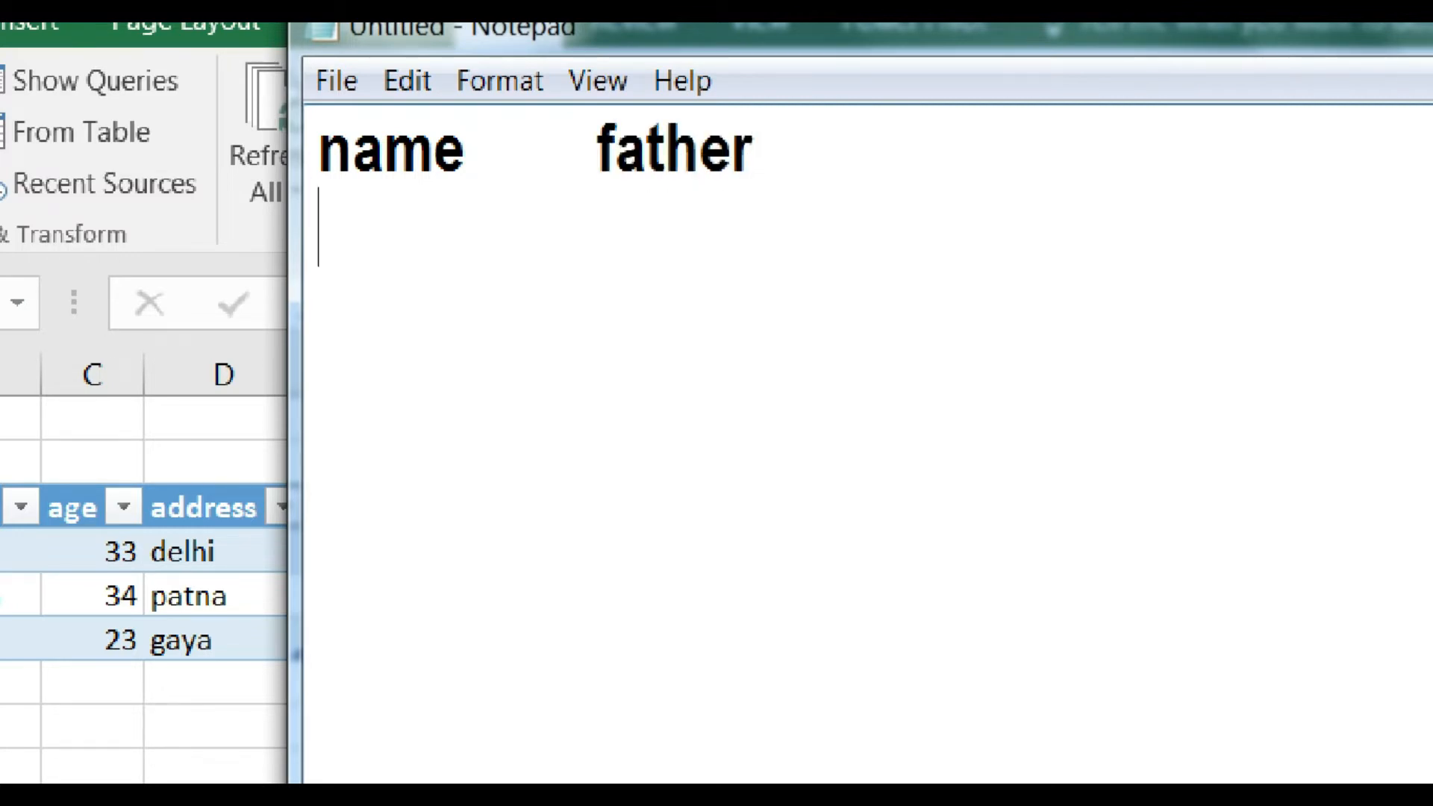
# - Add three tab-separated rows below the header, each with a person's first name and the father's name
pyautogui.write('gita')
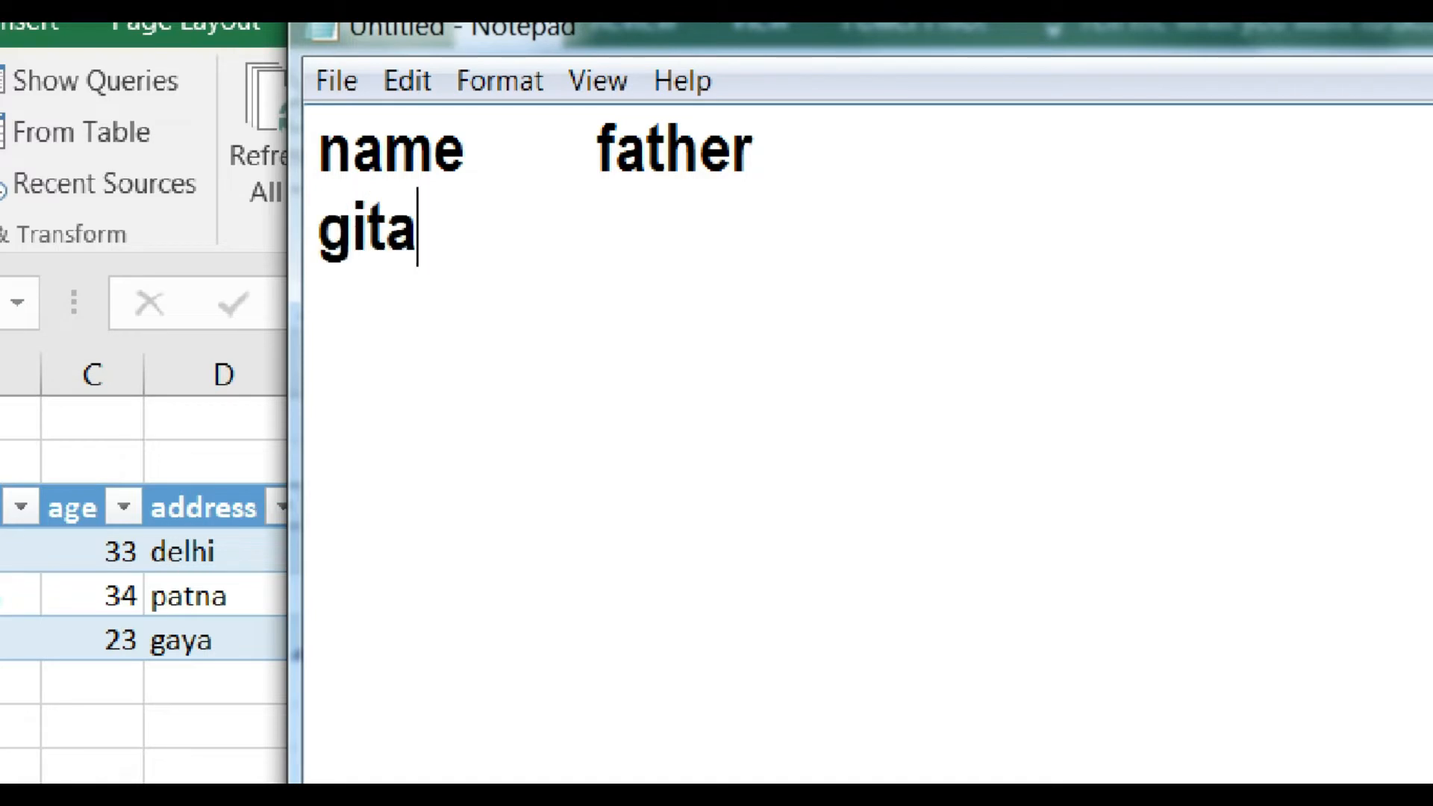
pyautogui.press('Tab')
pyautogui.write('sanjay')
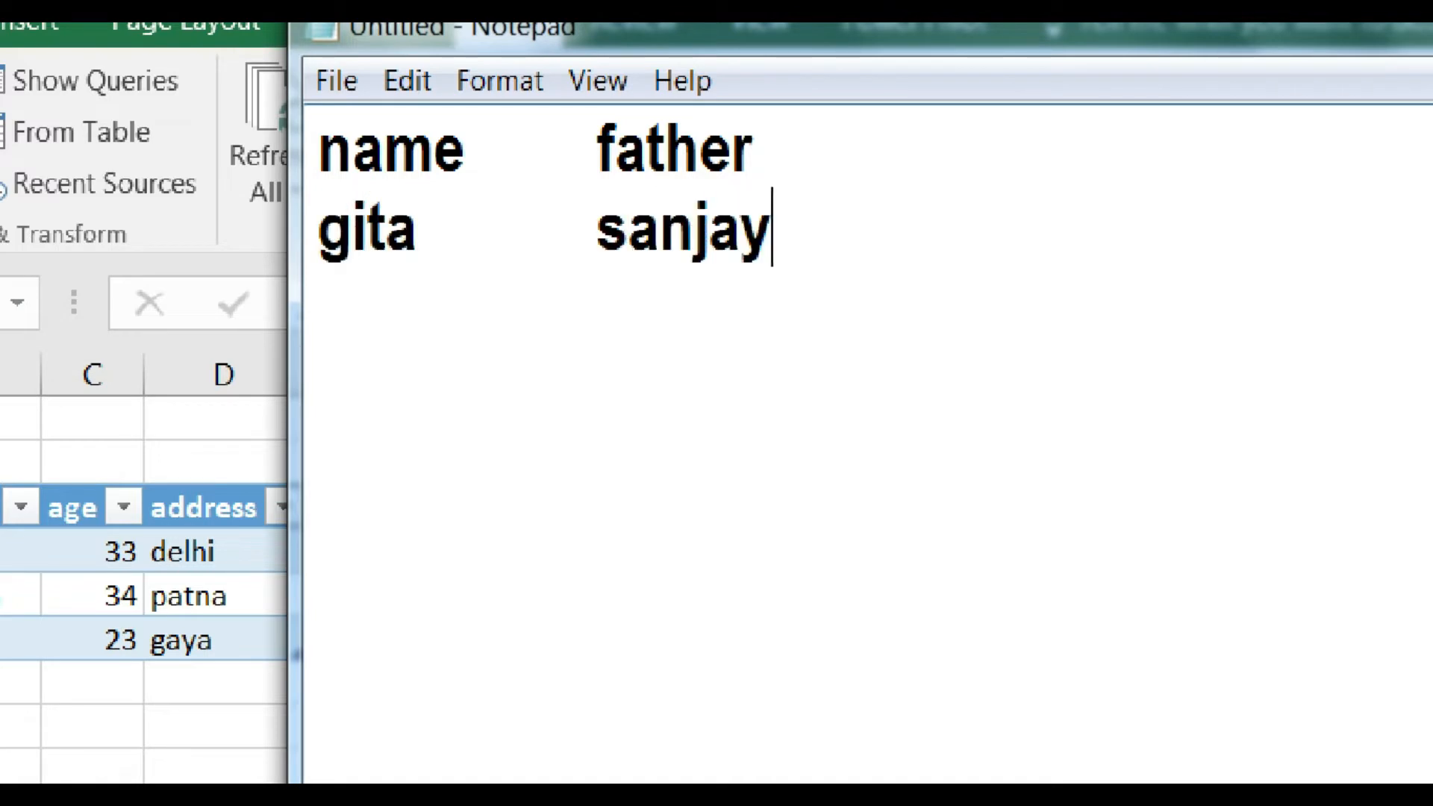
pyautogui.press('Return')
pyautogui.write('sita')
pyautogui.press('Tab')
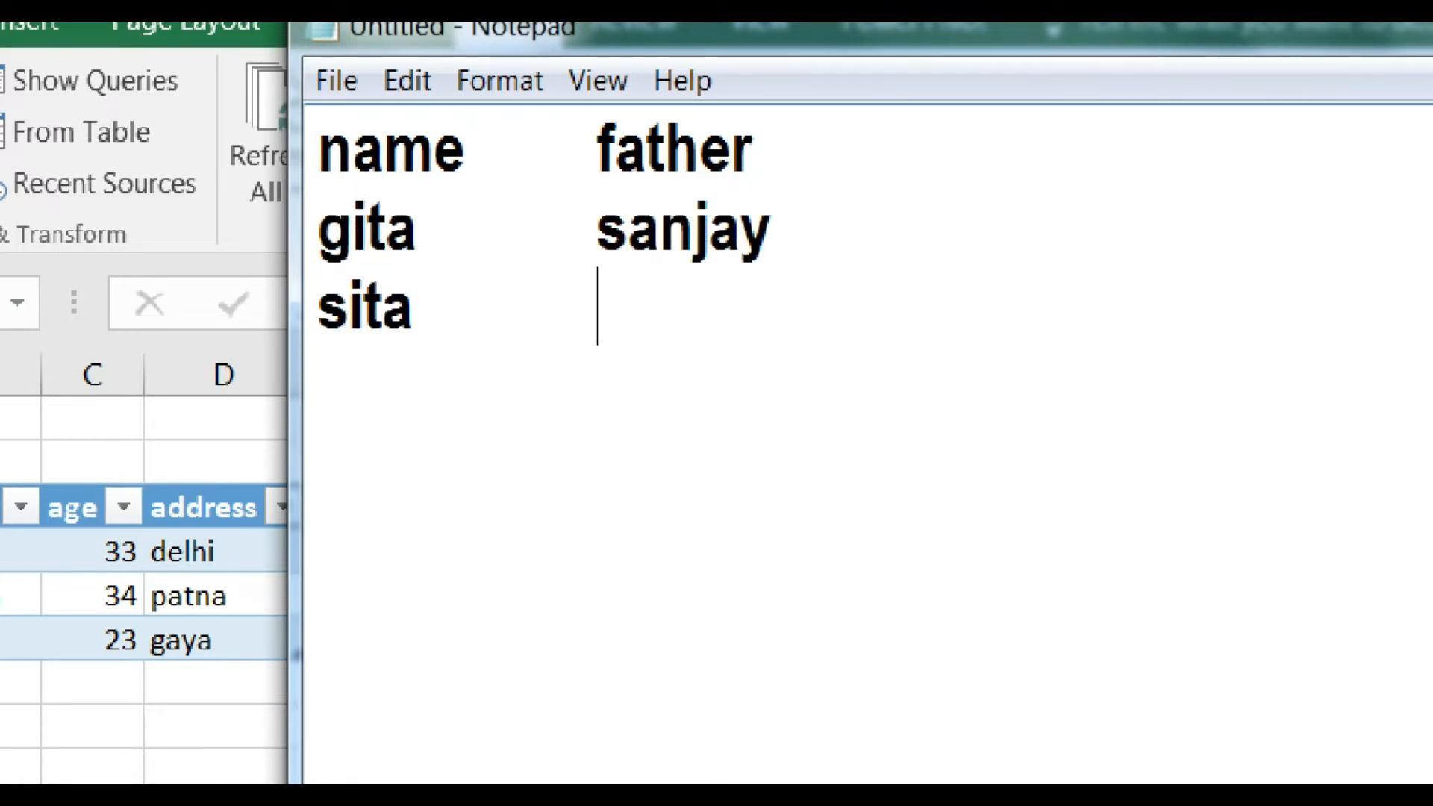
pyautogui.write('ranjay')
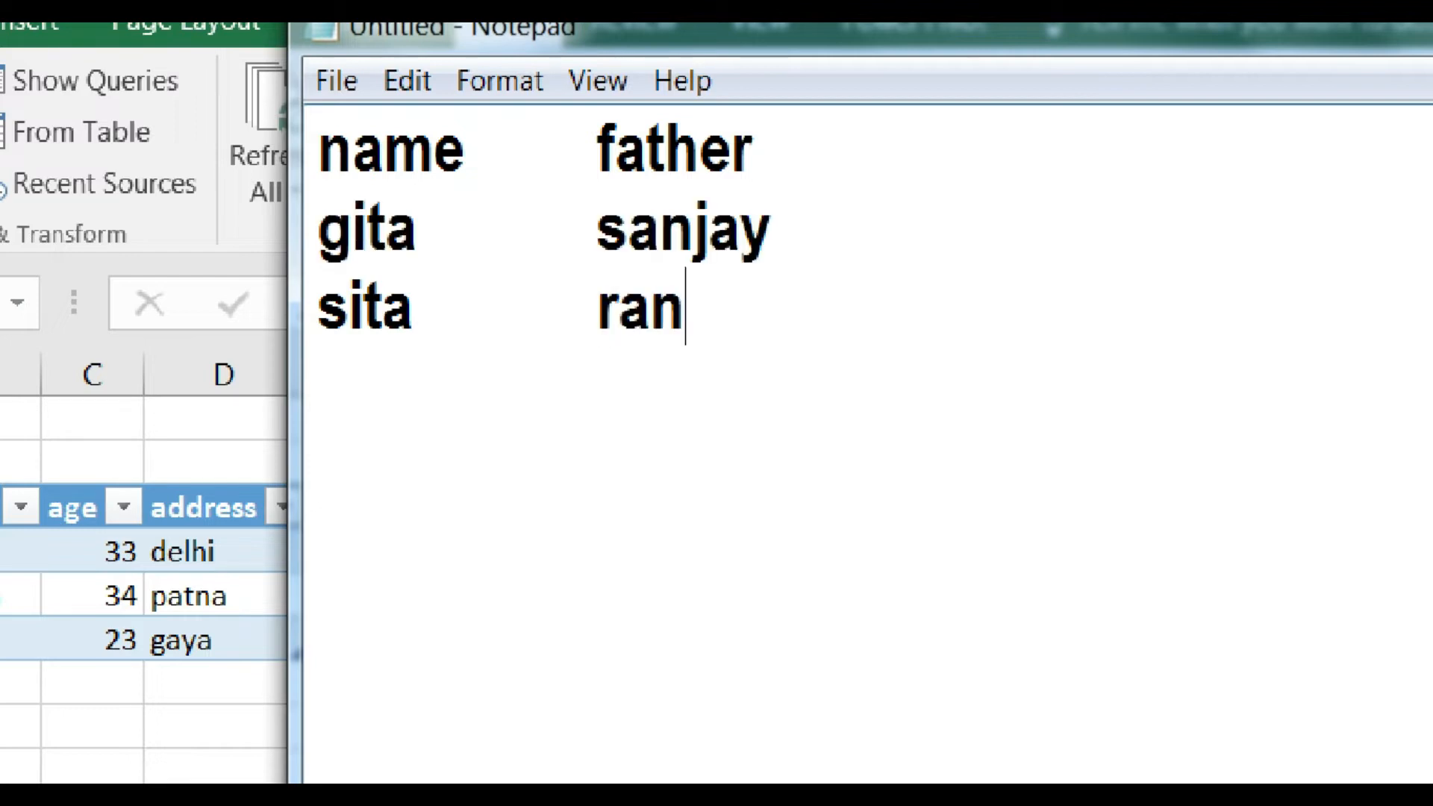
pyautogui.press('Return')
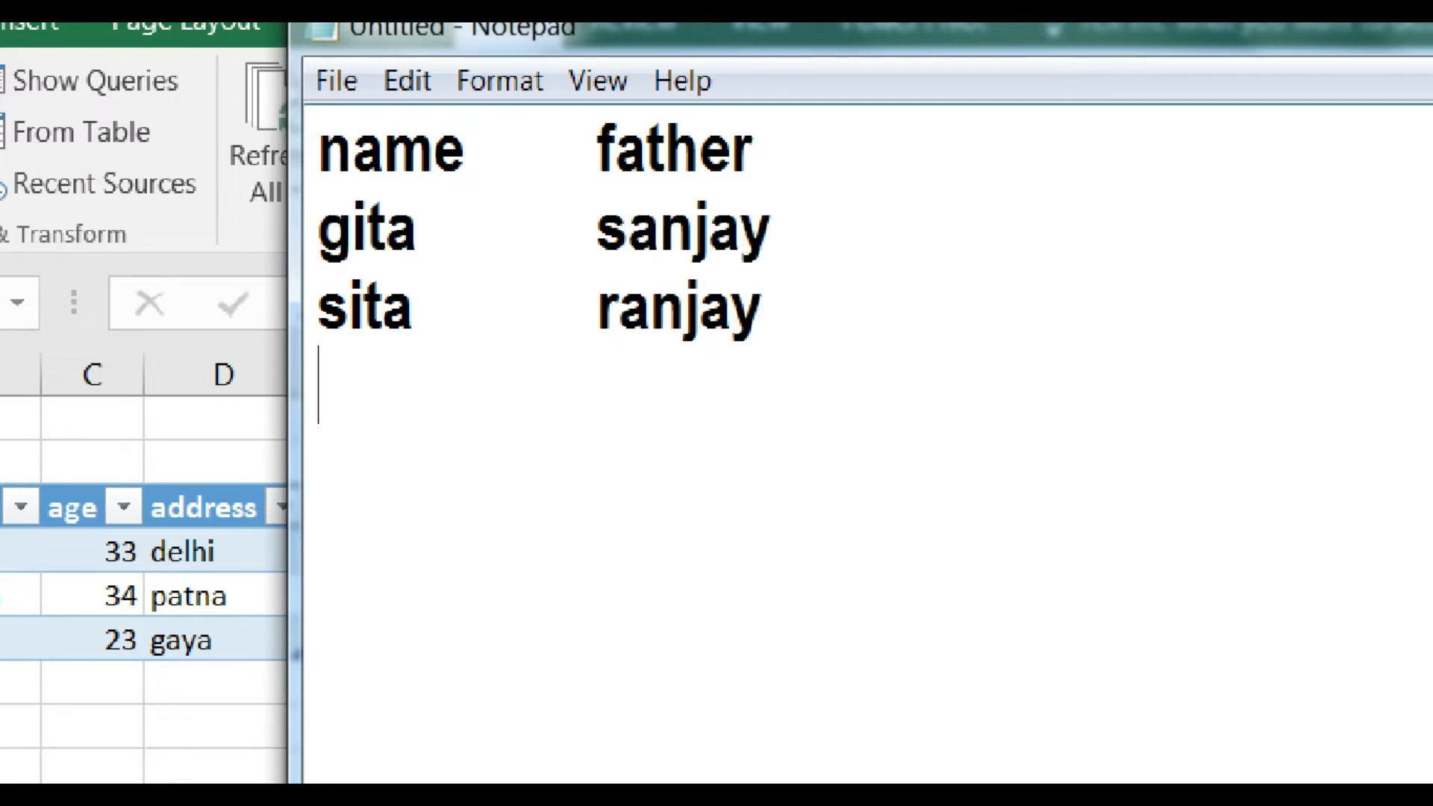
pyautogui.write('mina')
pyautogui.press('Tab')
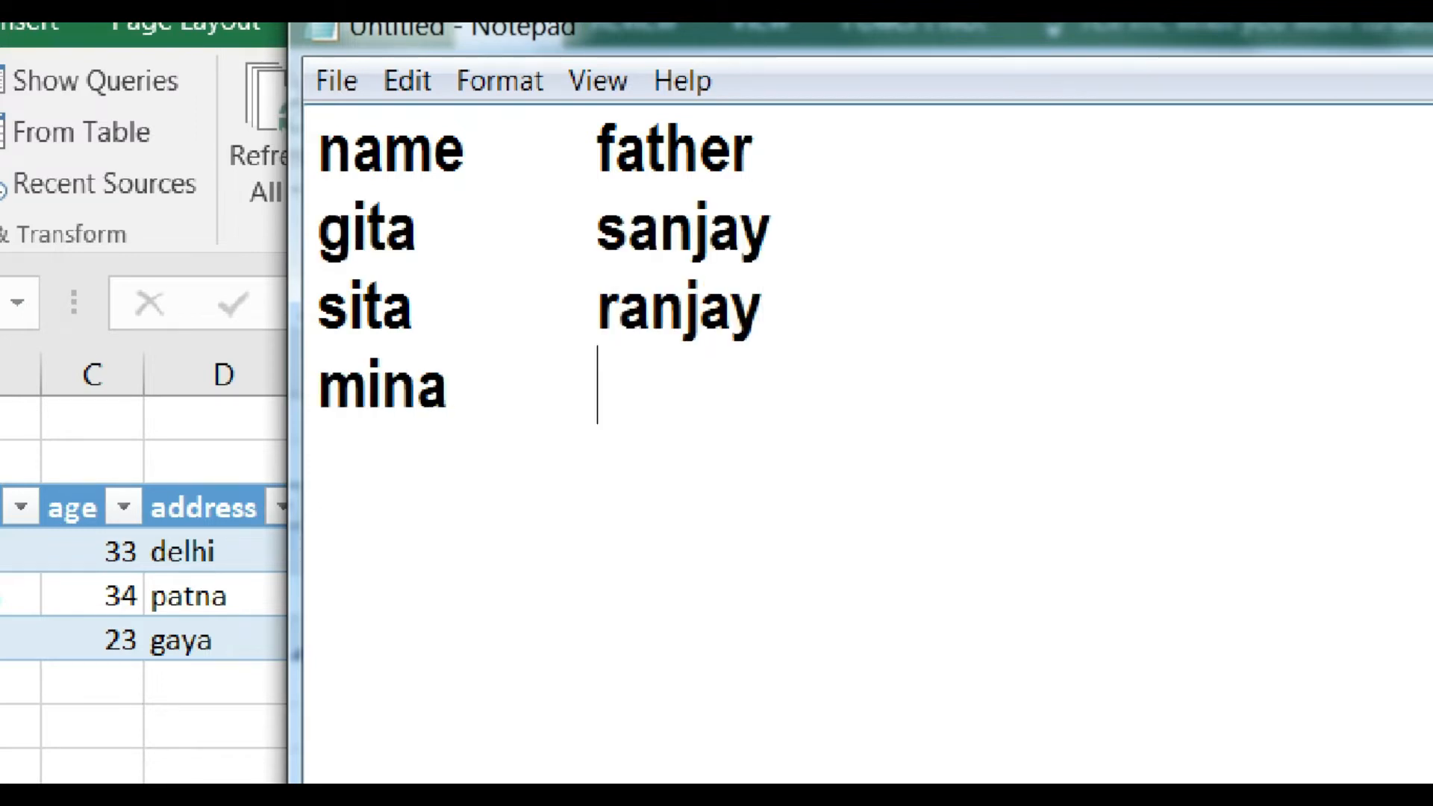
pyautogui.write('sohan')
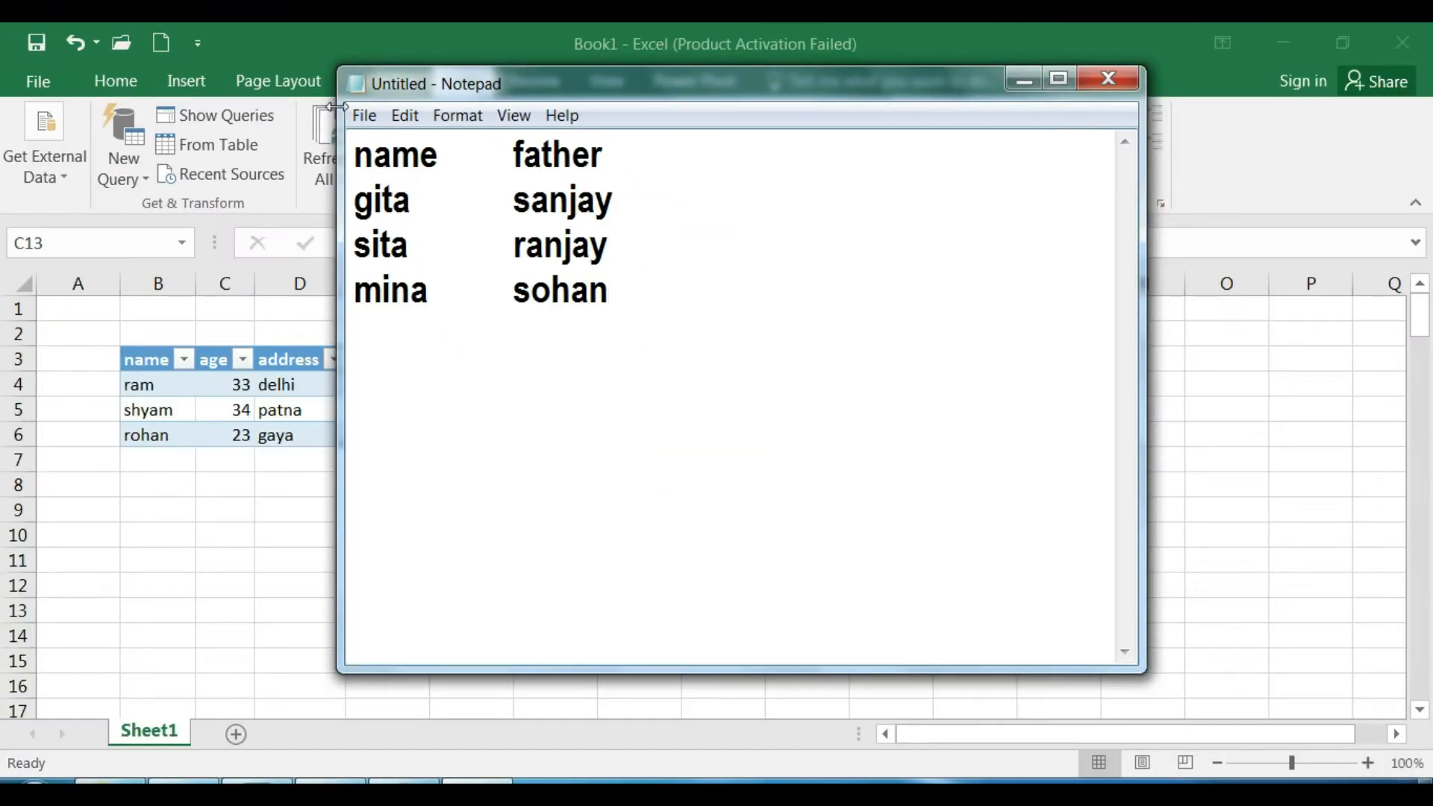
# - Save the text file on the Desktop as data 222 and close Notepad
pyautogui.click(394, 150)
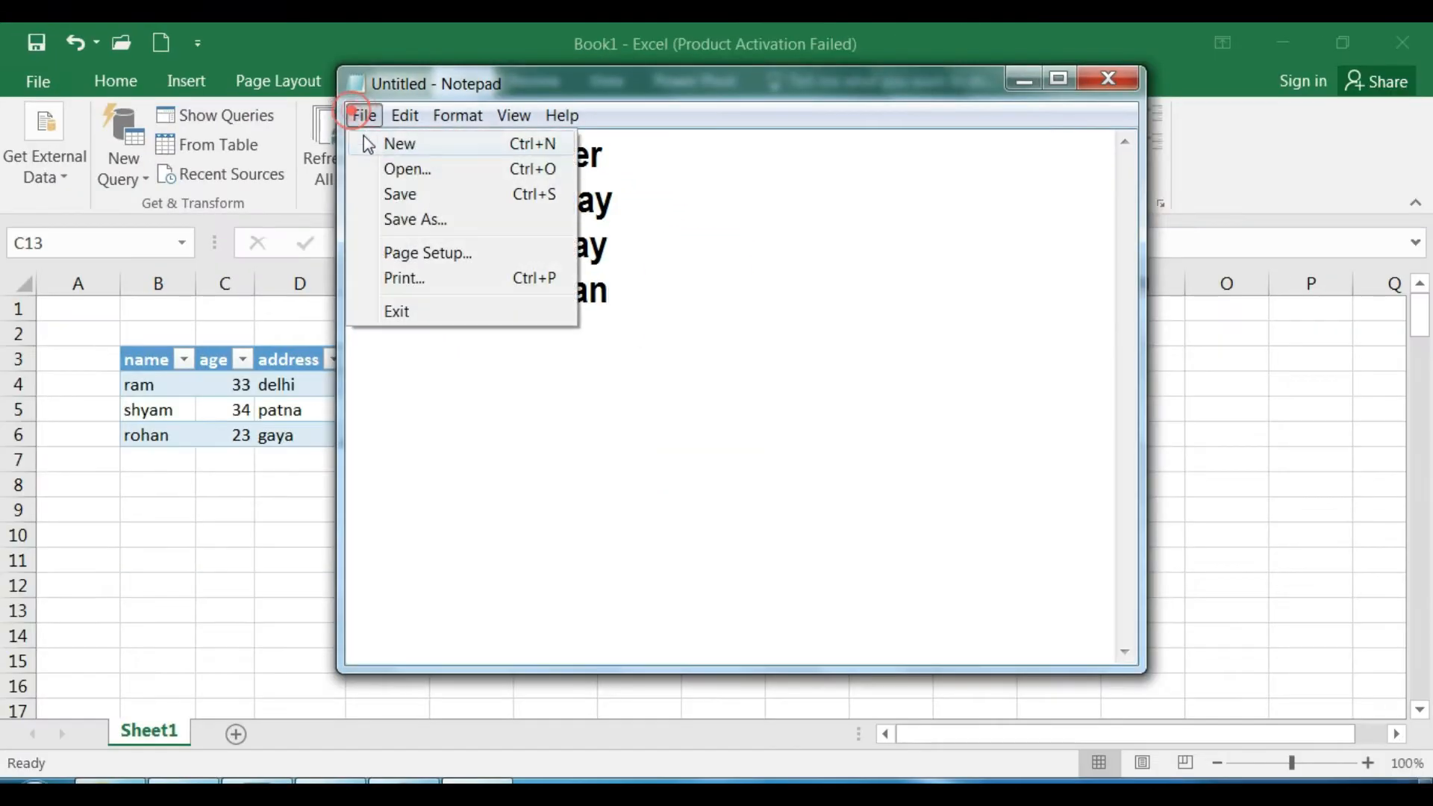
pyautogui.click(381, 218)
pyautogui.click(479, 269)
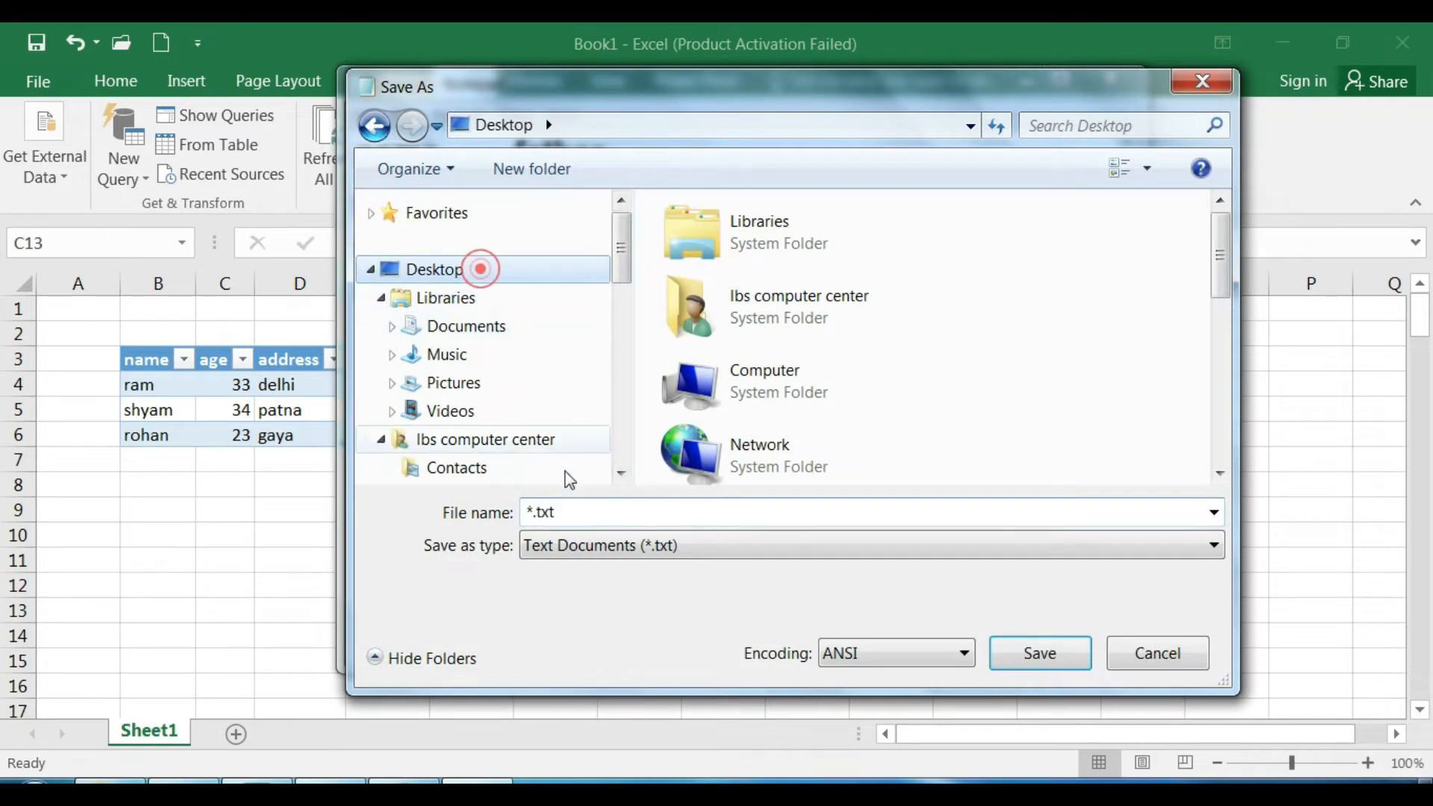
pyautogui.click(564, 510)
pyautogui.write('data')
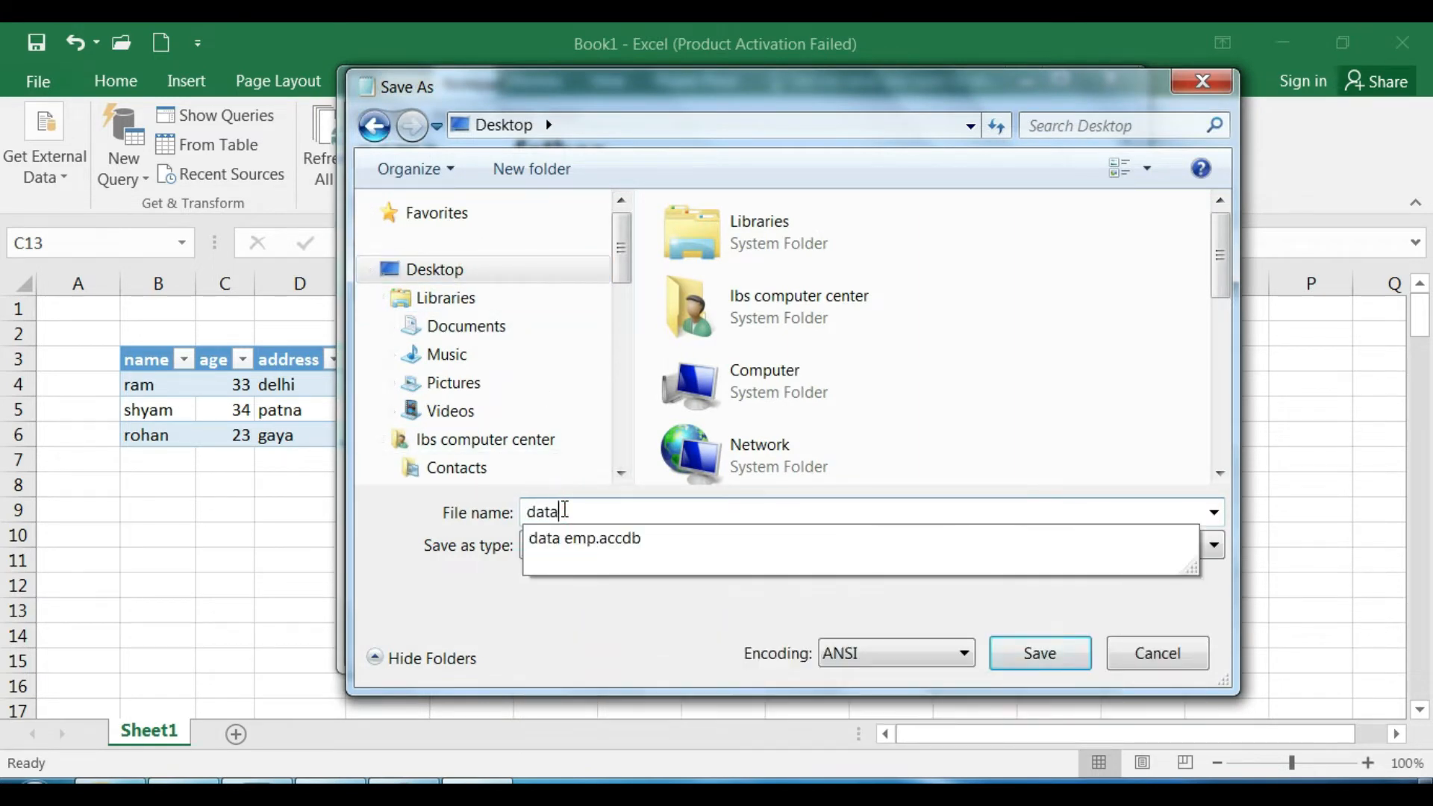
pyautogui.write(' 2')
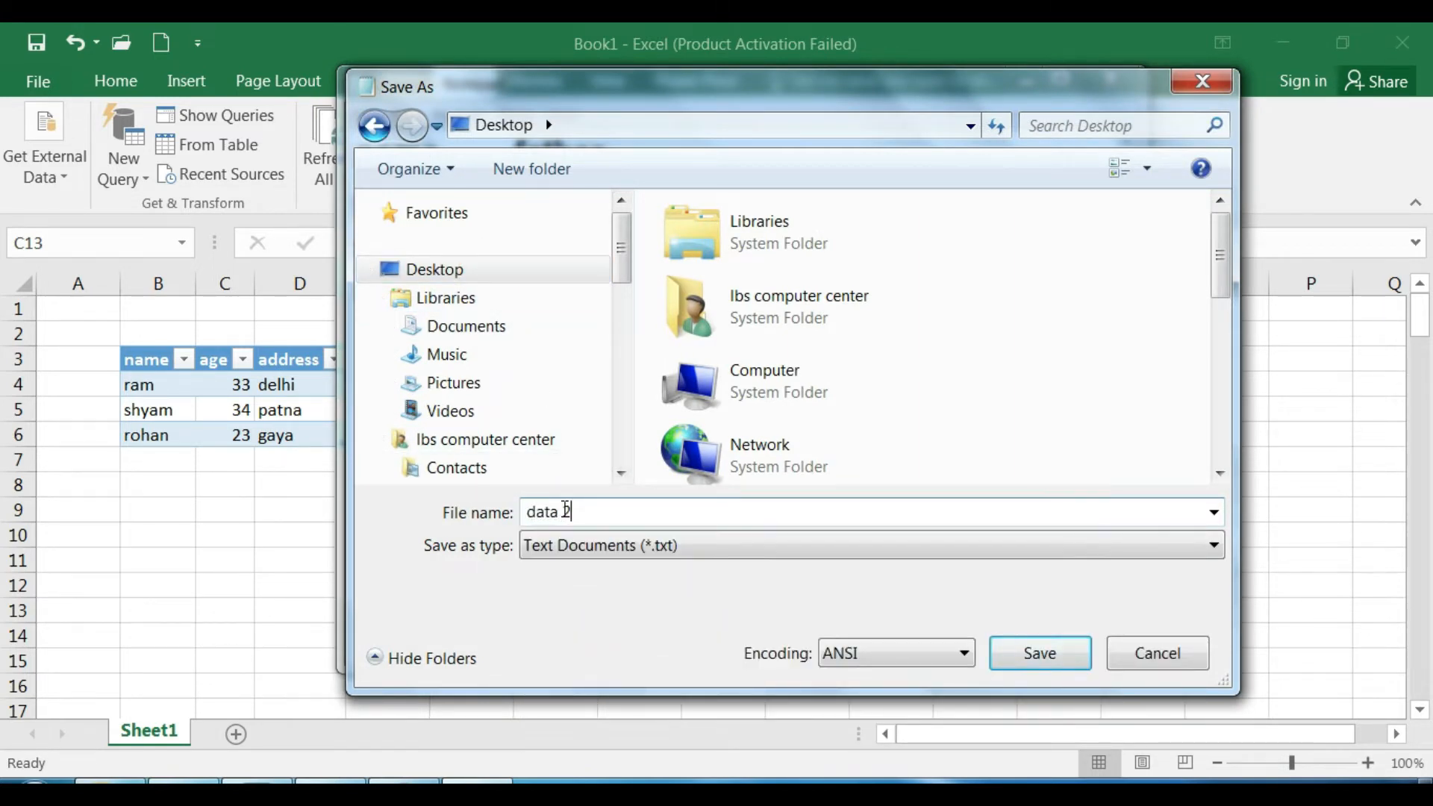
pyautogui.write('22')
pyautogui.click(1039, 652)
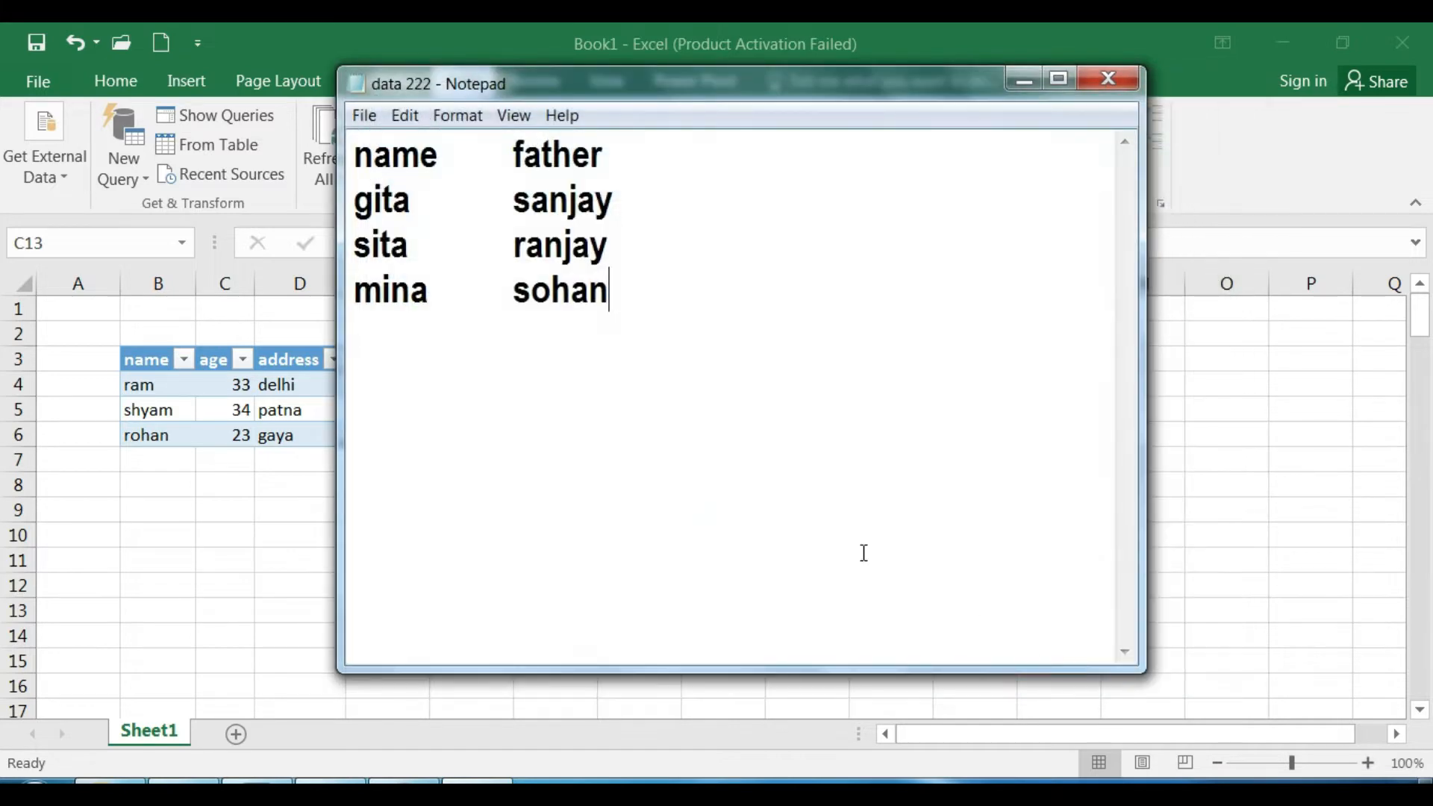
pyautogui.click(1095, 91)
# - In the Excel worksheet, select cell G4 and open data 222.txt from the Desktop as the external text source
pyautogui.click(470, 358)
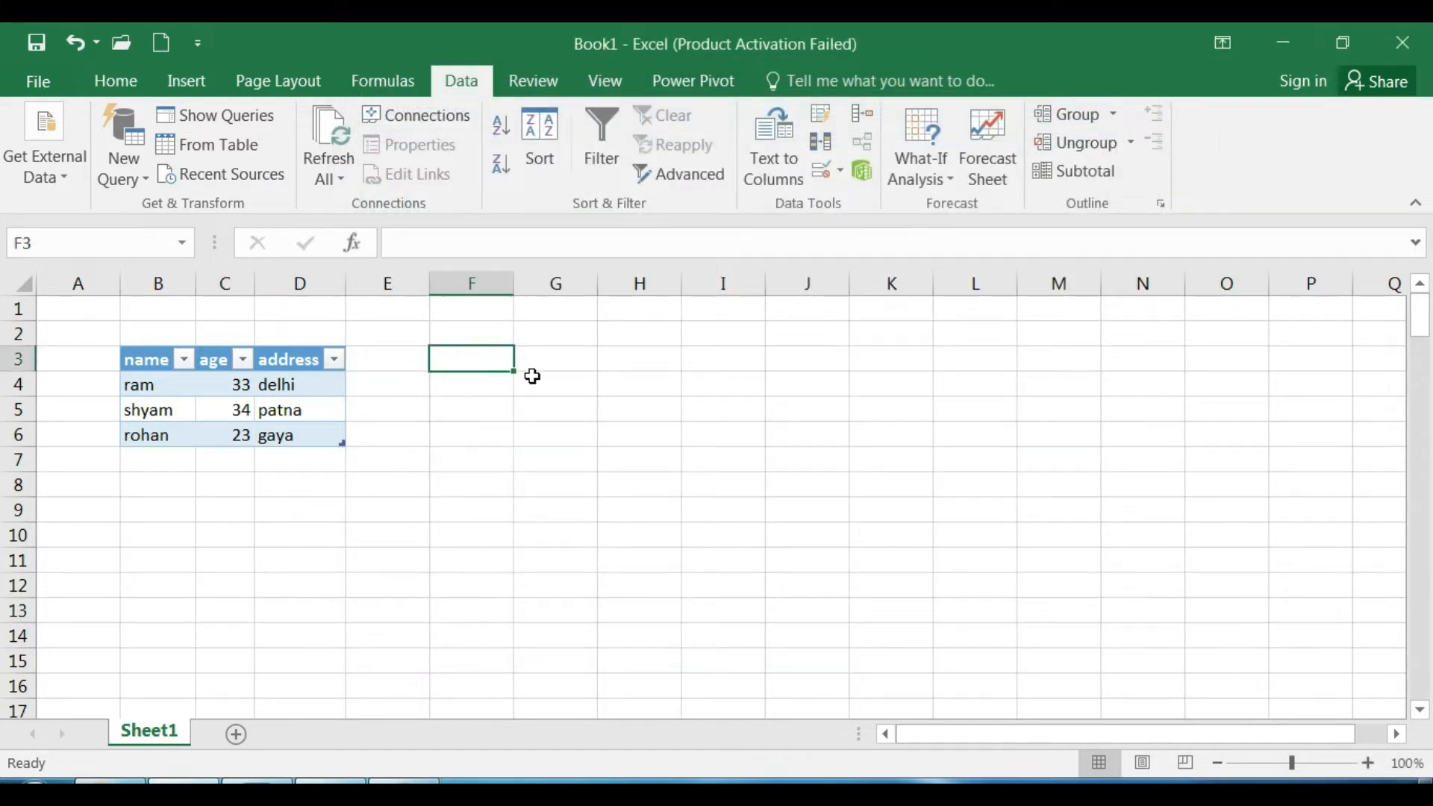
pyautogui.click(548, 395)
pyautogui.click(35, 160)
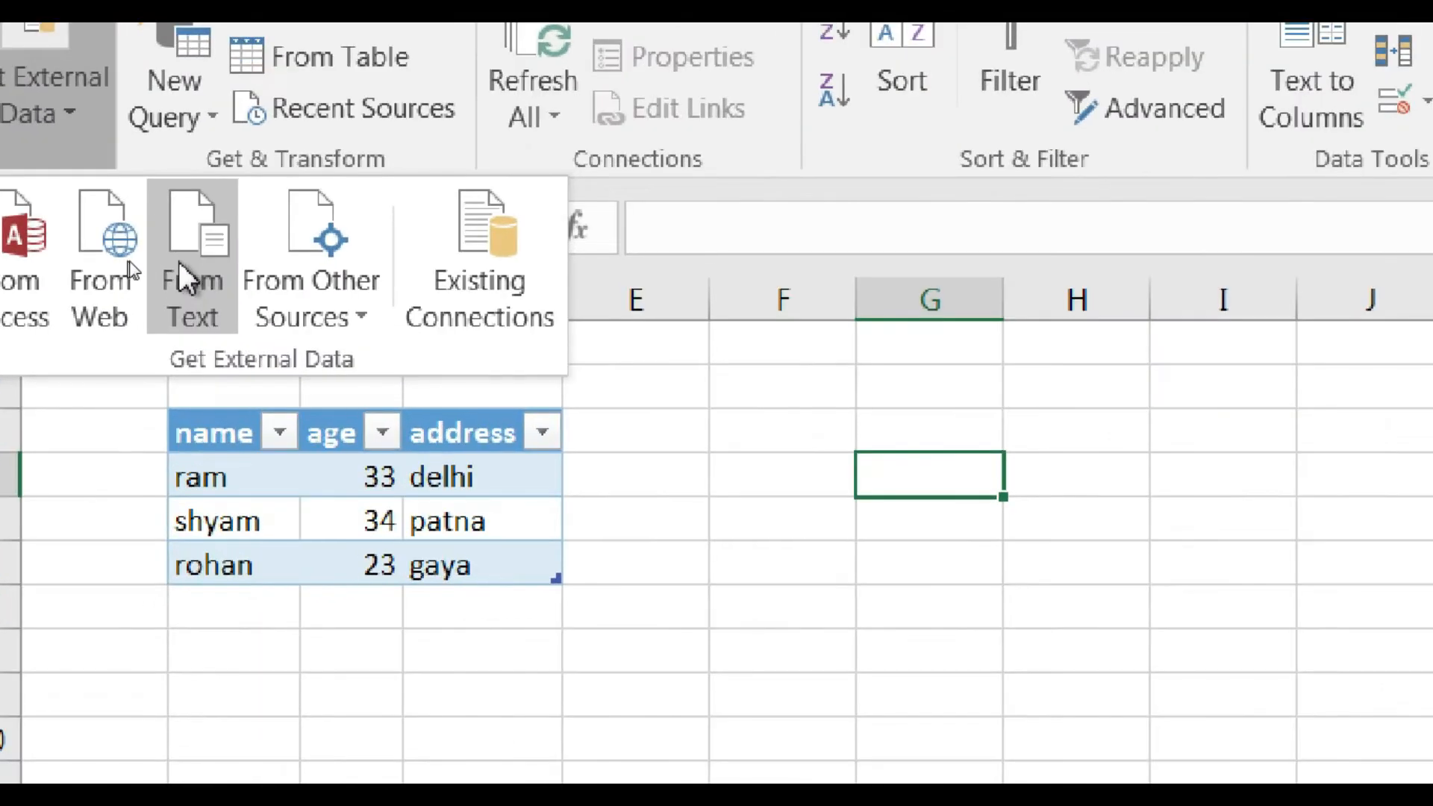
pyautogui.click(192, 272)
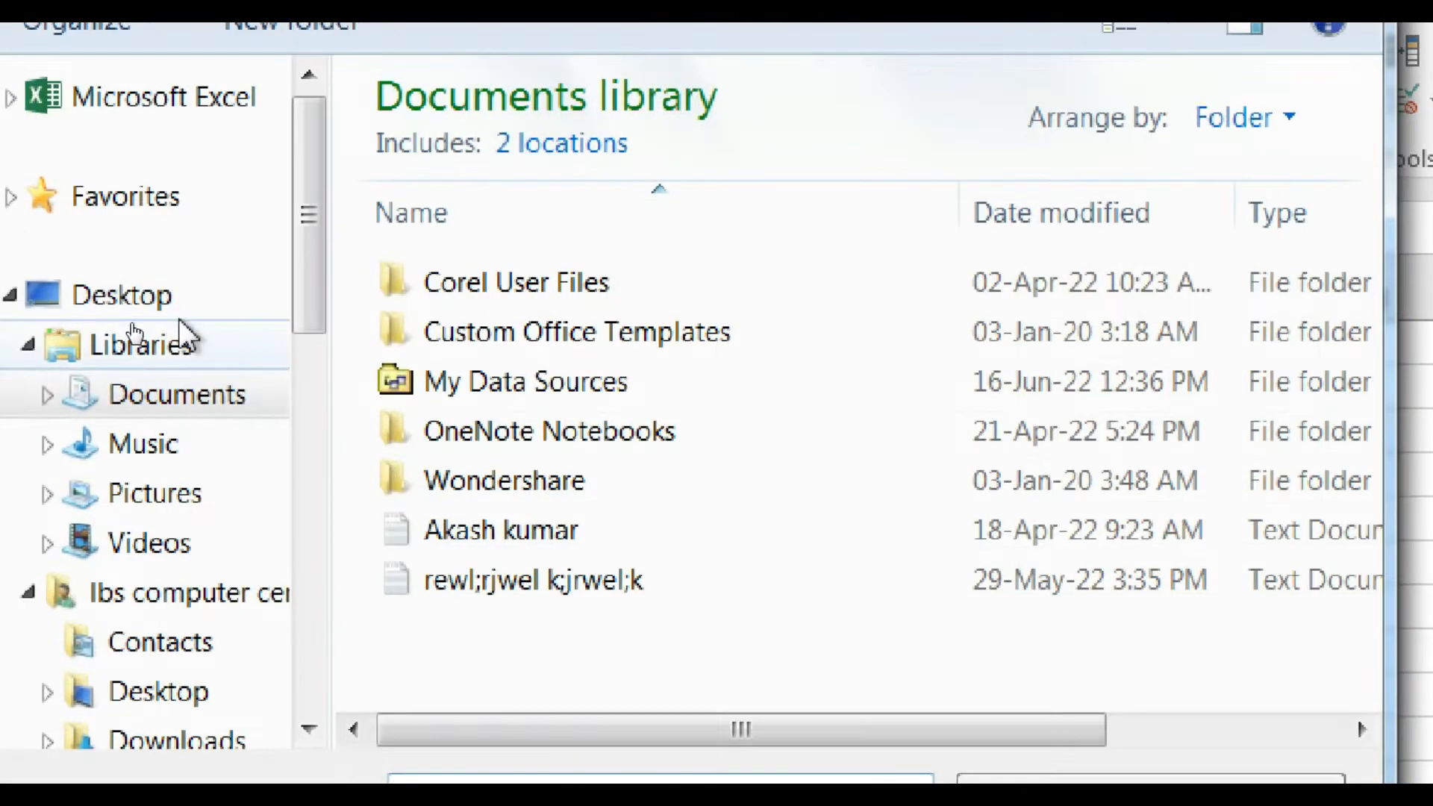
pyautogui.click(157, 296)
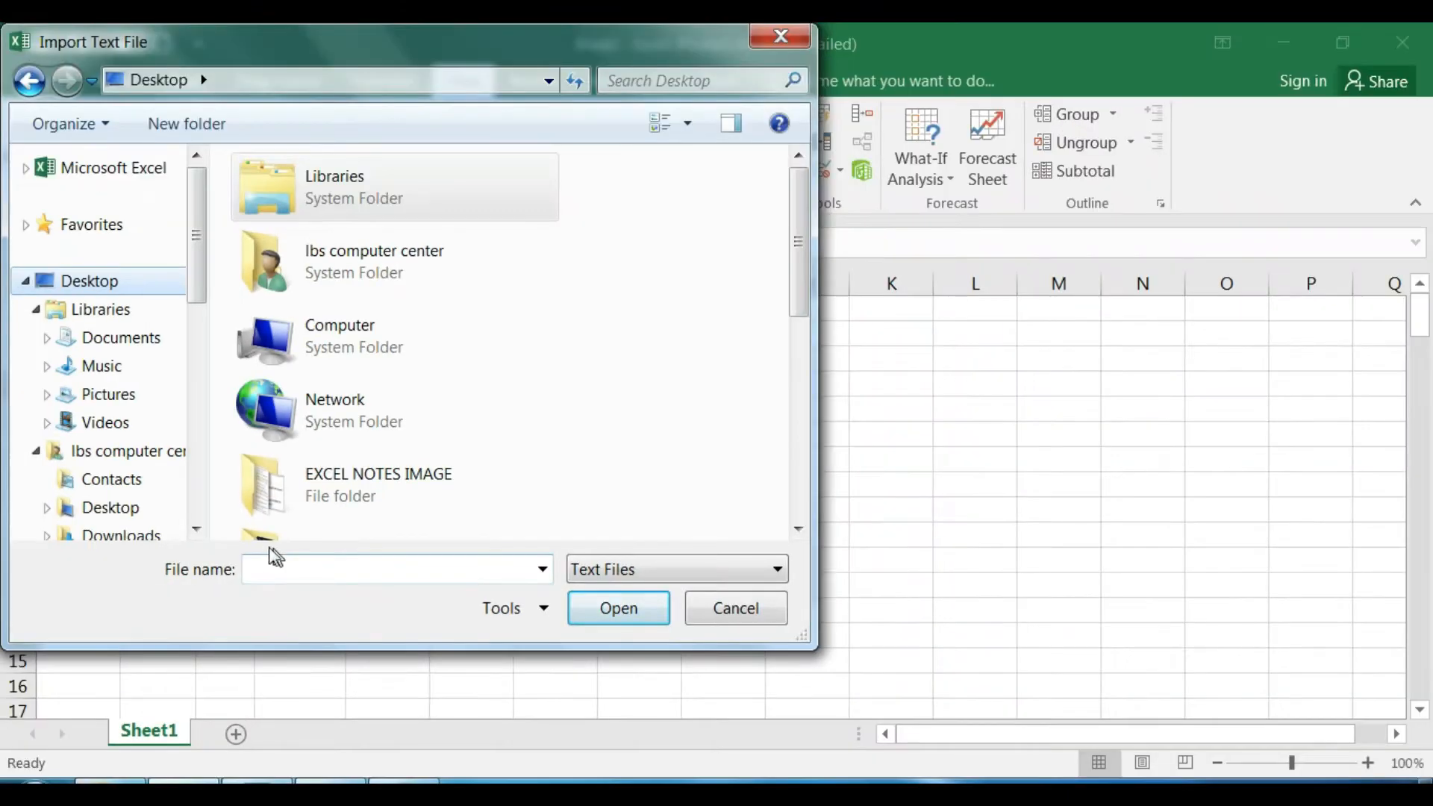
pyautogui.click(270, 567)
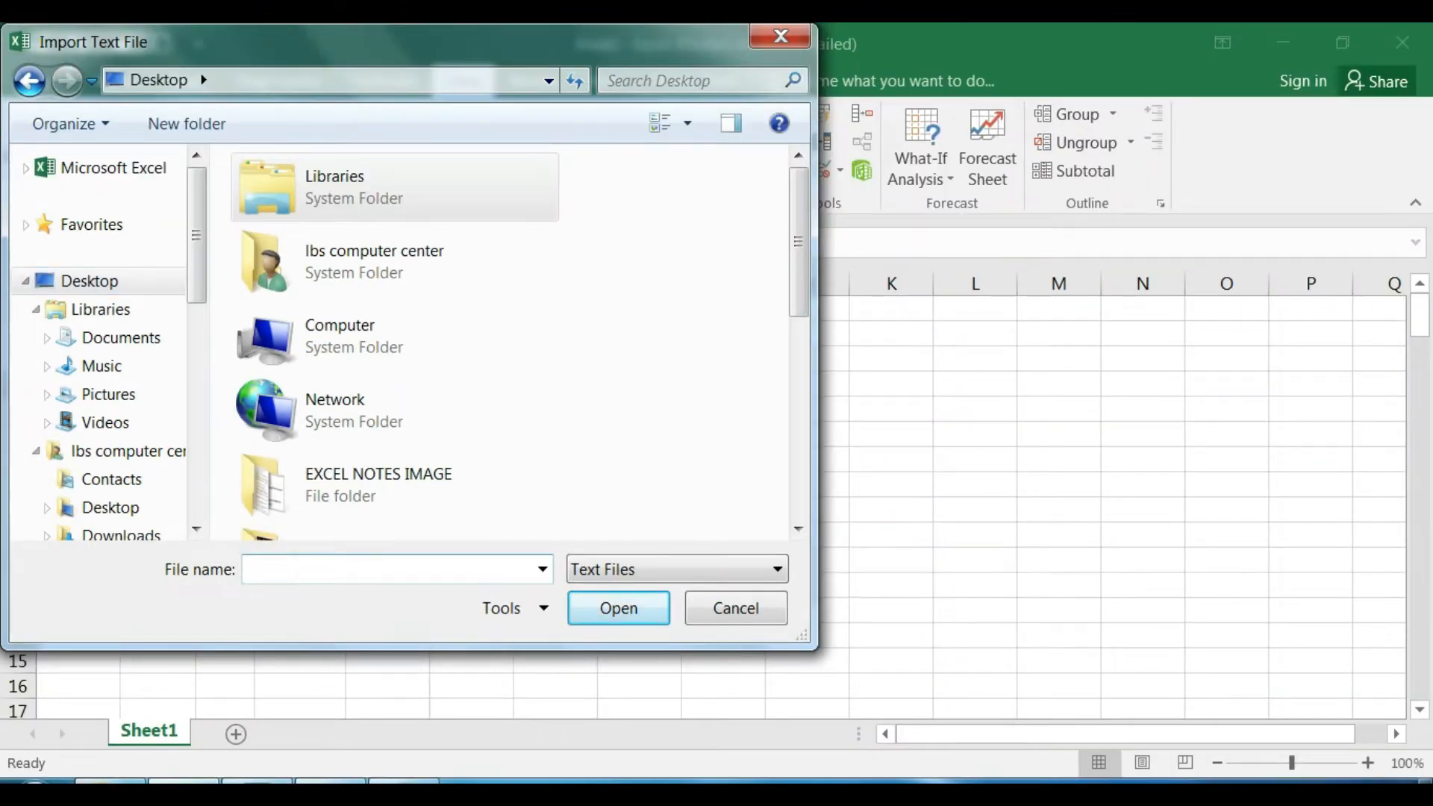
pyautogui.write('data')
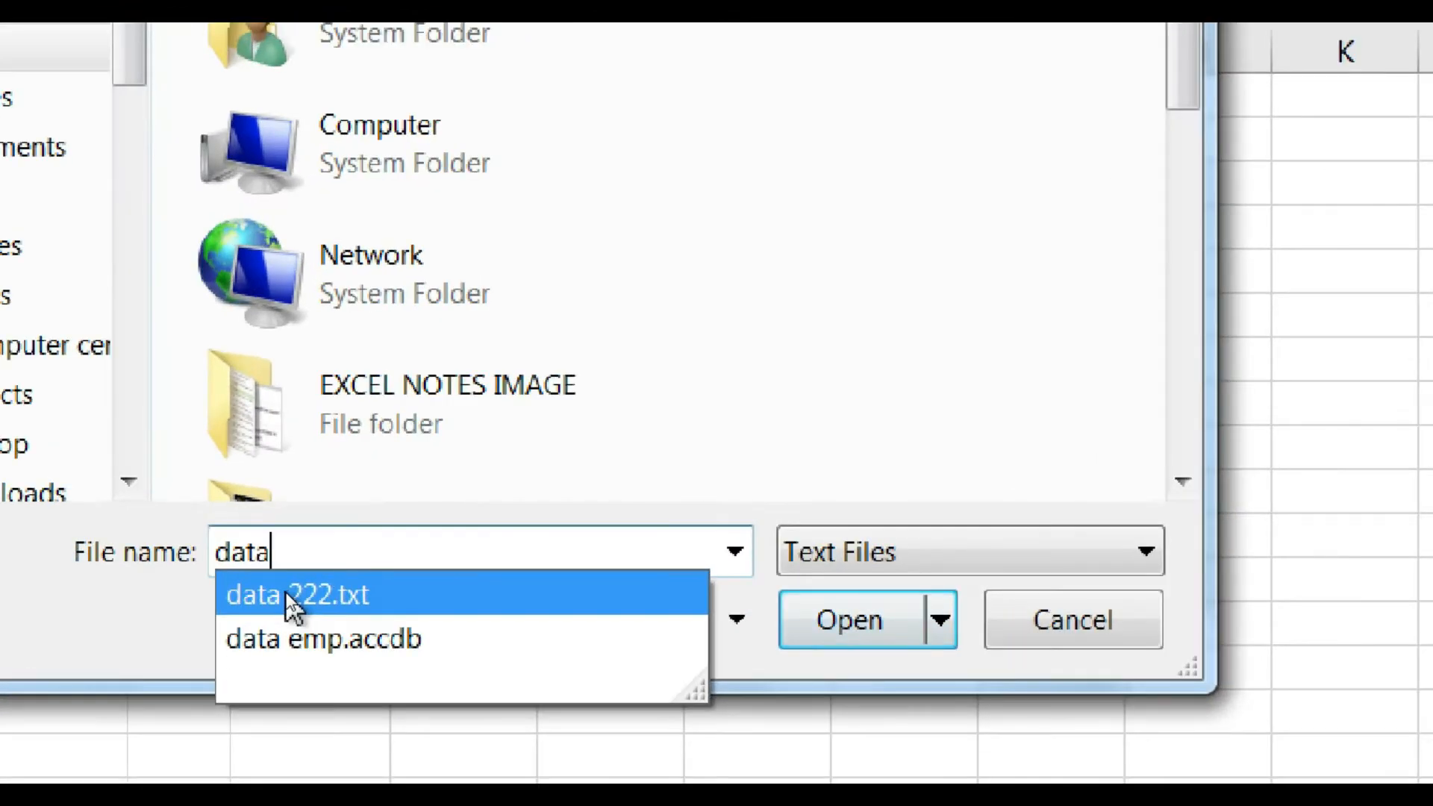
pyautogui.click(287, 594)
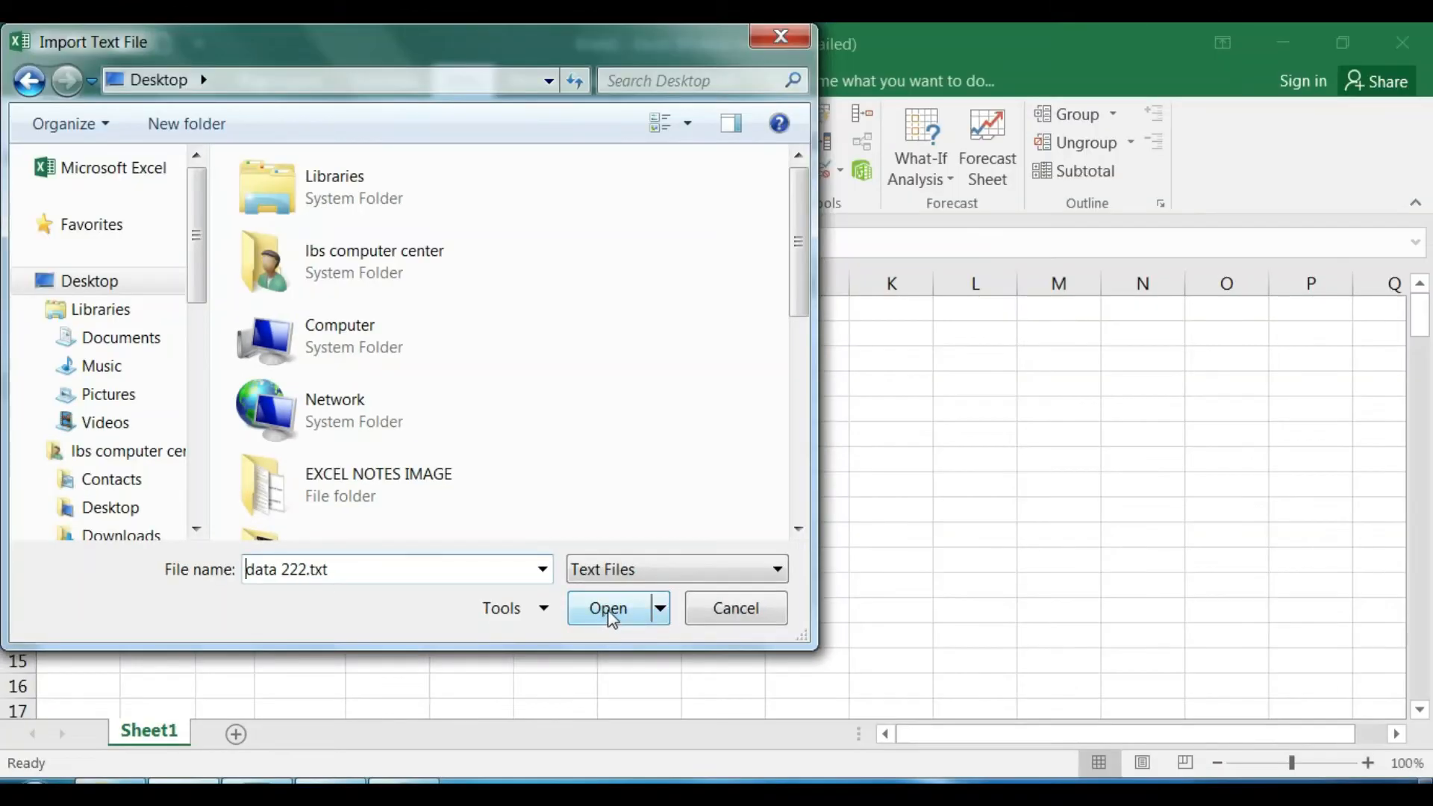
pyautogui.click(608, 622)
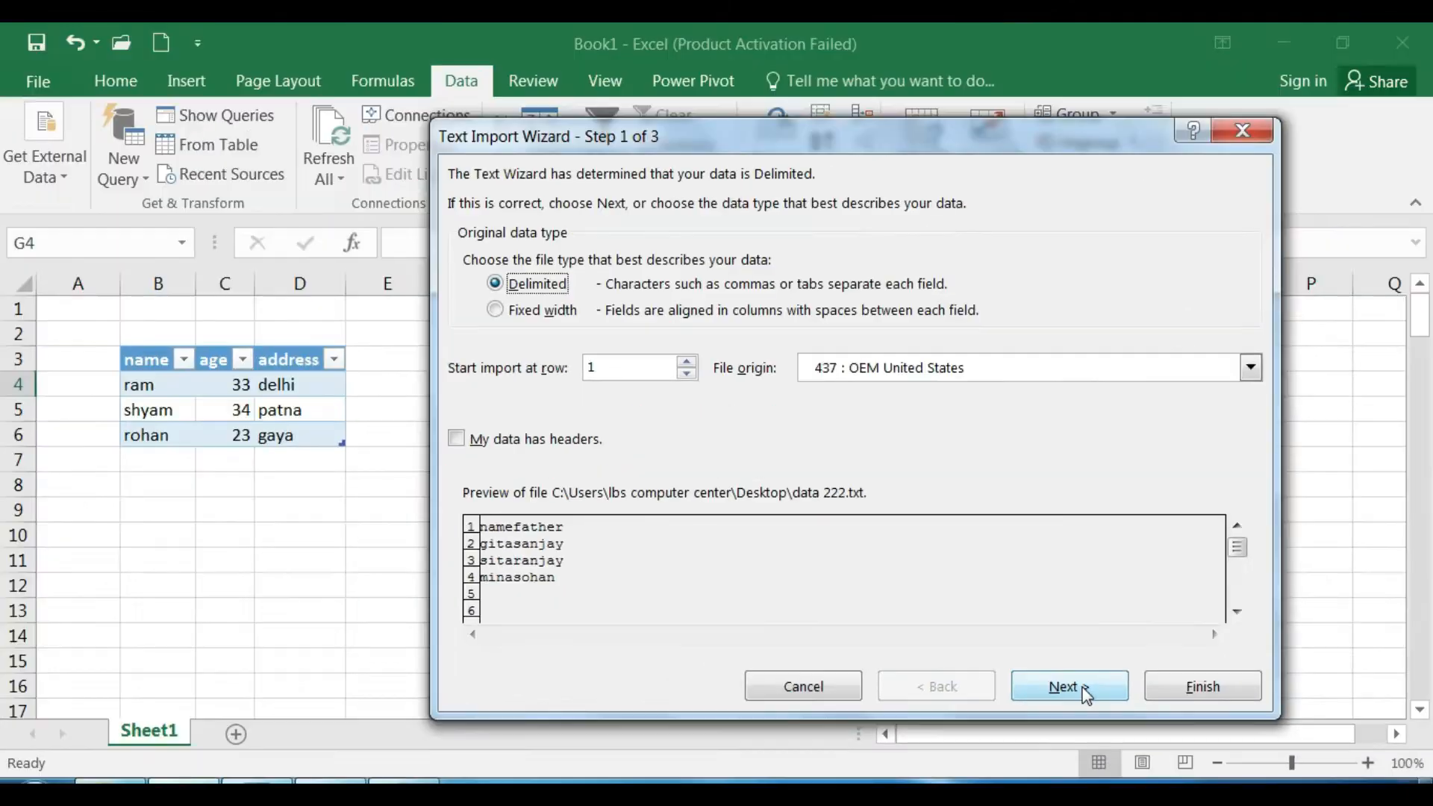
# - Complete the text import settings with delimited data, the Tab delimiter and the General column format
pyautogui.click(1087, 698)
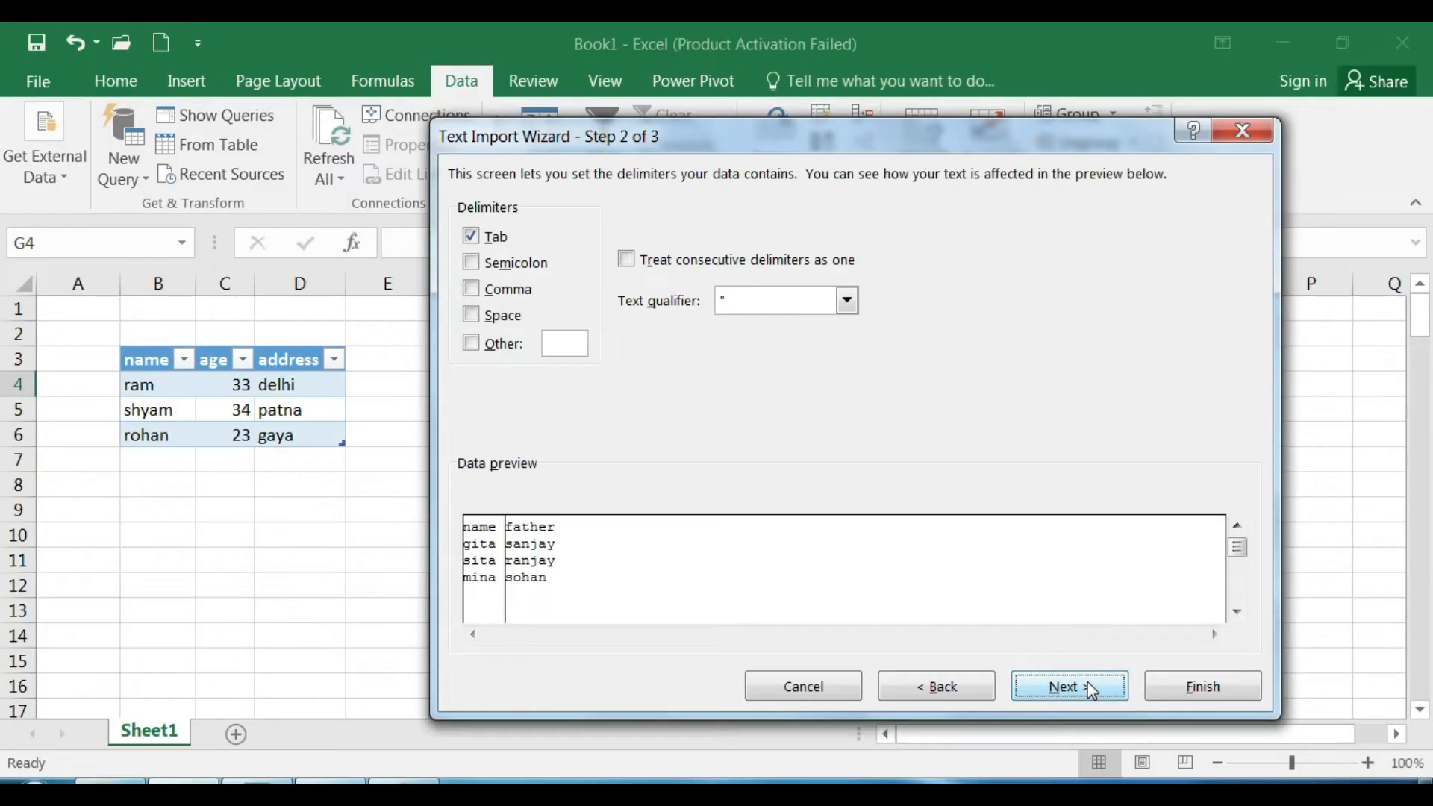
pyautogui.click(1063, 681)
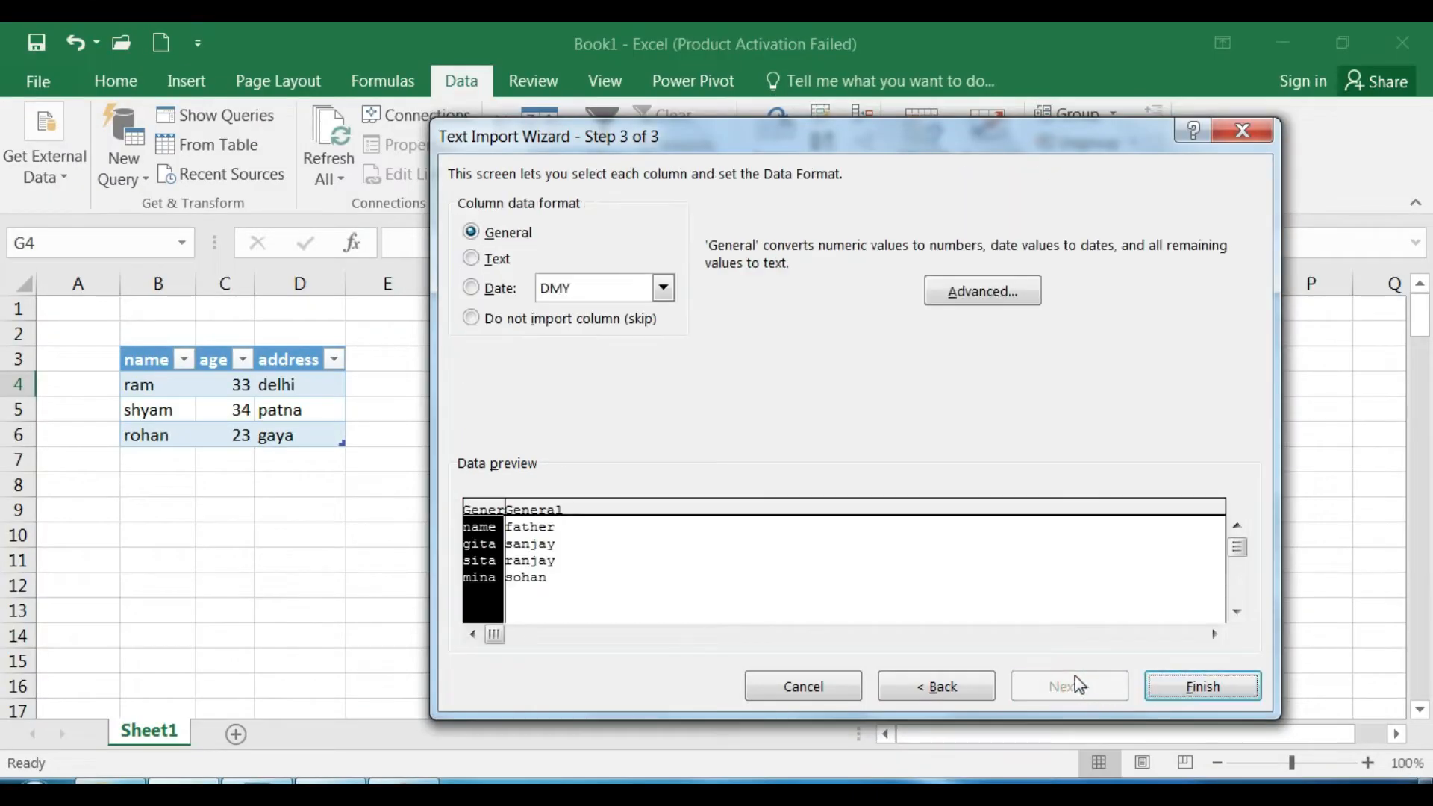
pyautogui.click(1194, 685)
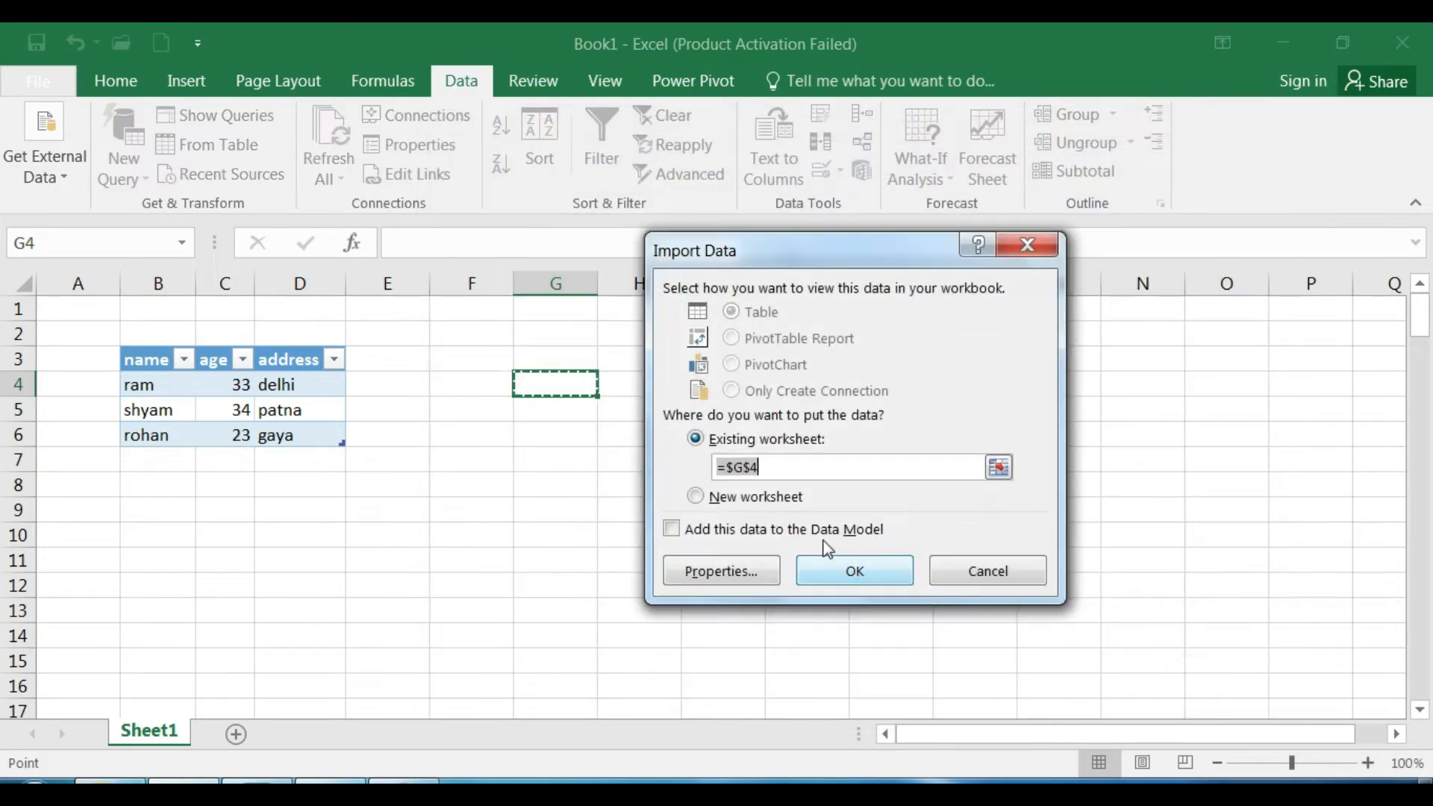
# - Place the imported text data in the existing worksheet at cell G4
pyautogui.click(854, 571)
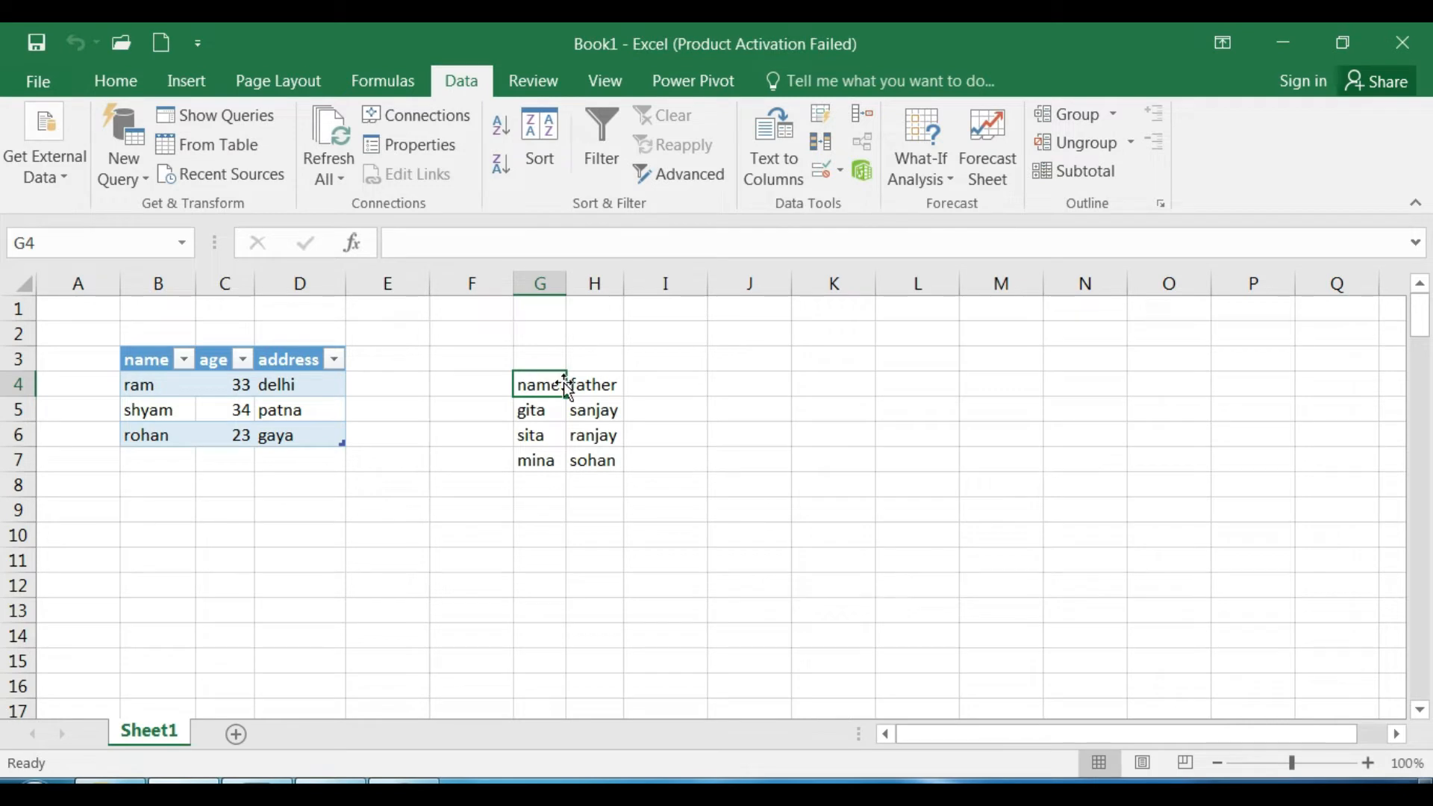
# - Examine the other external data source types and the list of existing connections available to the workbook
pyautogui.click(56, 179)
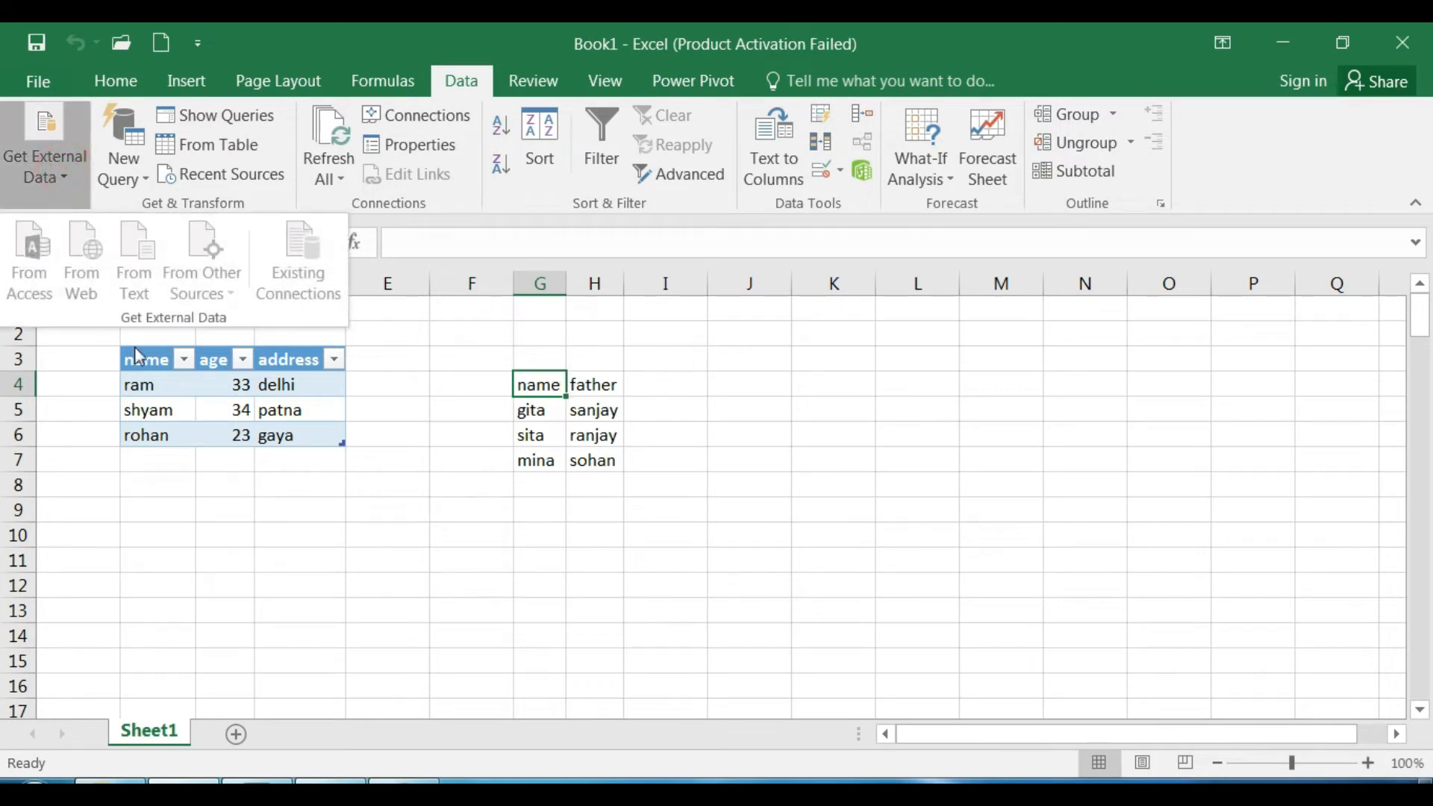
pyautogui.click(396, 537)
pyautogui.click(389, 539)
pyautogui.click(37, 158)
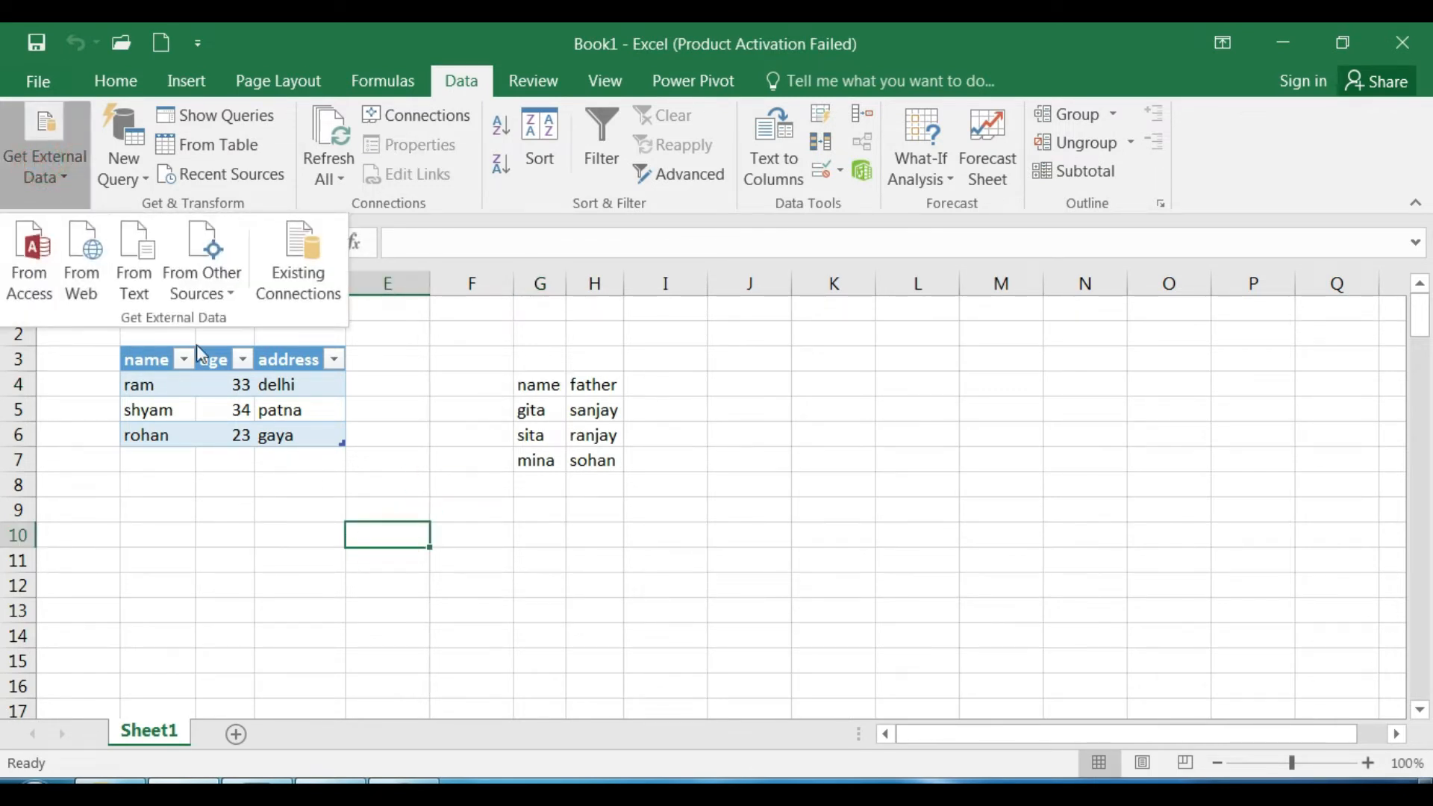
pyautogui.click(226, 273)
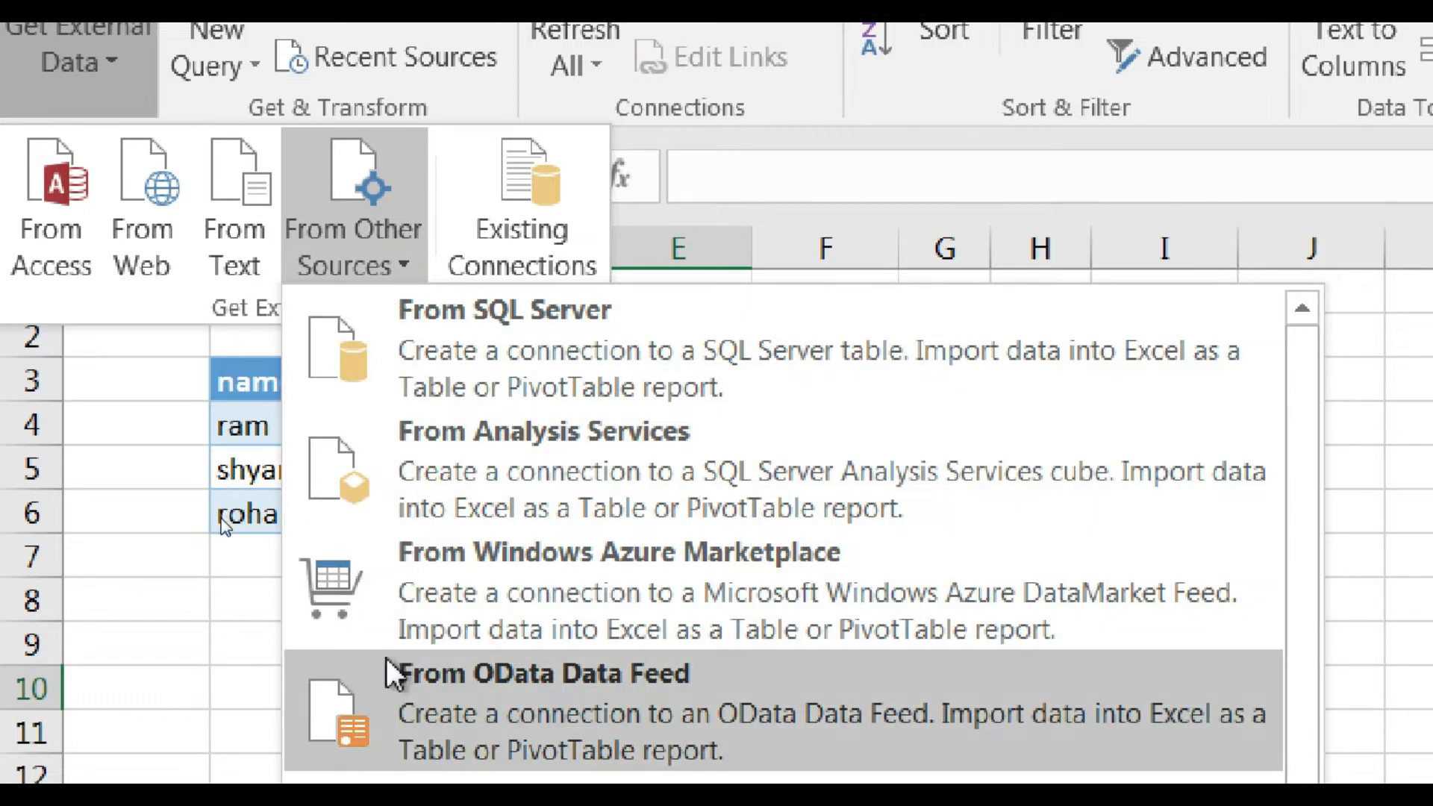
pyautogui.click(52, 457)
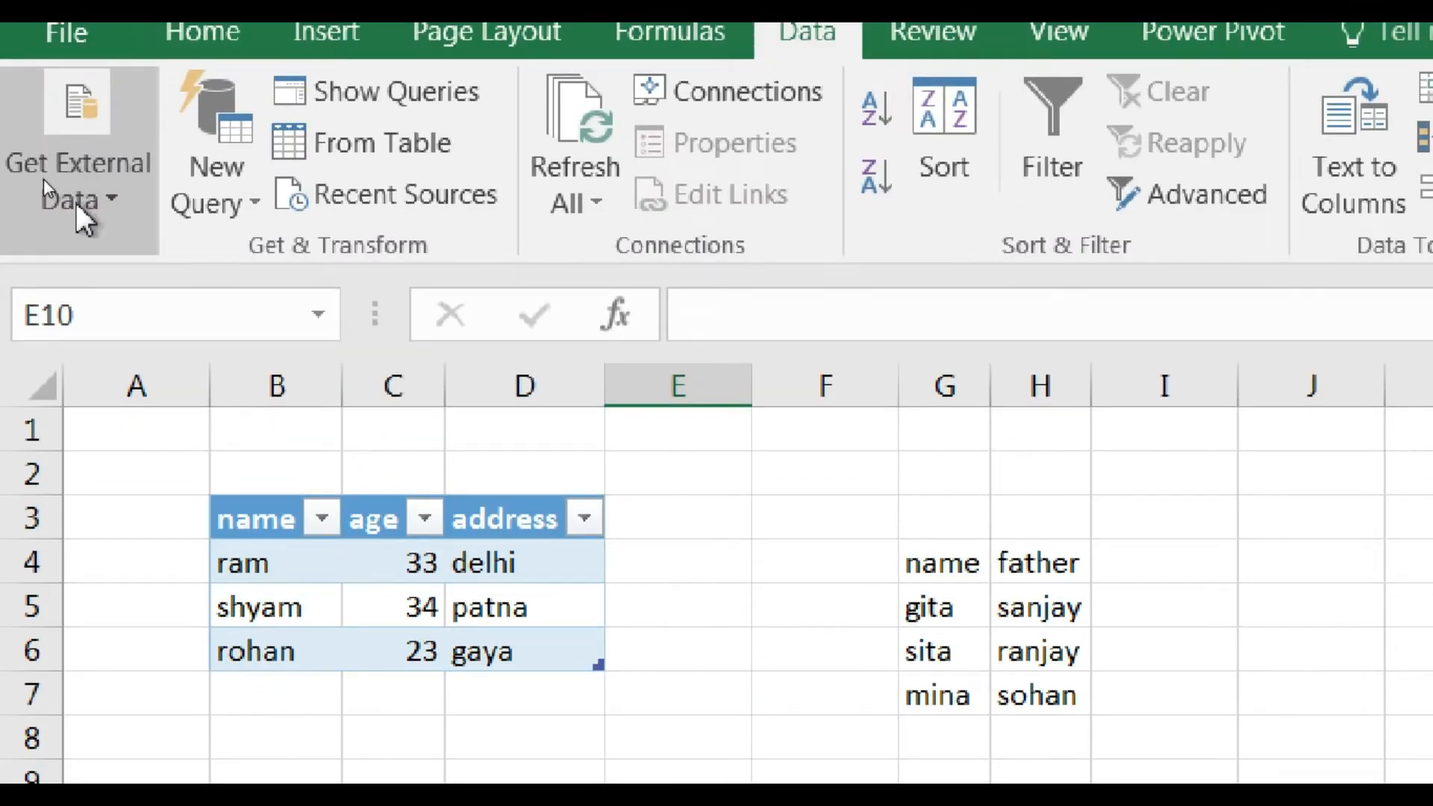
pyautogui.click(78, 60)
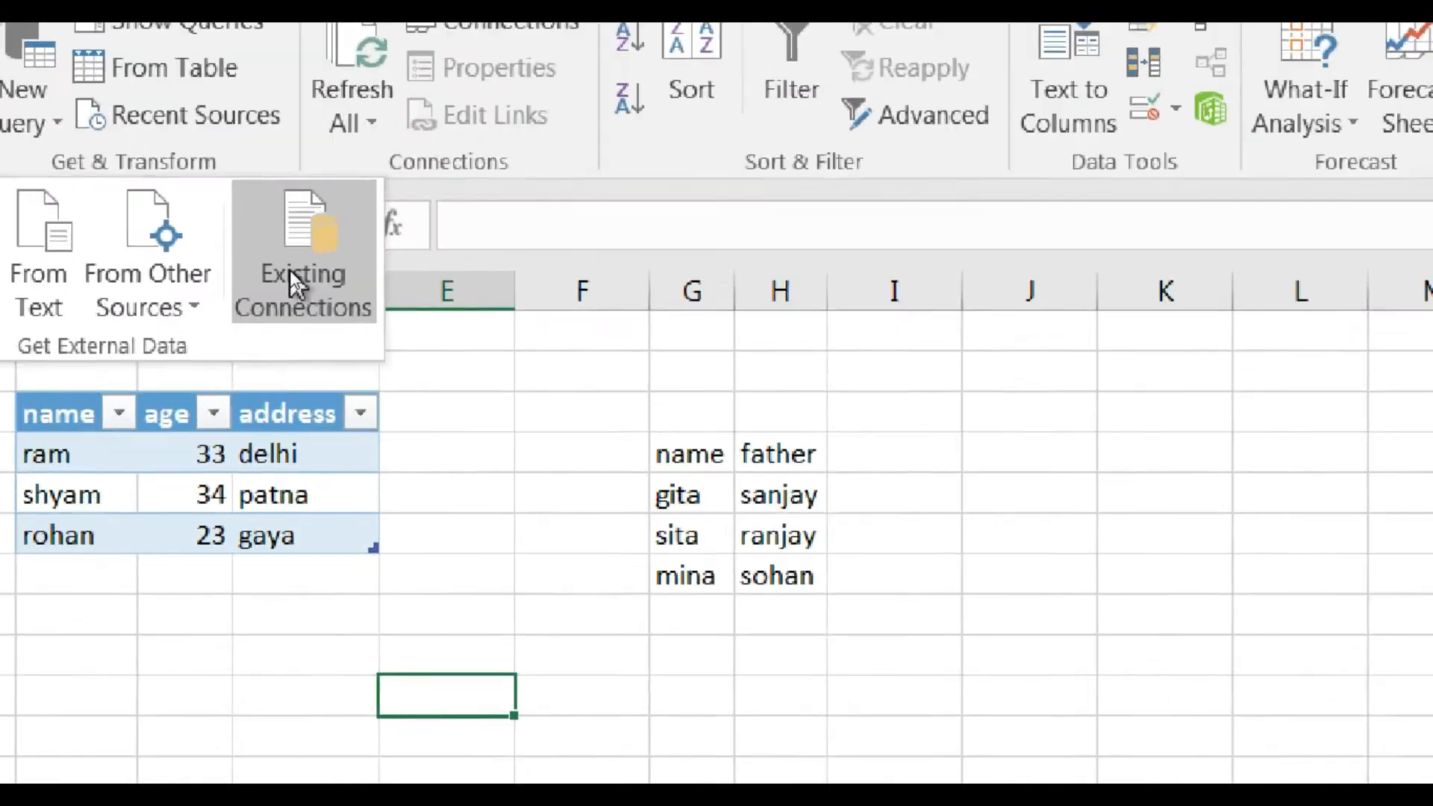
pyautogui.click(290, 270)
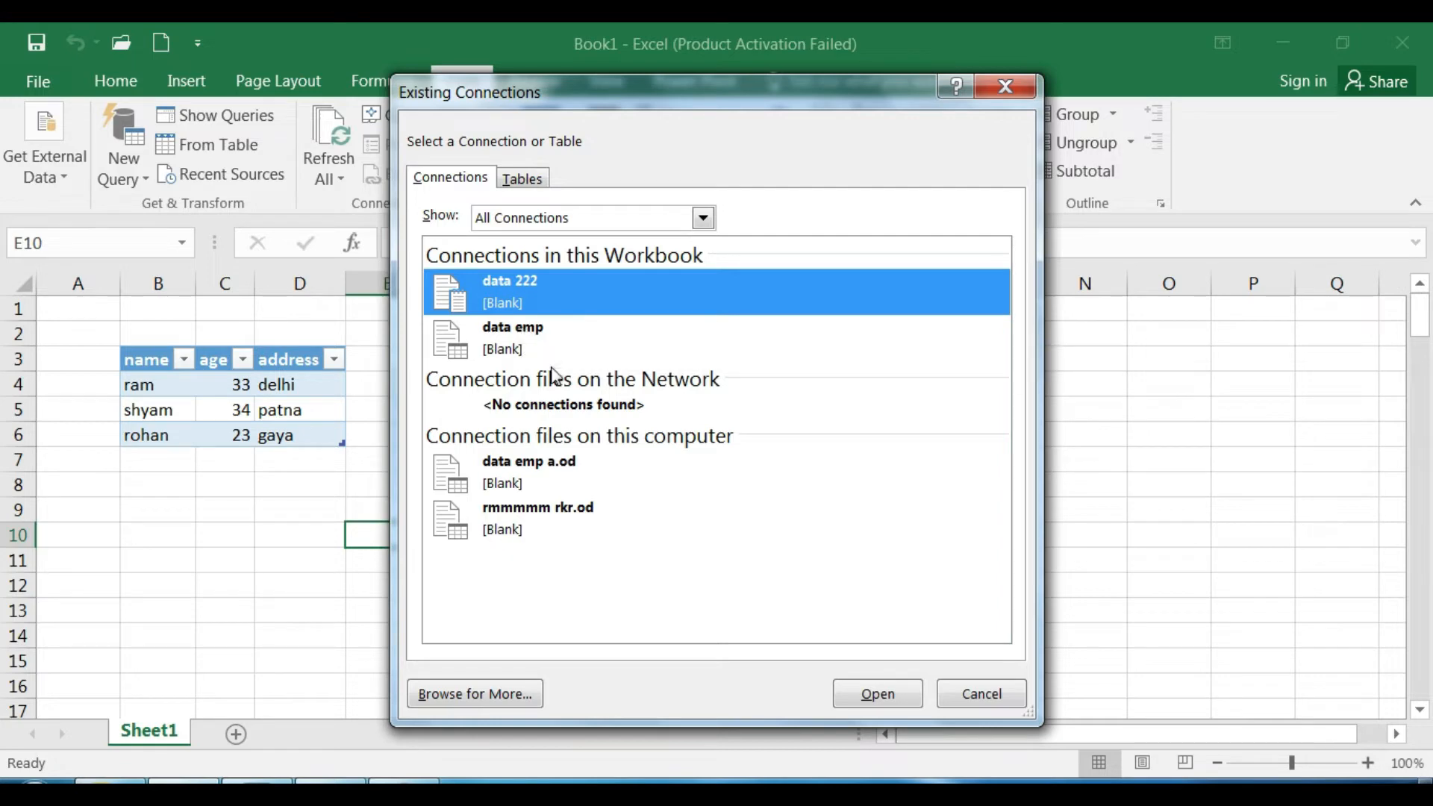
pyautogui.click(979, 700)
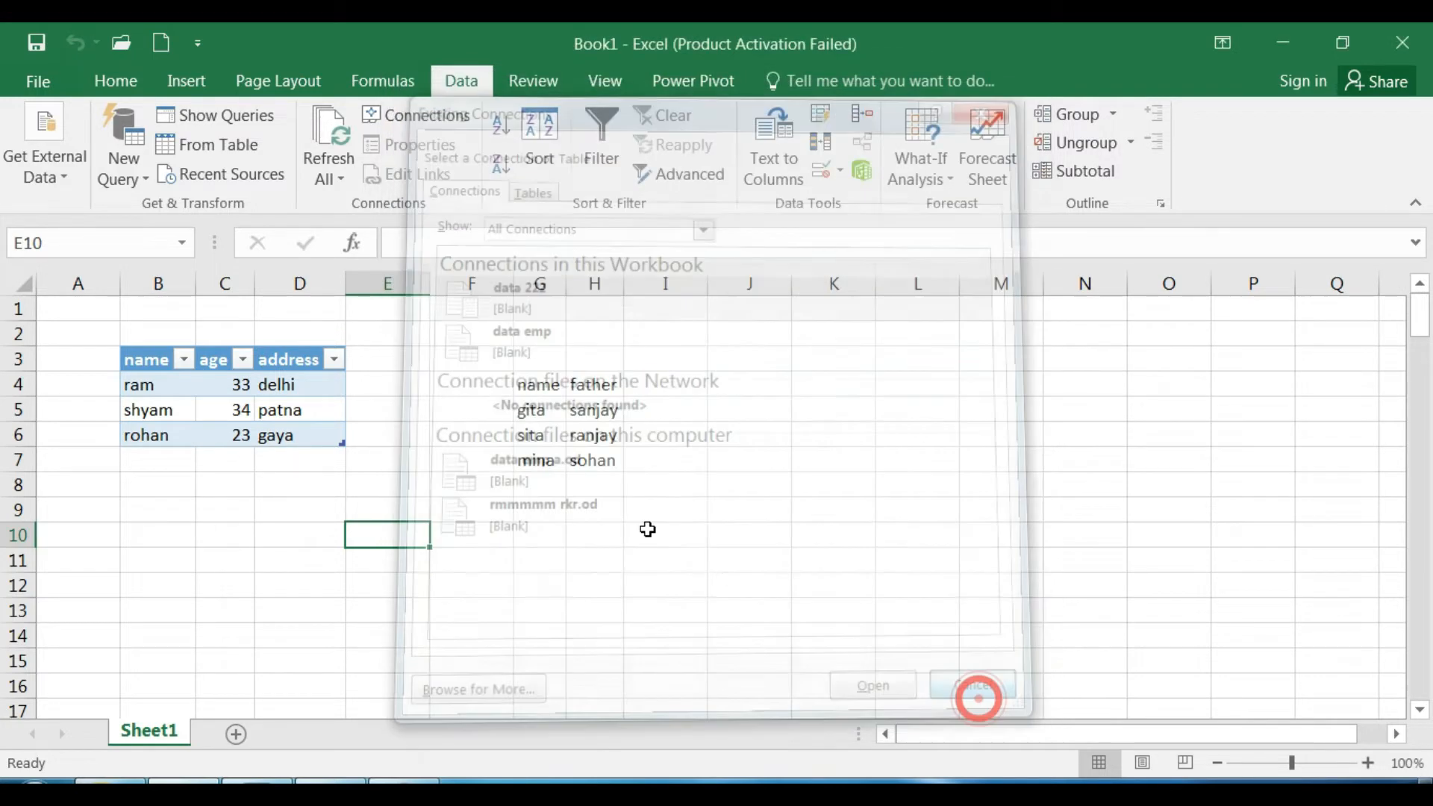
pyautogui.click(742, 384)
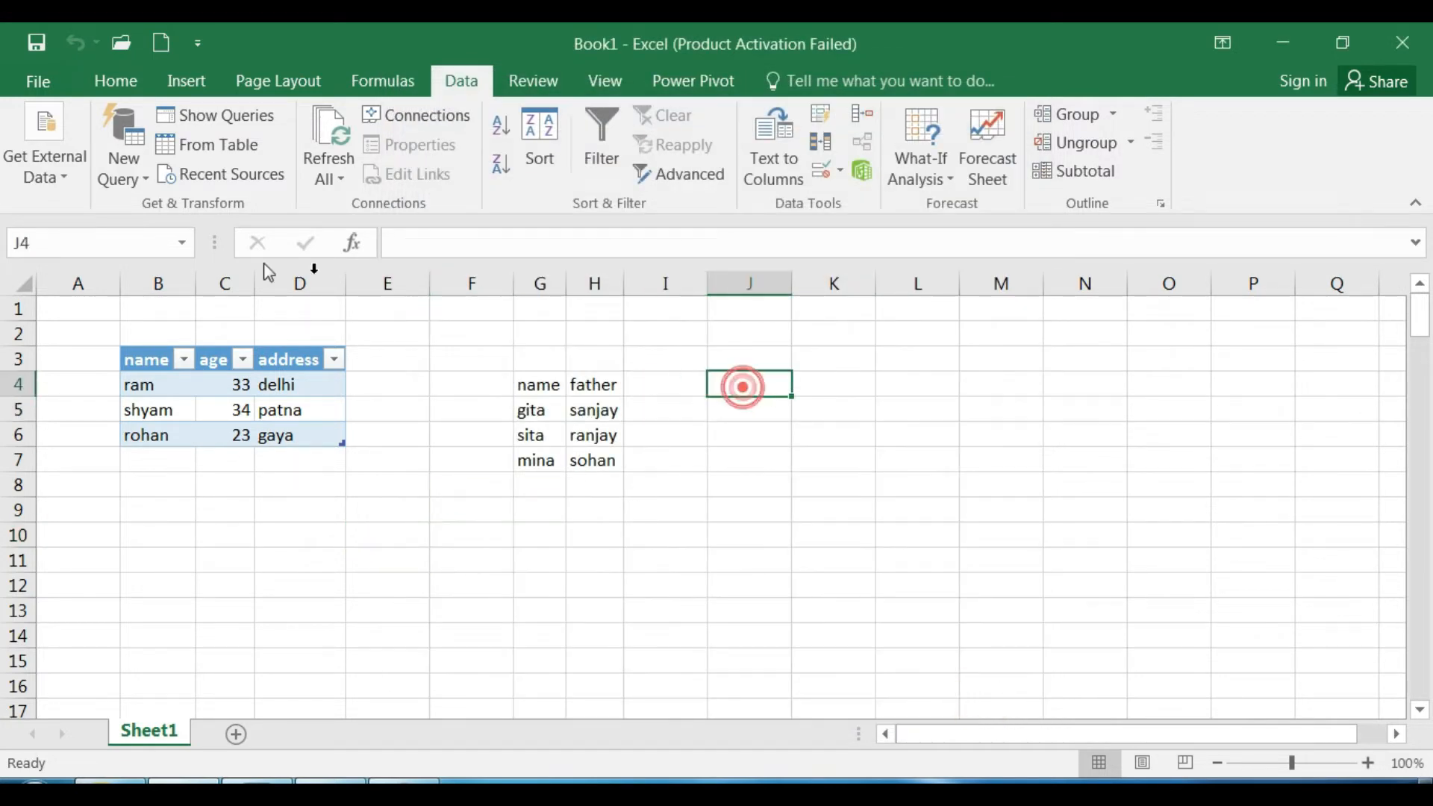
pyautogui.click(131, 171)
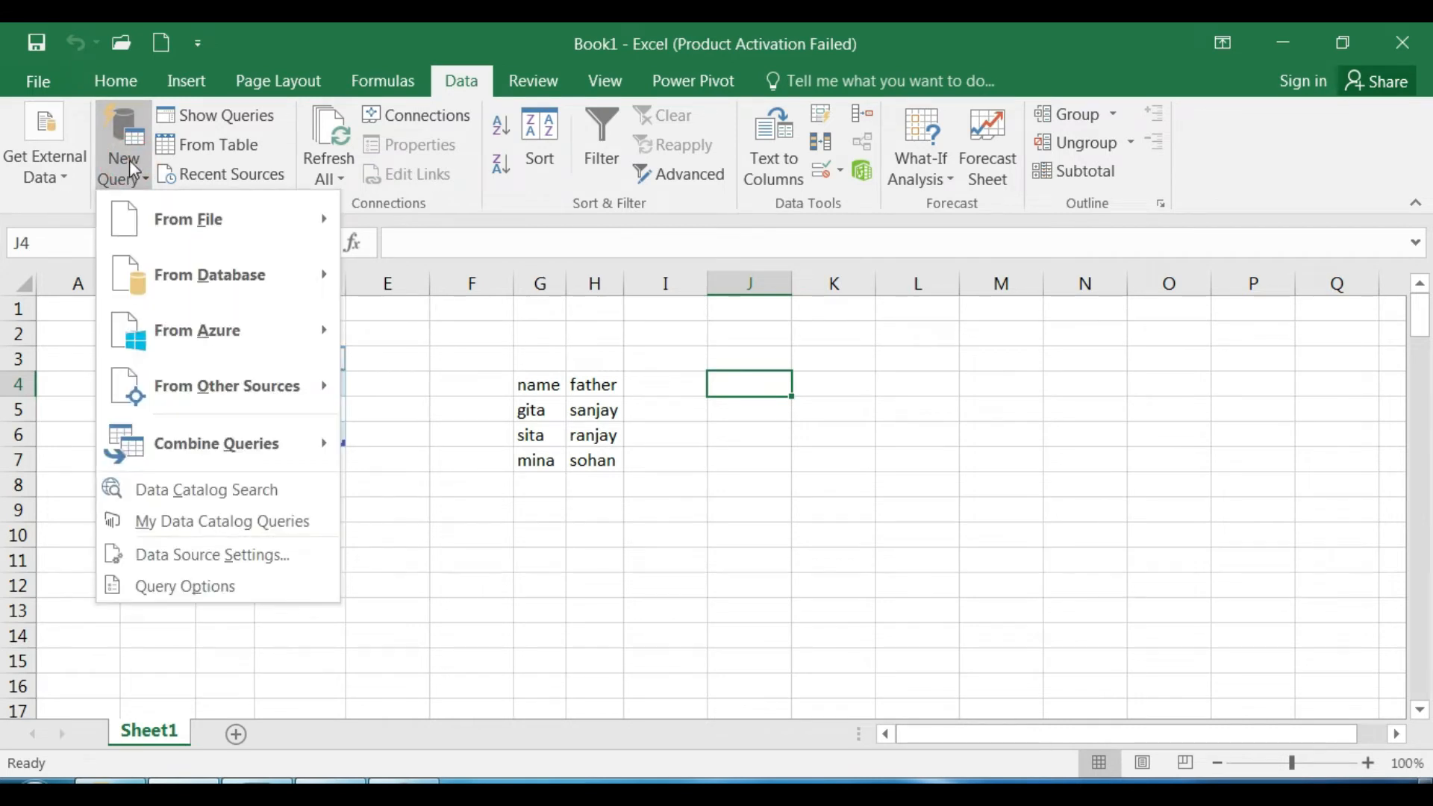
pyautogui.click(44, 164)
pyautogui.click(45, 164)
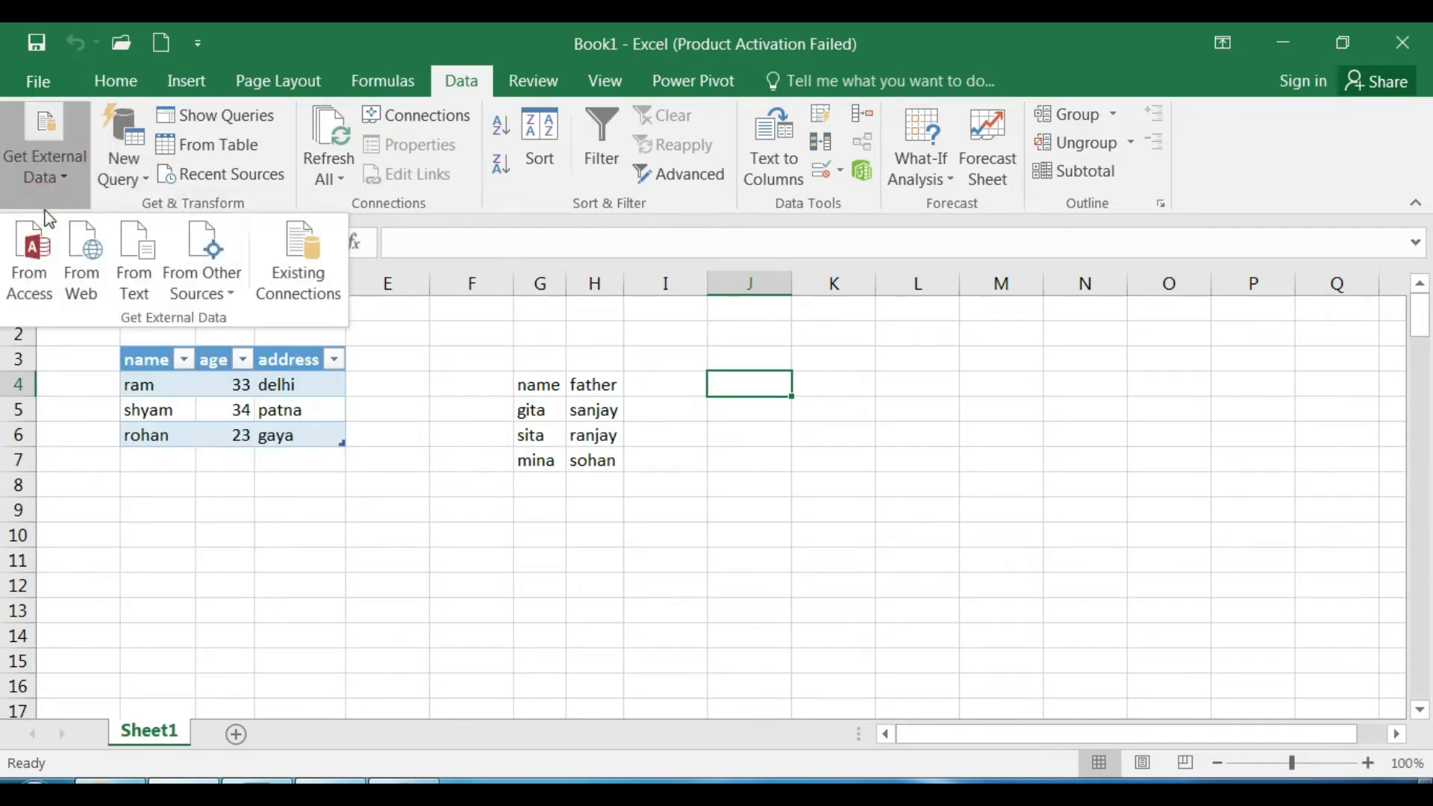
pyautogui.click(192, 554)
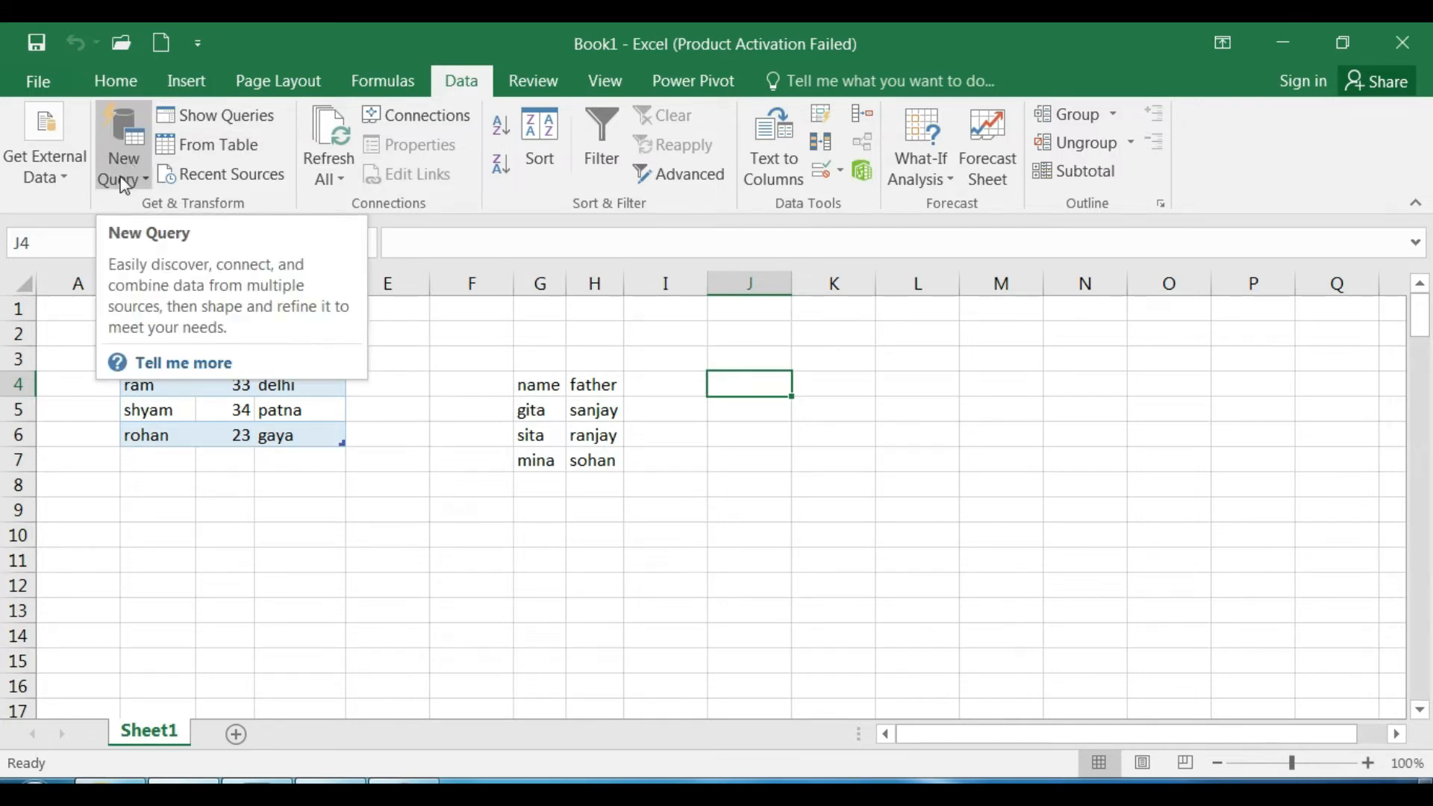
pyautogui.click(260, 436)
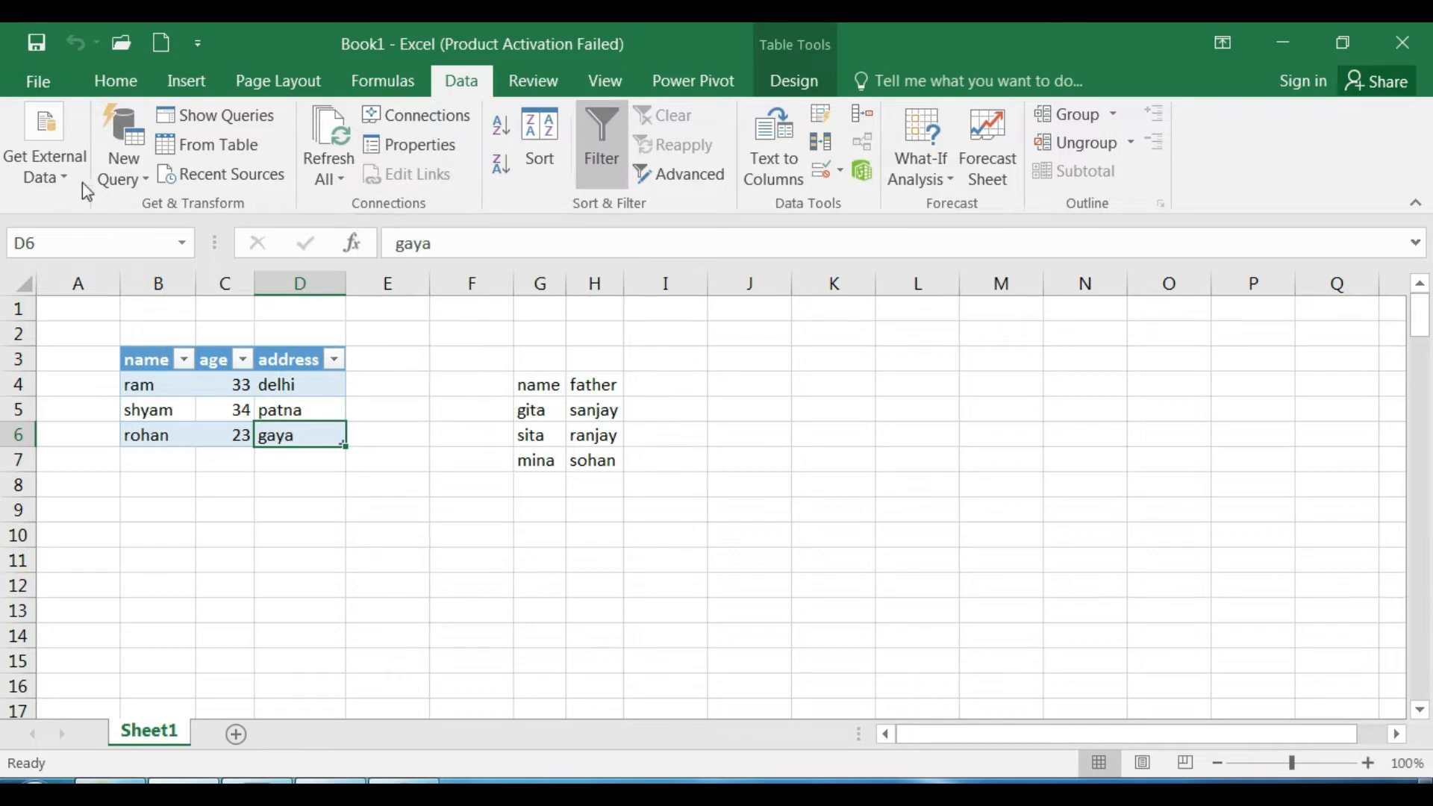
pyautogui.click(63, 168)
pyautogui.click(448, 396)
pyautogui.click(448, 394)
# - Examine the workbook connections data emp and data 222
pyautogui.click(414, 119)
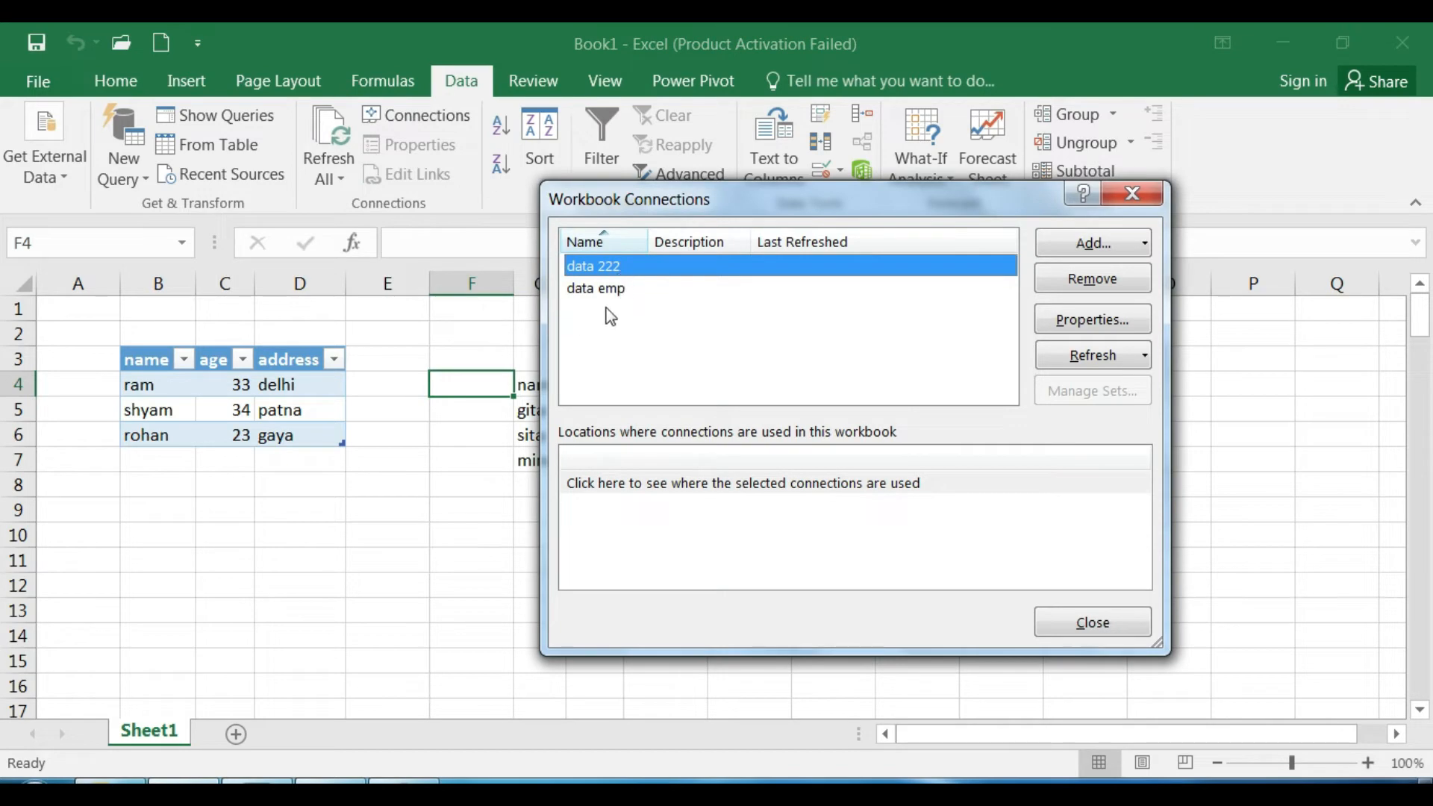
pyautogui.click(593, 289)
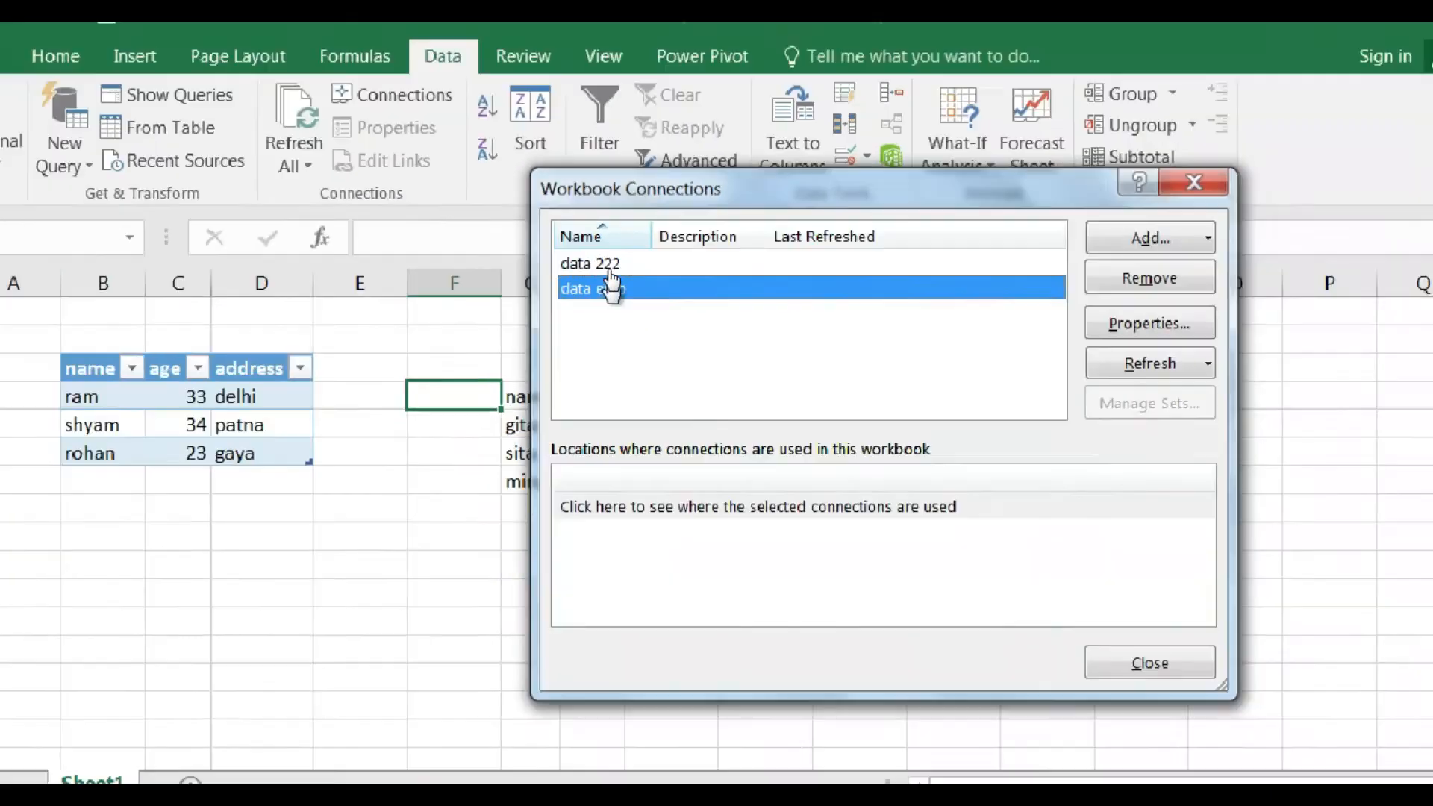
pyautogui.click(601, 267)
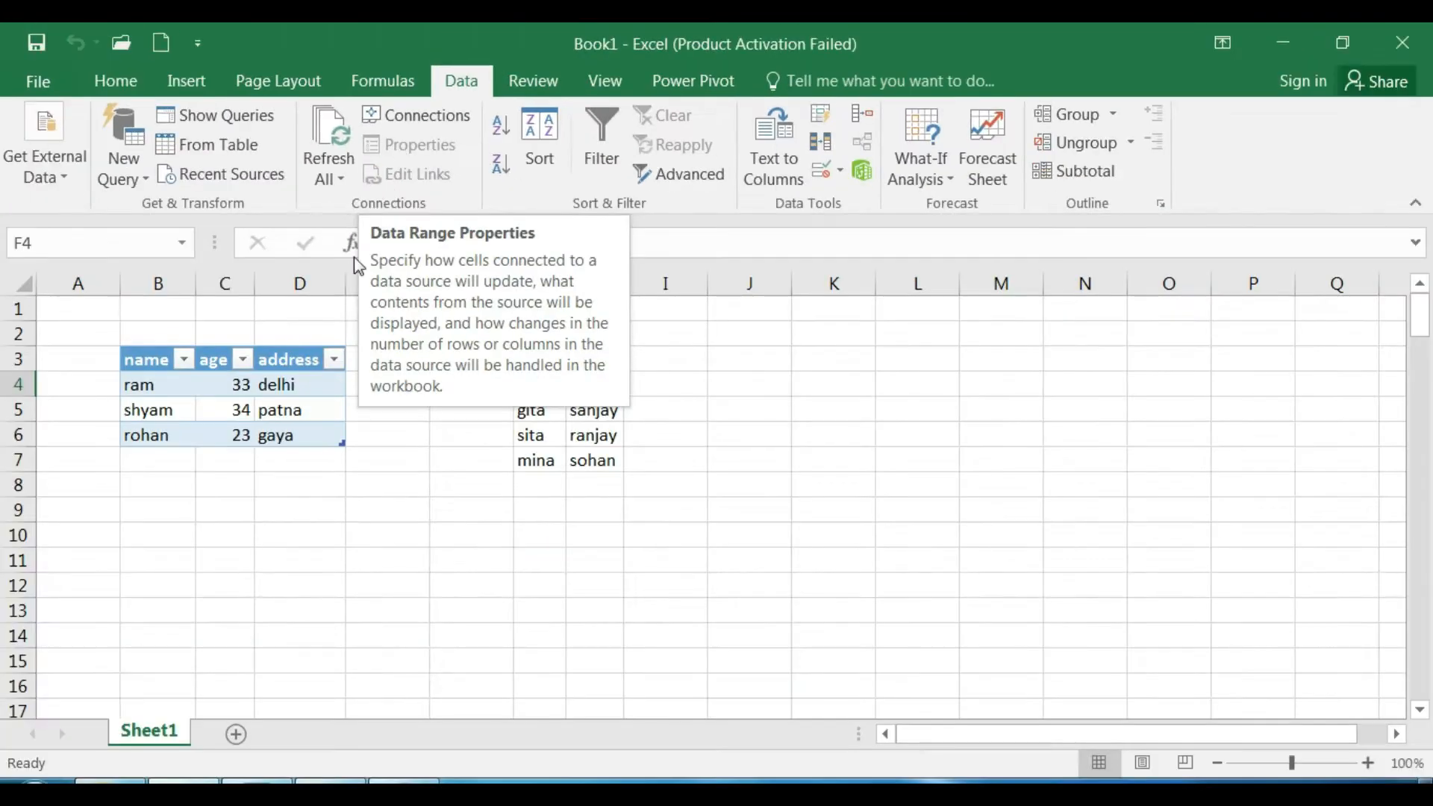
pyautogui.click(289, 540)
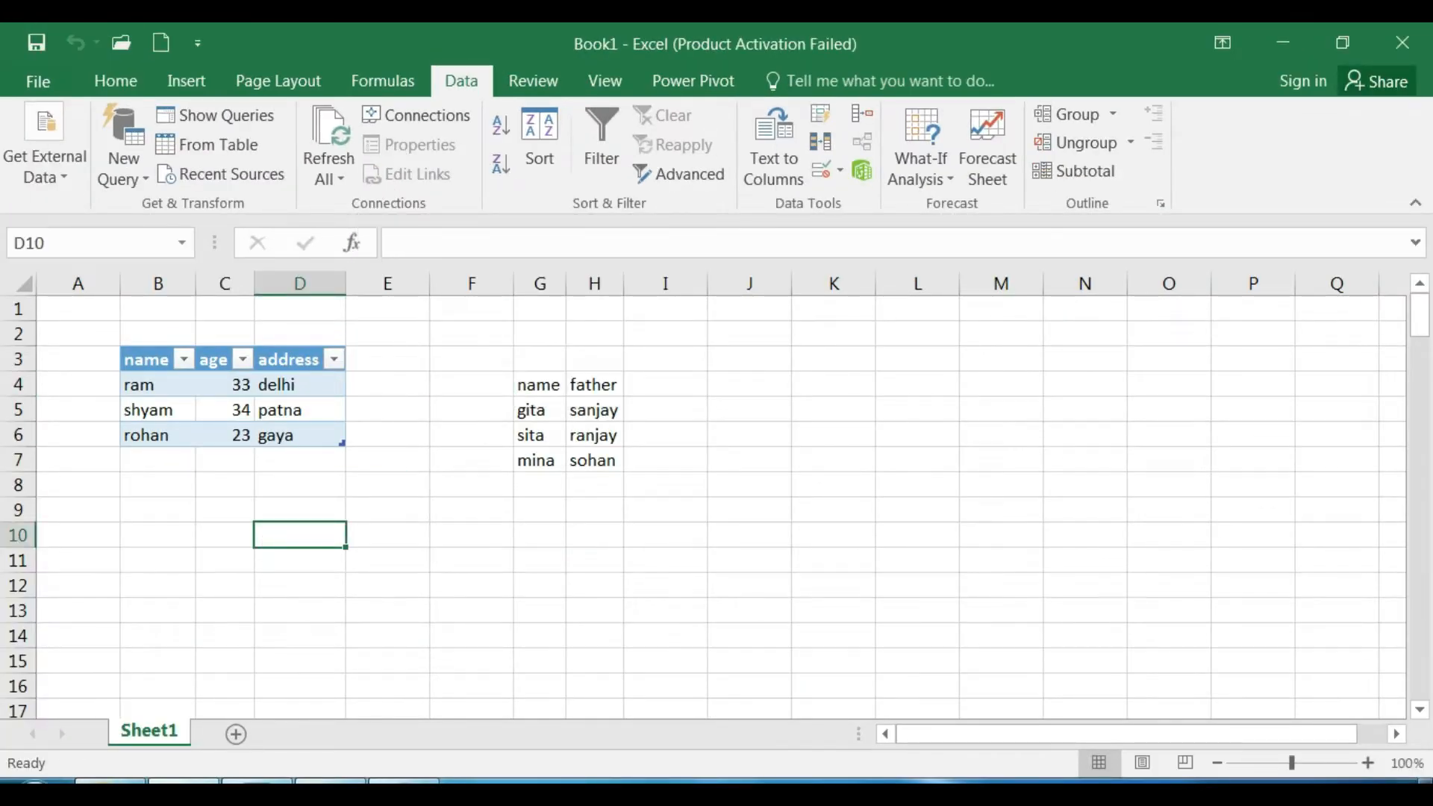
# - Go to the Desktop and open the data 222 text file in Notepad
pyautogui.click(681, 477)
pyautogui.click(1279, 45)
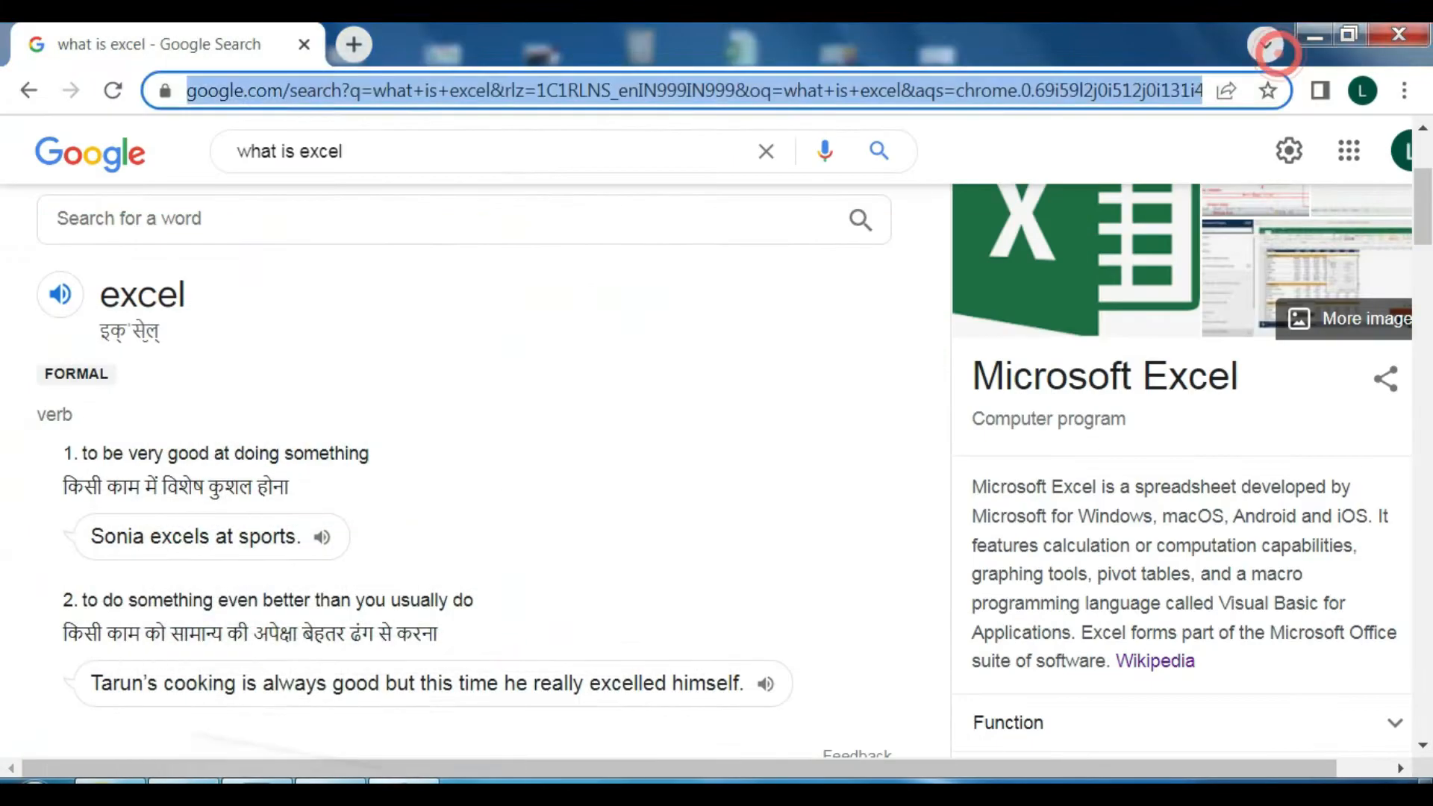
pyautogui.press('super')
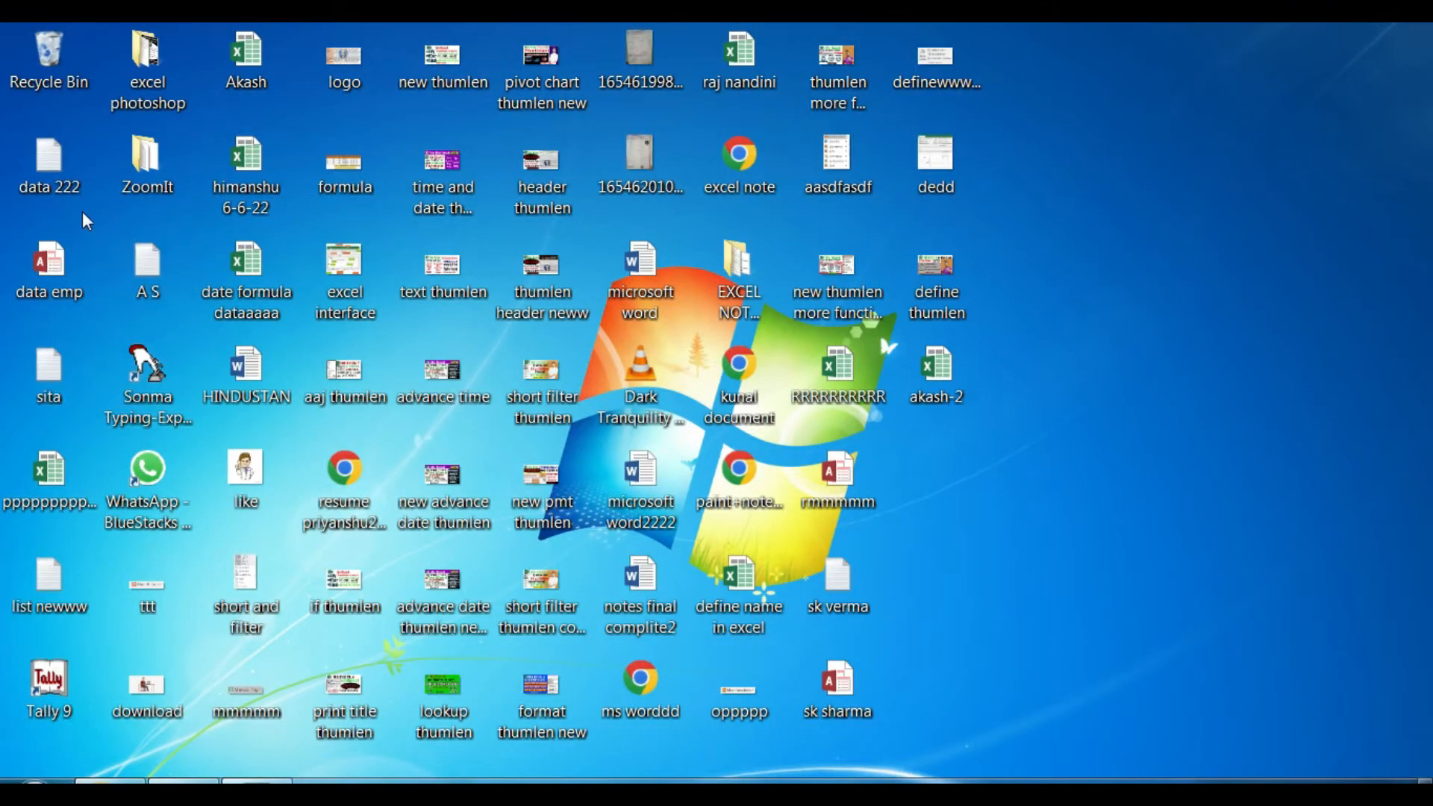
pyautogui.rightClick(34, 159)
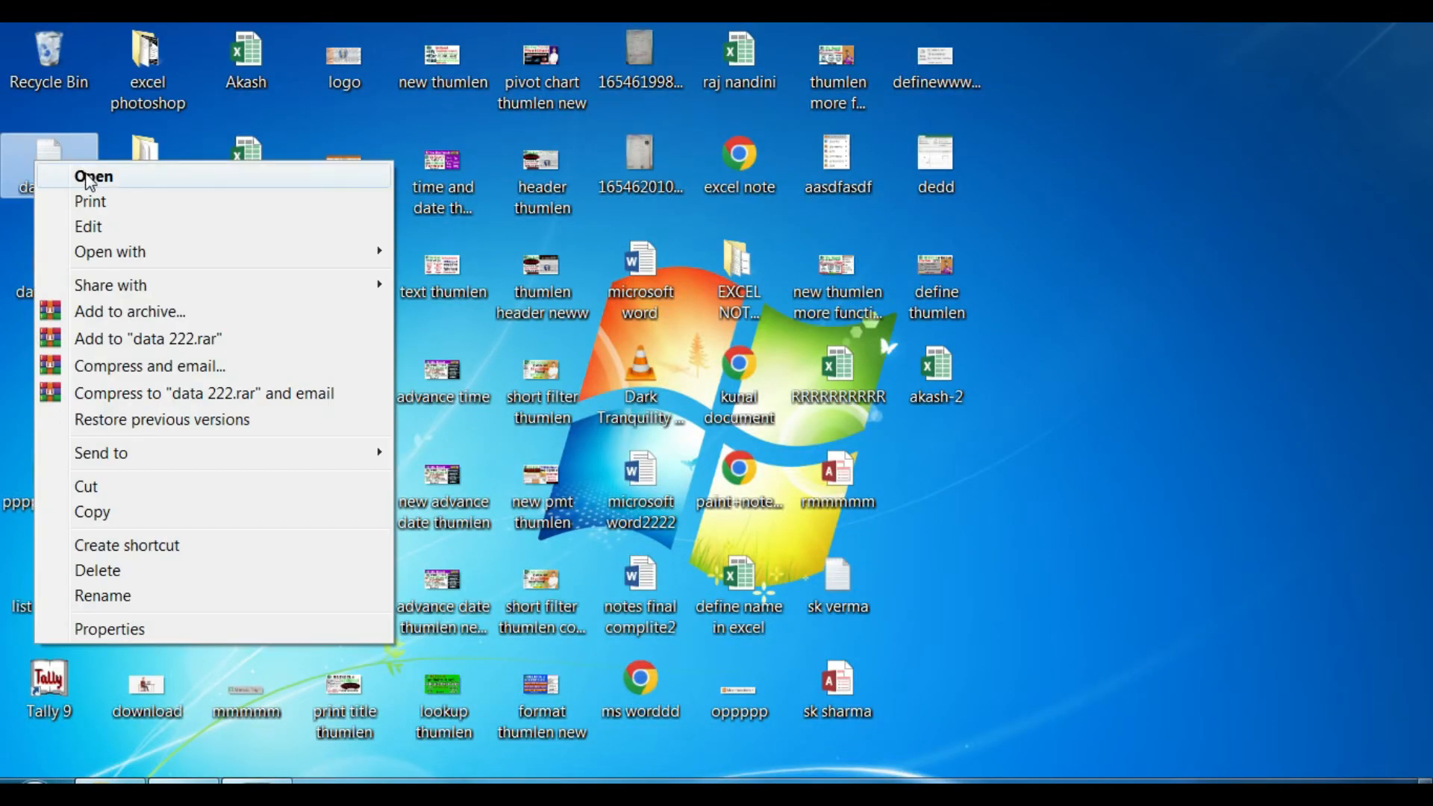
pyautogui.click(85, 176)
# - Append two tab-separated rows below the last entry, each with a person's first name and the father's name
pyautogui.click(630, 292)
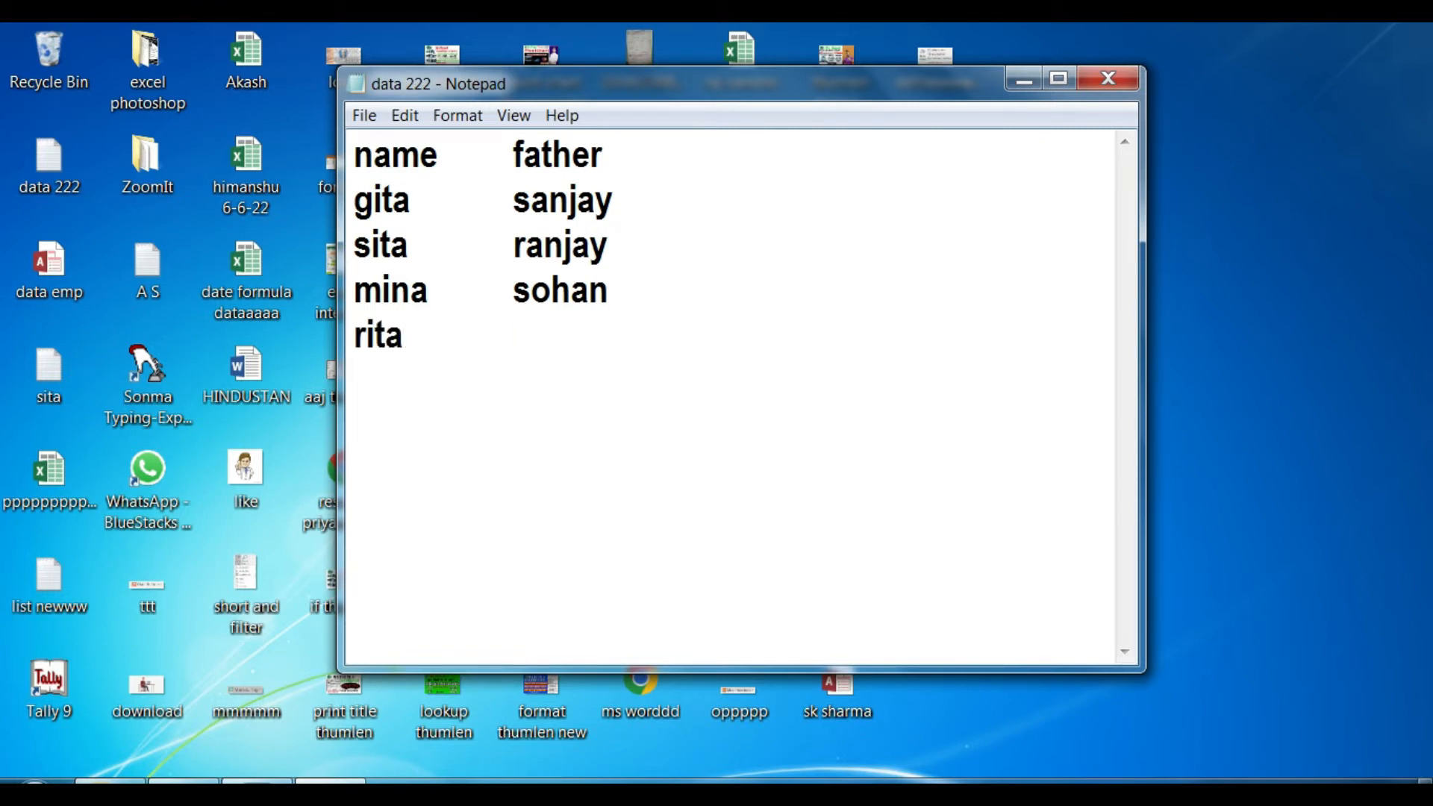
pyautogui.write('rohan')
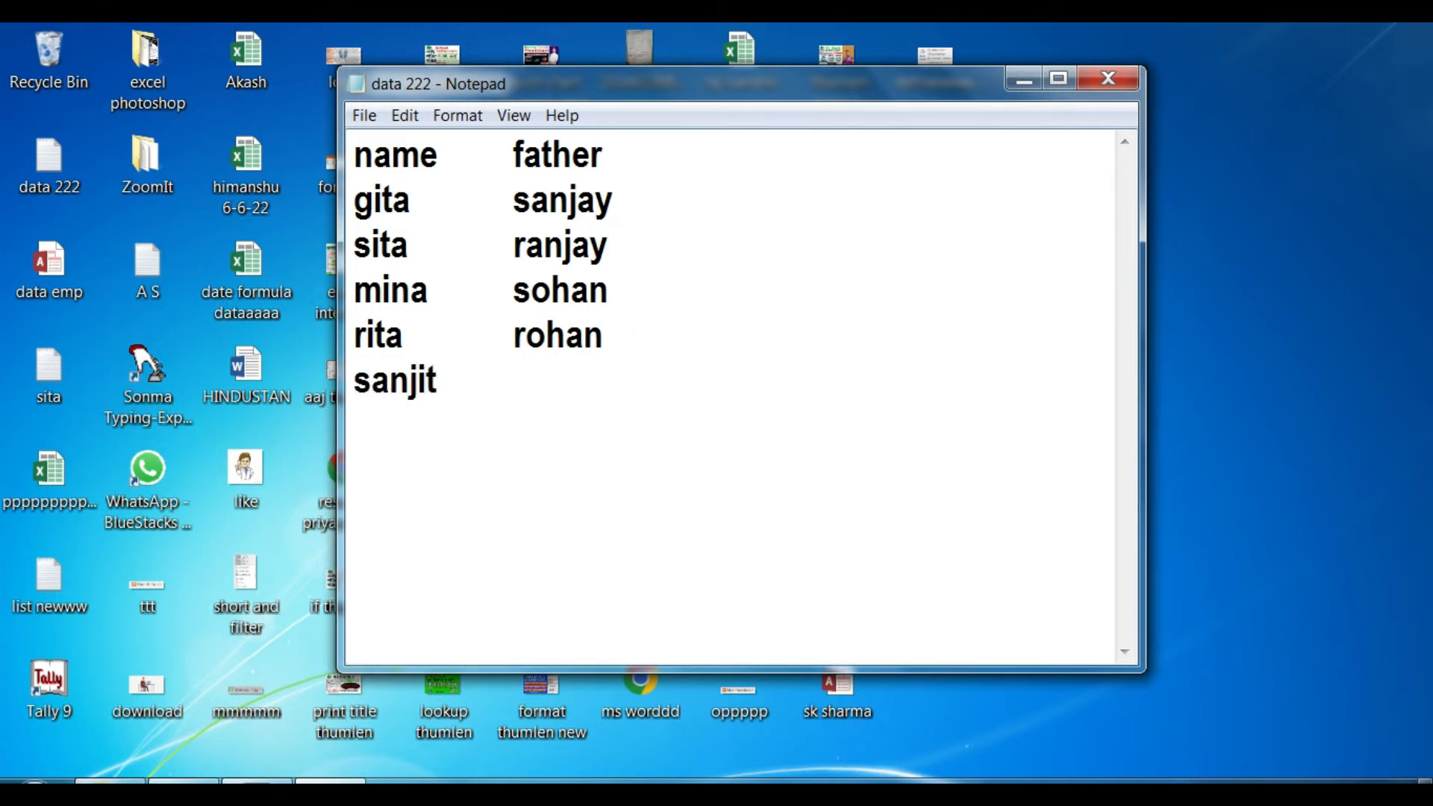
pyautogui.write('dhan j')
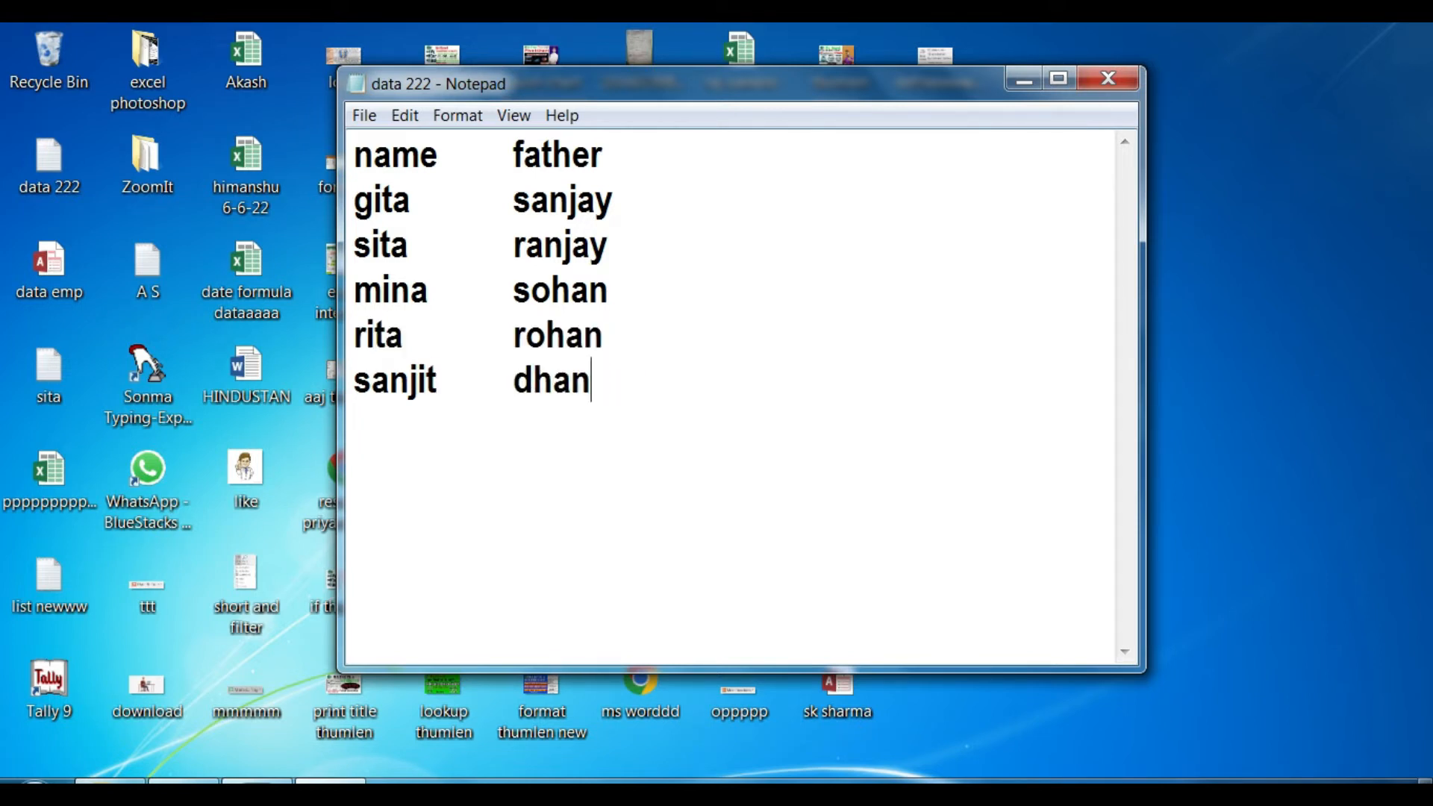
# - Save the updated text file, minimize Notepad and return to the Excel workbook
pyautogui.click(364, 115)
pyautogui.click(386, 195)
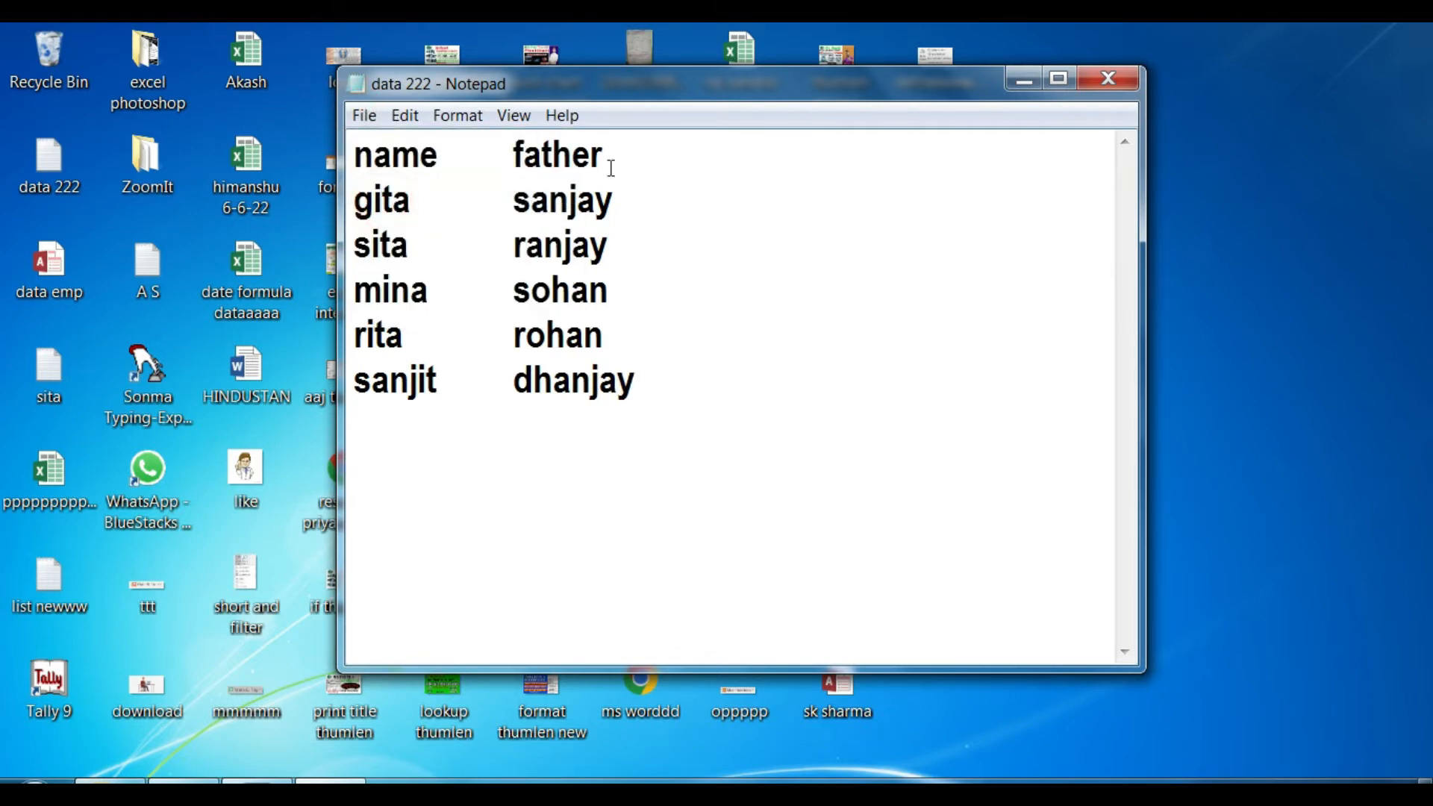
pyautogui.click(1028, 83)
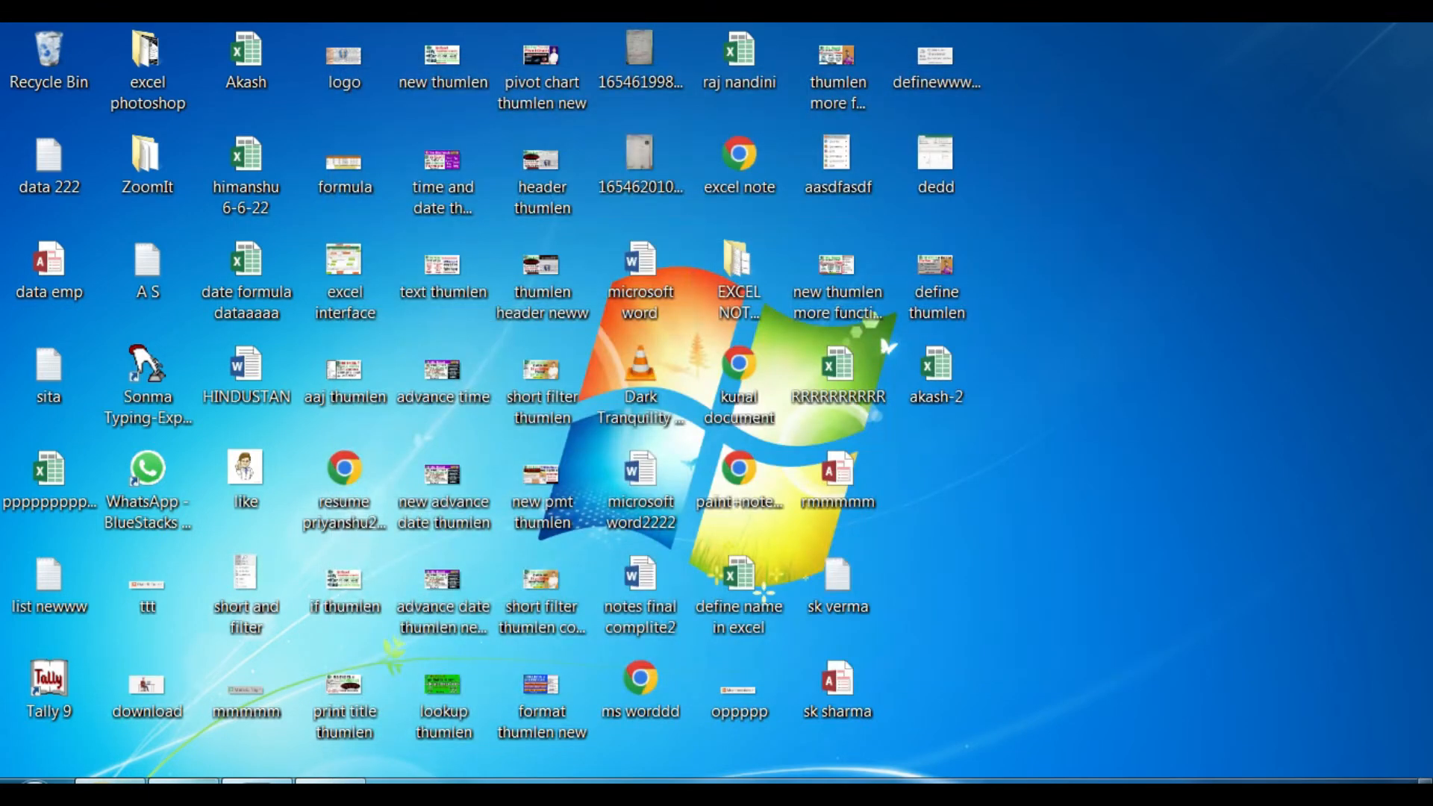
pyautogui.click(200, 779)
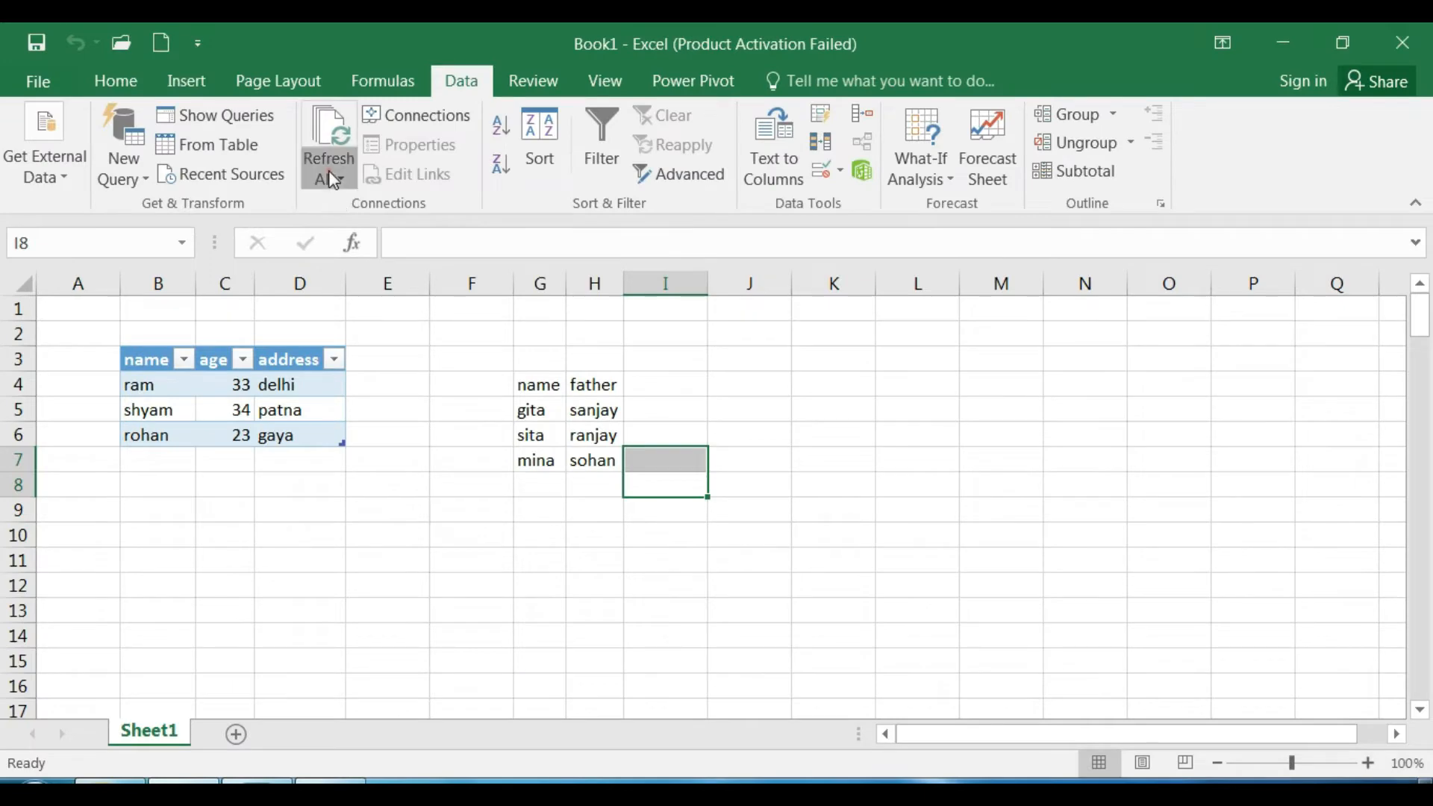
pyautogui.click(170, 160)
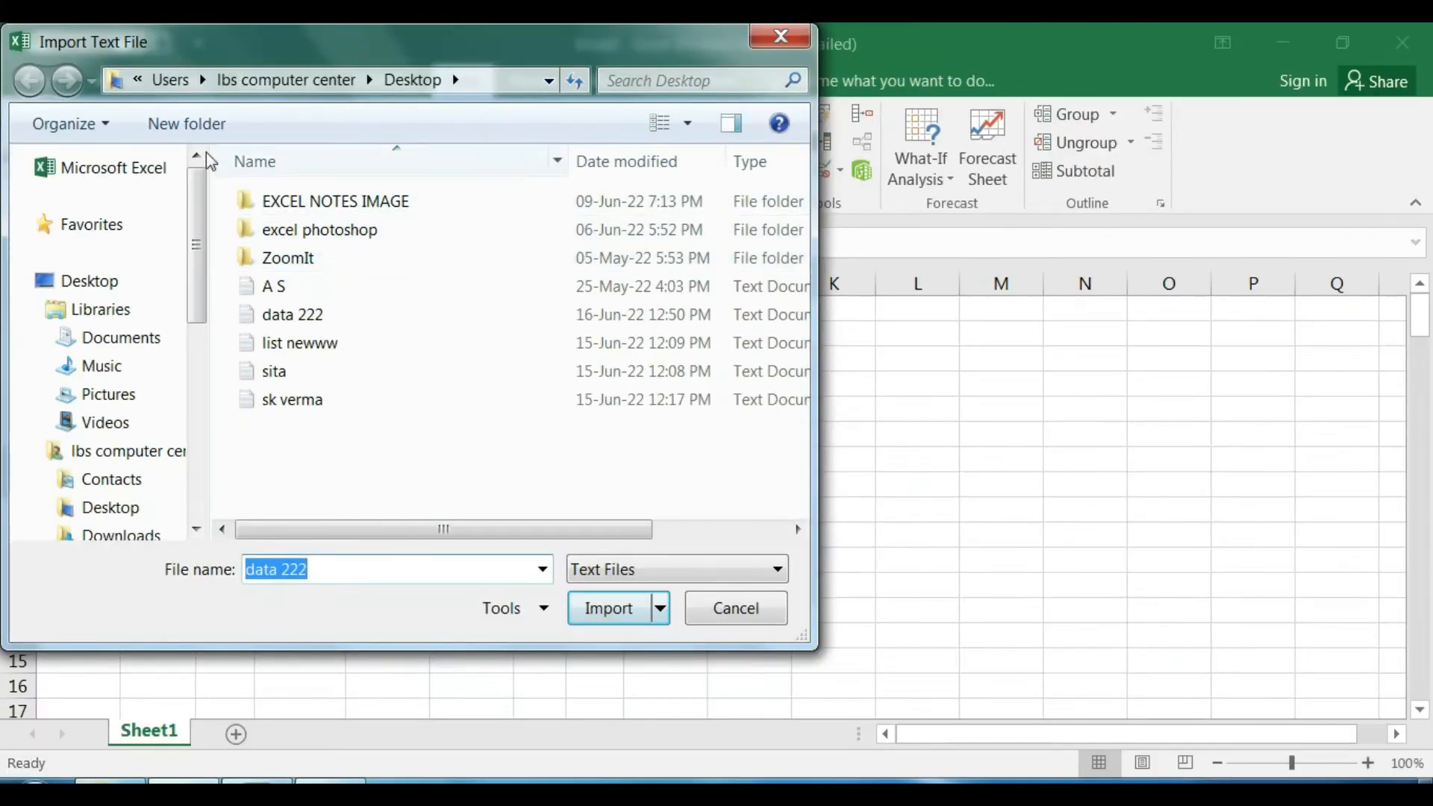
pyautogui.moveTo(68, 34); pyautogui.dragTo(614, 127)
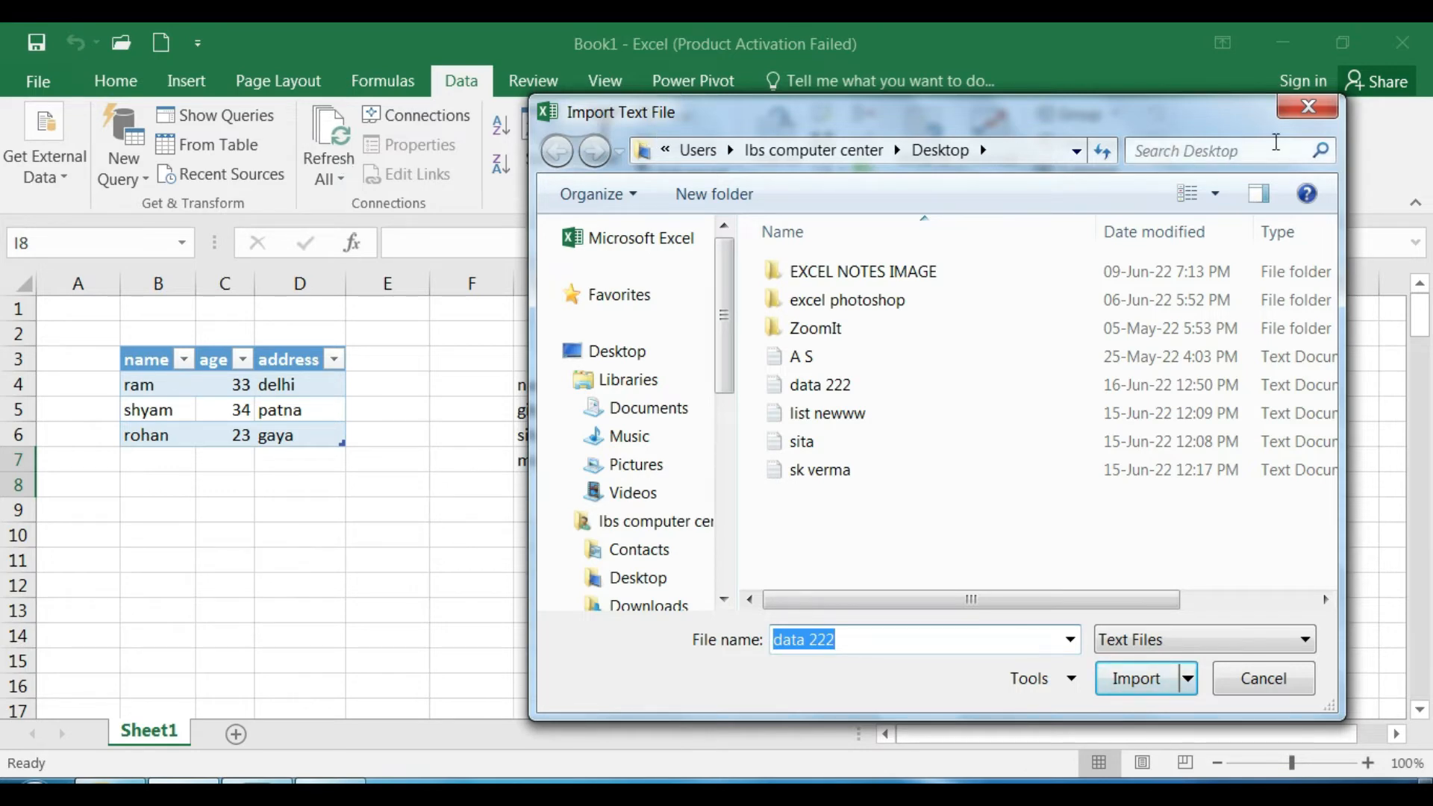
pyautogui.click(1308, 107)
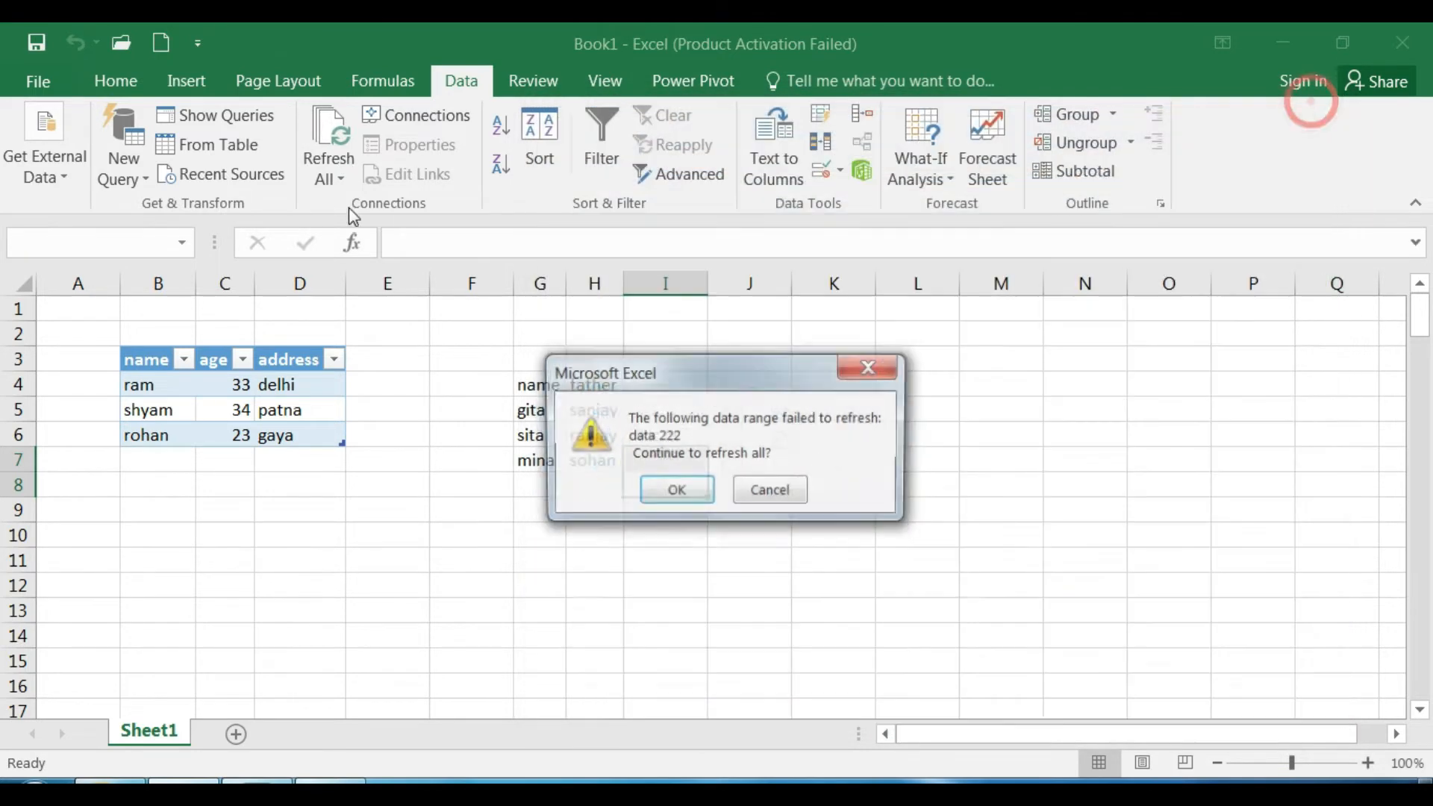
pyautogui.click(804, 496)
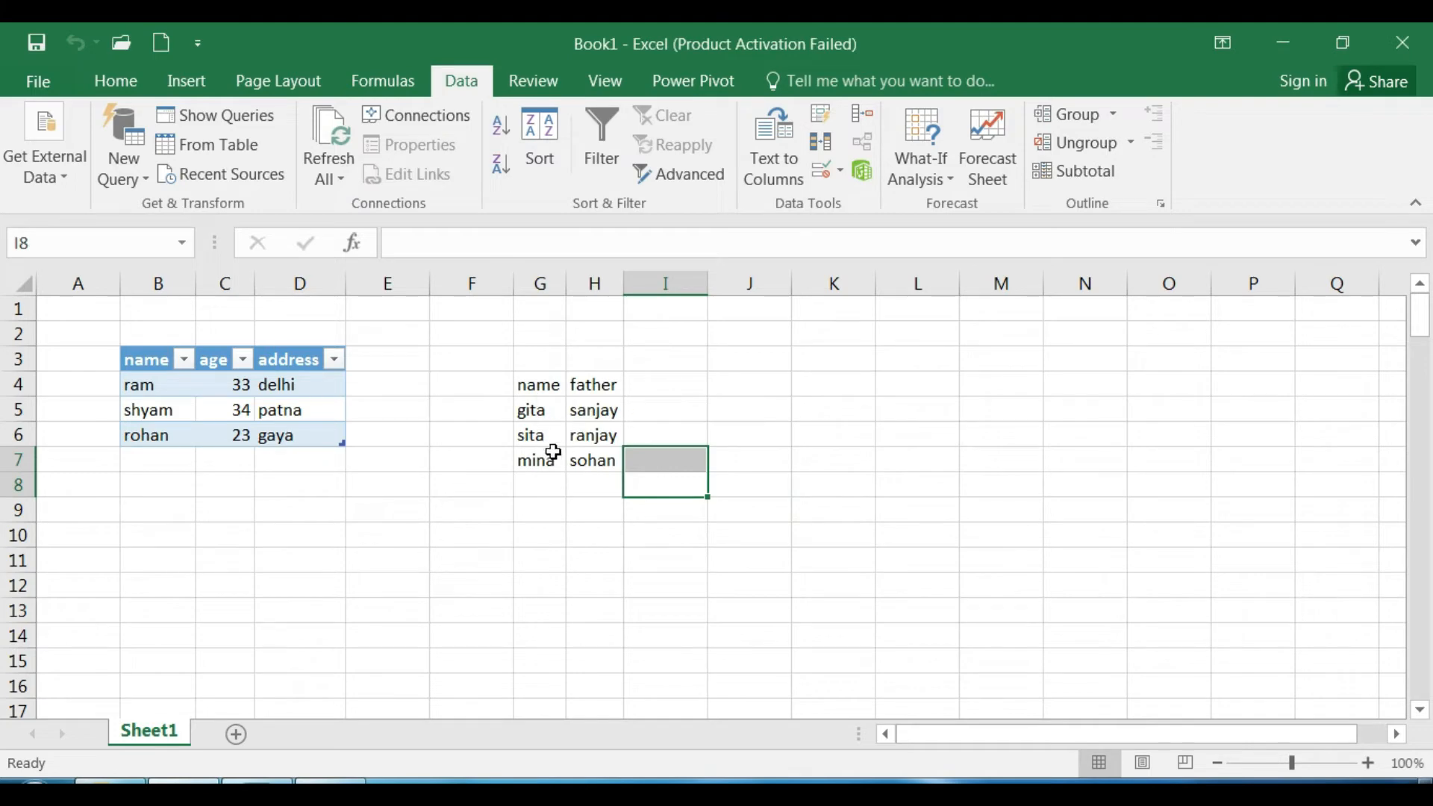
# - For the imported text range starting at G4, turn off the prompt for the file name on refresh in the external data range properties
pyautogui.click(553, 452)
pyautogui.click(548, 431)
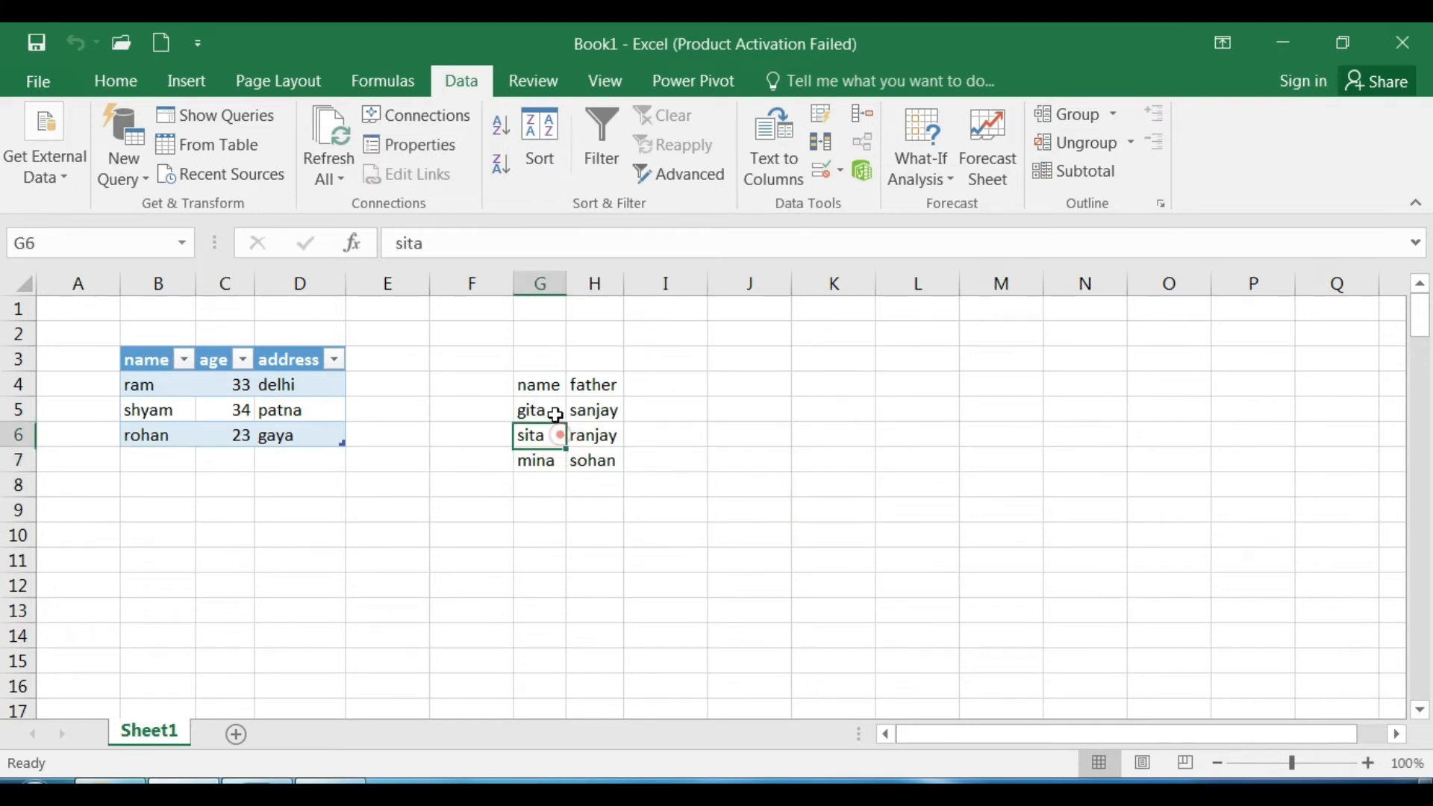
pyautogui.click(549, 413)
pyautogui.click(595, 410)
pyautogui.click(556, 387)
pyautogui.click(432, 156)
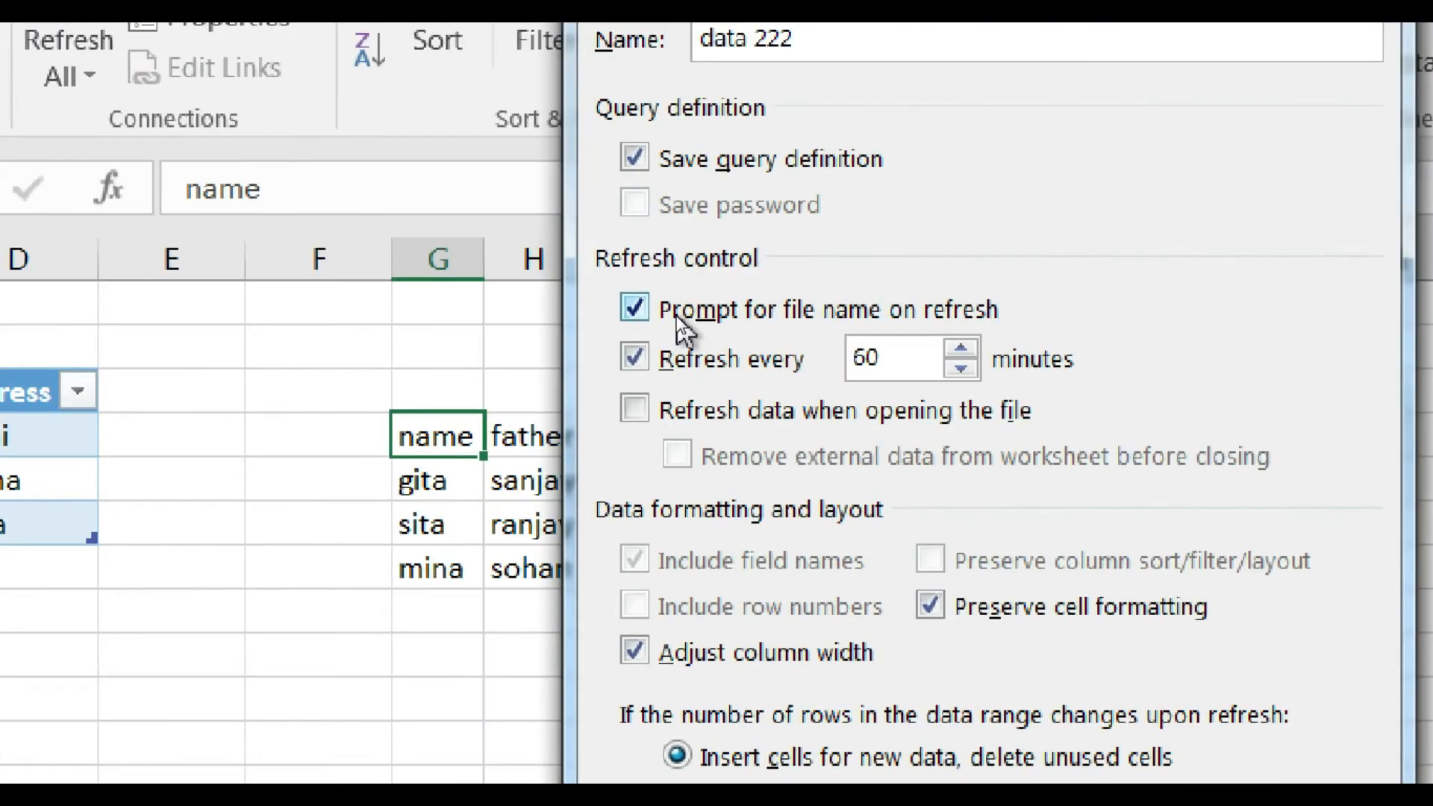
pyautogui.click(668, 318)
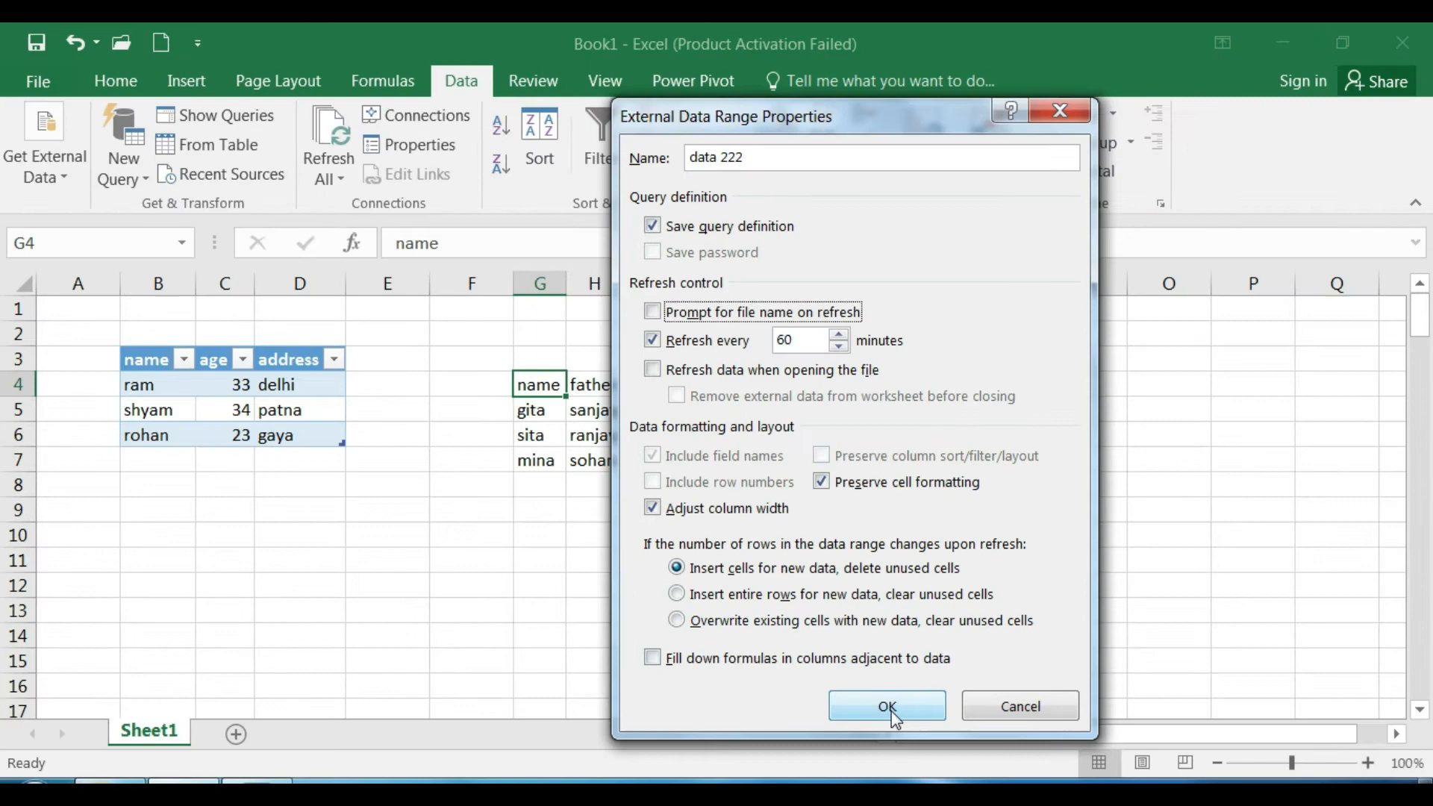
pyautogui.click(893, 714)
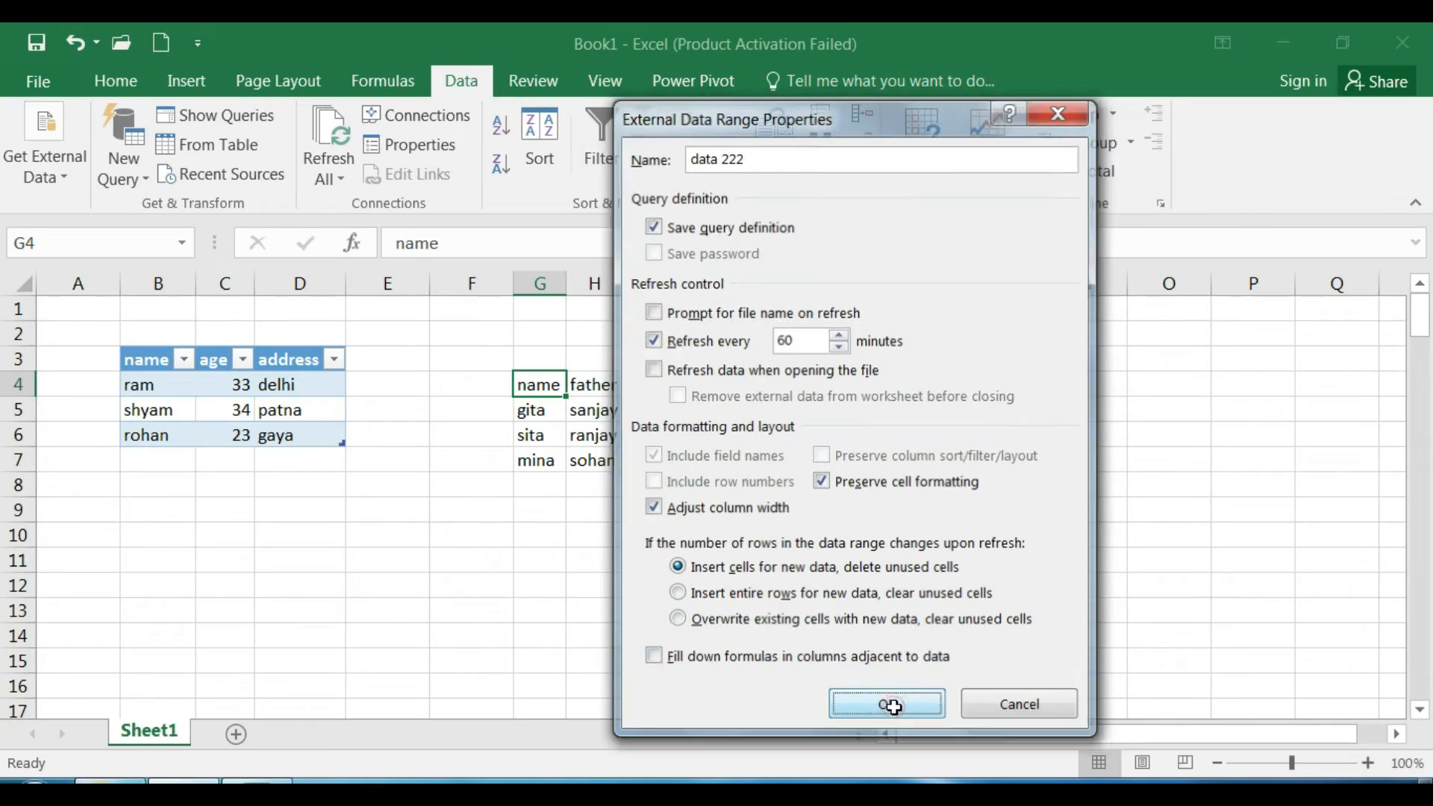
# - Compare the rows of the data 222 text file with the imported text range in the Excel worksheet
pyautogui.click(329, 178)
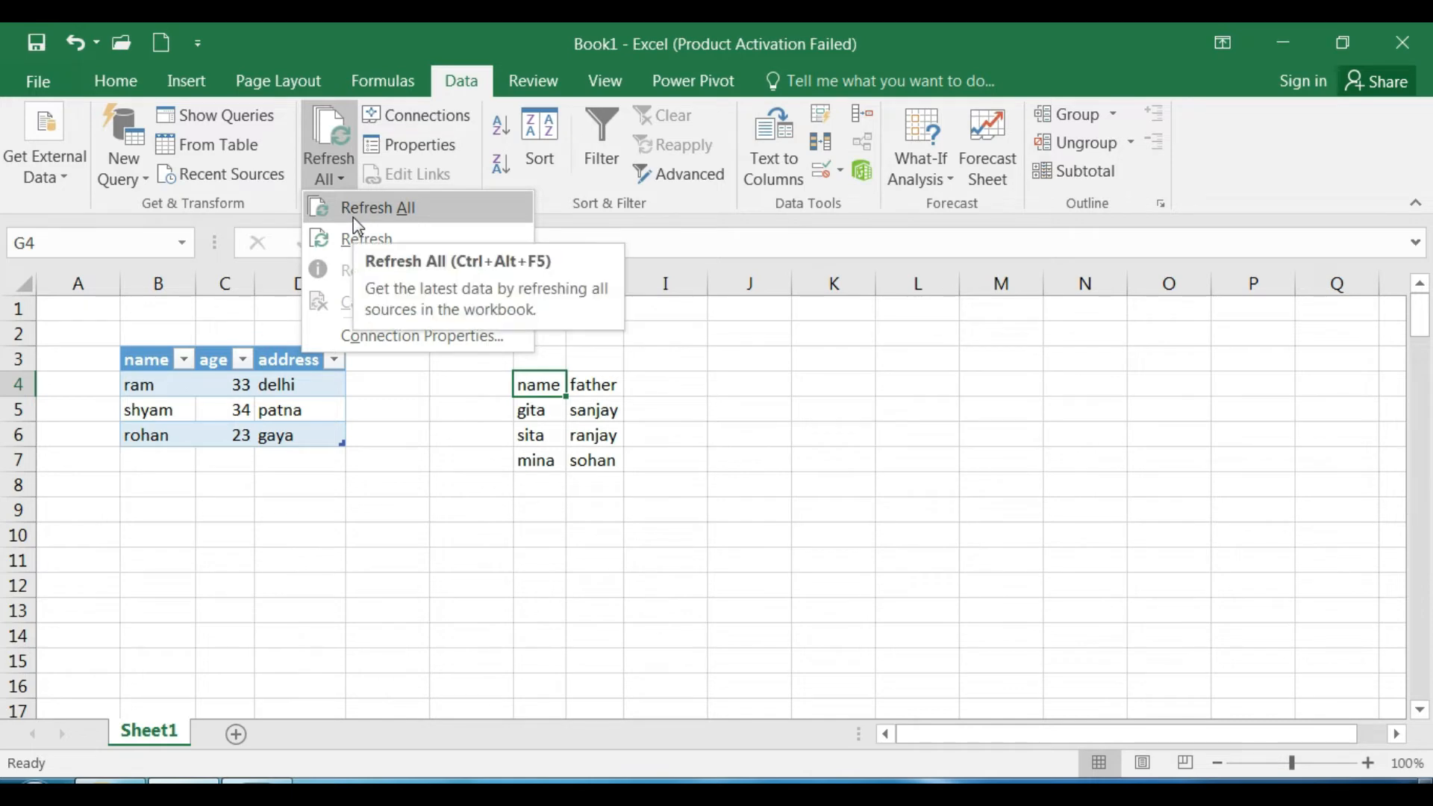
pyautogui.click(884, 384)
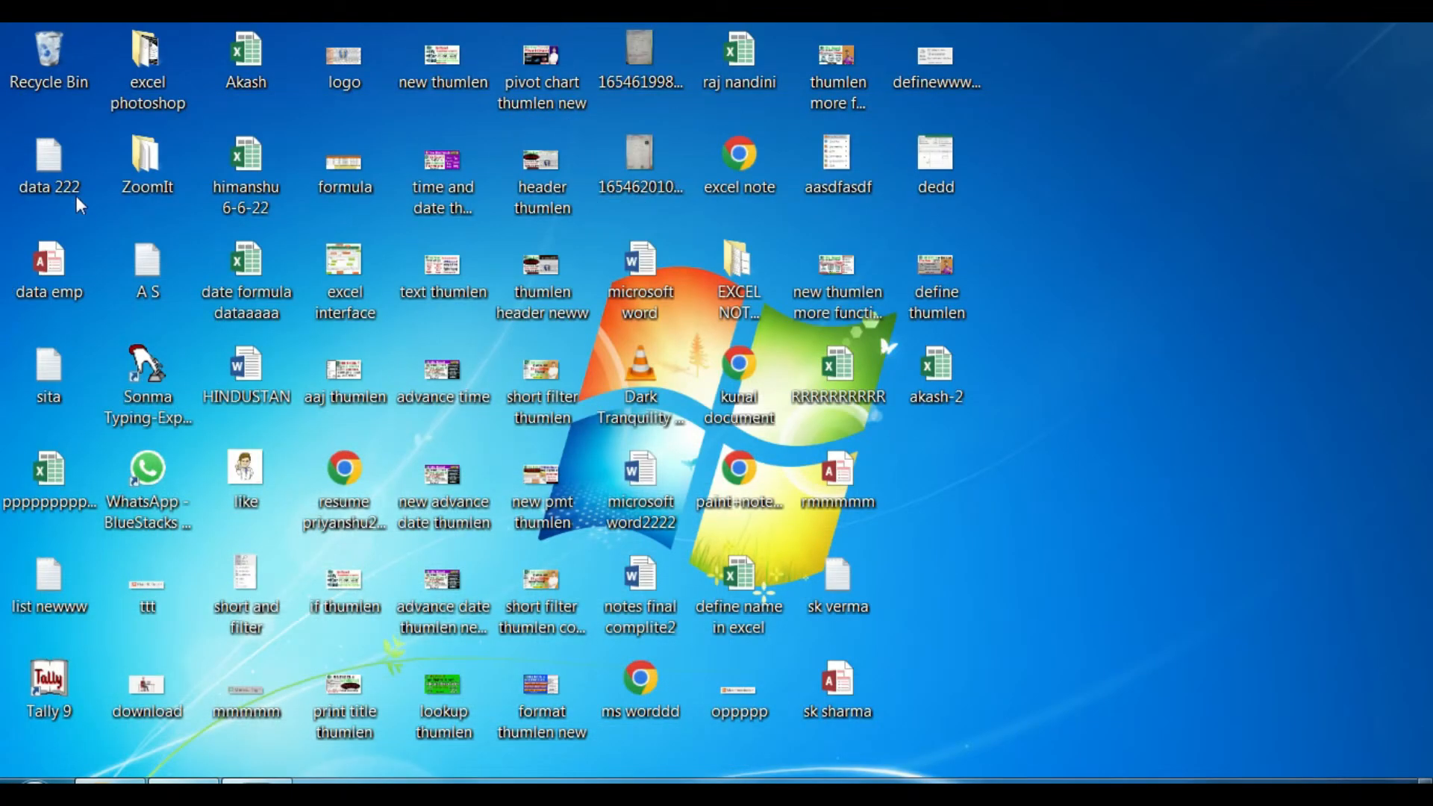
pyautogui.doubleClick(79, 200)
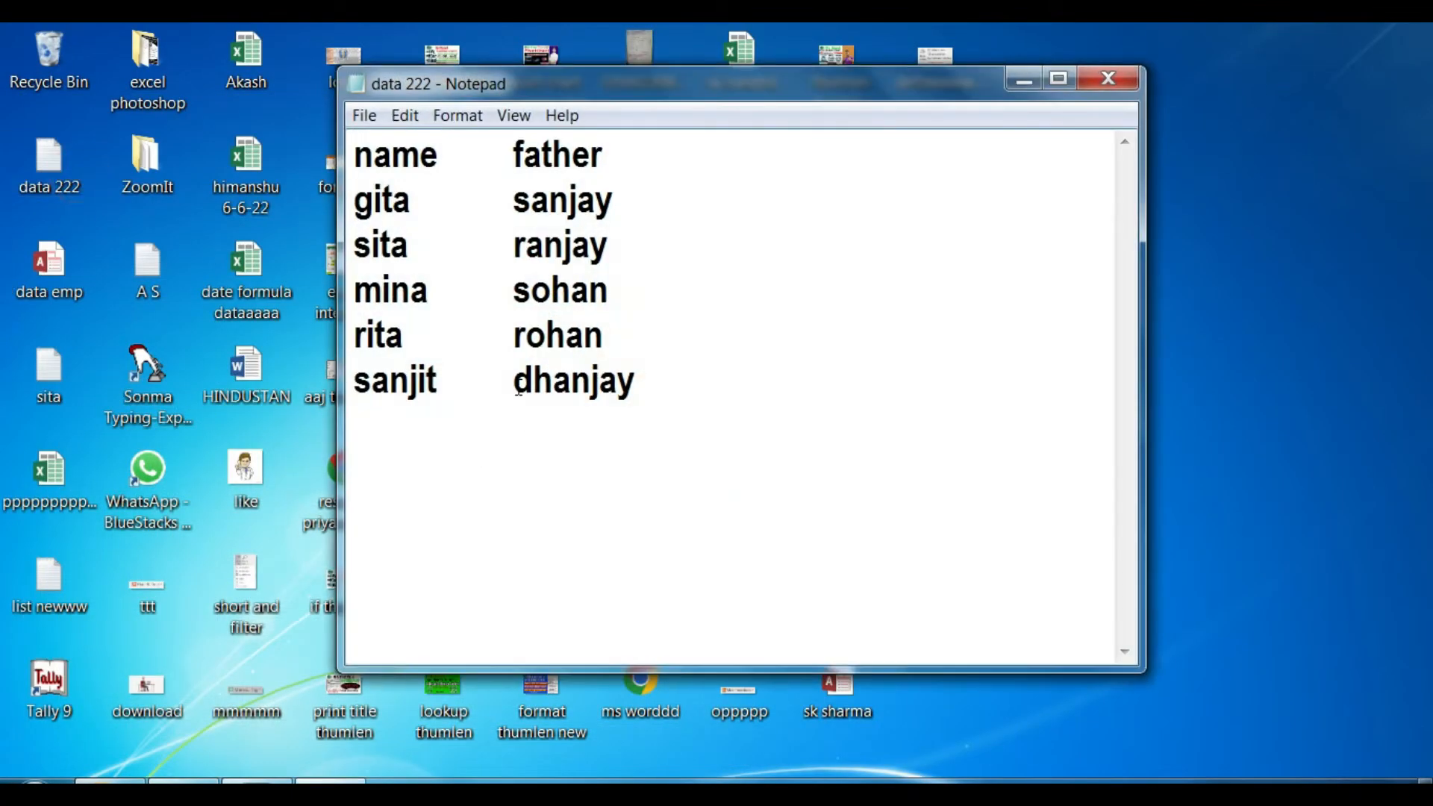
pyautogui.moveTo(672, 402); pyautogui.dragTo(526, 336)
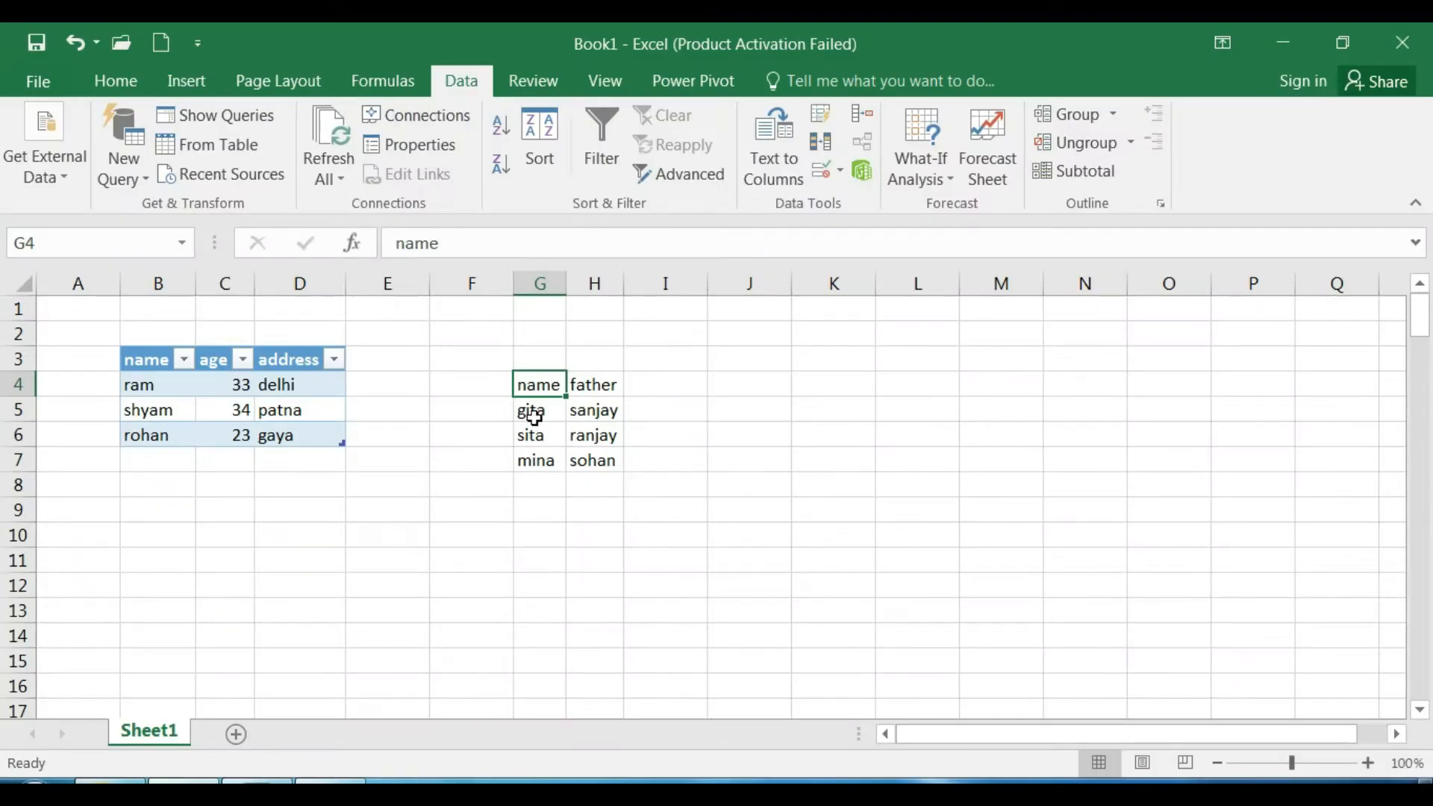
pyautogui.moveTo(534, 418); pyautogui.dragTo(536, 461)
pyautogui.click(339, 780)
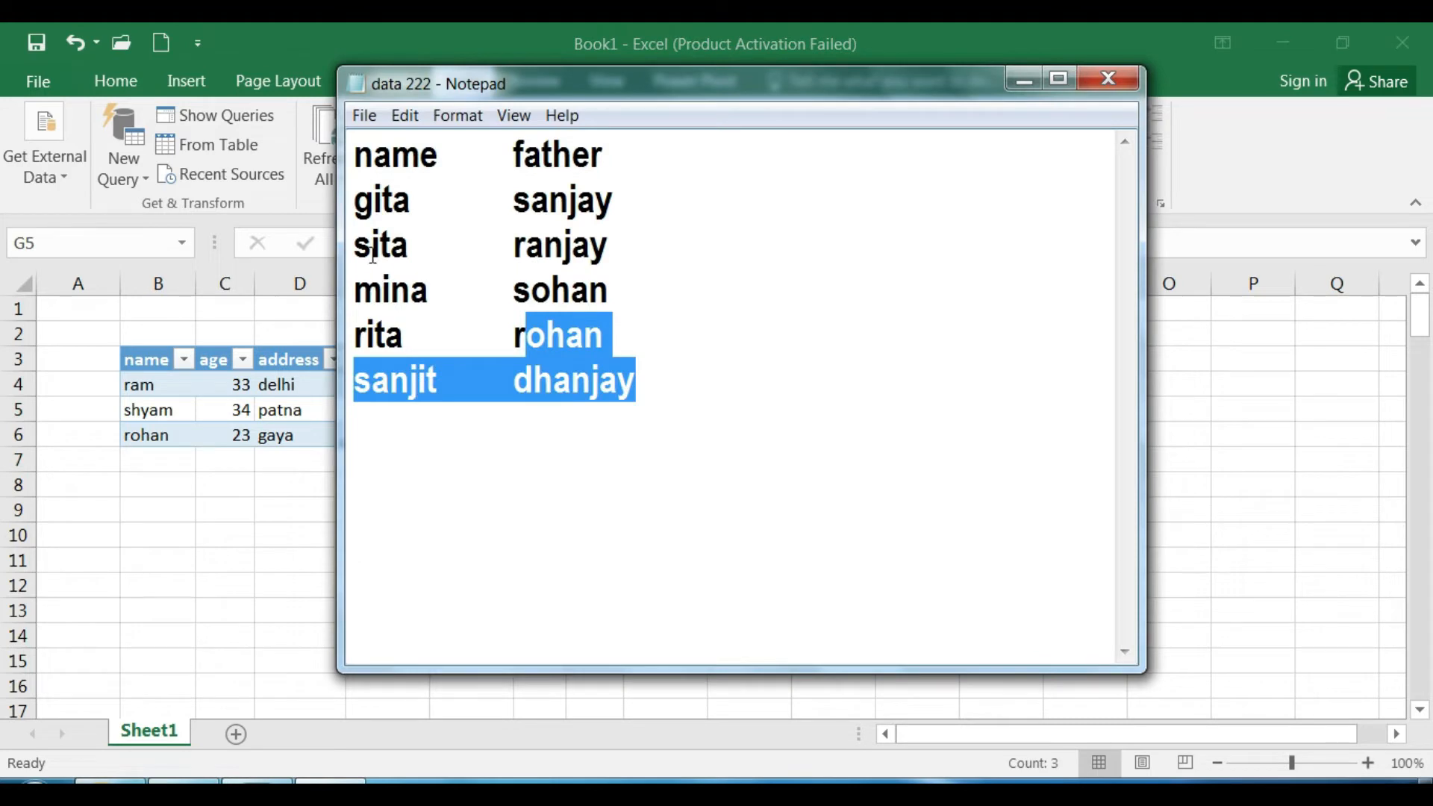
pyautogui.moveTo(364, 281); pyautogui.dragTo(553, 382)
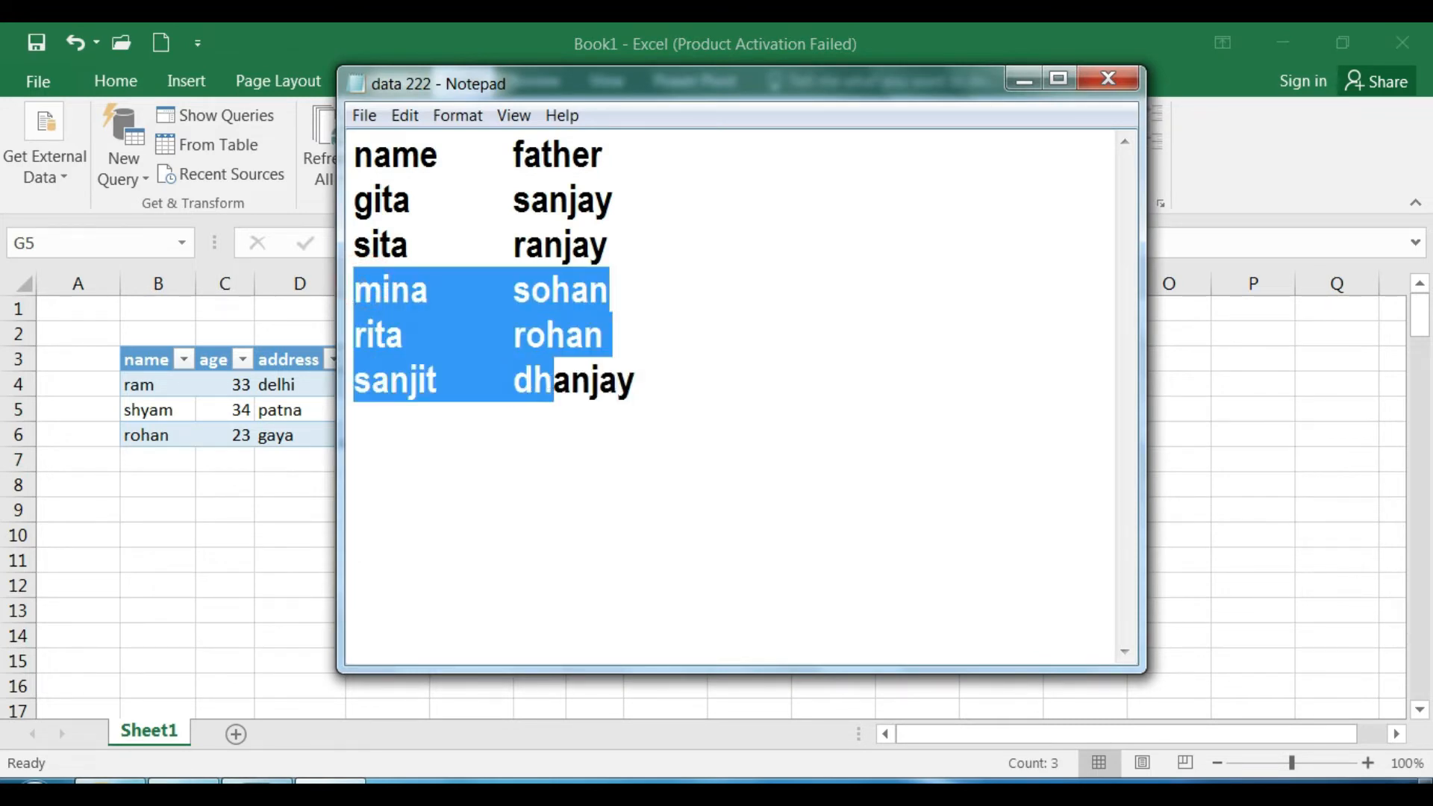
pyautogui.click(274, 780)
# - Select cell G6 in the imported text range and refresh all data connections
pyautogui.click(602, 431)
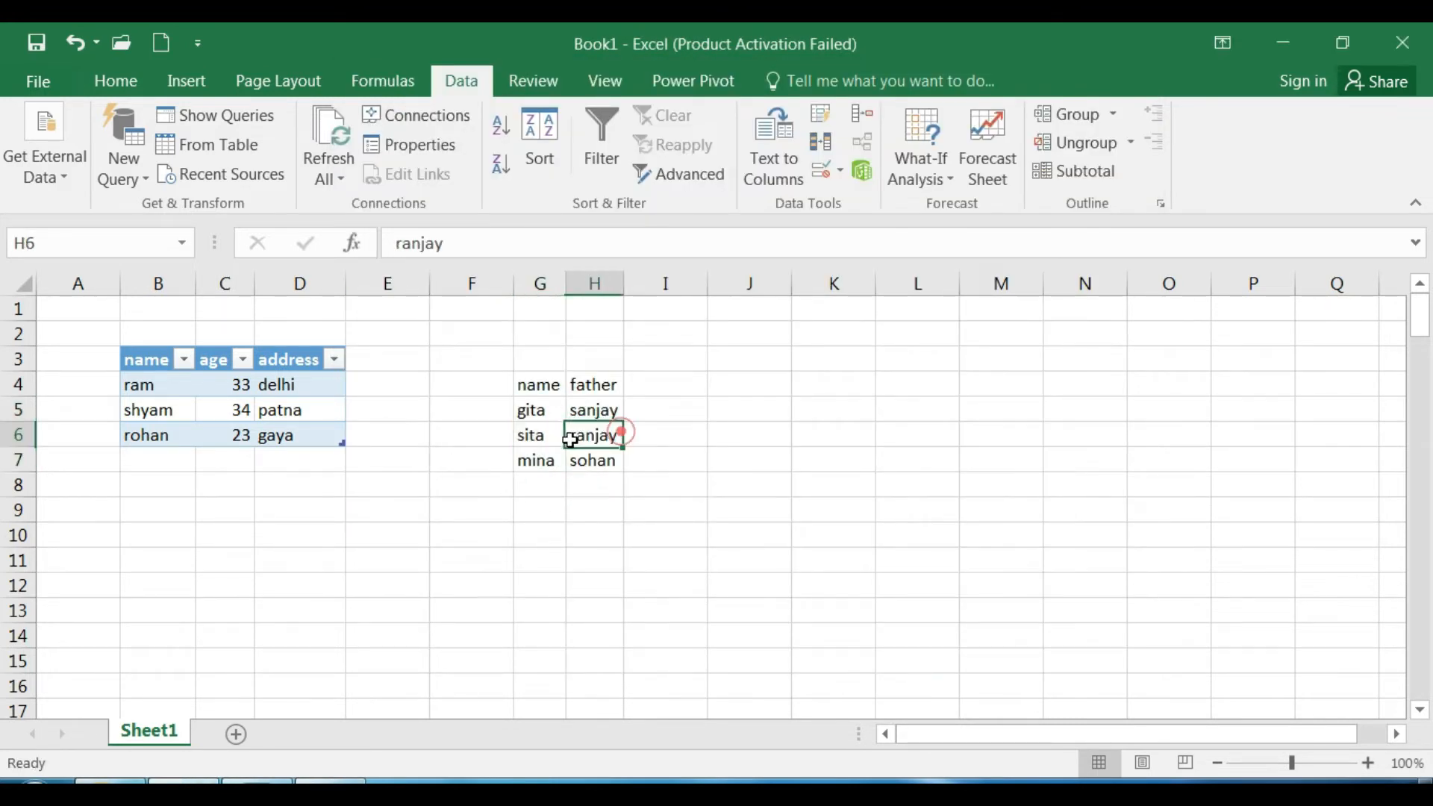
pyautogui.click(550, 427)
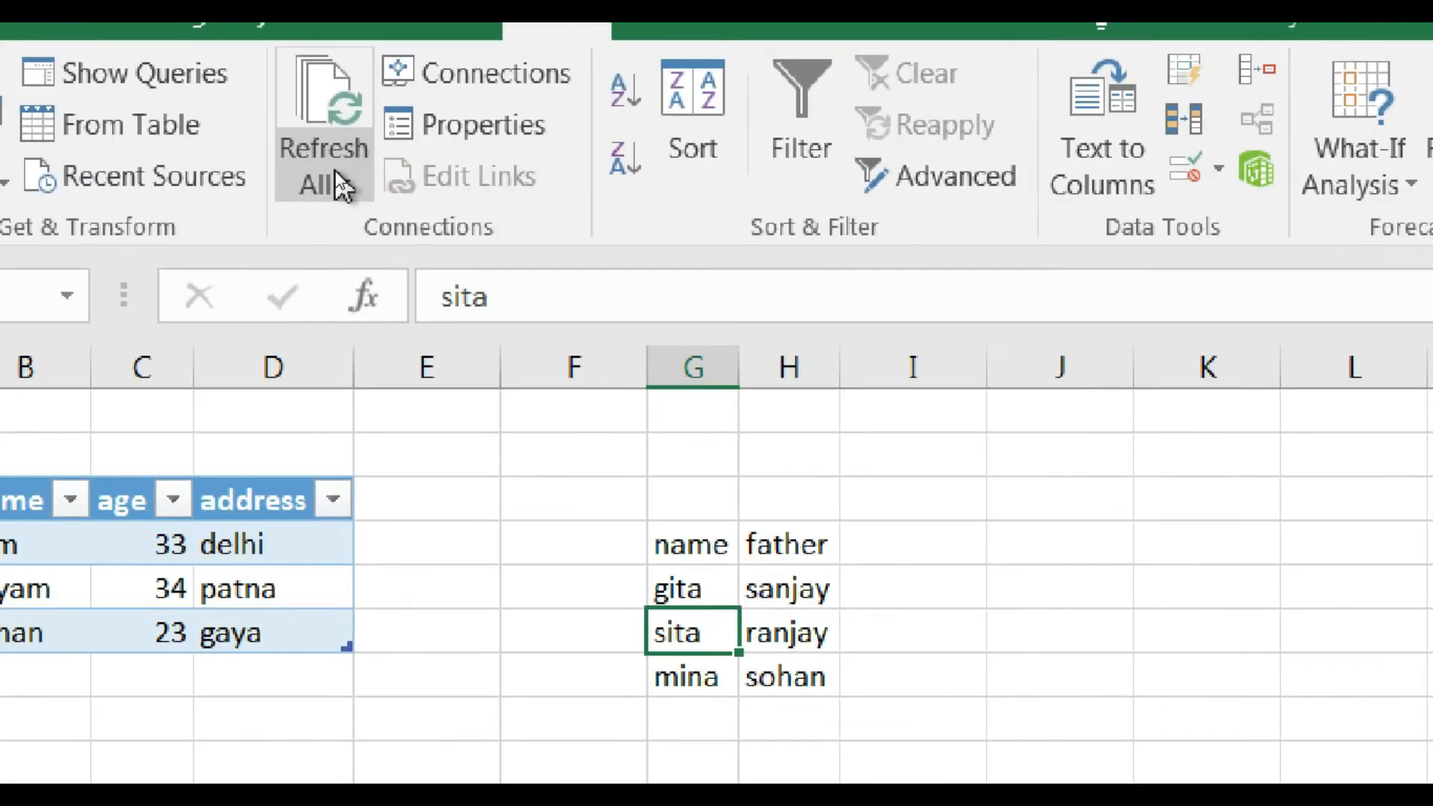
pyautogui.click(339, 182)
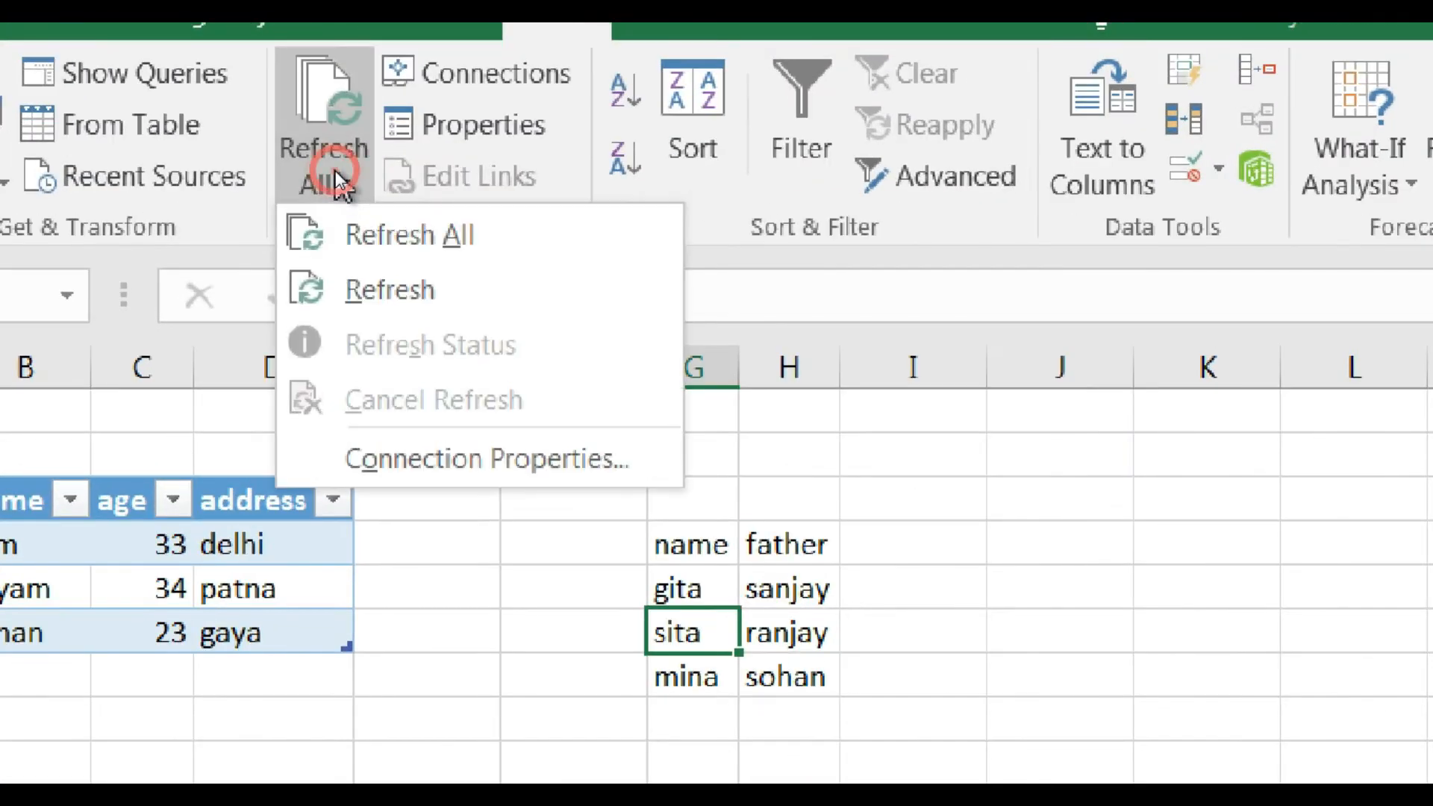
pyautogui.click(365, 233)
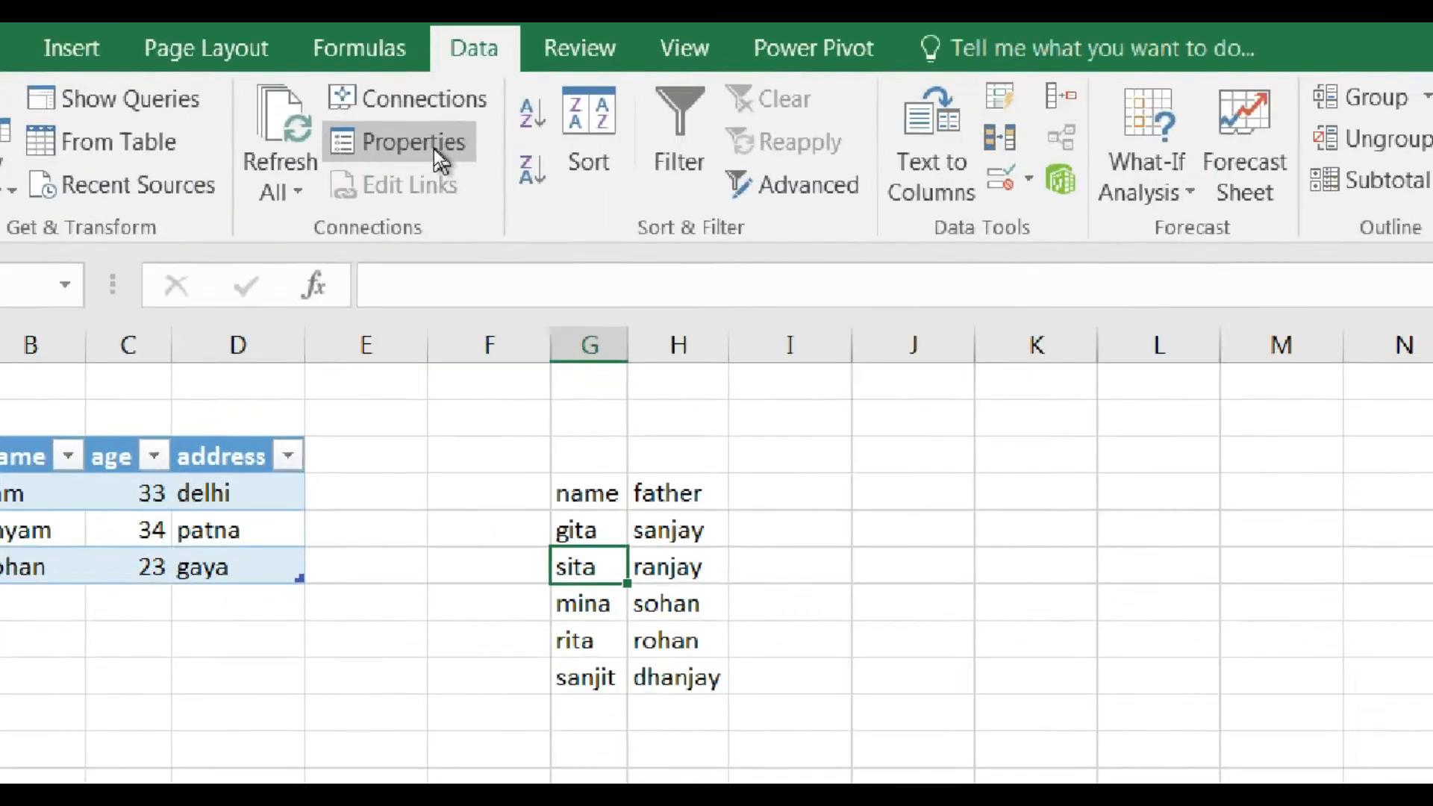
# - Review the external data range properties of the imported text range, close them and refresh all connections again
pyautogui.click(435, 149)
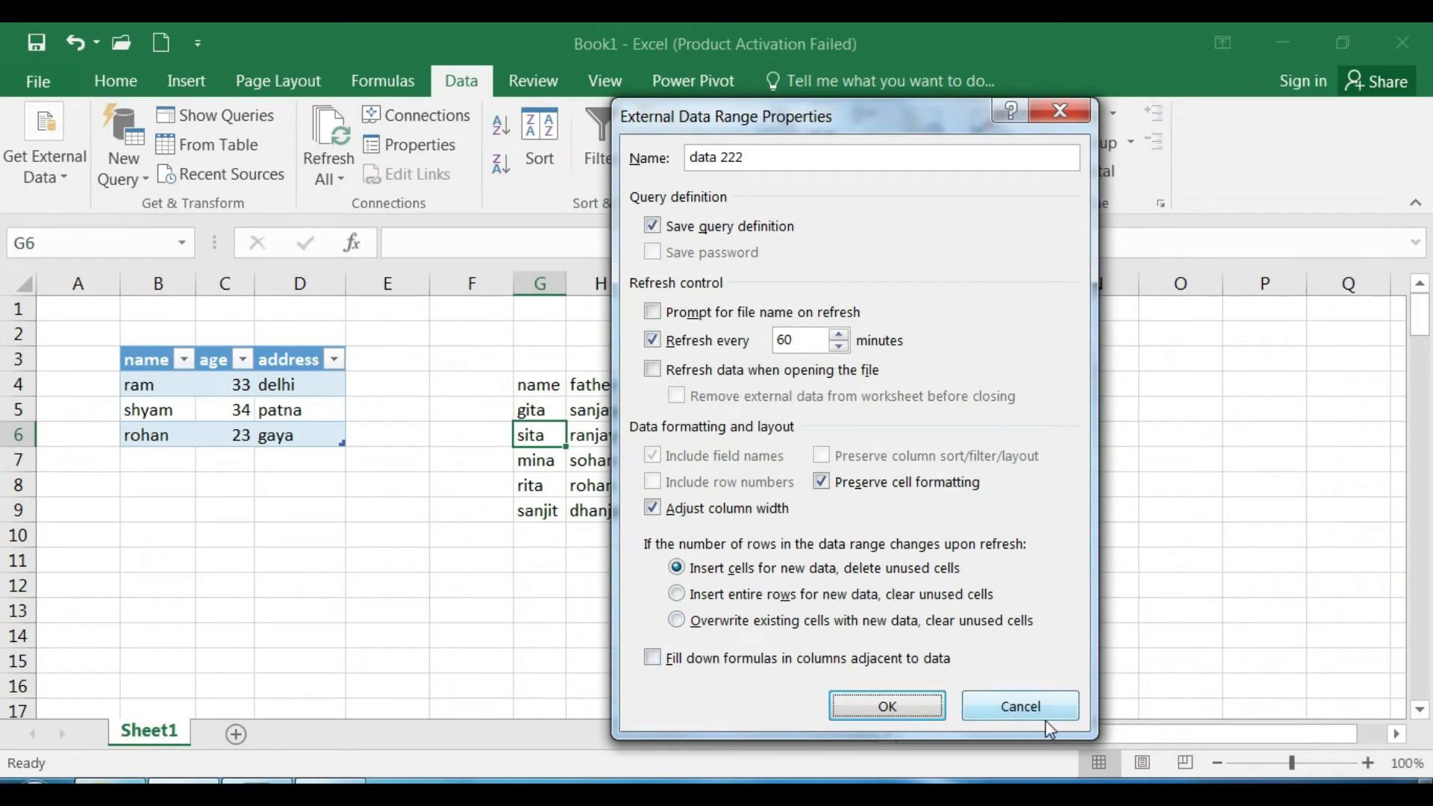
pyautogui.click(1049, 750)
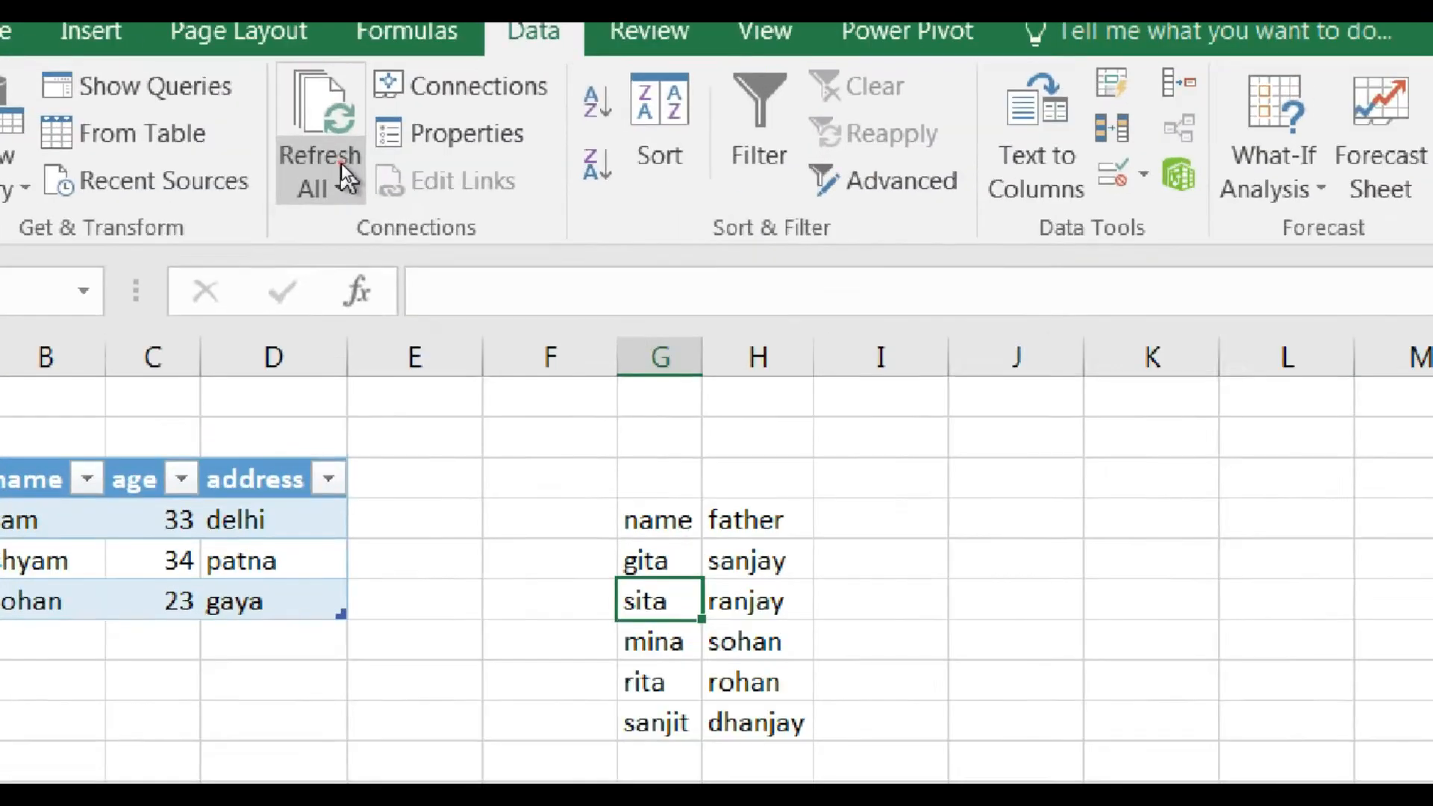
pyautogui.click(346, 173)
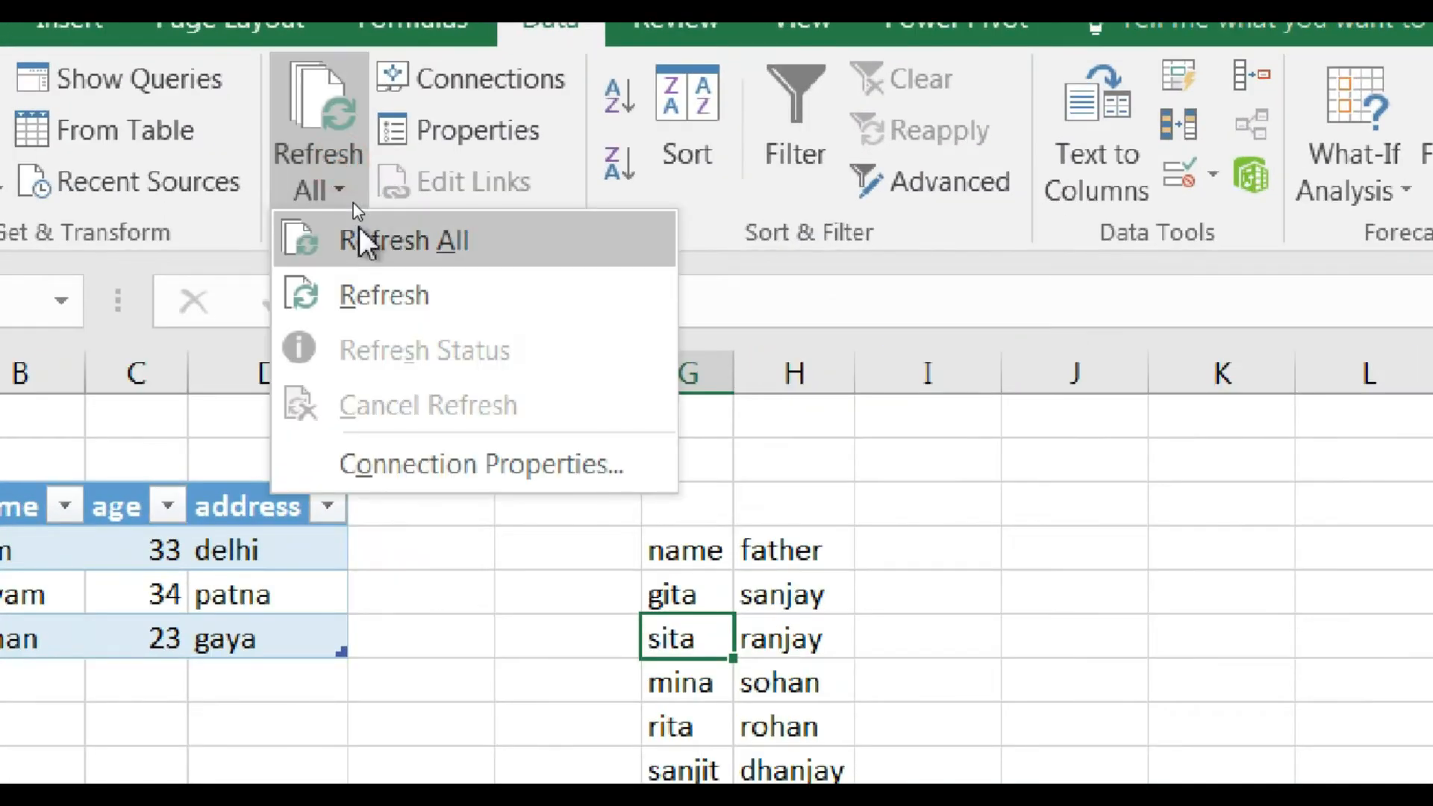
pyautogui.click(365, 201)
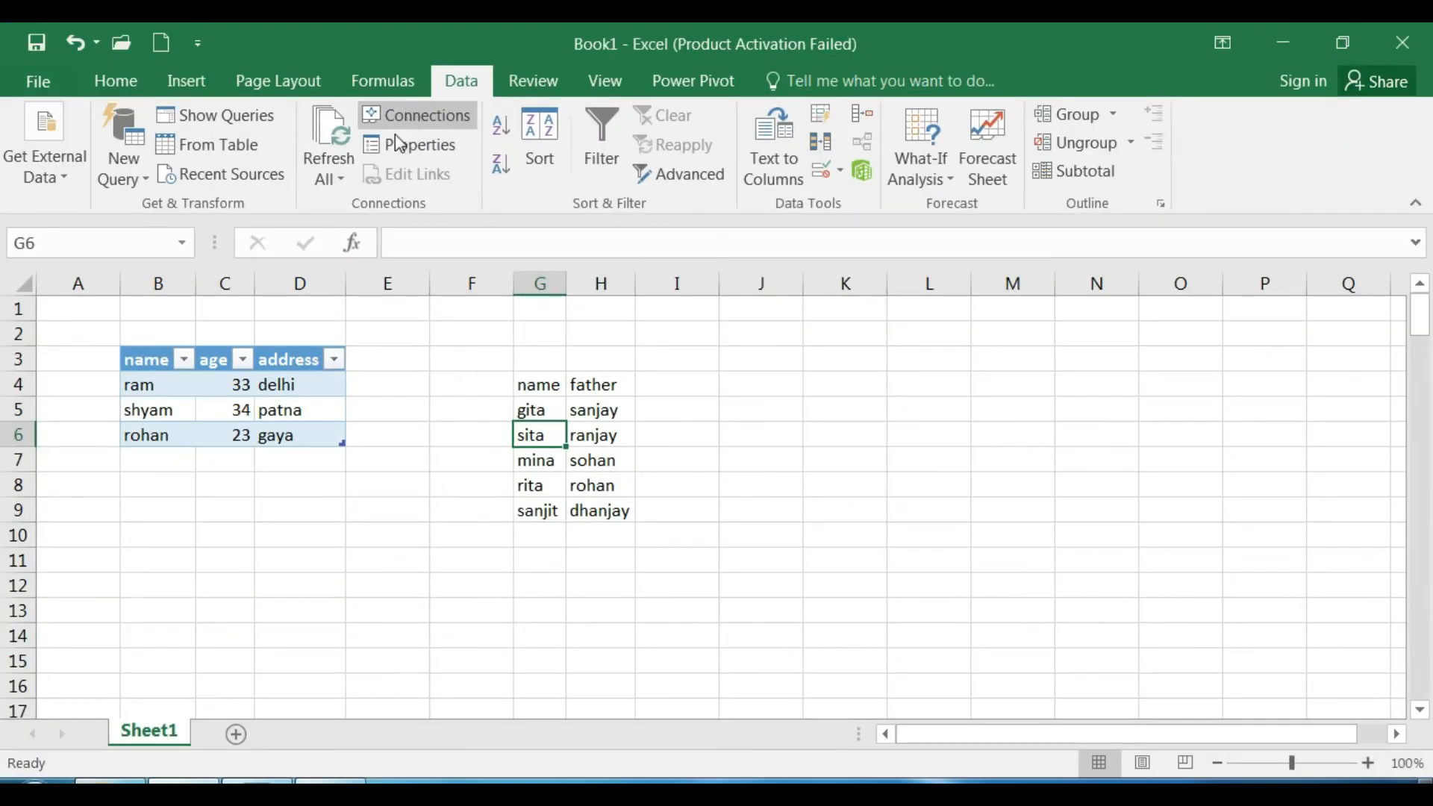
pyautogui.click(288, 604)
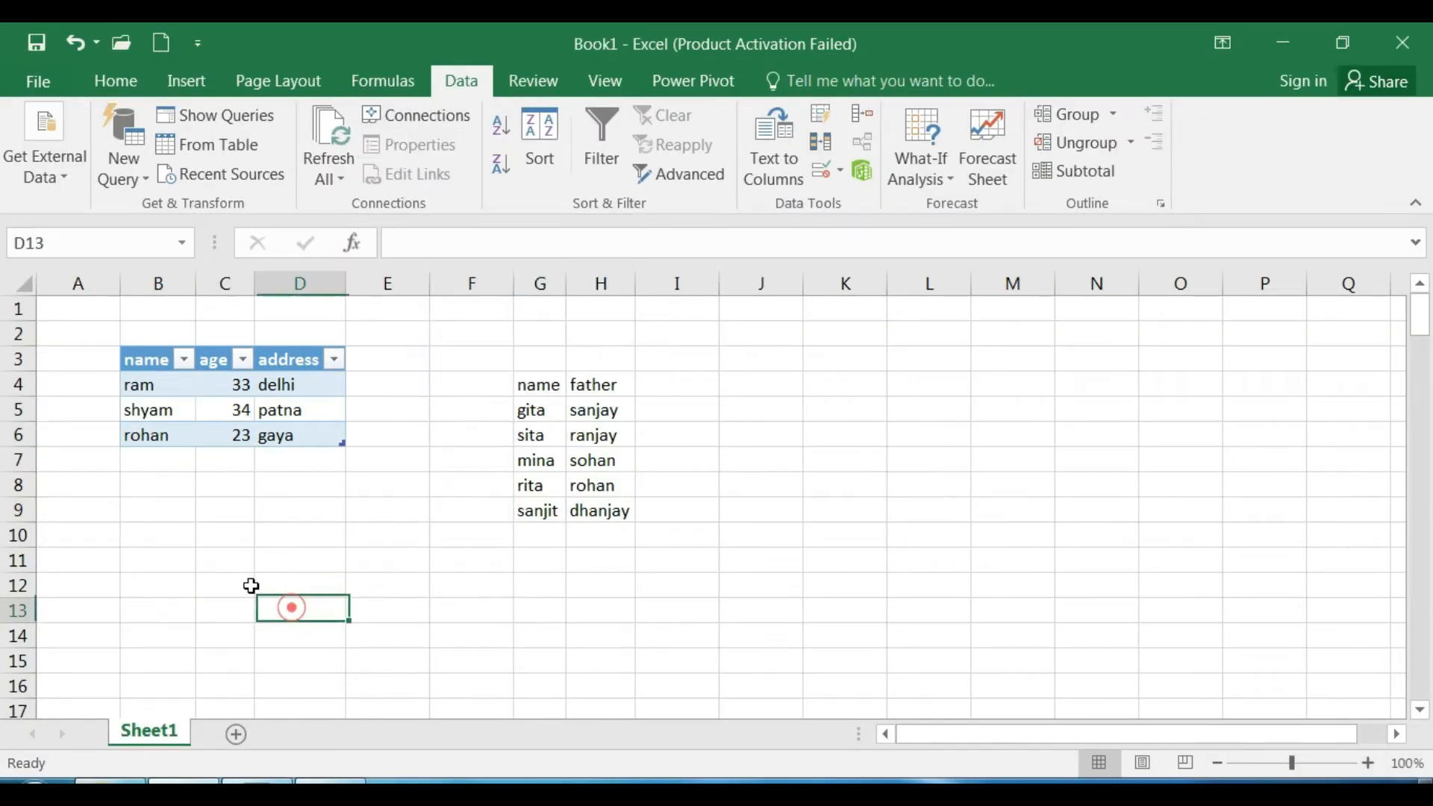
pyautogui.click(251, 586)
pyautogui.click(123, 149)
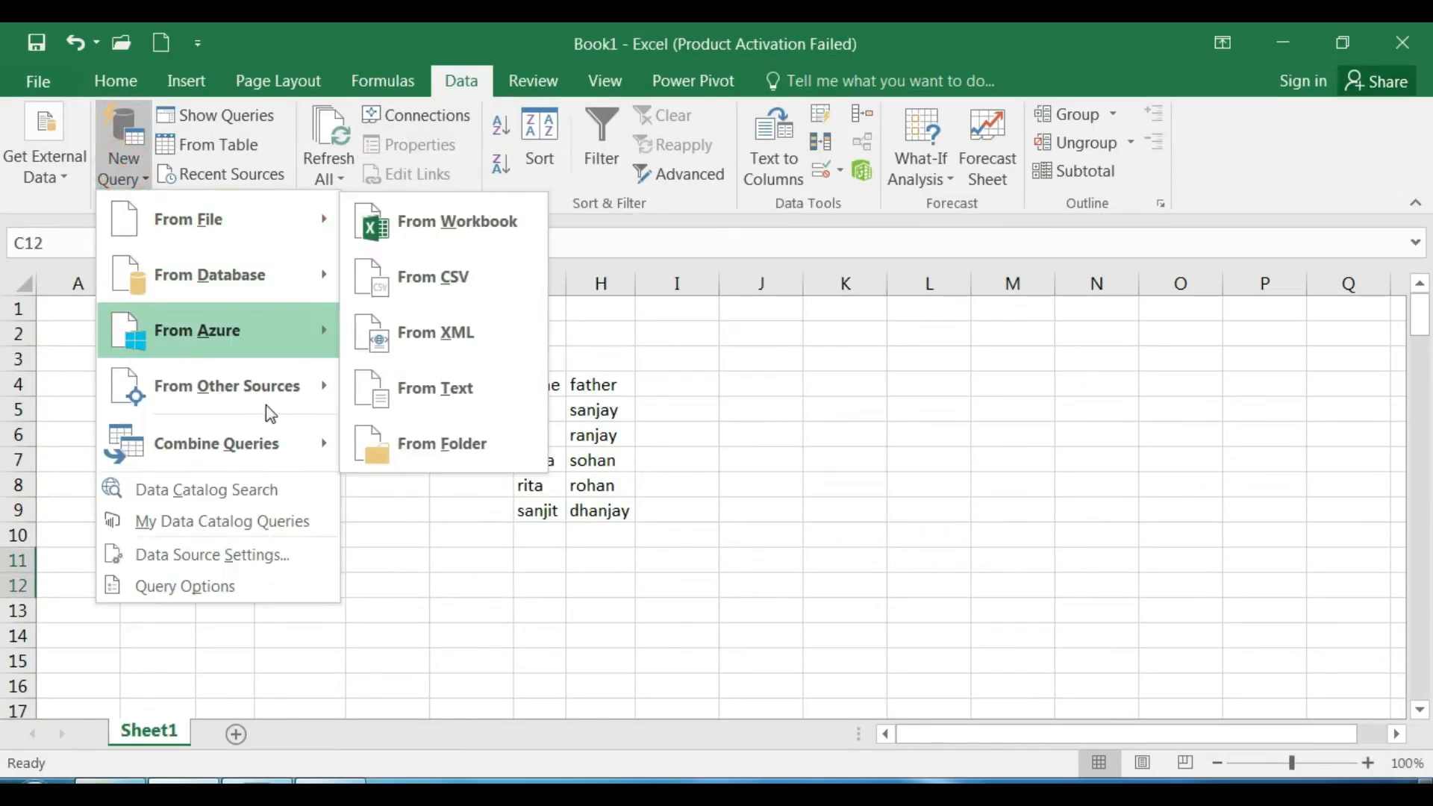
pyautogui.click(464, 600)
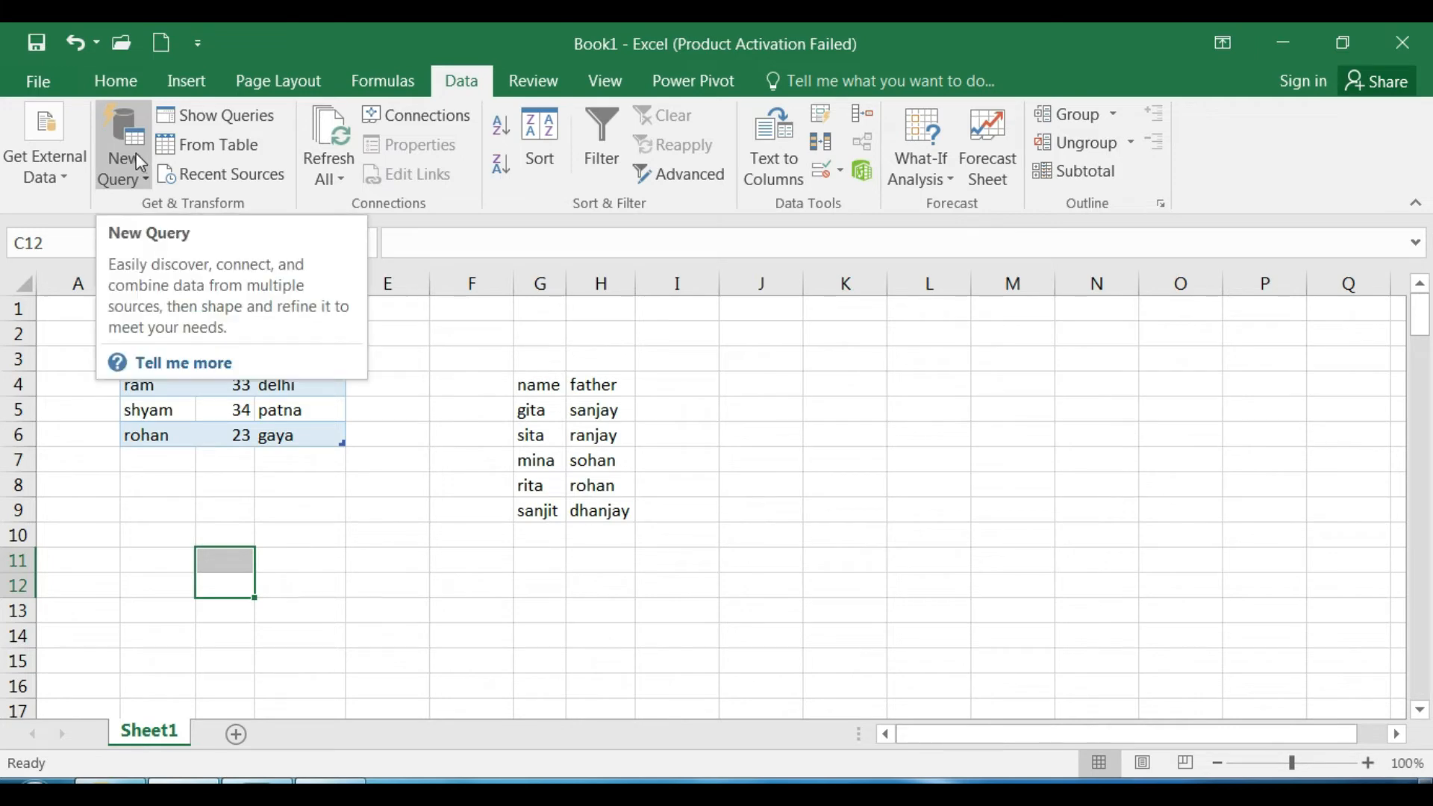
pyautogui.click(112, 599)
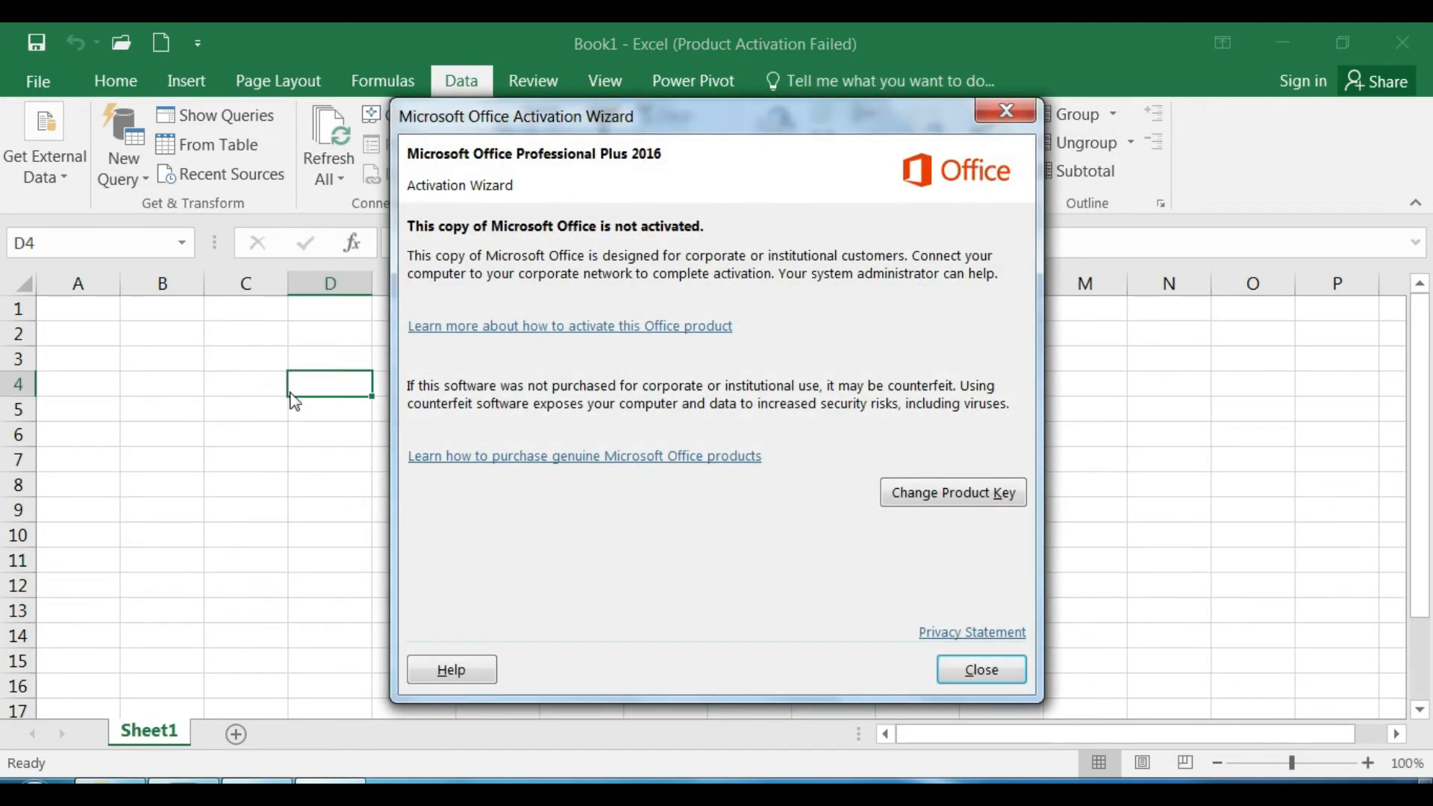
# - Dismiss the activation wizard, select cell C5 in the blank workbook and examine the file, database, Azure and other source types for a new query
pyautogui.click(997, 672)
pyautogui.click(254, 409)
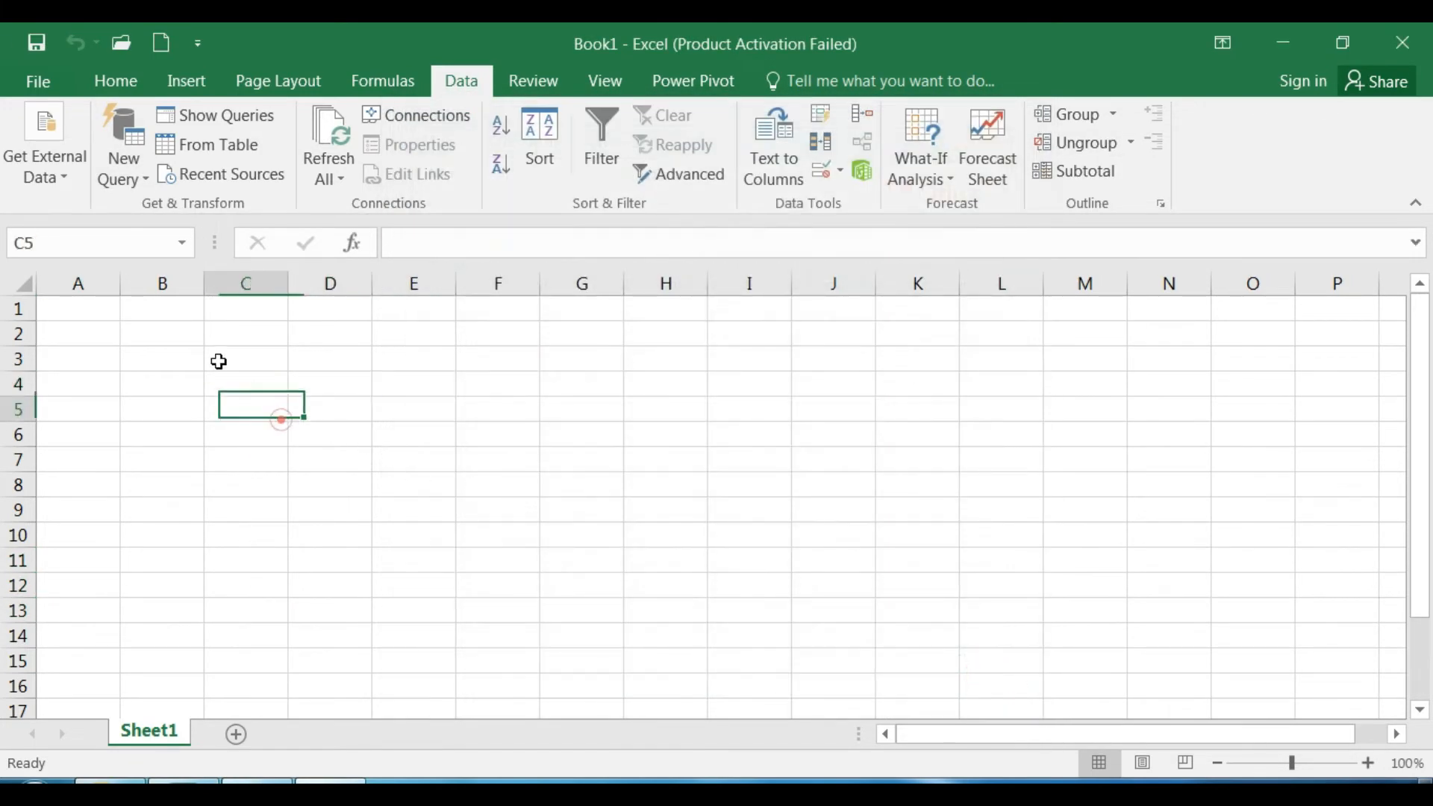
pyautogui.click(123, 157)
pyautogui.moveTo(184, 224)
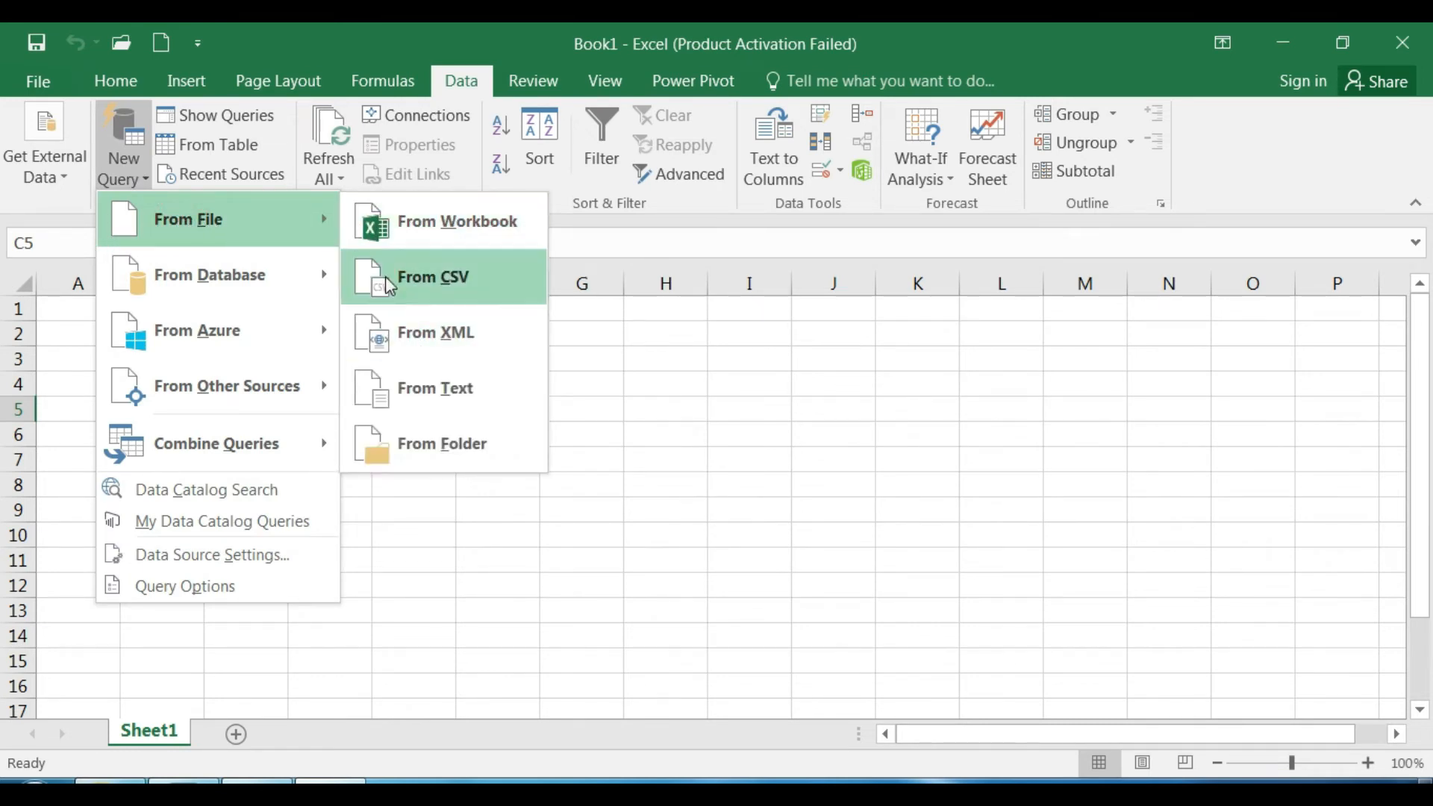
pyautogui.moveTo(198, 295)
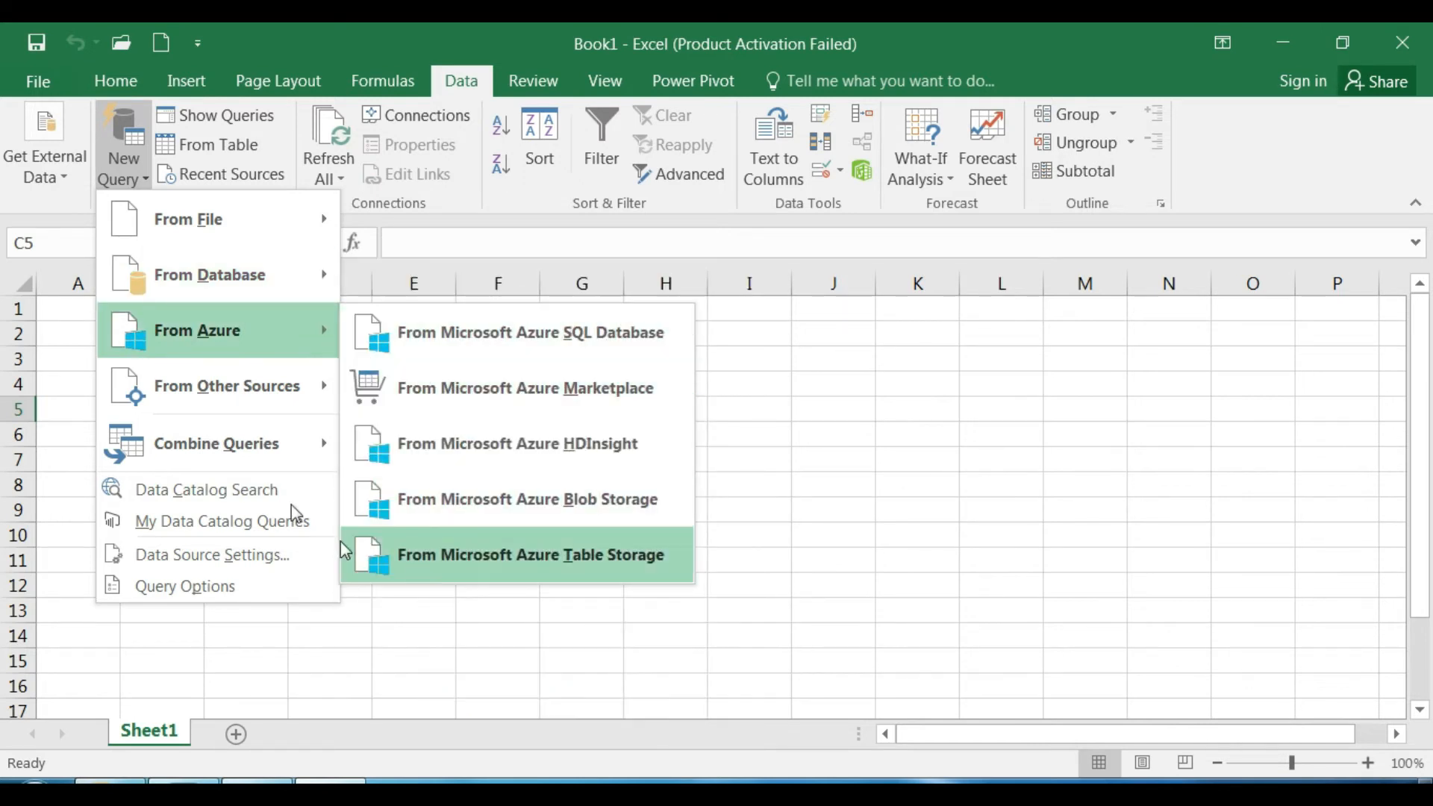
pyautogui.moveTo(259, 385)
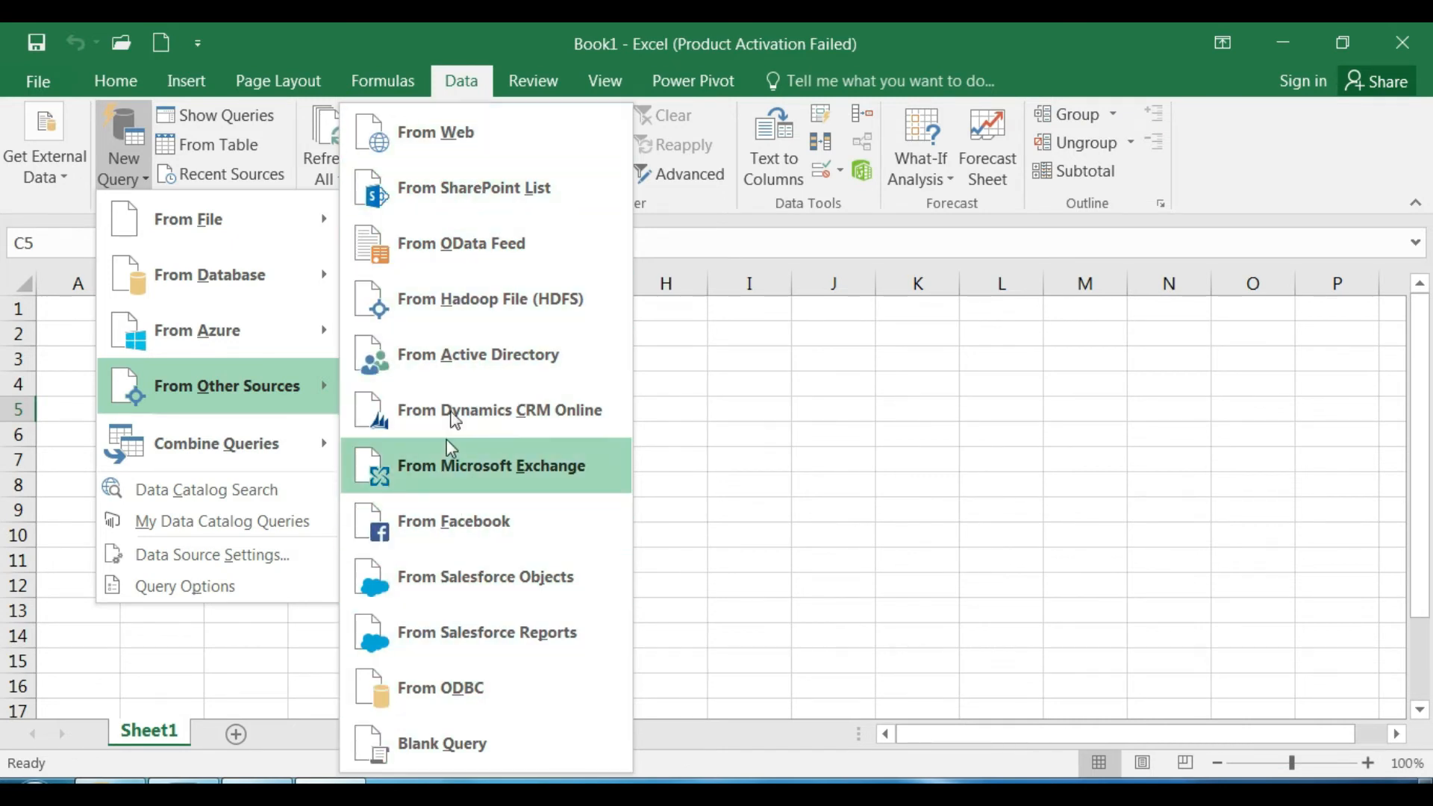
pyautogui.moveTo(271, 279)
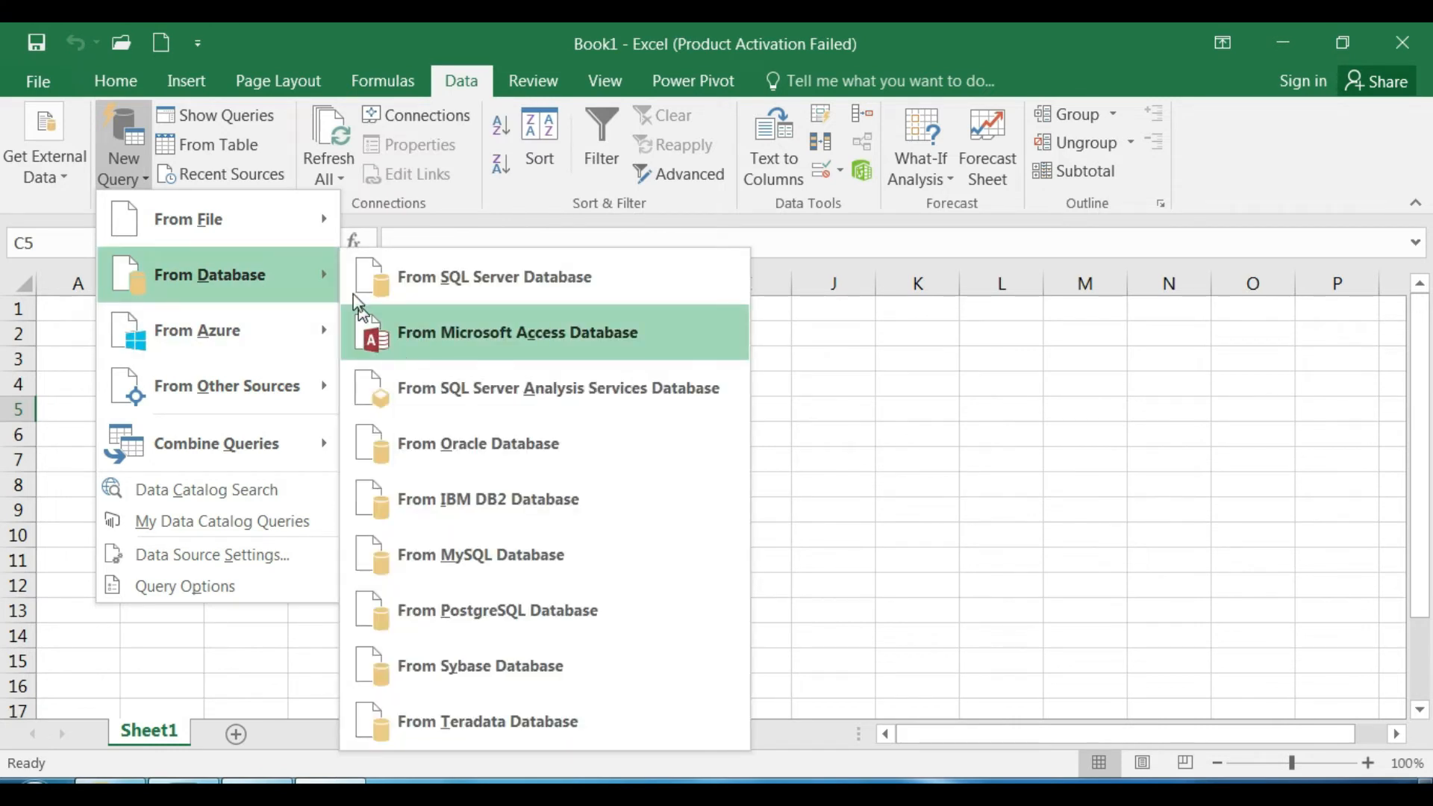
pyautogui.moveTo(294, 235)
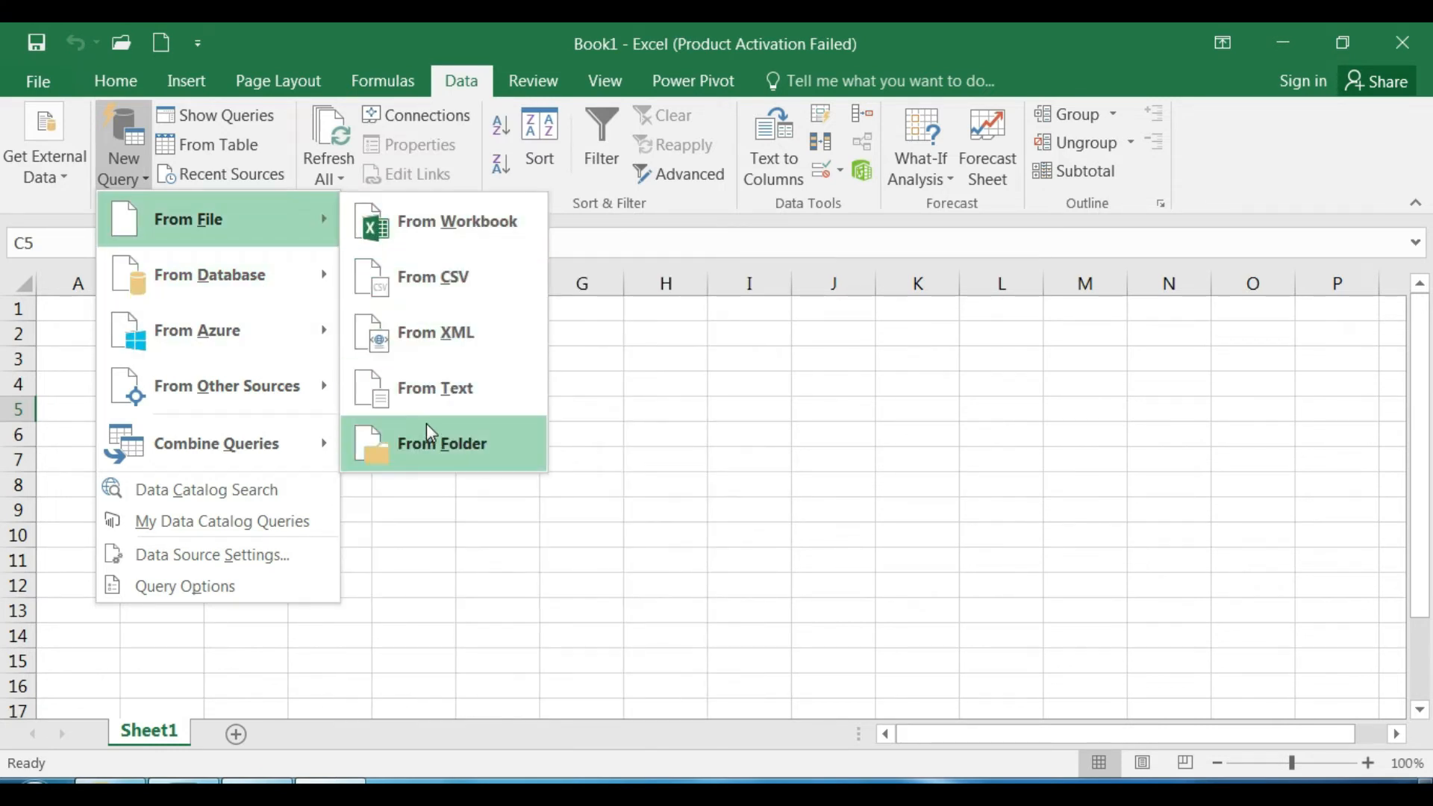
# - Create a new query from the Desktop text file data 222.txt, load it as a table and close the Workbook Queries pane
pyautogui.click(432, 382)
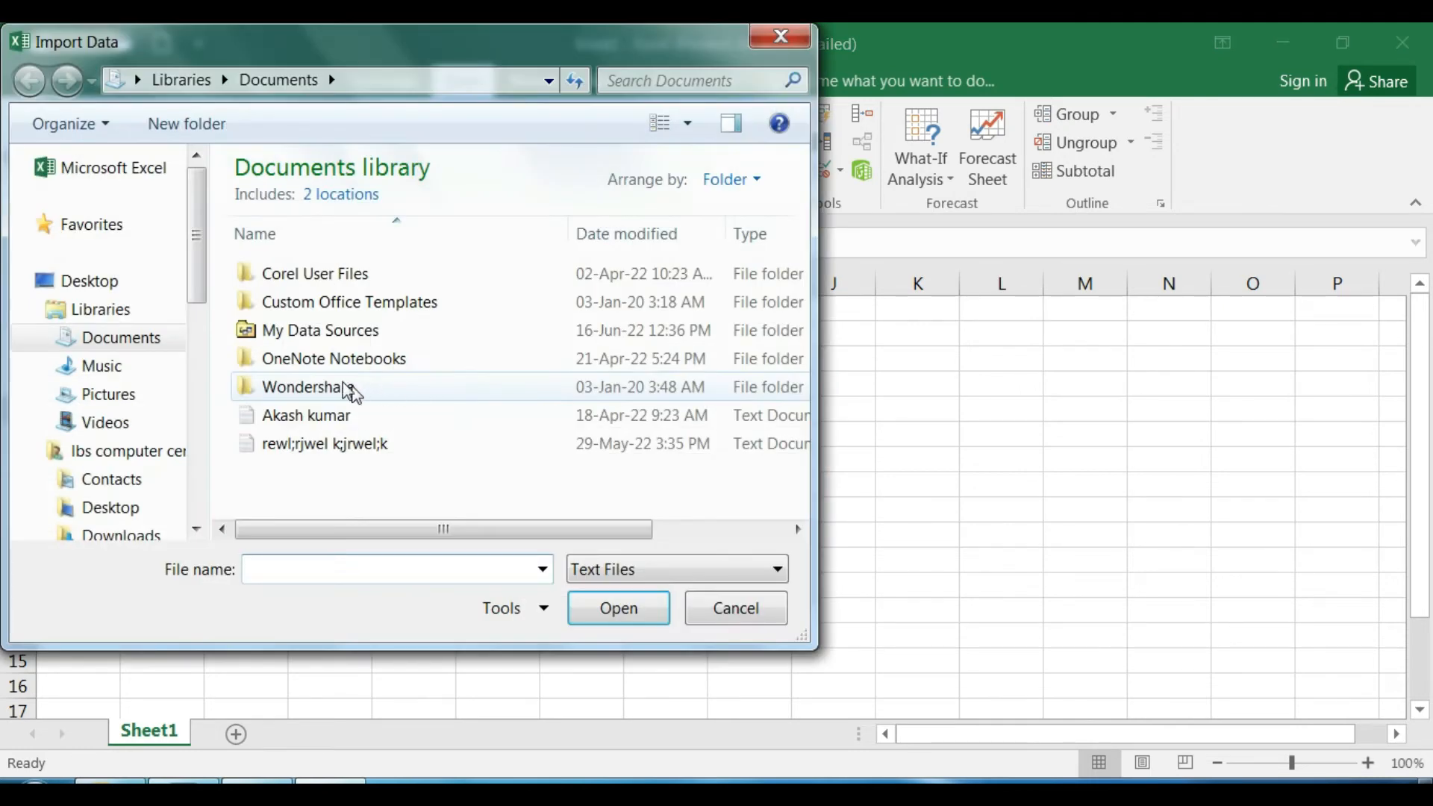
pyautogui.click(126, 288)
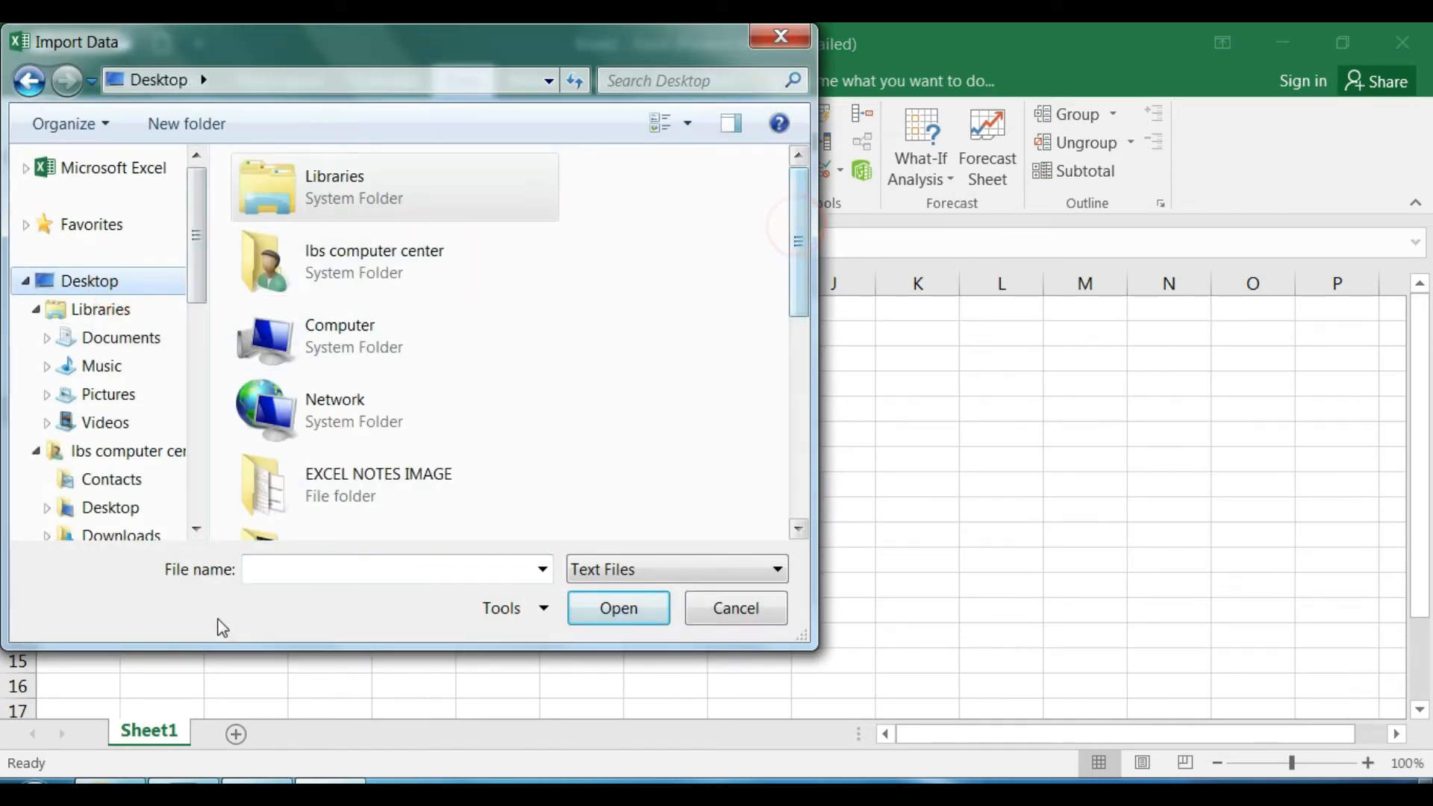
pyautogui.click(268, 570)
pyautogui.write('data')
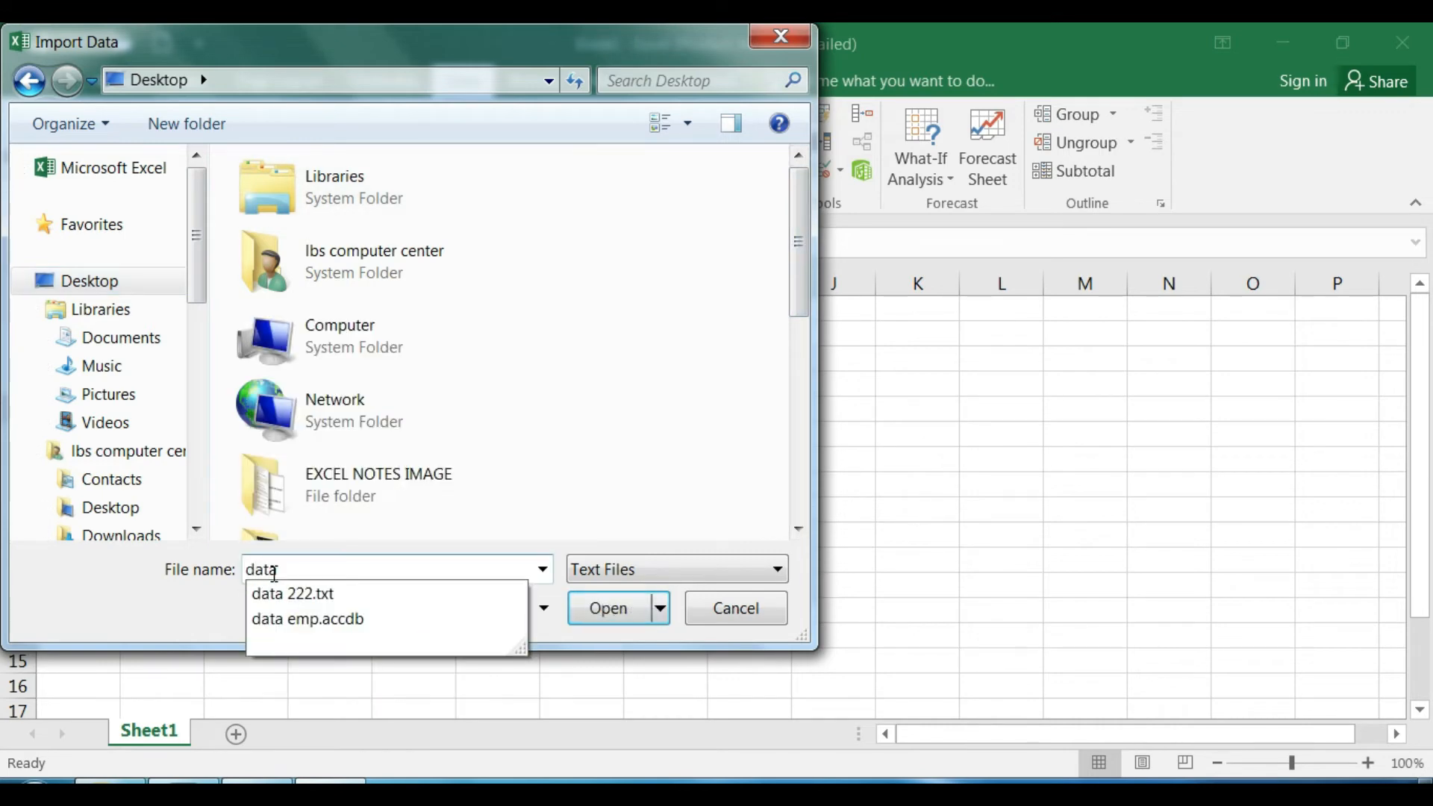
pyautogui.click(311, 597)
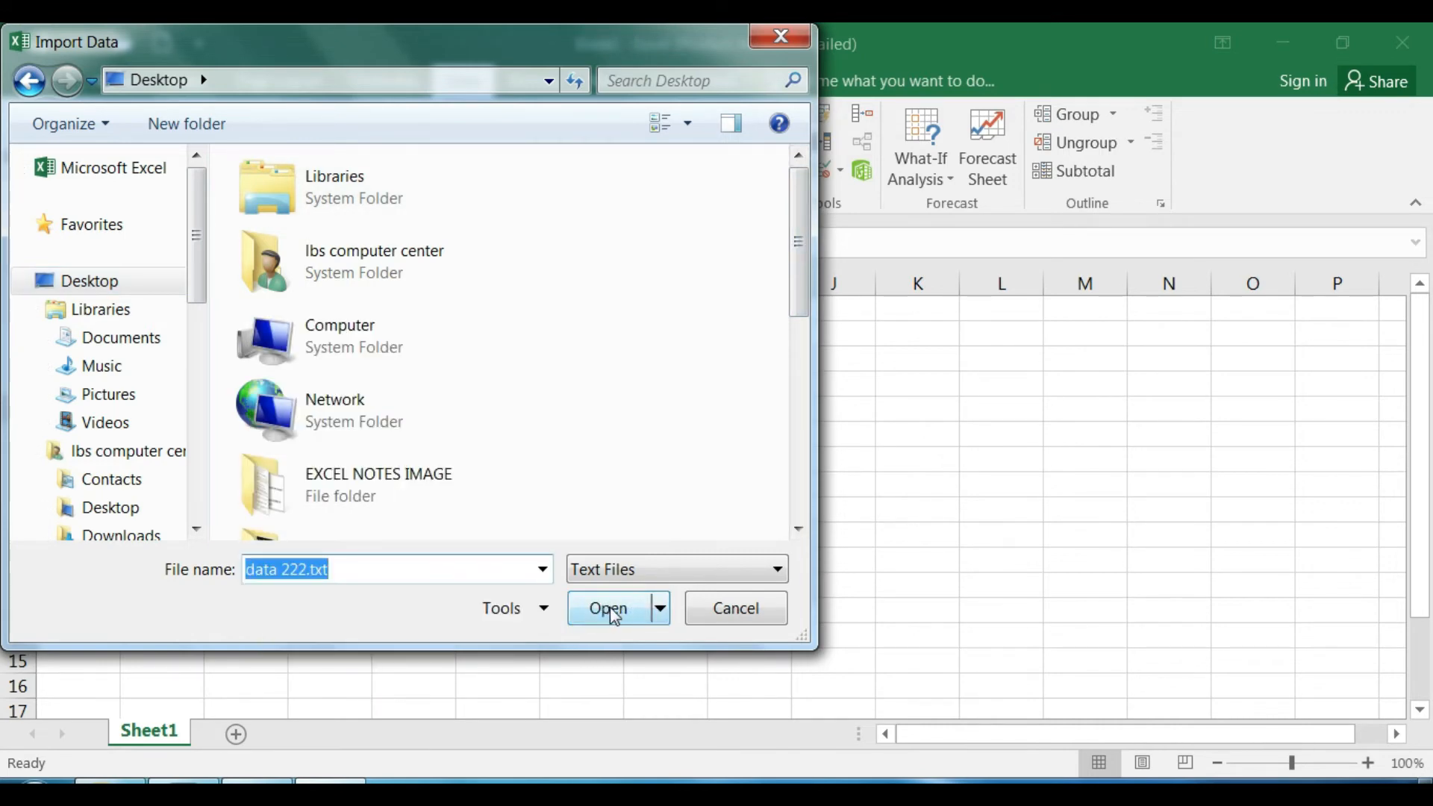
pyautogui.click(610, 609)
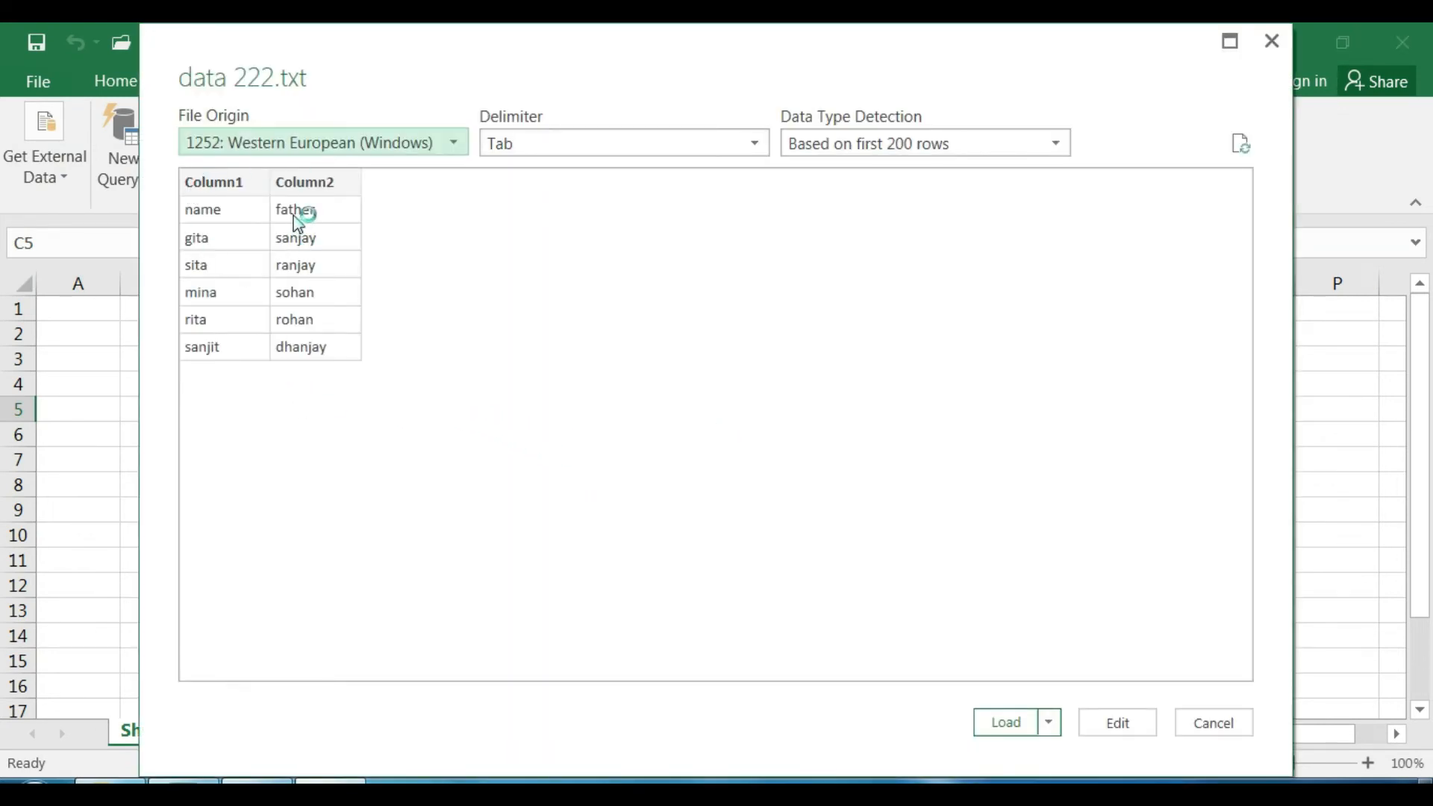
pyautogui.click(1009, 722)
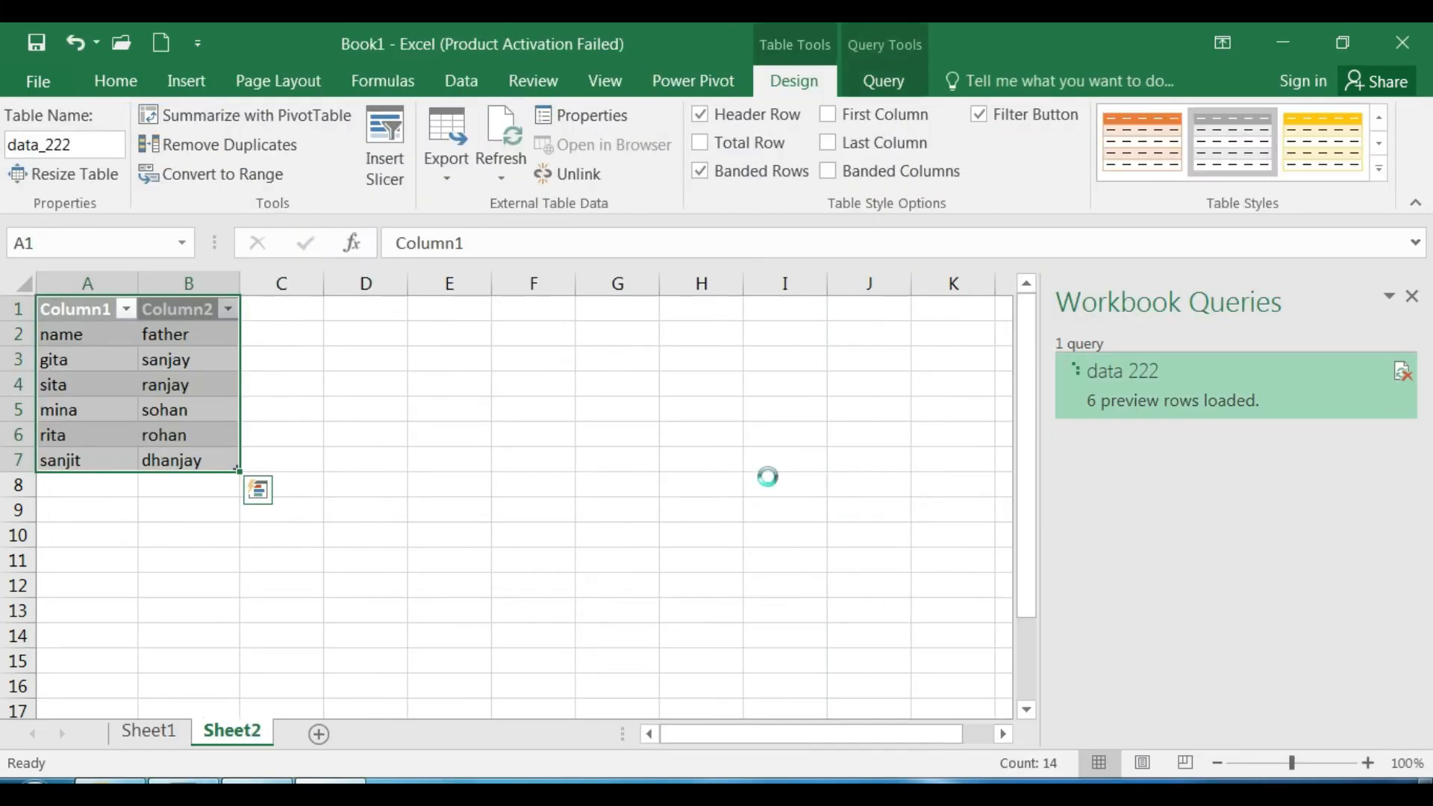
pyautogui.click(1413, 299)
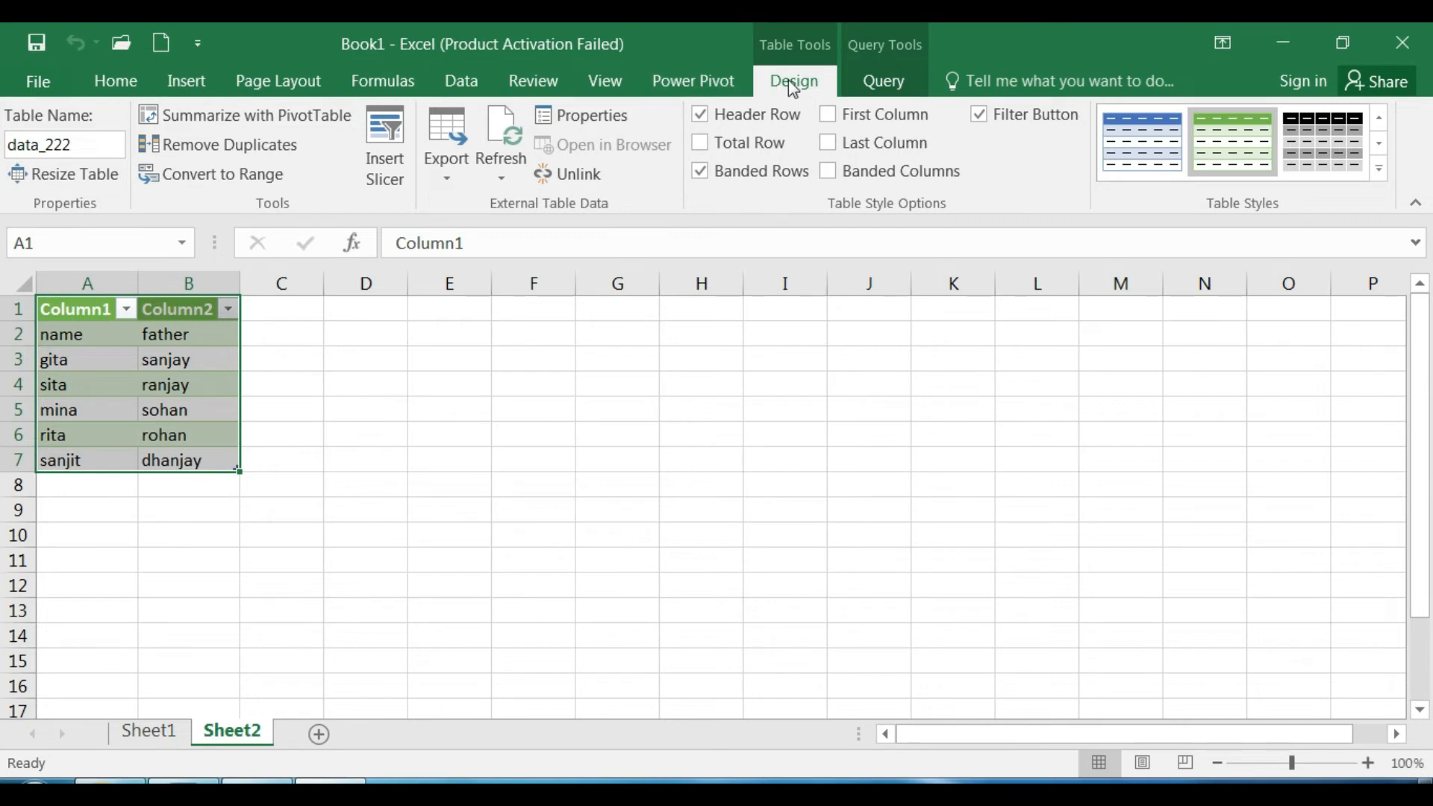
pyautogui.click(464, 79)
pyautogui.click(44, 178)
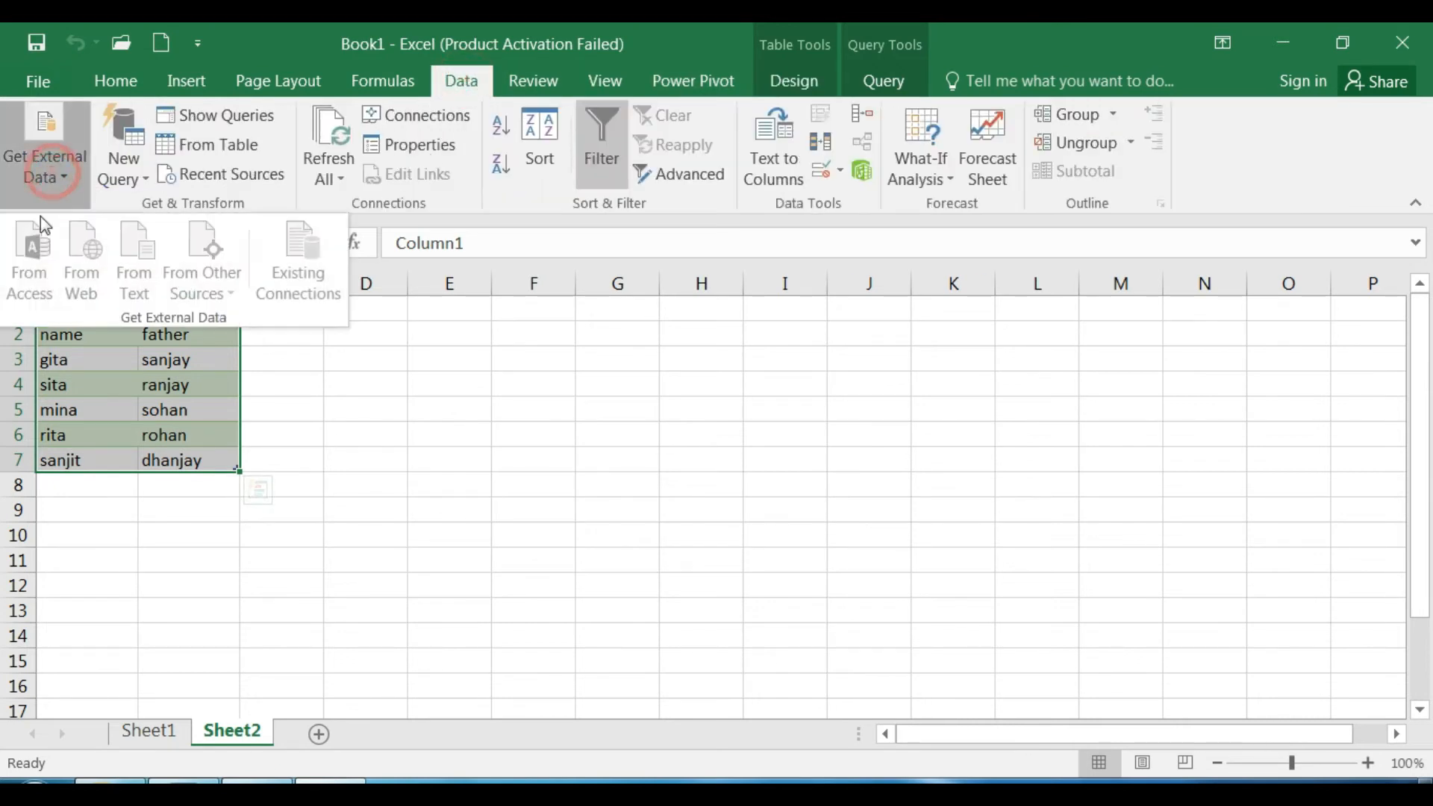
pyautogui.click(343, 427)
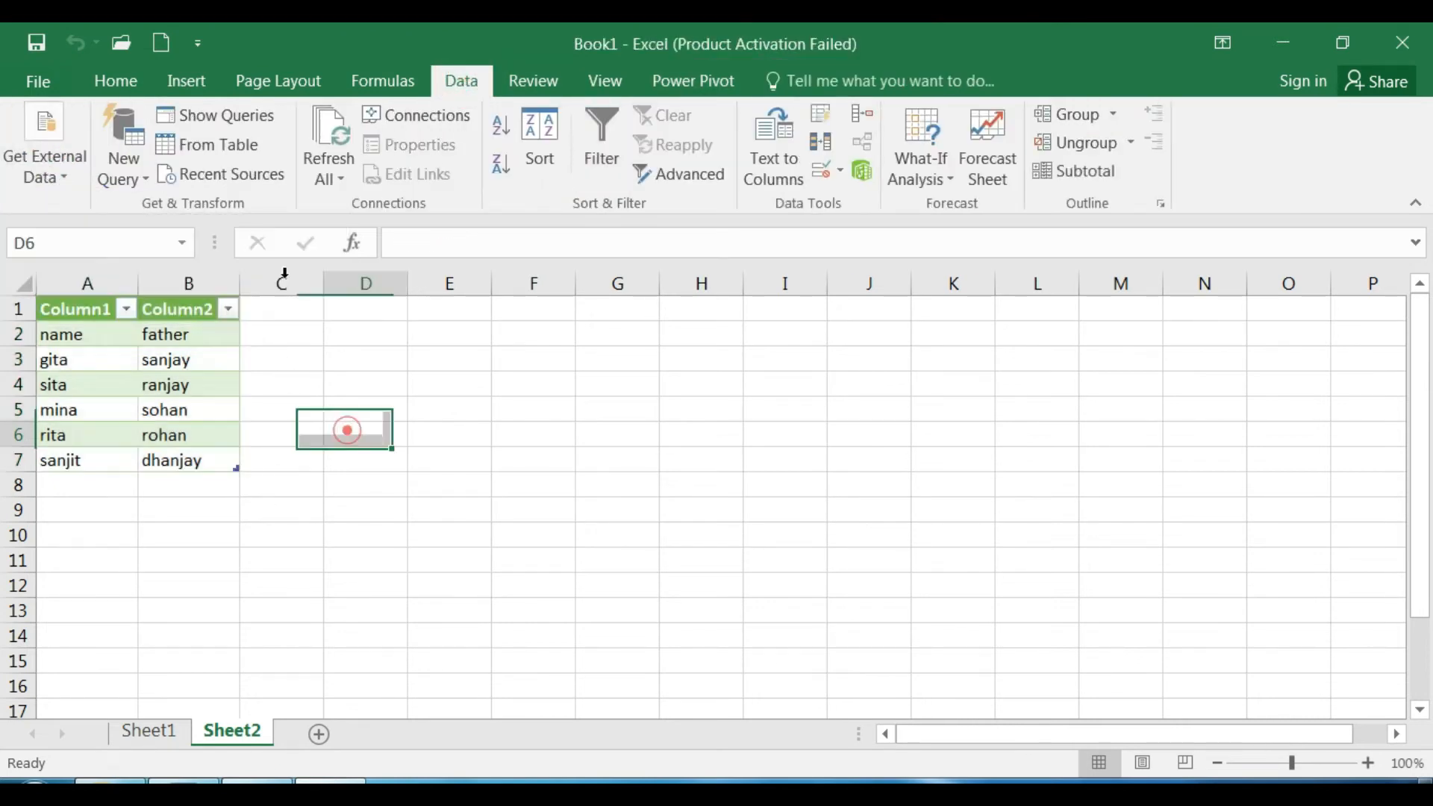
pyautogui.click(123, 168)
pyautogui.click(234, 228)
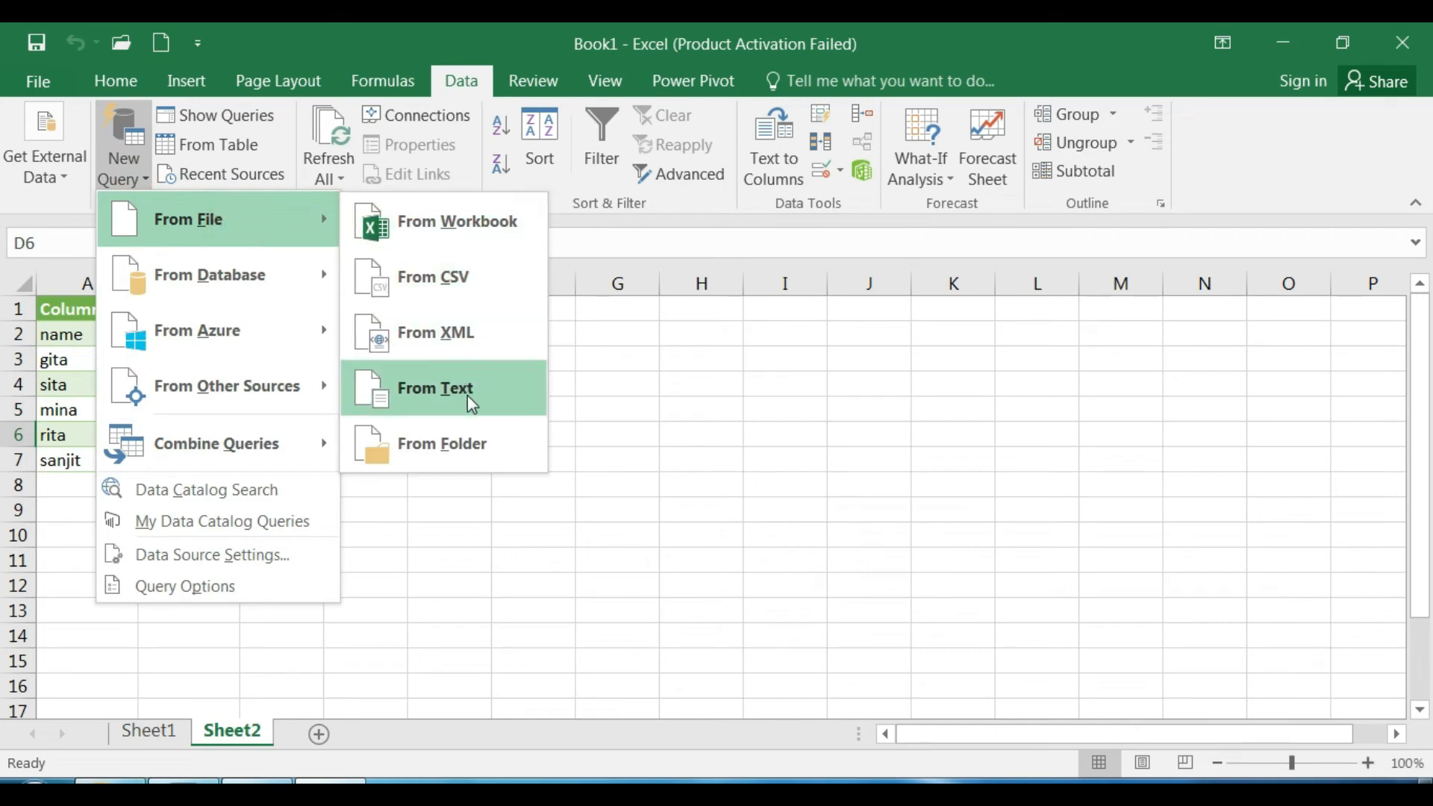
pyautogui.click(78, 385)
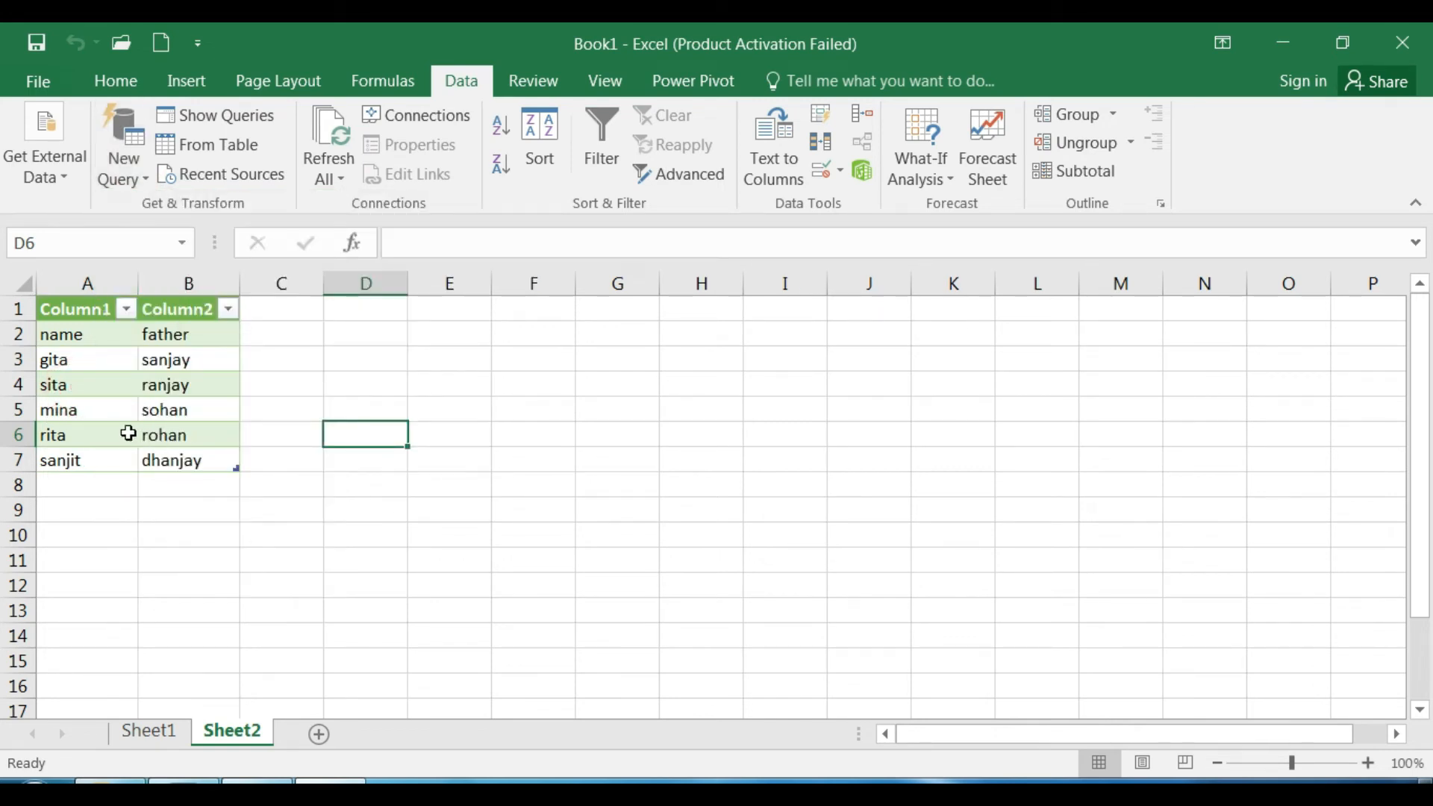
# - Add a new worksheet after Sheet2
pyautogui.click(447, 407)
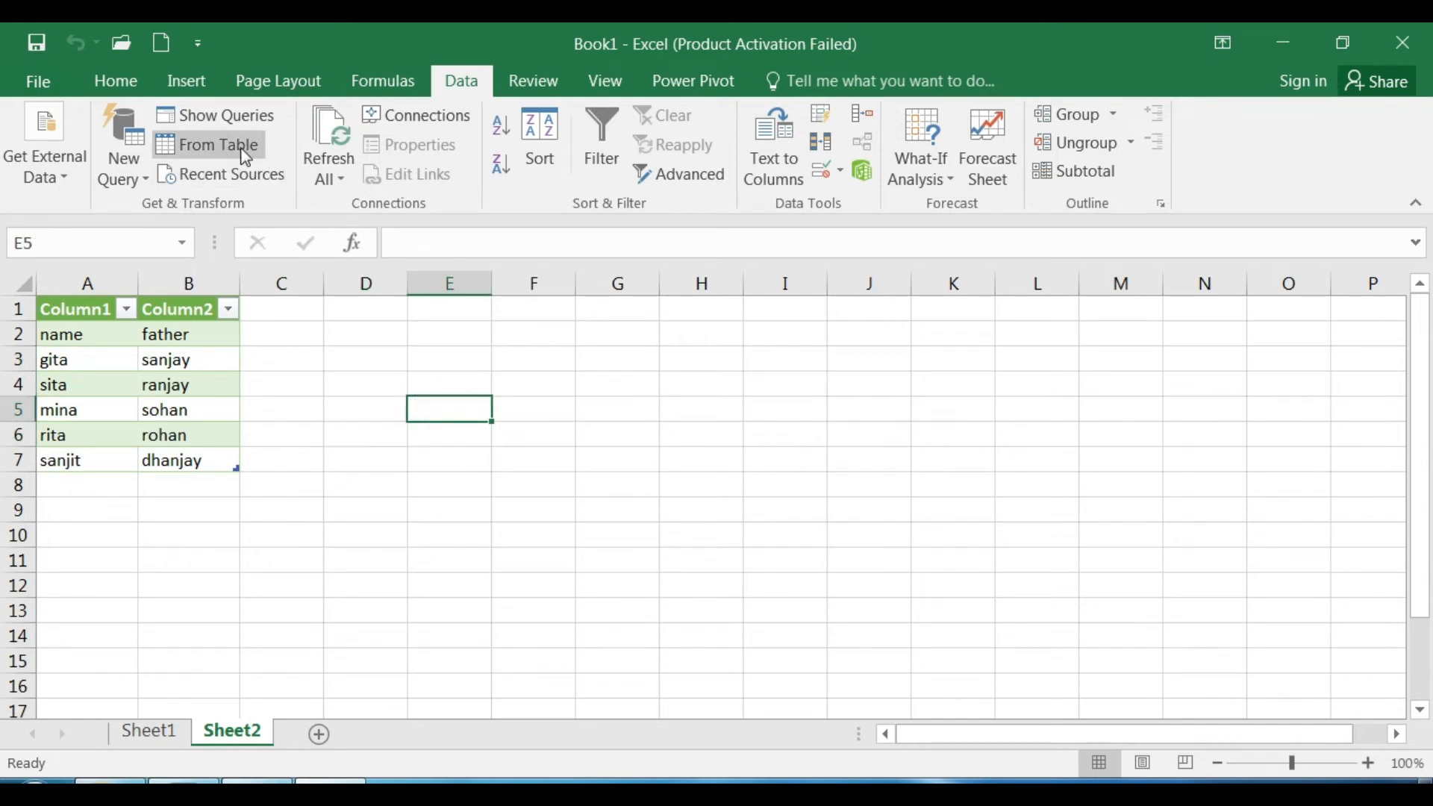
pyautogui.click(297, 530)
pyautogui.click(319, 734)
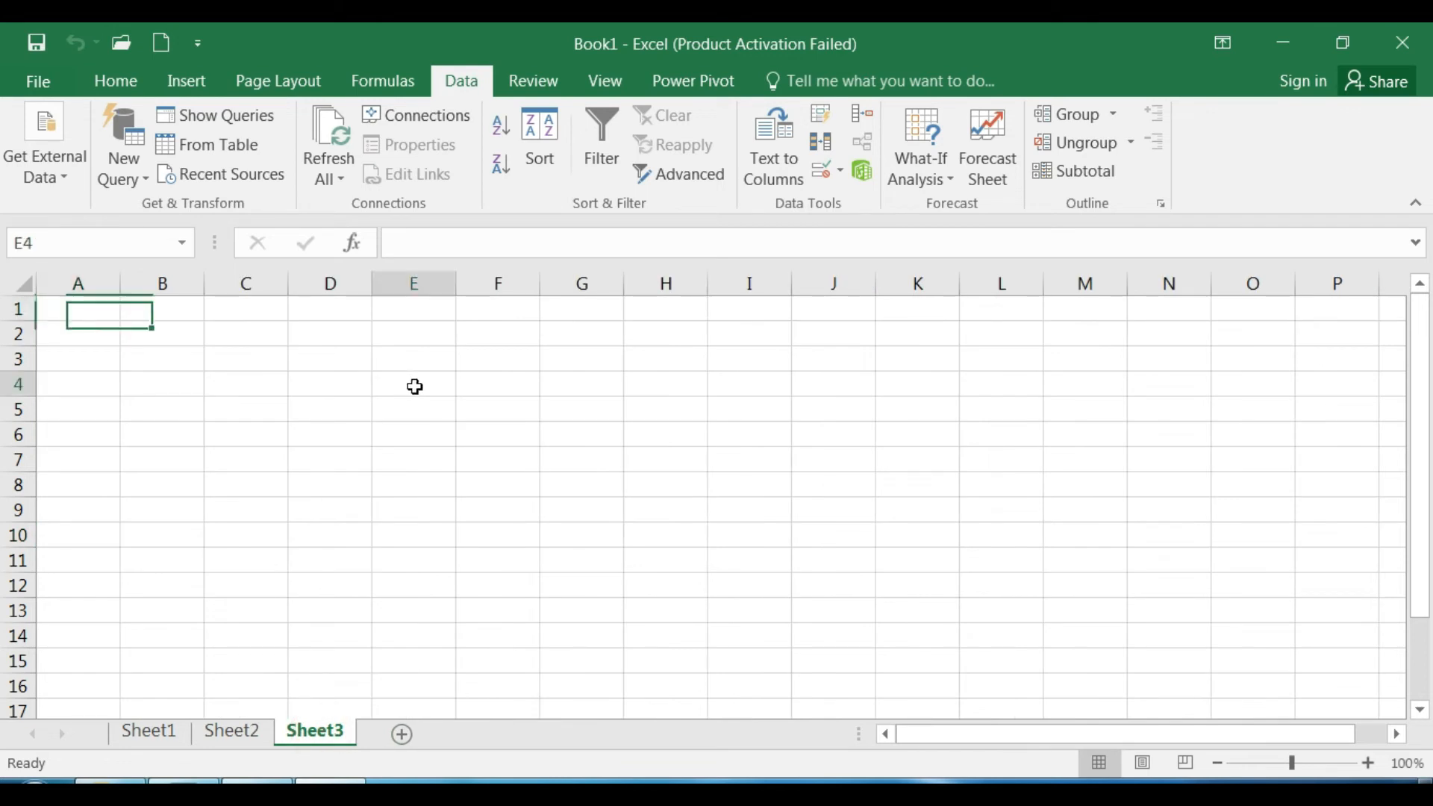
pyautogui.click(443, 376)
pyautogui.write('name')
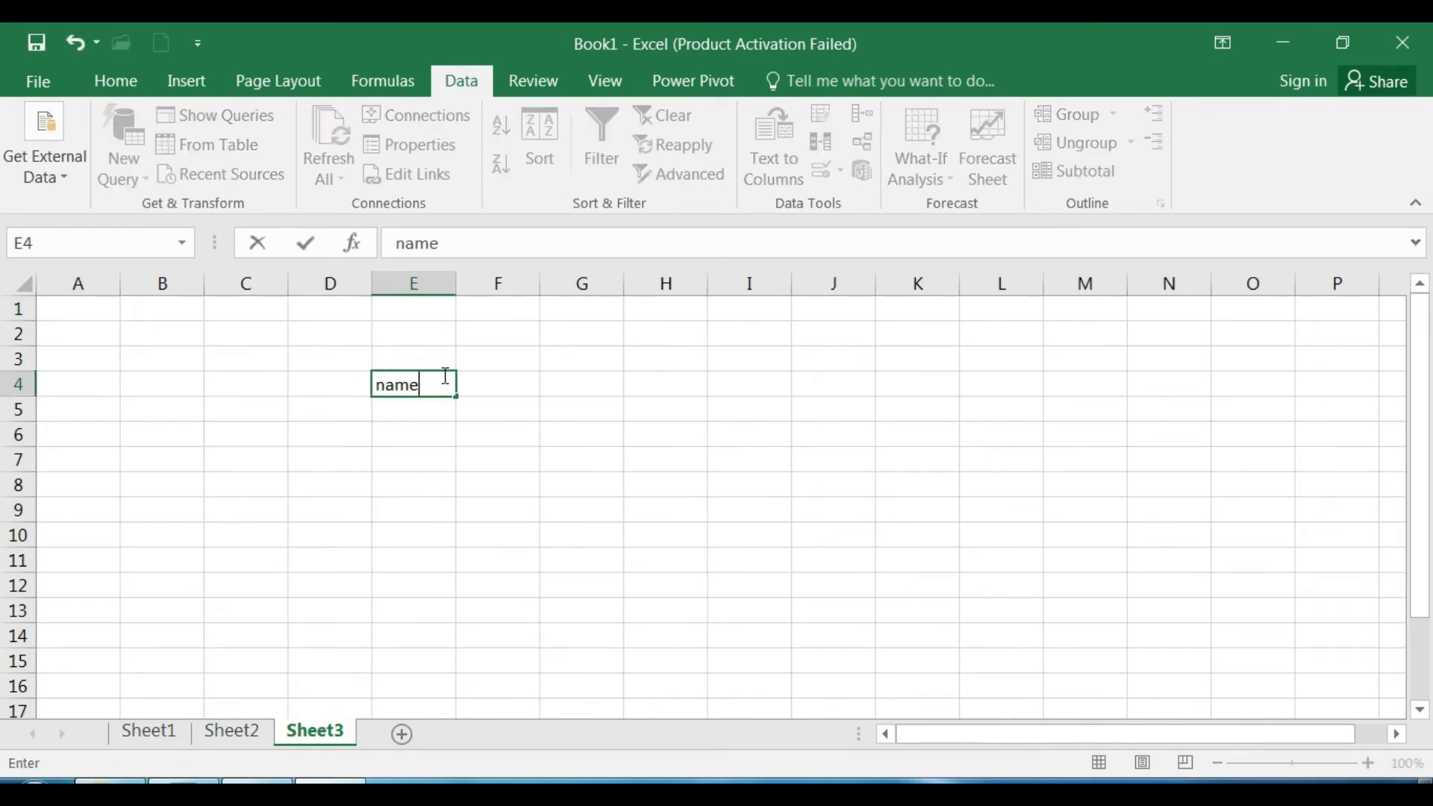
pyautogui.press('BackSpace')
pyautogui.press('BackSpace')
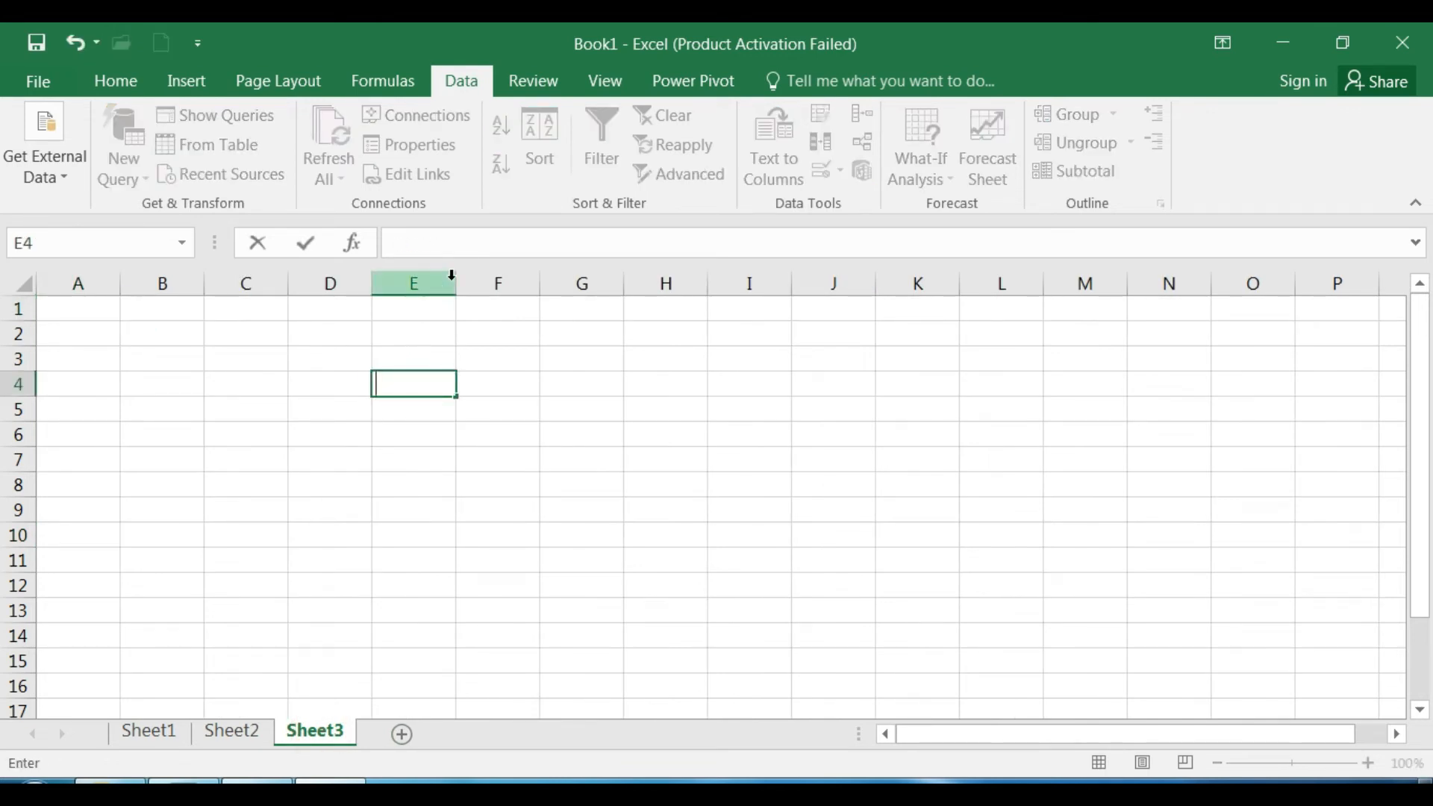
pyautogui.click(452, 328)
# - Widen column E and enter the heading name in E2 and three first names in E3:E5, each preceded by irregular extra spaces
pyautogui.moveTo(456, 284); pyautogui.dragTo(493, 283)
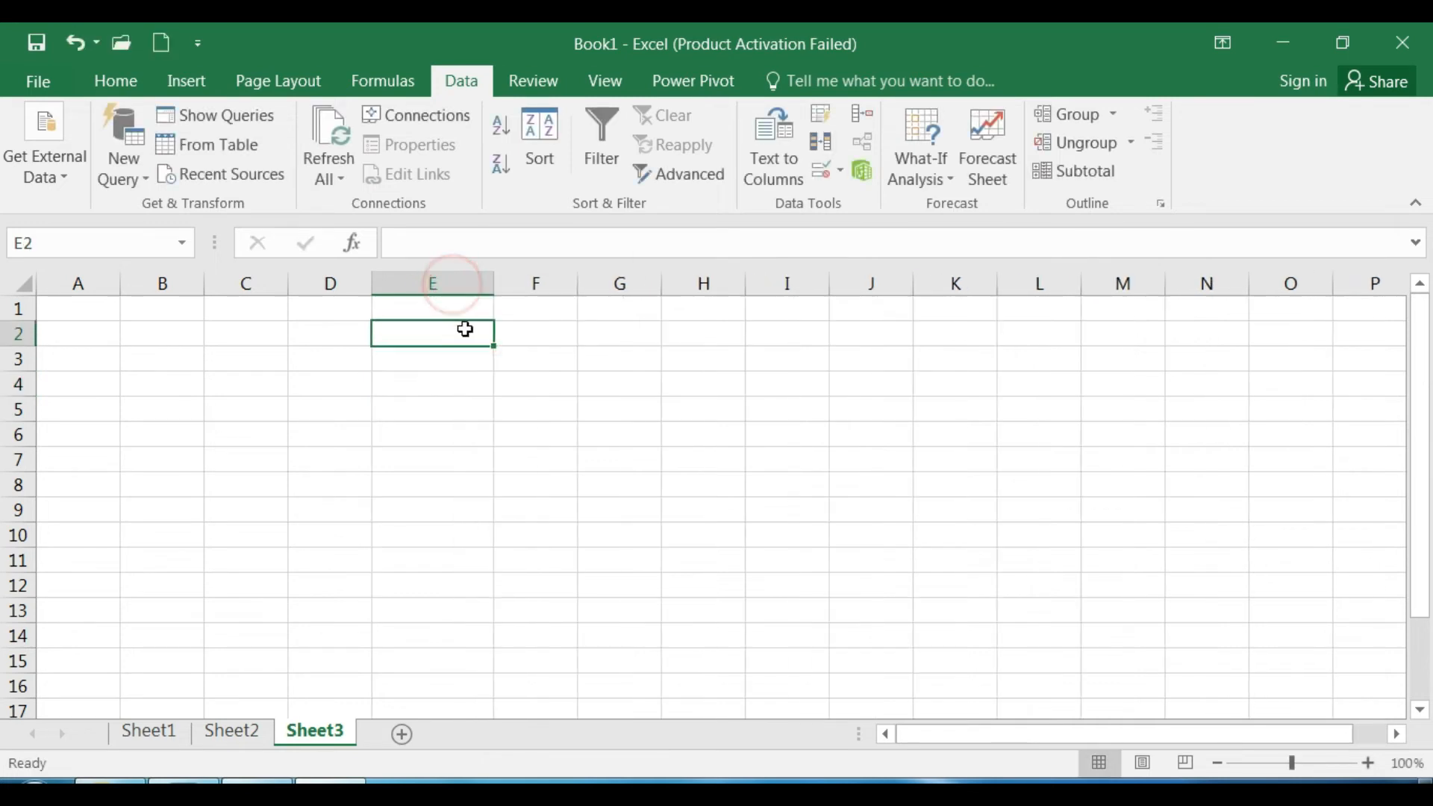
pyautogui.click(449, 341)
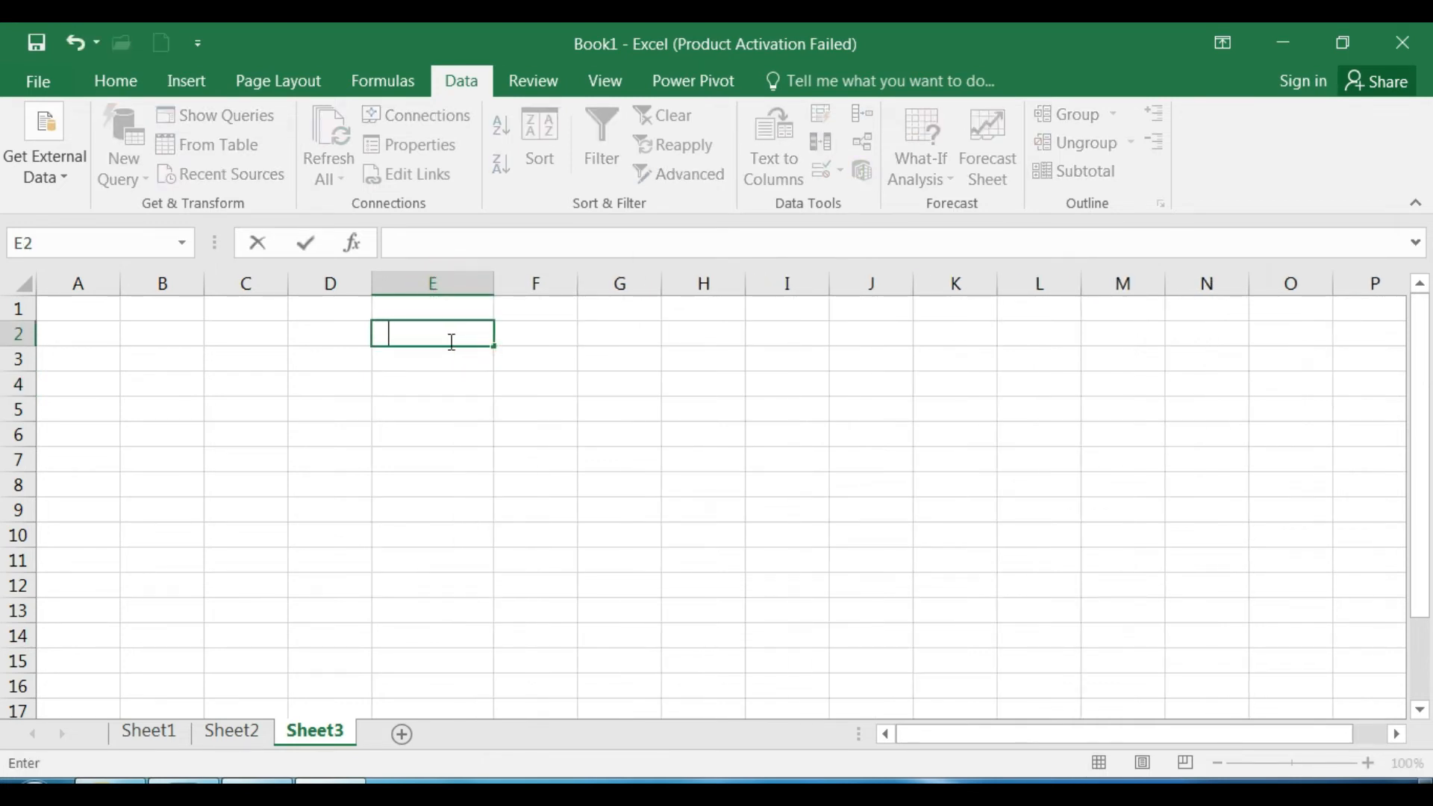
pyautogui.write('name')
pyautogui.press('Return')
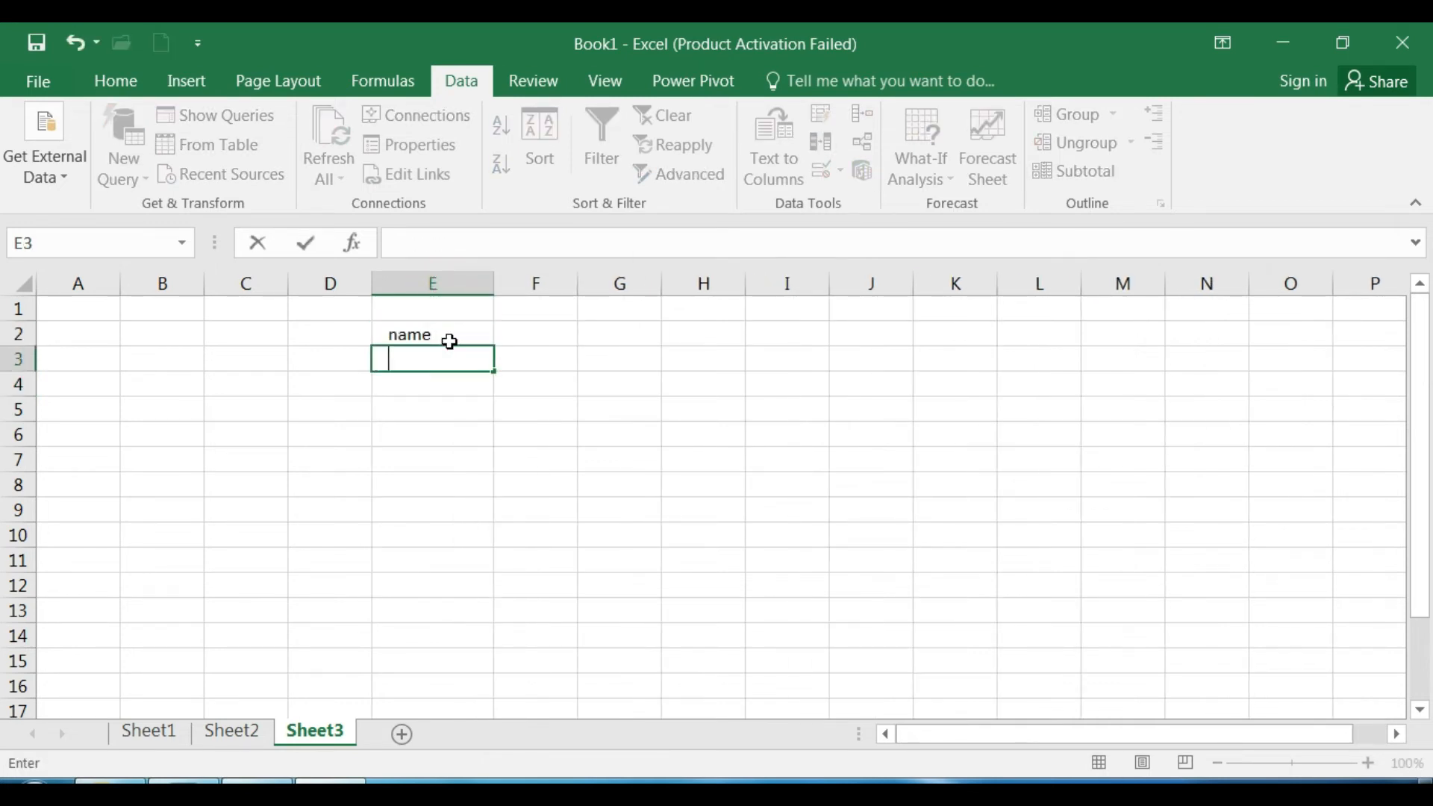
pyautogui.write('rohan')
pyautogui.press('Return')
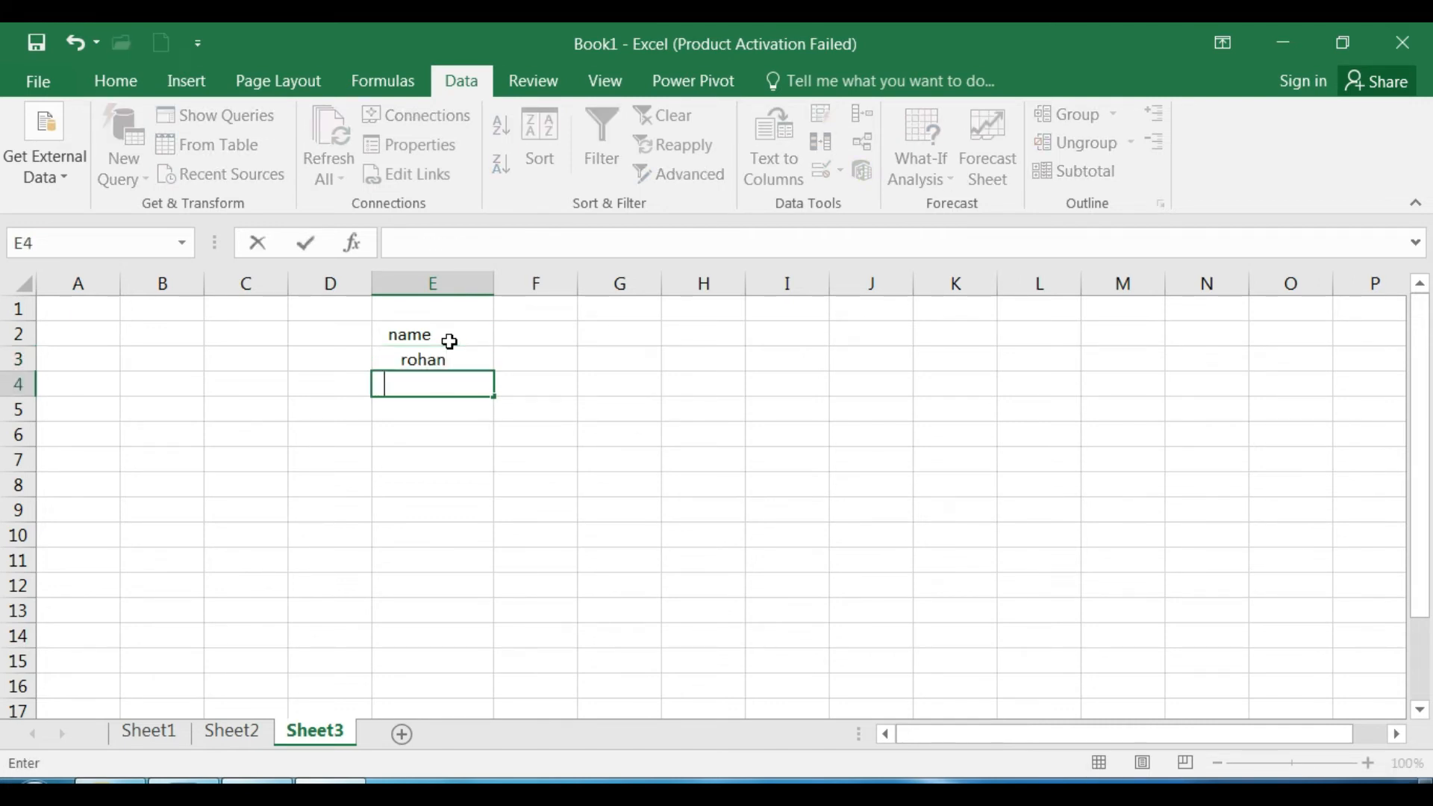
pyautogui.write('sohan')
pyautogui.press('Return')
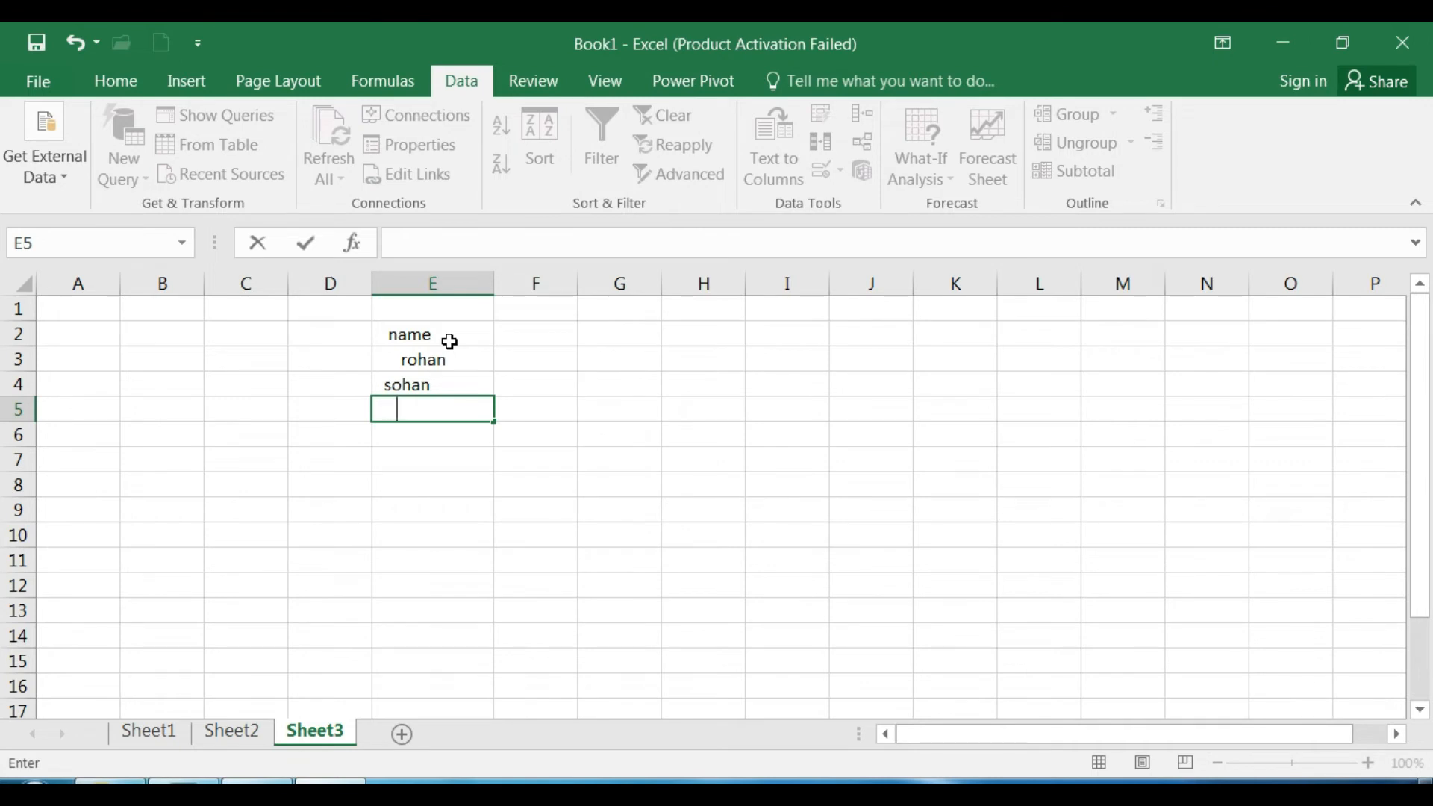
pyautogui.write('gita')
# - Enter the heading age in F2 and the values 33, 323 and 333 33 in F3:F5, with extra spaces around some numbers
pyautogui.click(518, 328)
pyautogui.write('age')
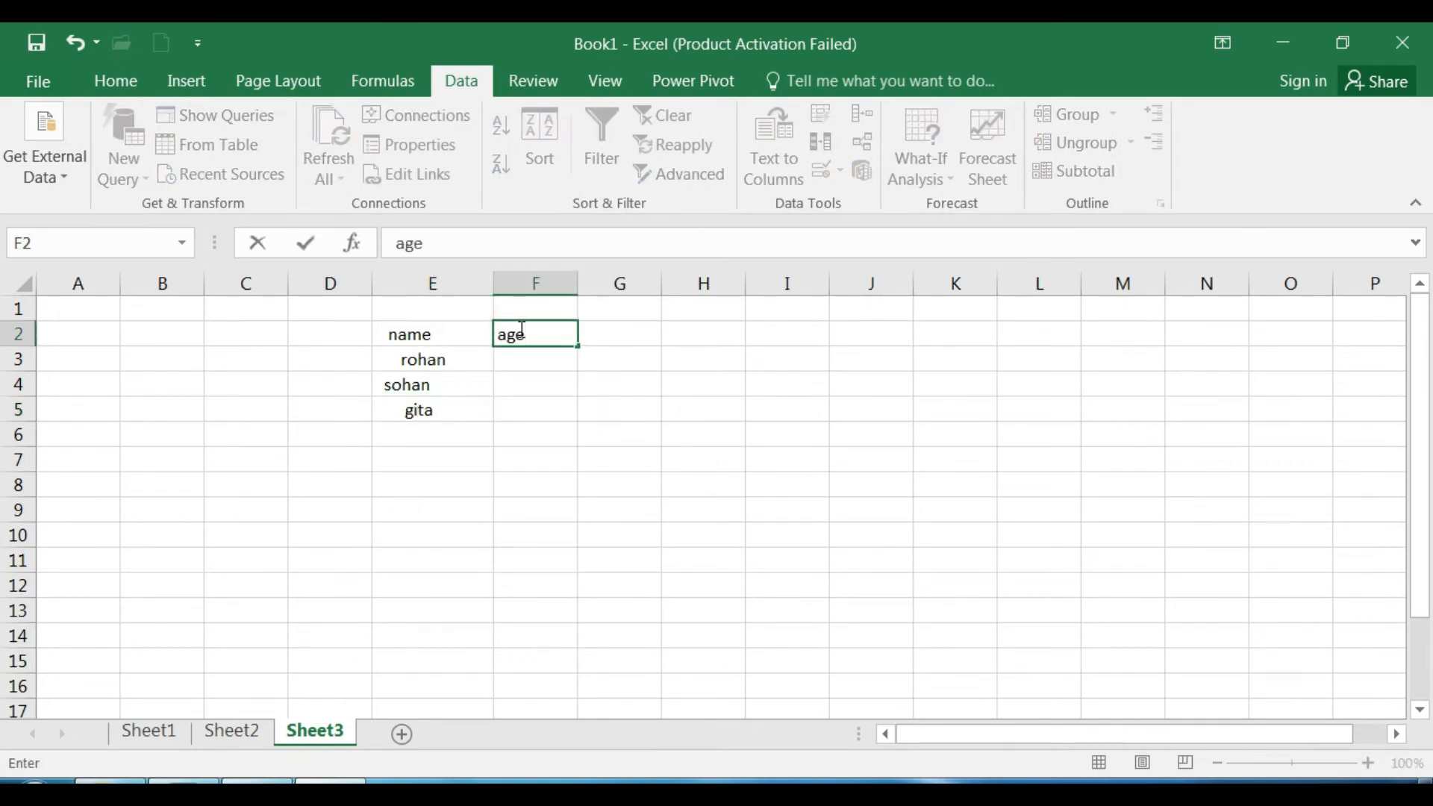
pyautogui.press('Return')
pyautogui.write('3')
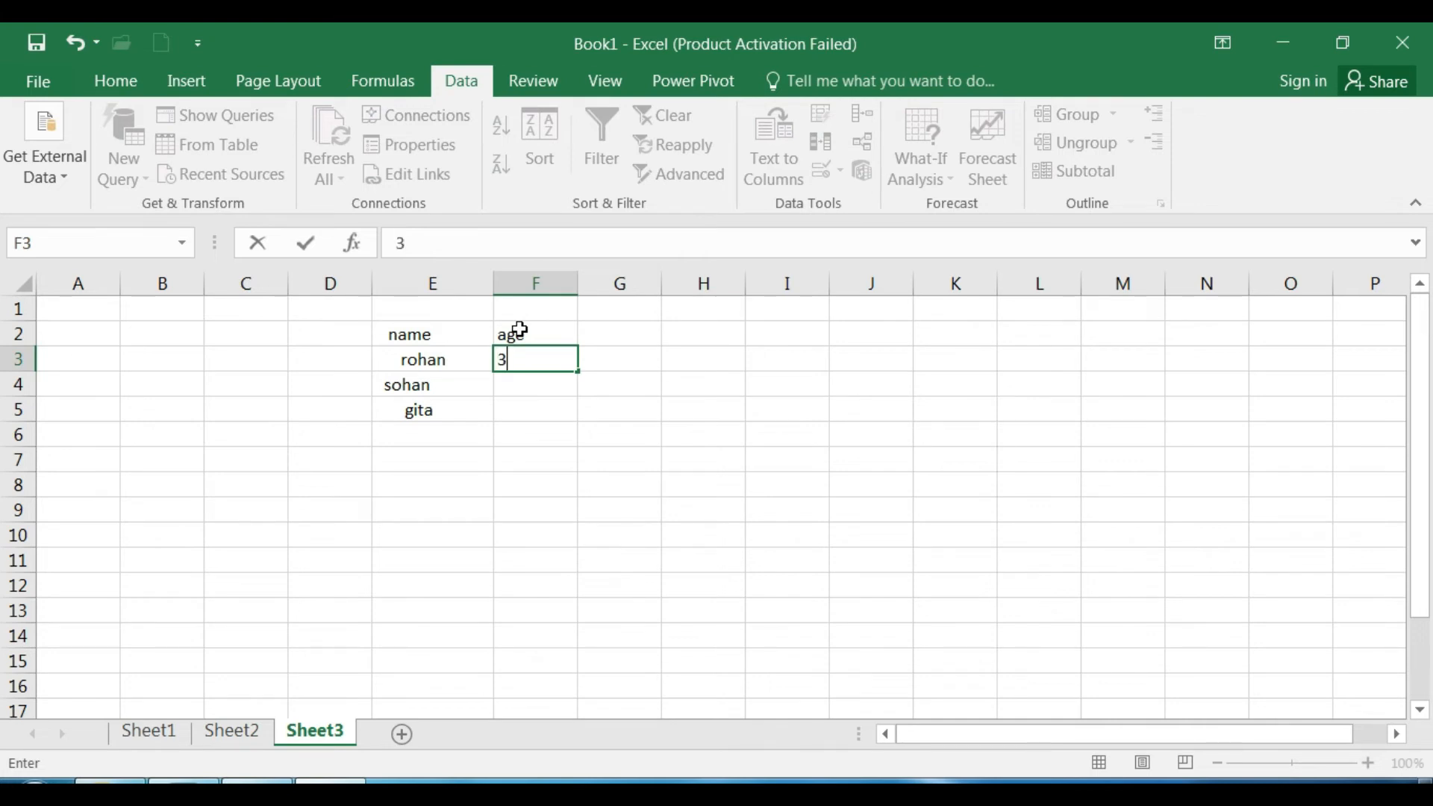
pyautogui.write('3')
pyautogui.press('Return')
pyautogui.write('3')
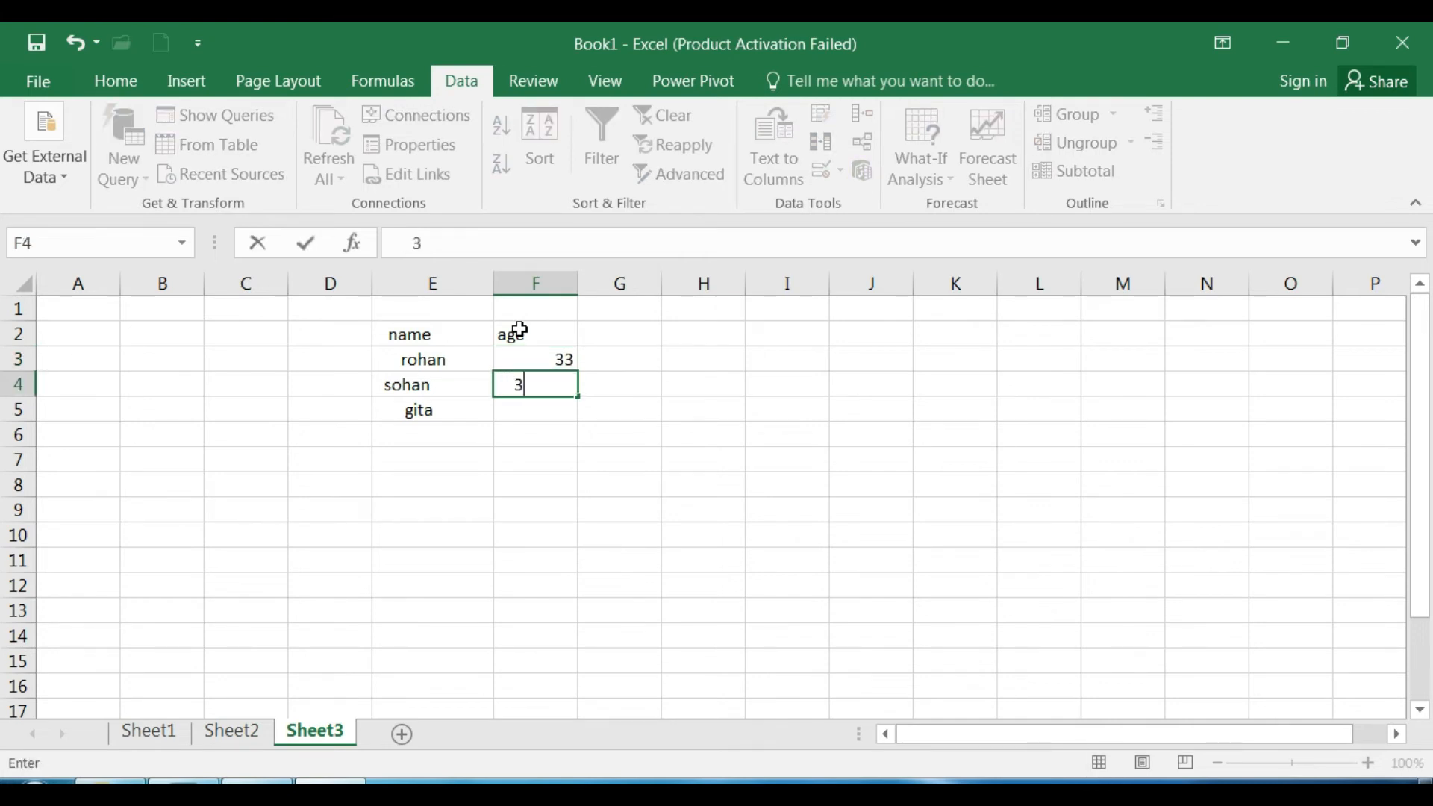
pyautogui.write('23')
pyautogui.press('Return')
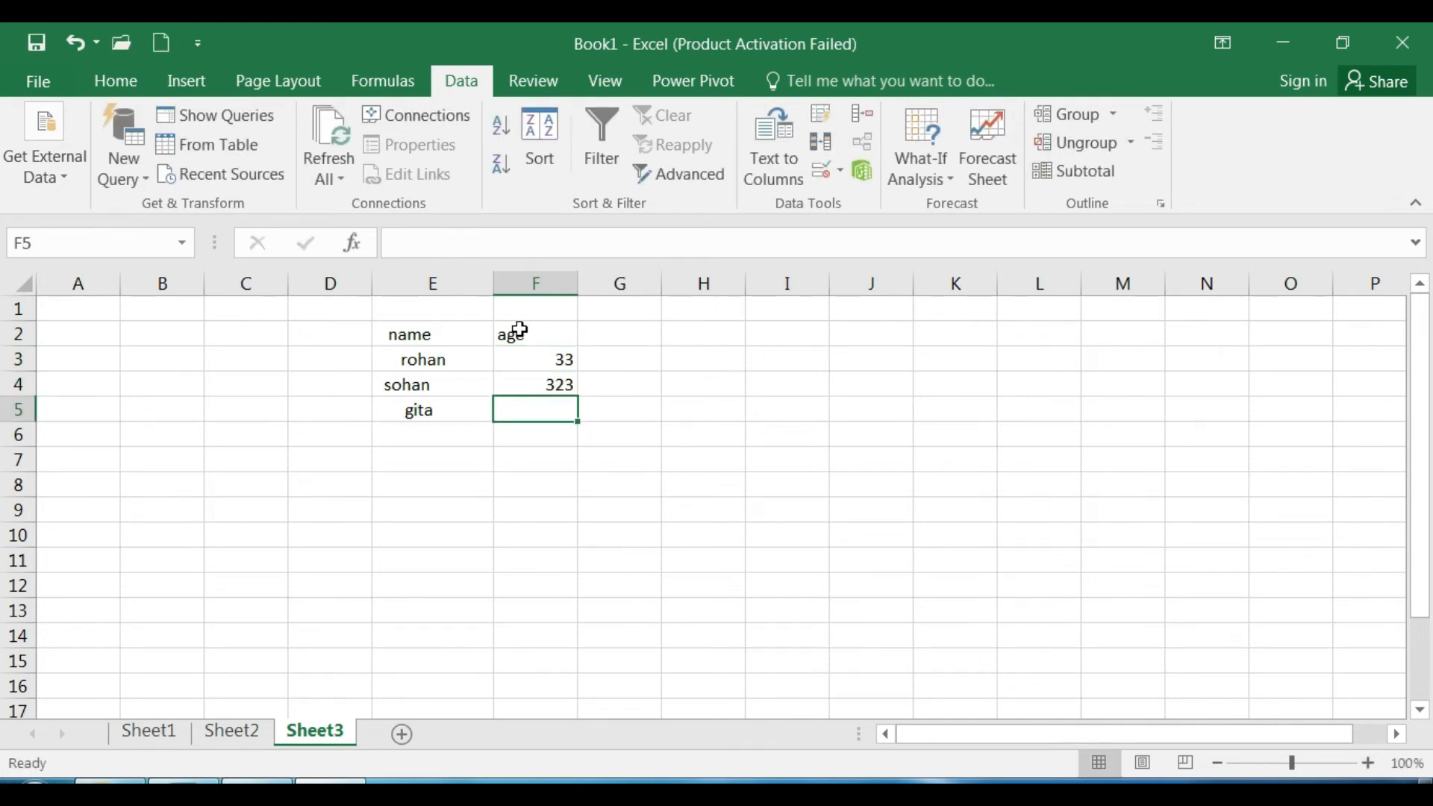
pyautogui.write('333  33')
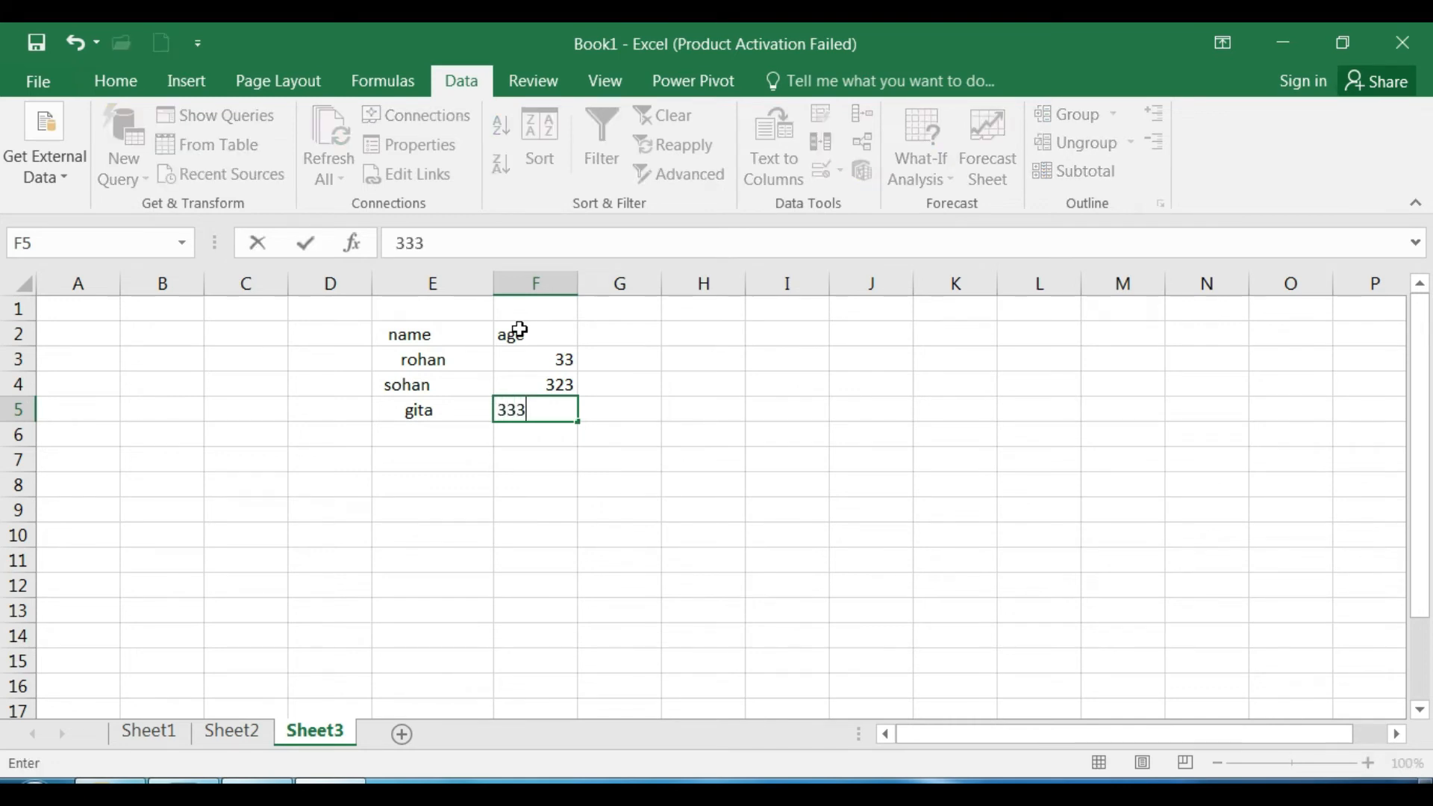
pyautogui.click(438, 537)
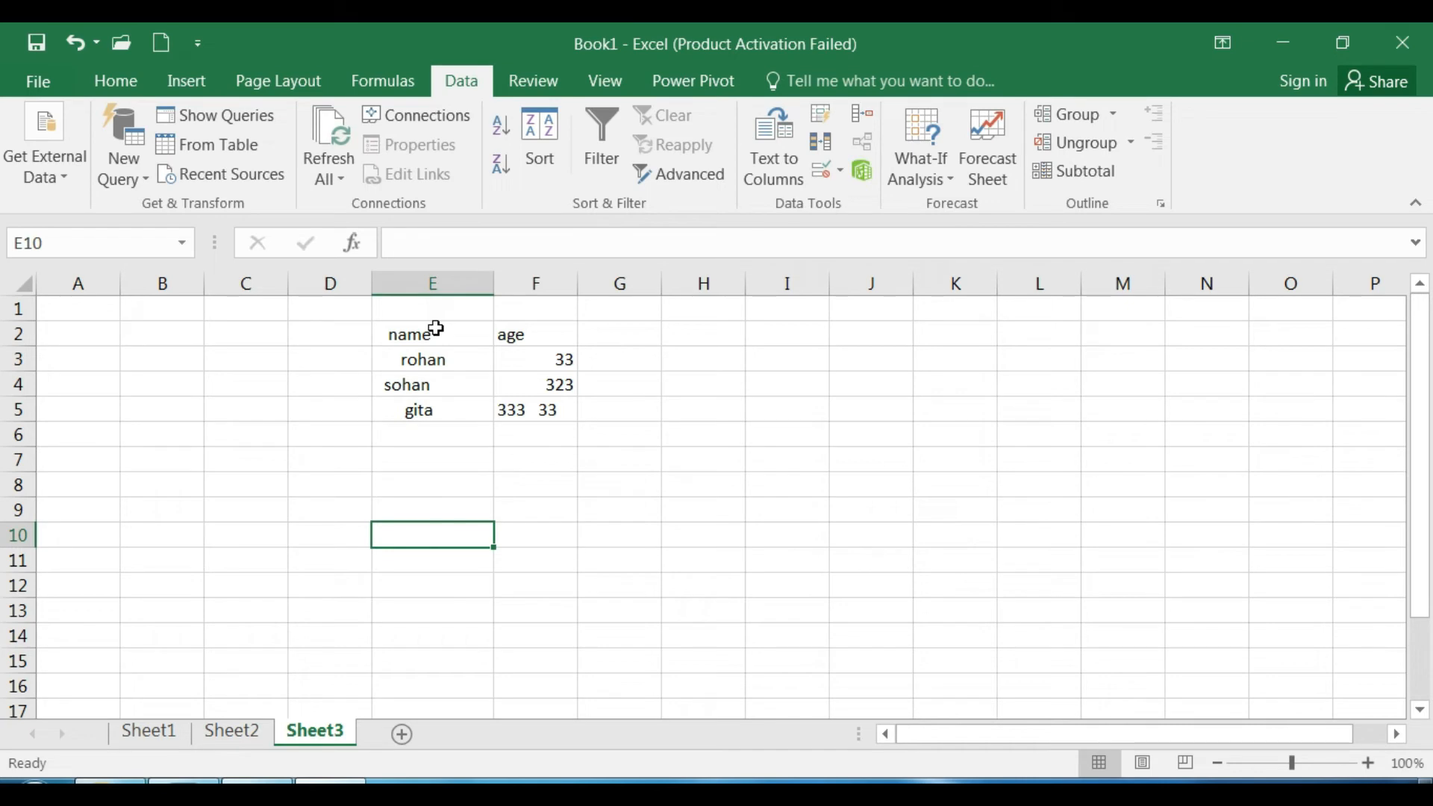
# - Create a table query with headers from range E2:F5 and maximize the Query Editor window
pyautogui.moveTo(436, 328); pyautogui.dragTo(567, 410)
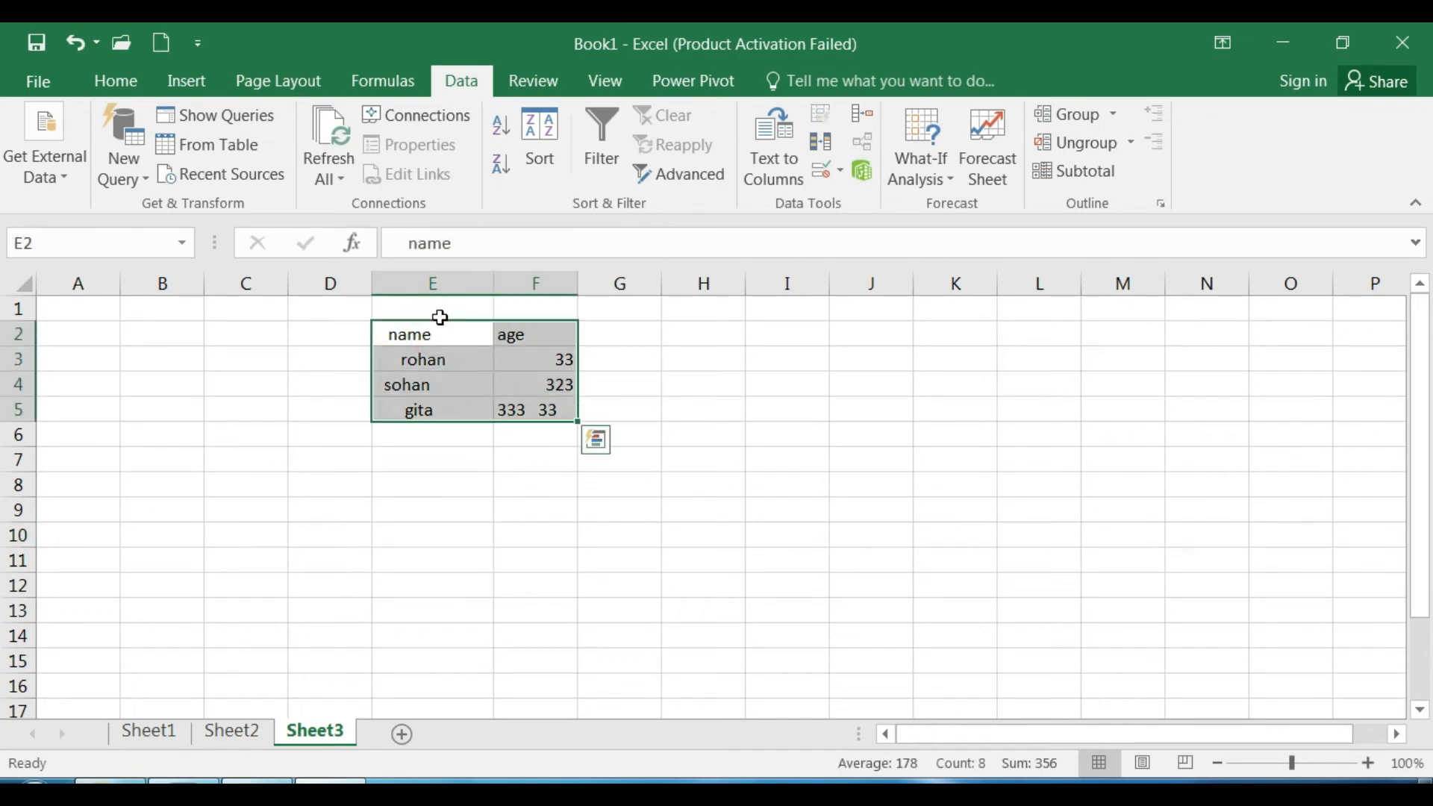
pyautogui.click(195, 147)
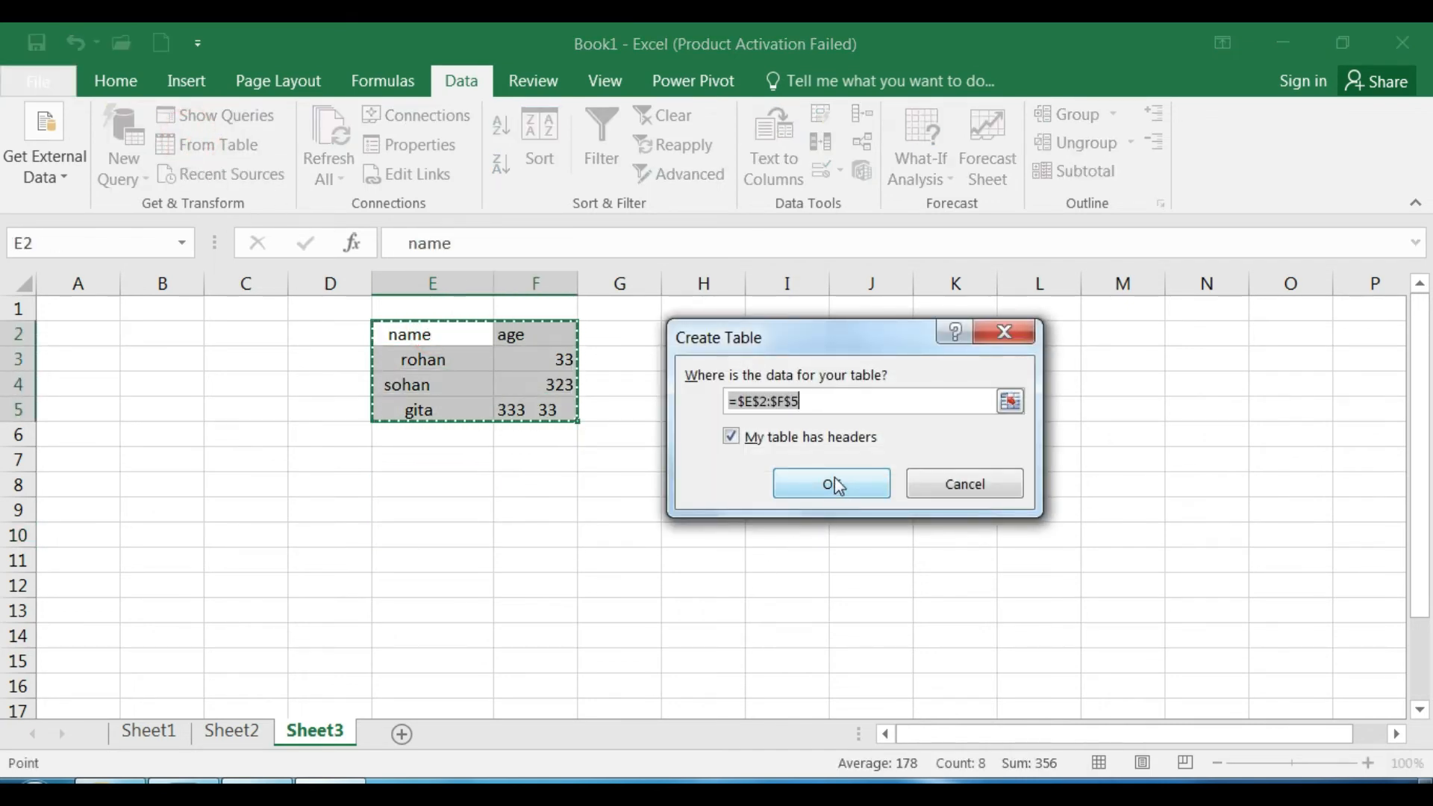
pyautogui.click(839, 486)
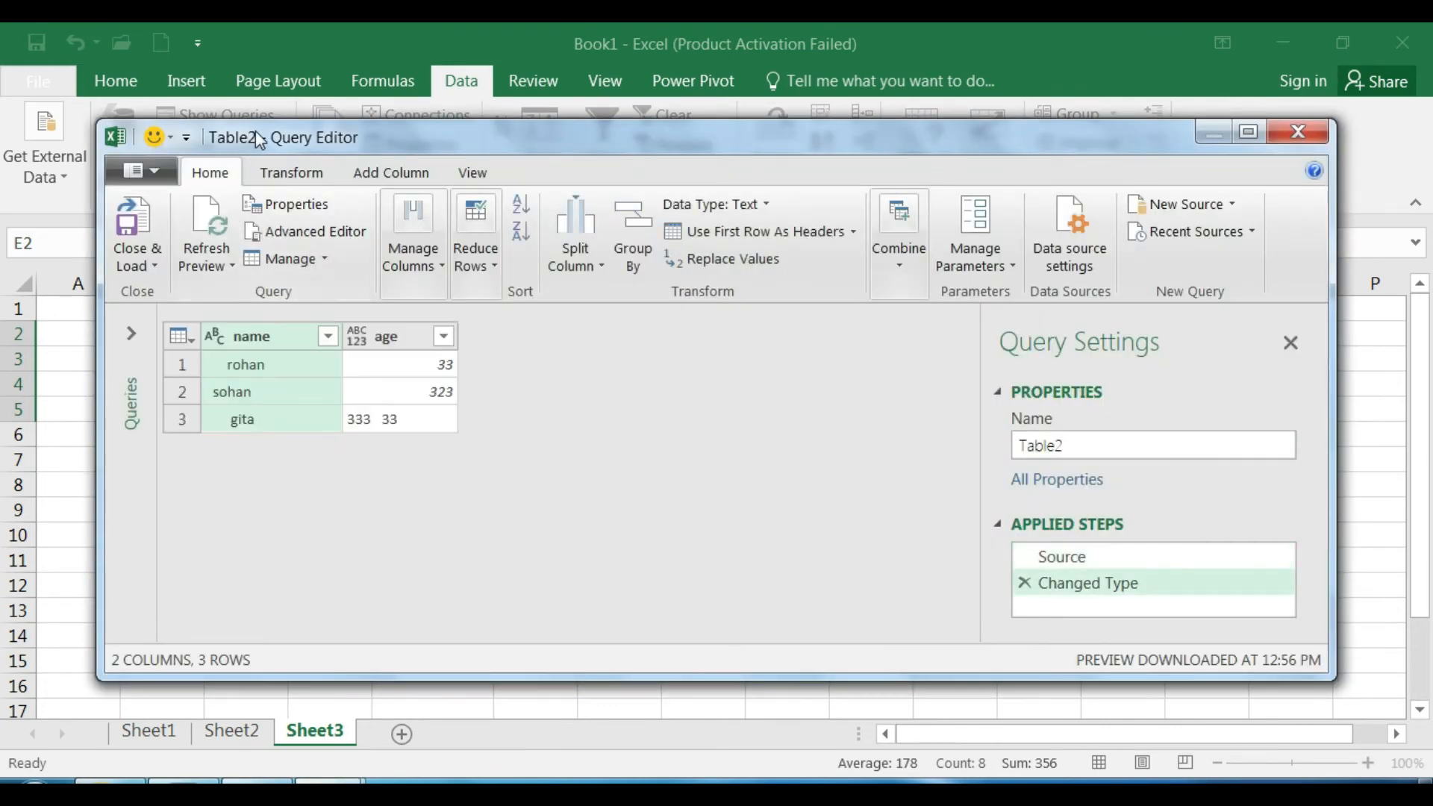
pyautogui.moveTo(255, 133); pyautogui.dragTo(340, 278)
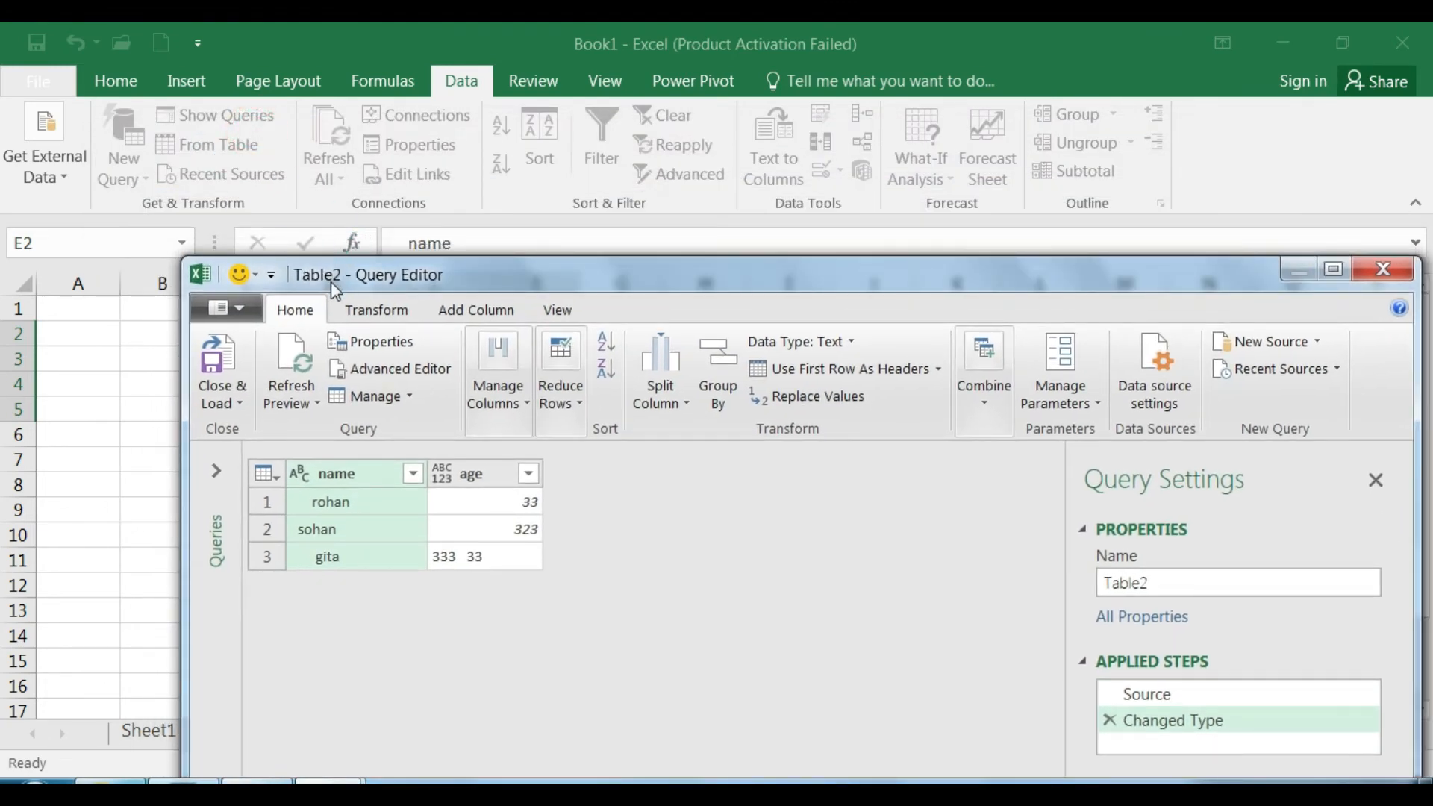
pyautogui.moveTo(355, 280); pyautogui.dragTo(312, 176)
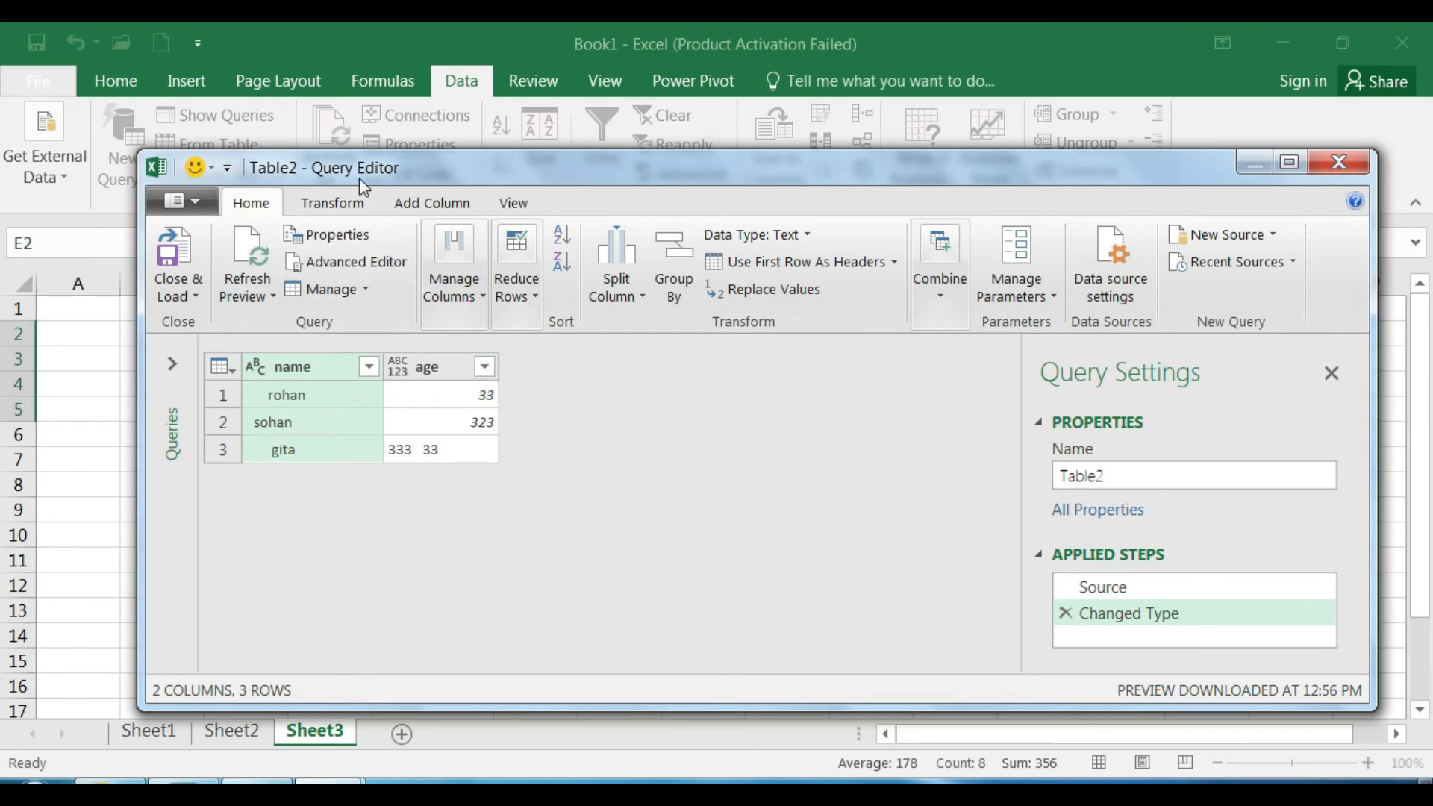
pyautogui.doubleClick(844, 172)
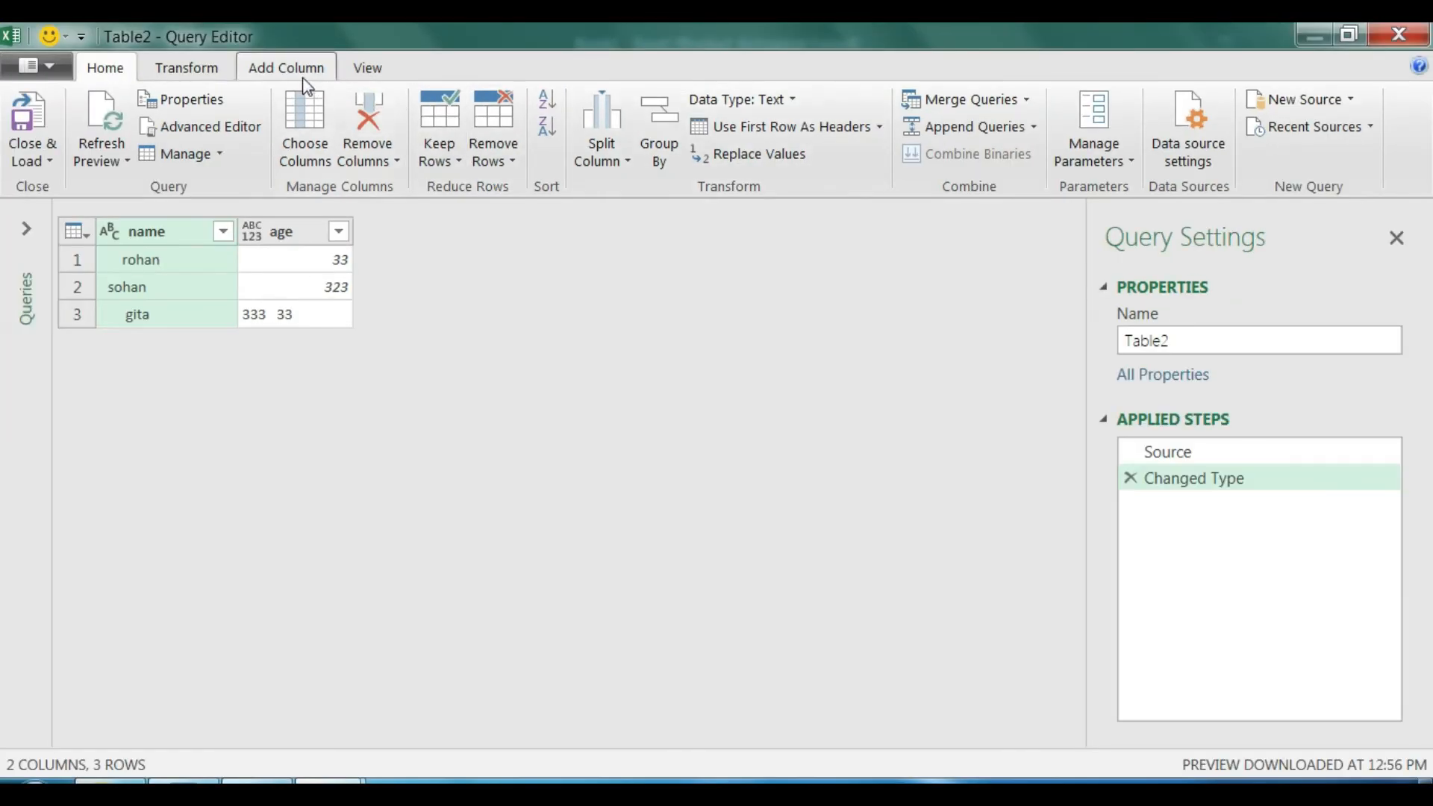
# - Trim the extra spaces from both the name and age columns of the query
pyautogui.click(216, 68)
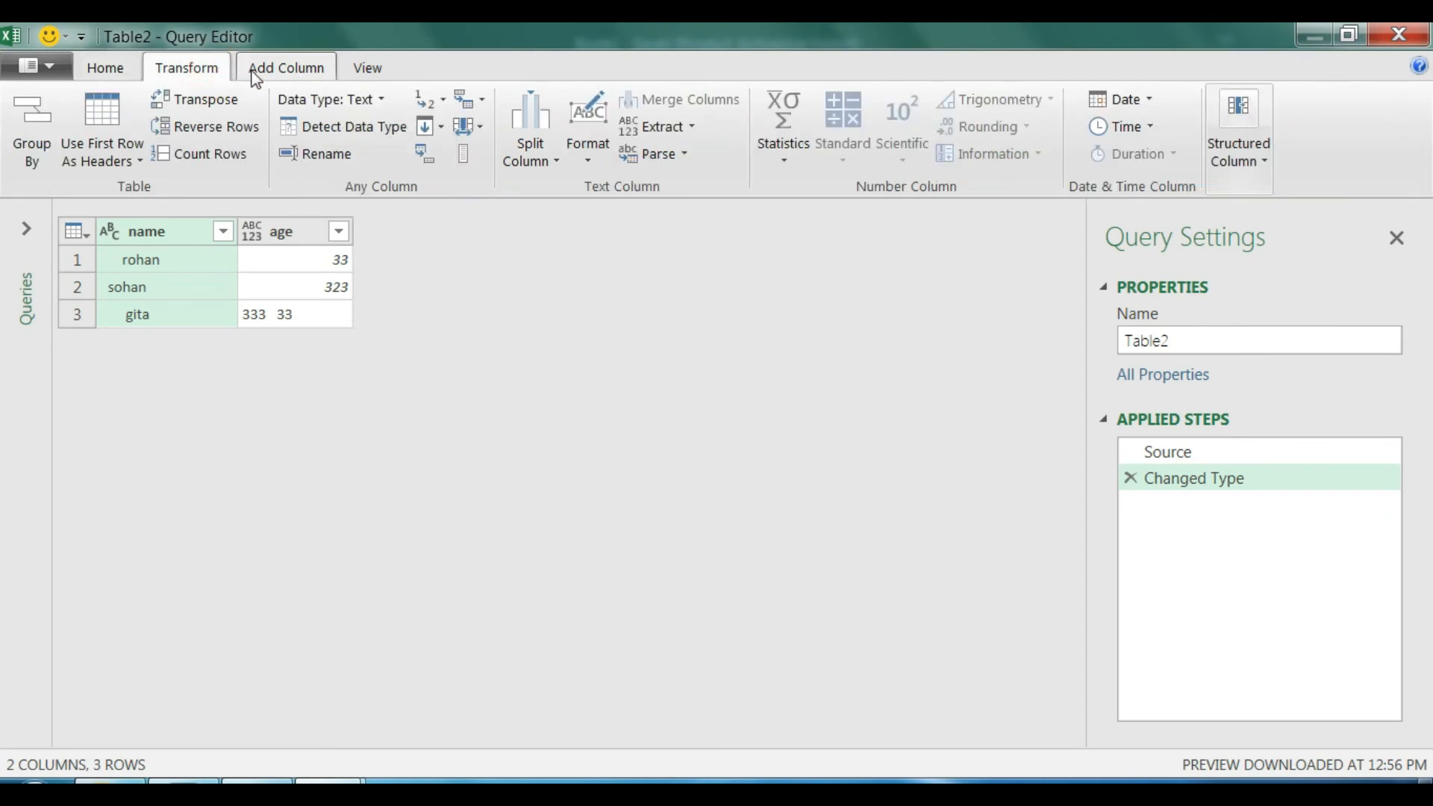
pyautogui.click(599, 158)
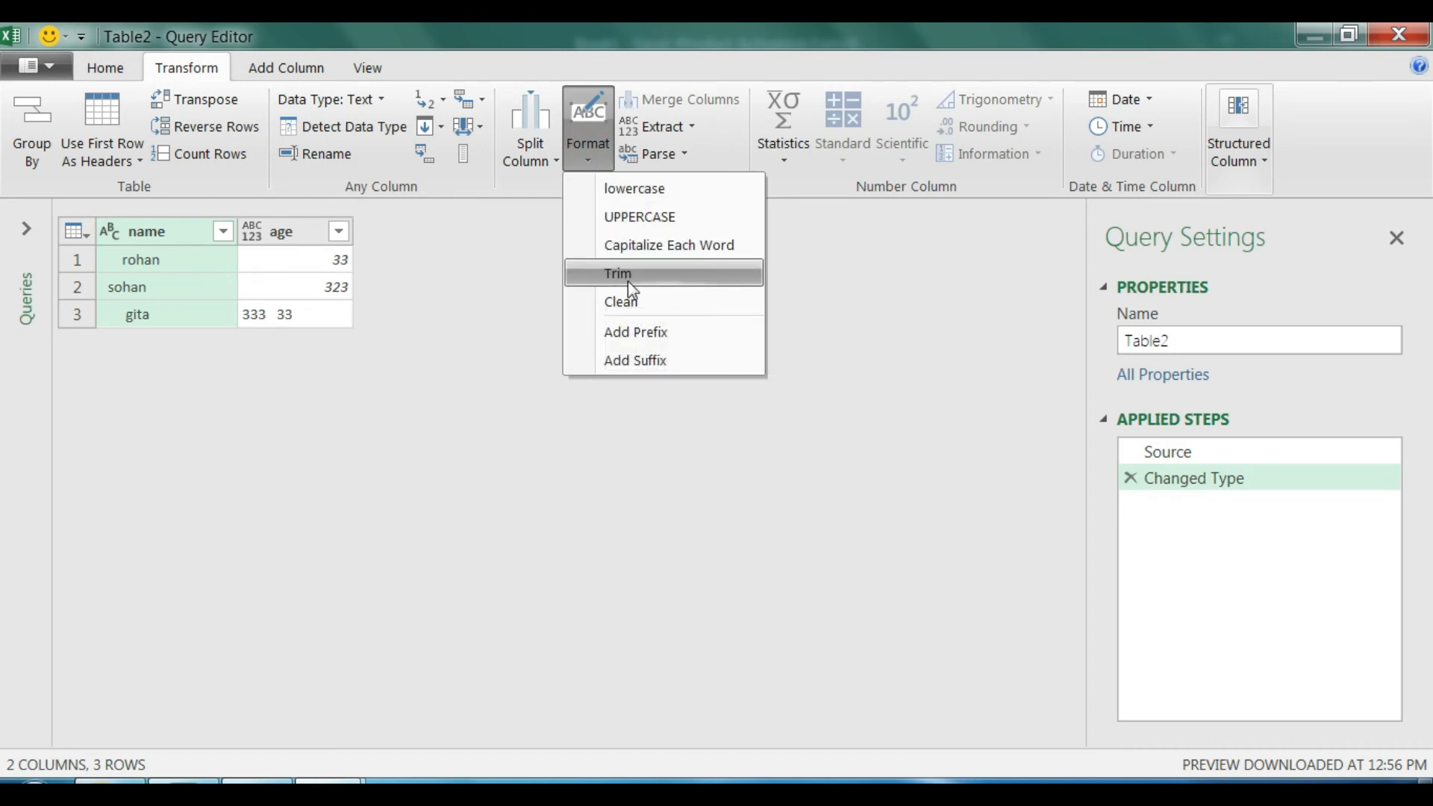
pyautogui.click(278, 287)
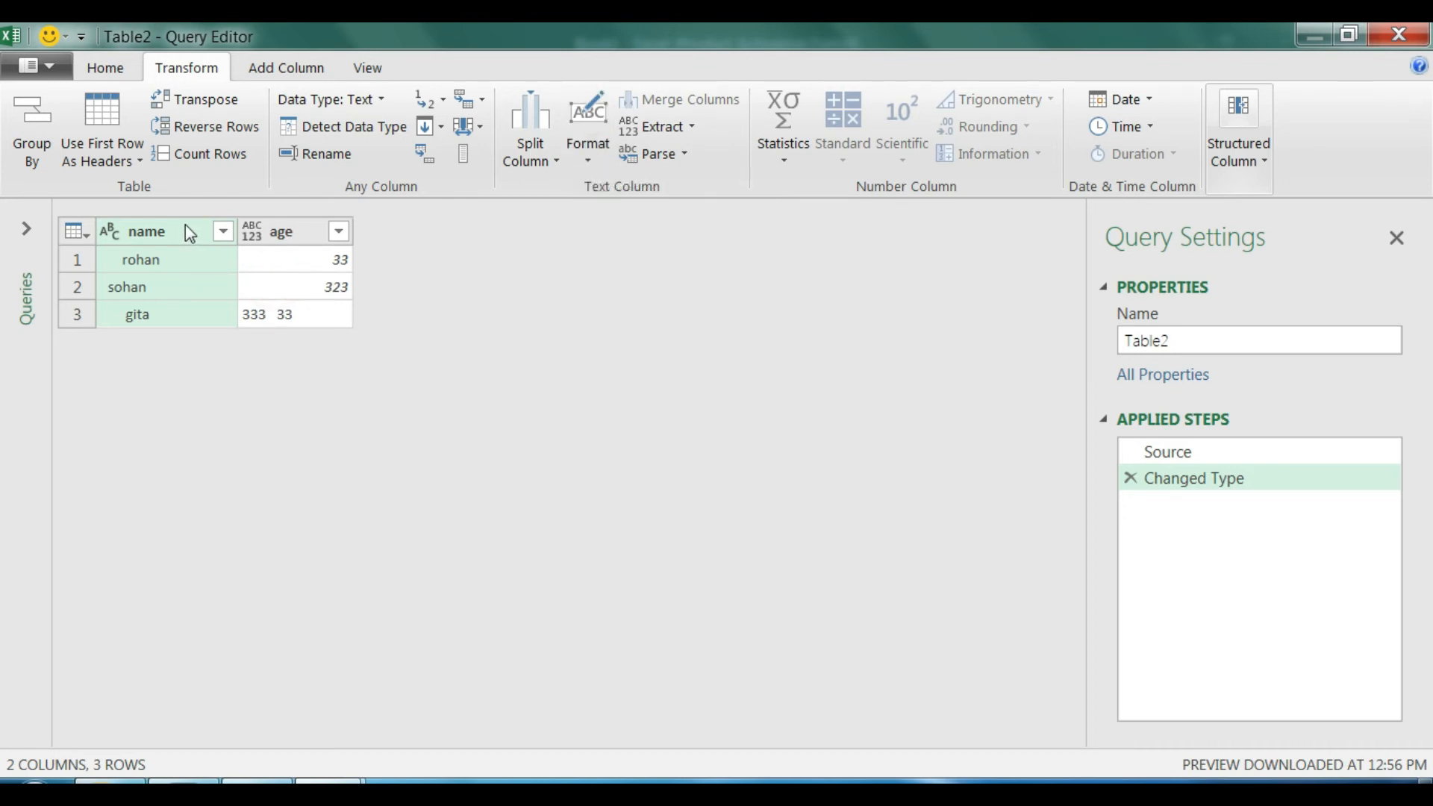
pyautogui.keyDown('ctrl'); pyautogui.click(256, 239); pyautogui.keyUp('ctrl')
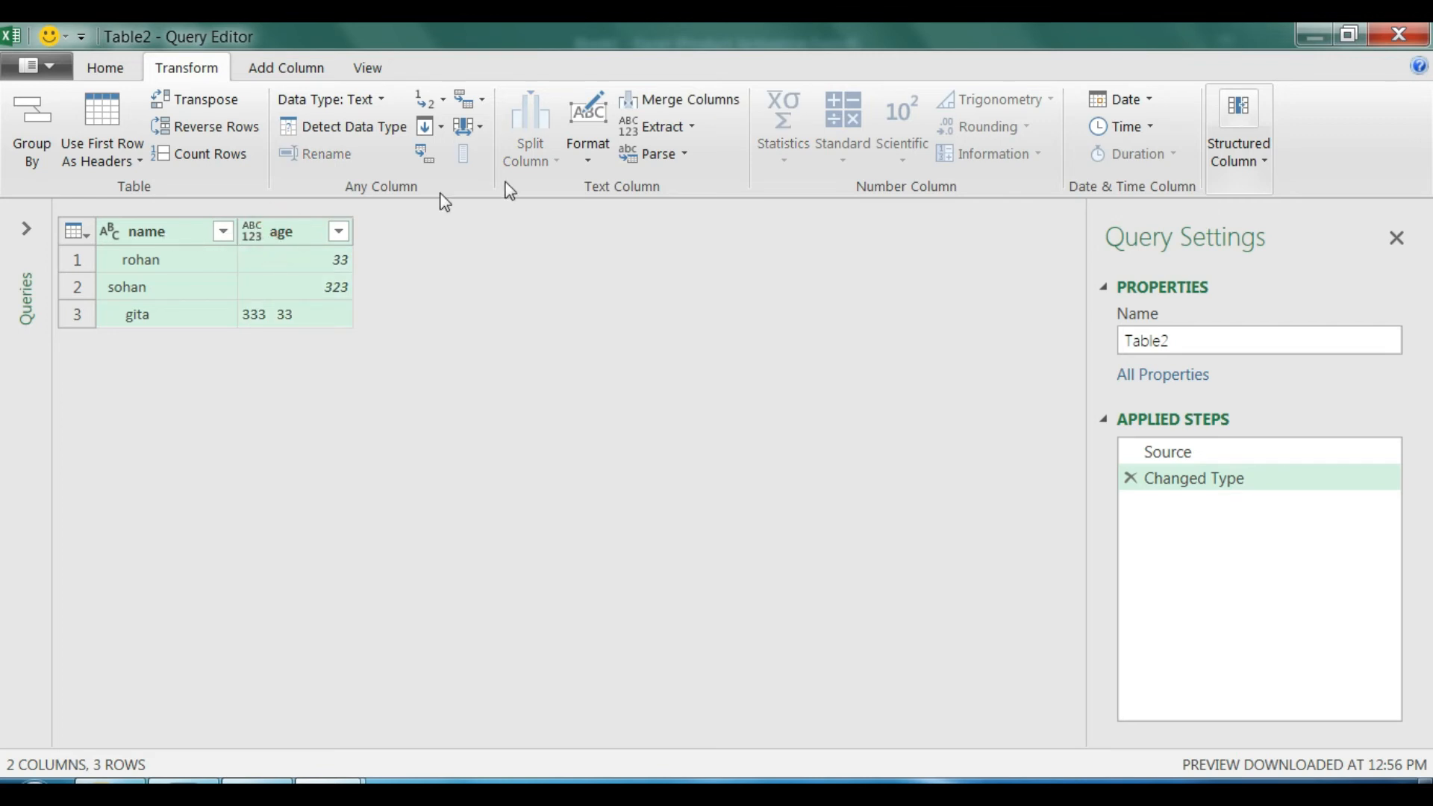
pyautogui.click(597, 147)
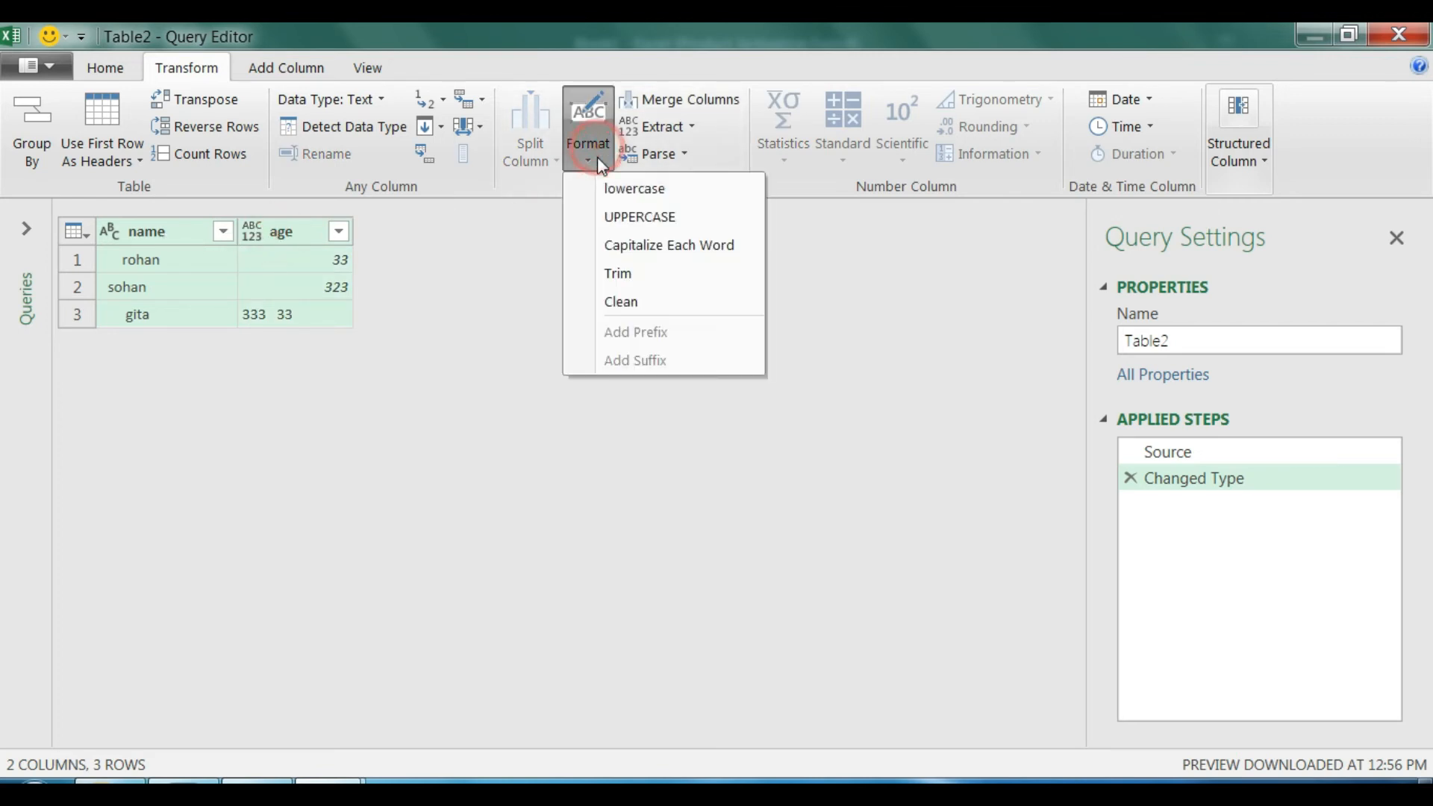
pyautogui.click(597, 270)
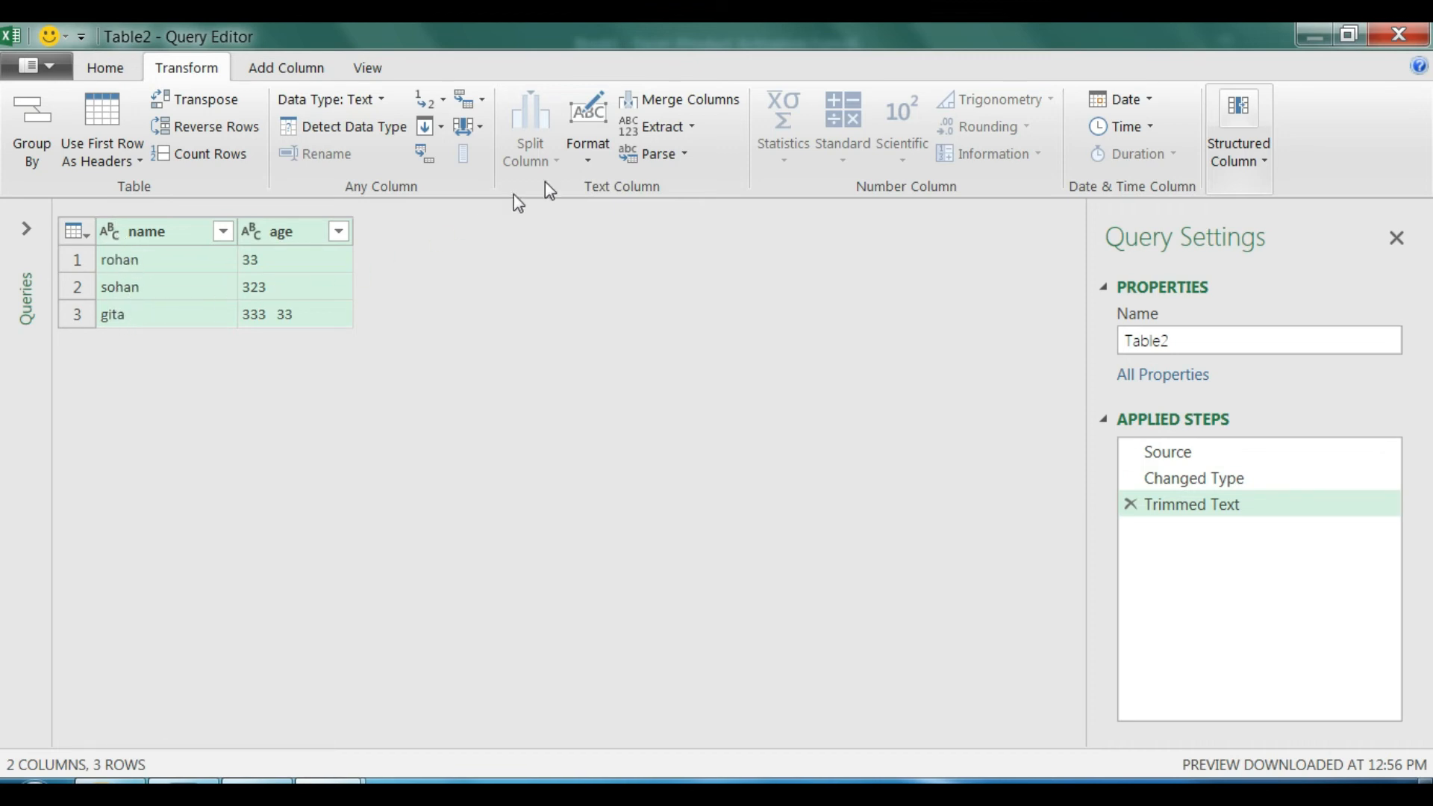
# - Convert the text of the name and age columns to UPPERCASE and subsequently to lowercase
pyautogui.click(588, 138)
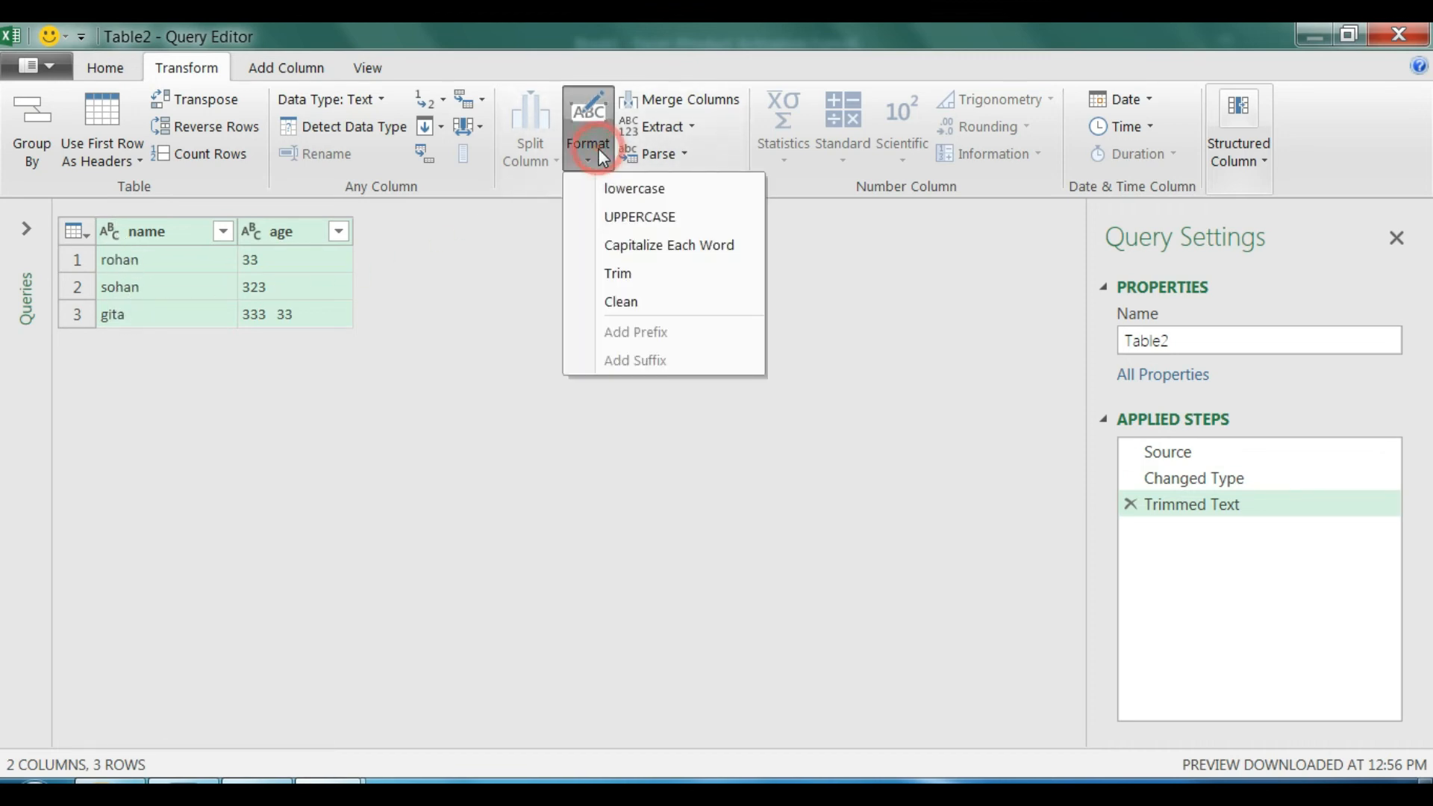
pyautogui.click(614, 218)
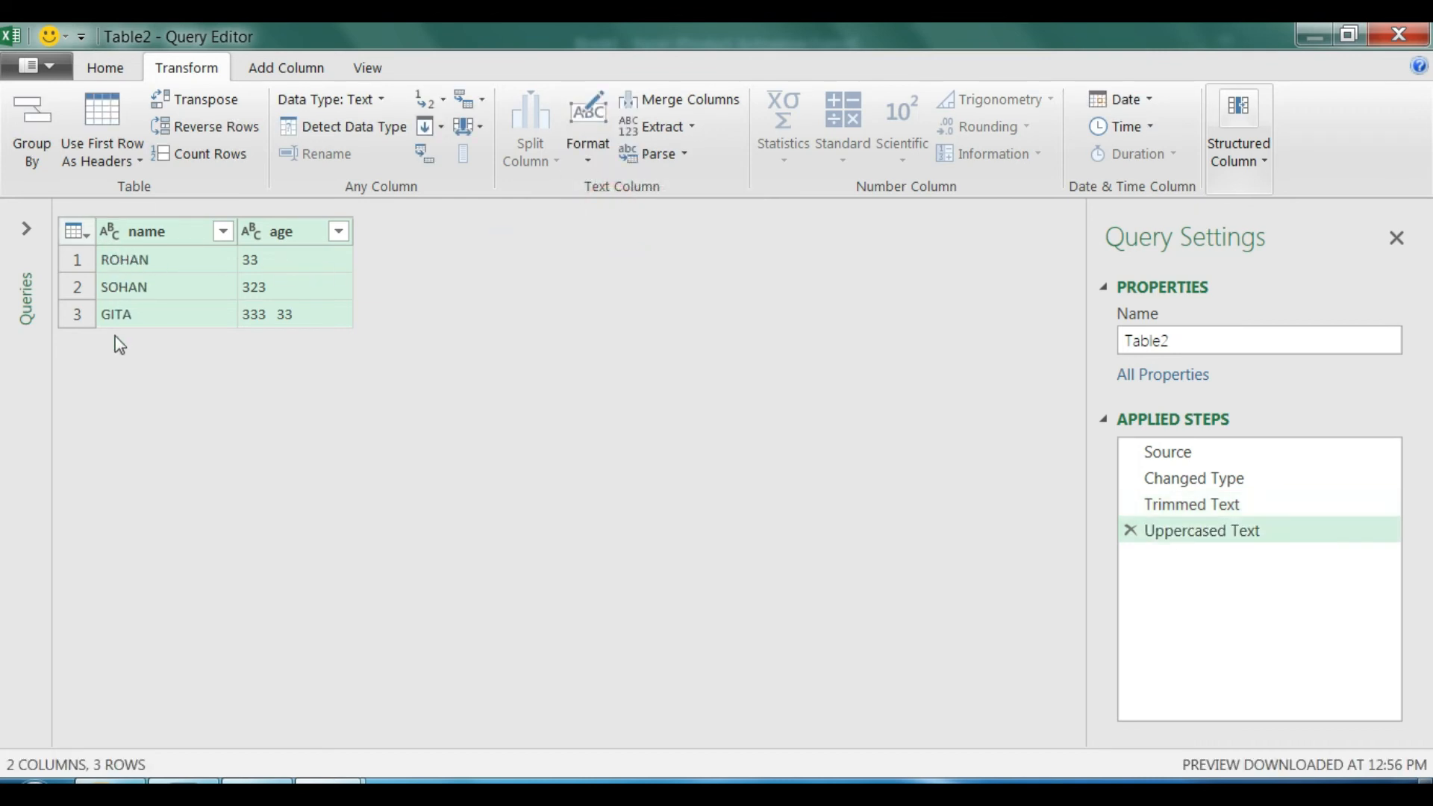
pyautogui.click(604, 140)
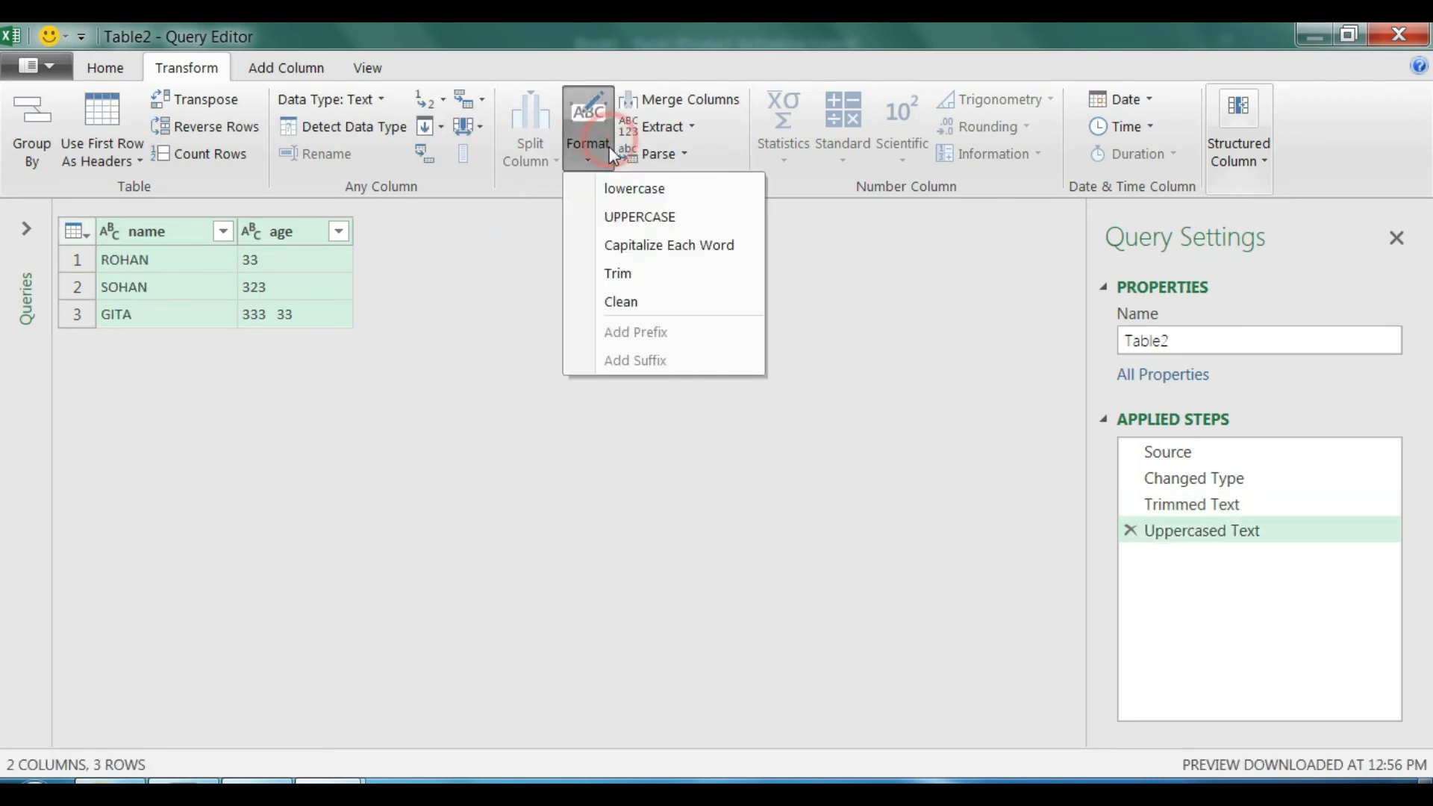
pyautogui.click(608, 189)
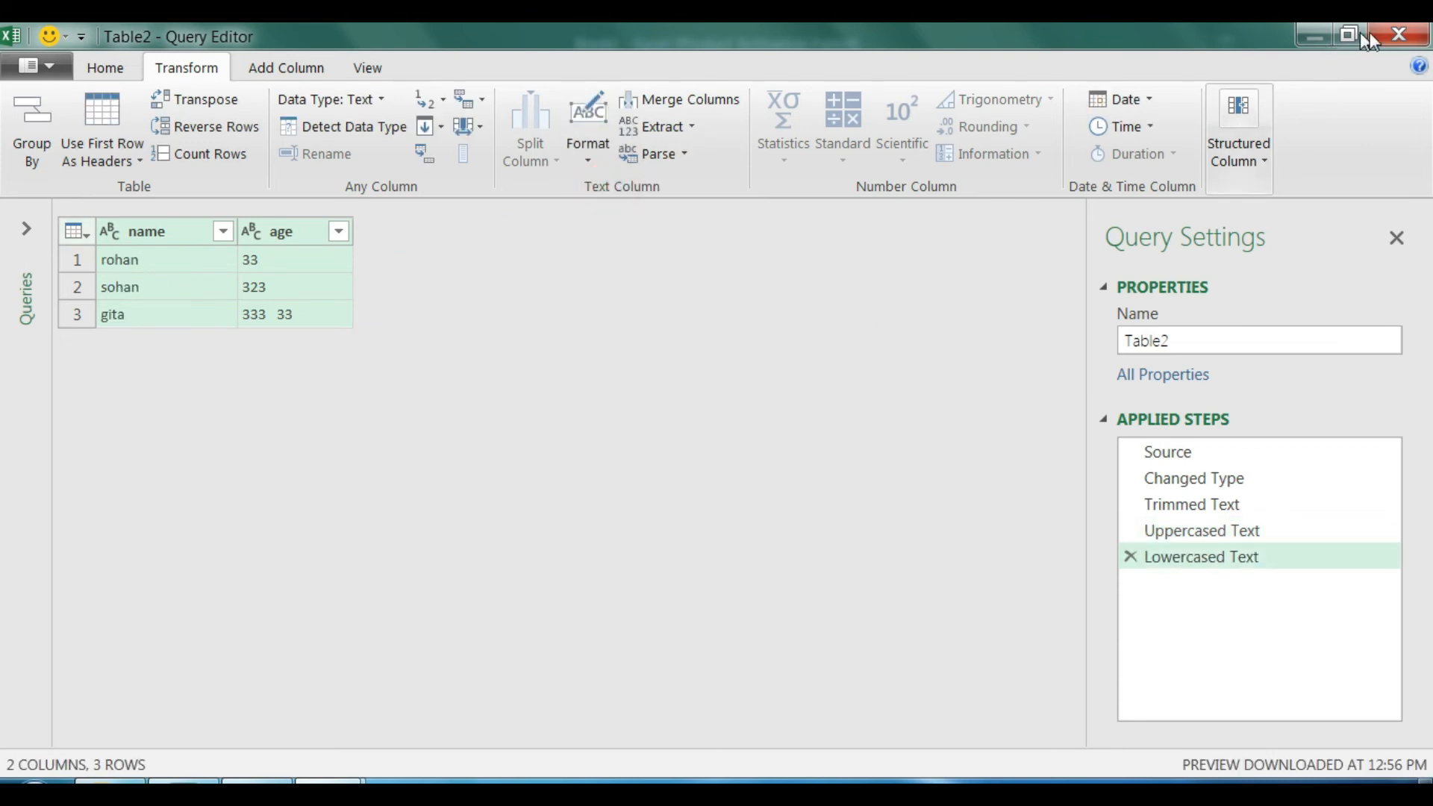
# - Close the Query Editor keeping the changes so the query loads into the workbook, and add a new worksheet after Sheet4
pyautogui.click(1394, 41)
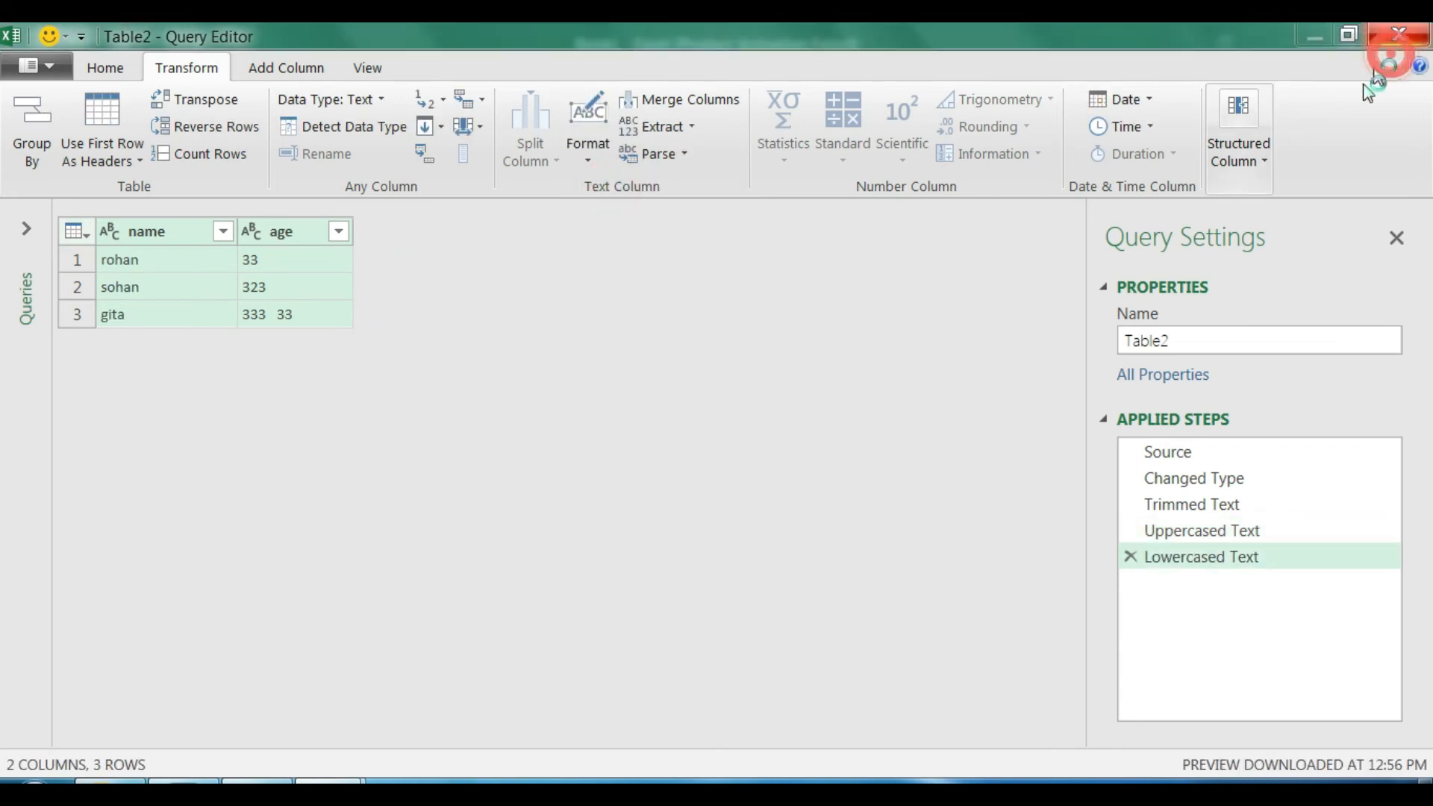
pyautogui.click(748, 455)
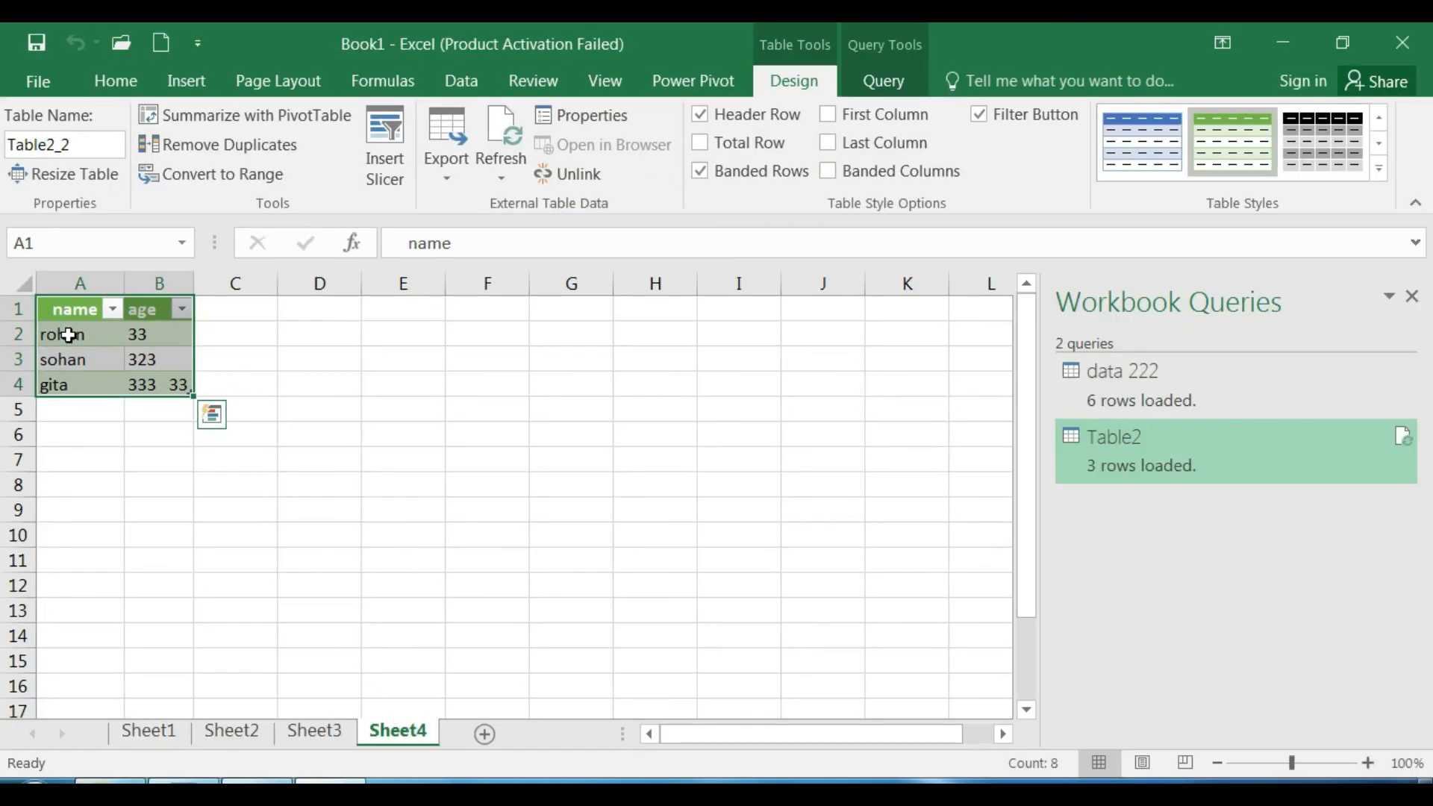
pyautogui.hotkey('ctrl', 'q')
pyautogui.click(115, 355)
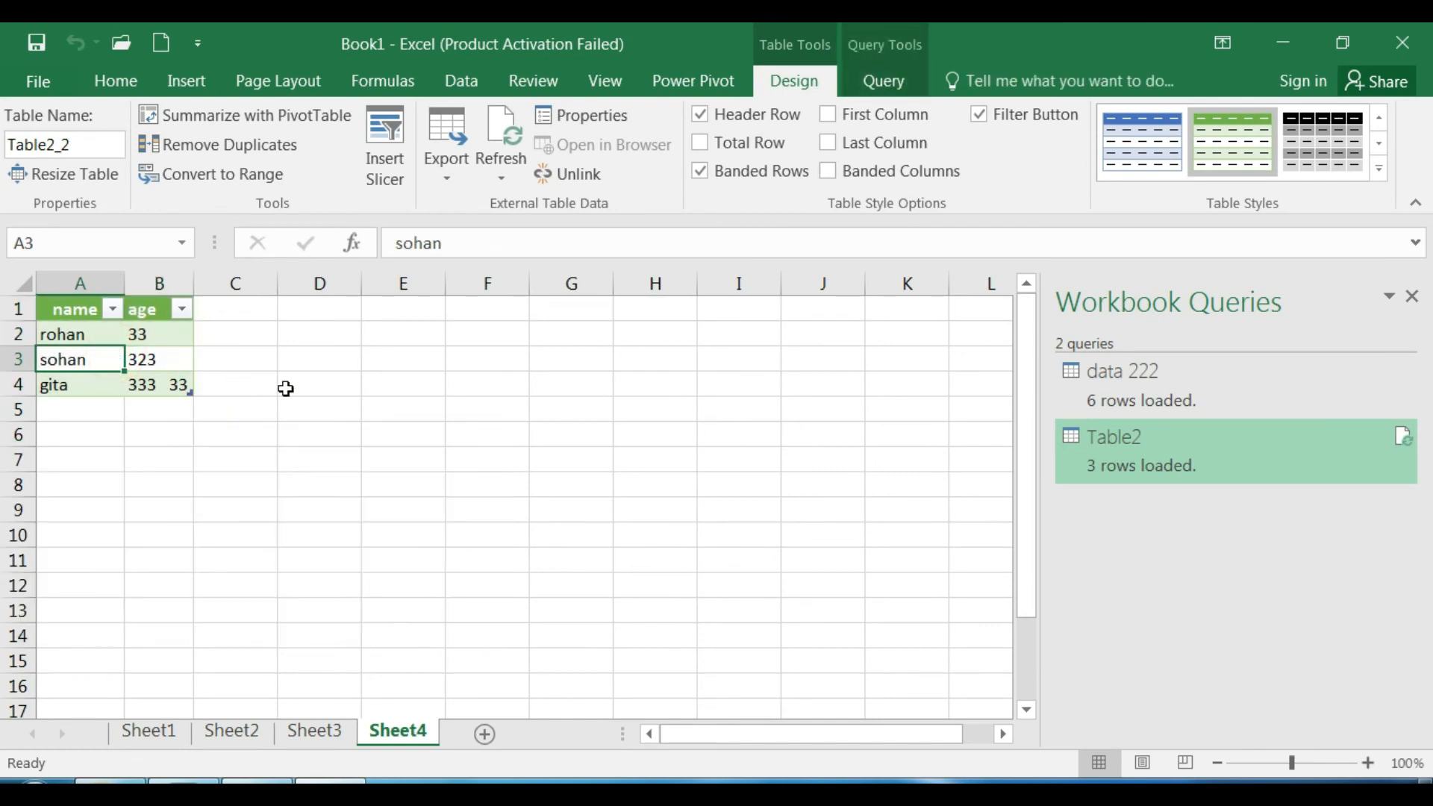
pyautogui.click(485, 735)
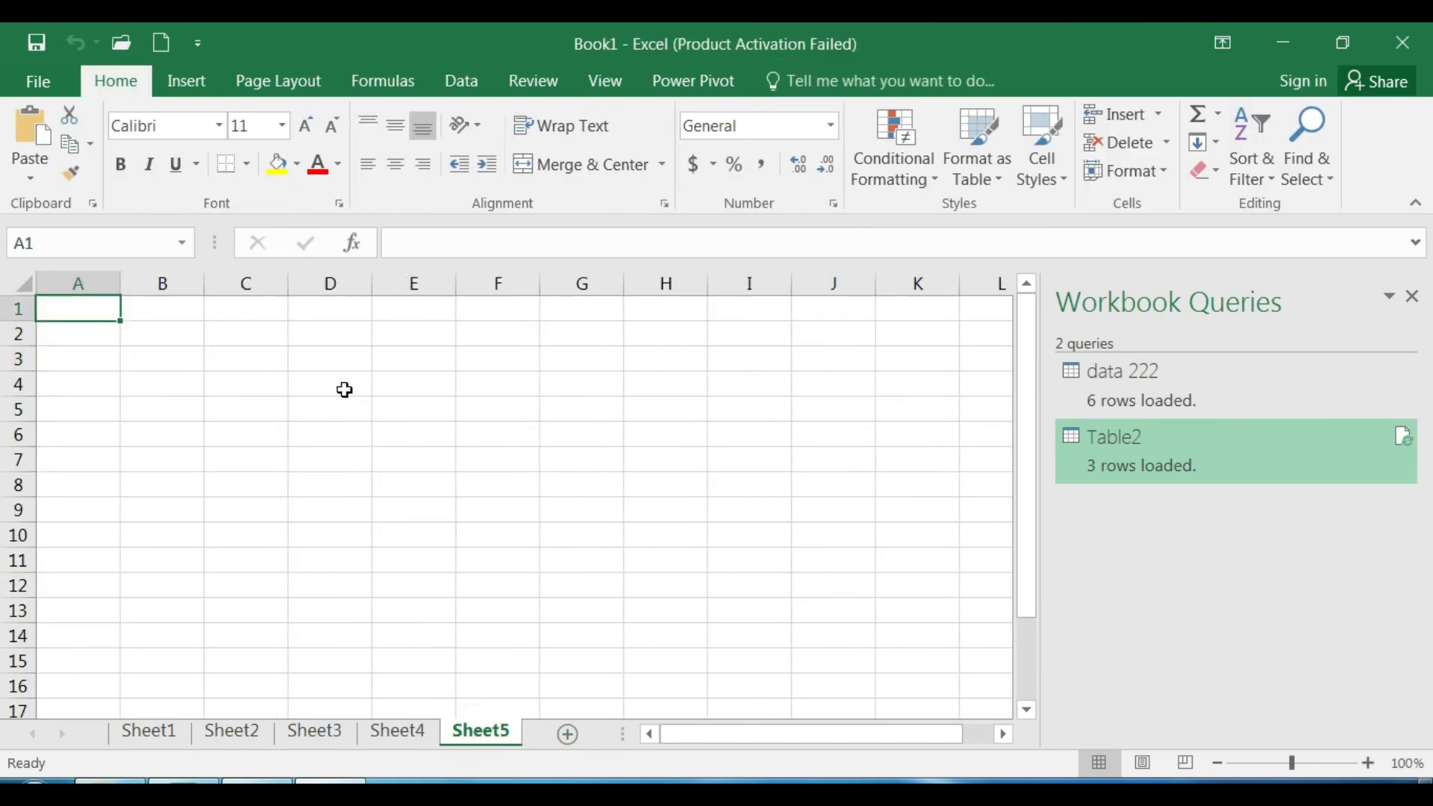
# - Create a new From Table query from the name and age table on Sheet4
pyautogui.click(341, 359)
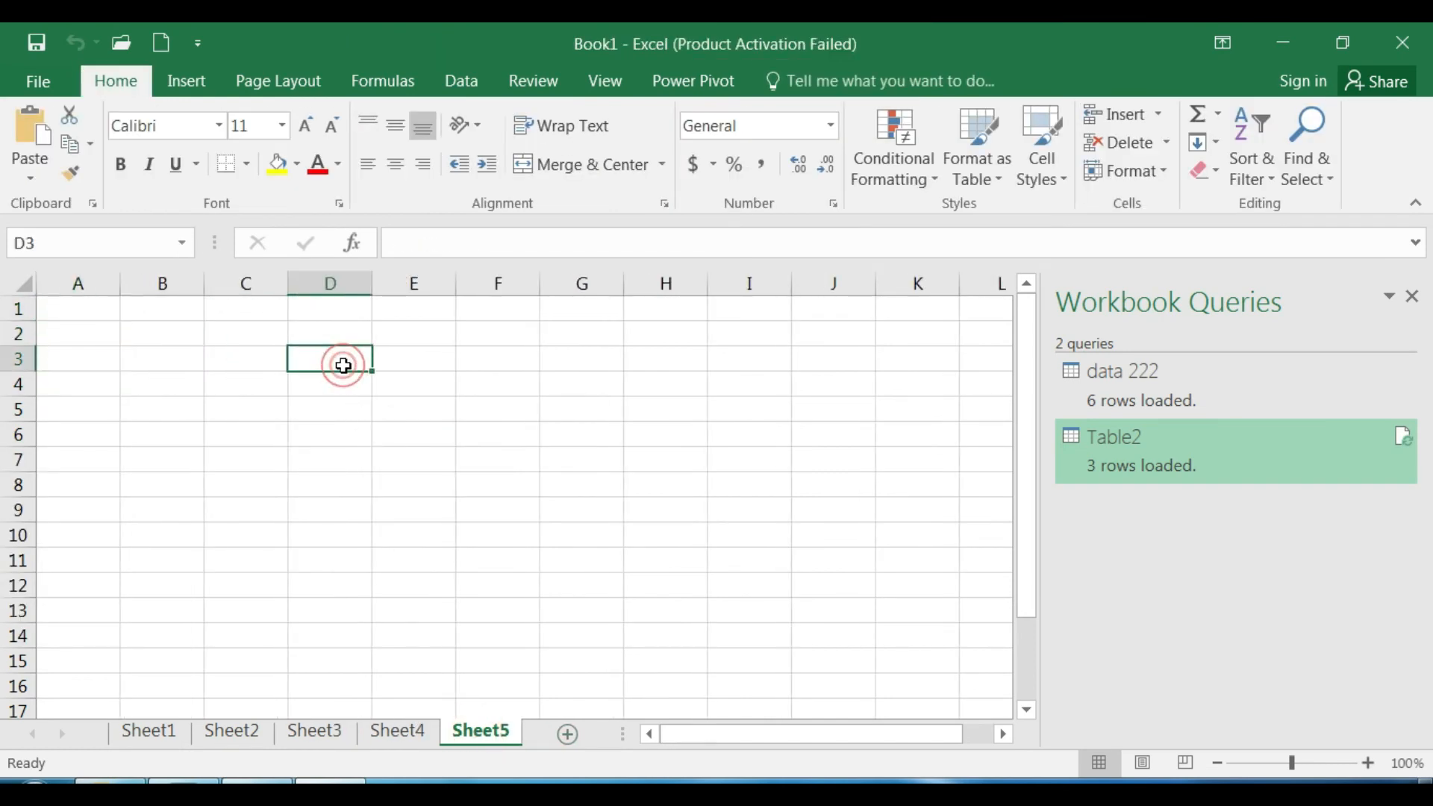
pyautogui.click(403, 734)
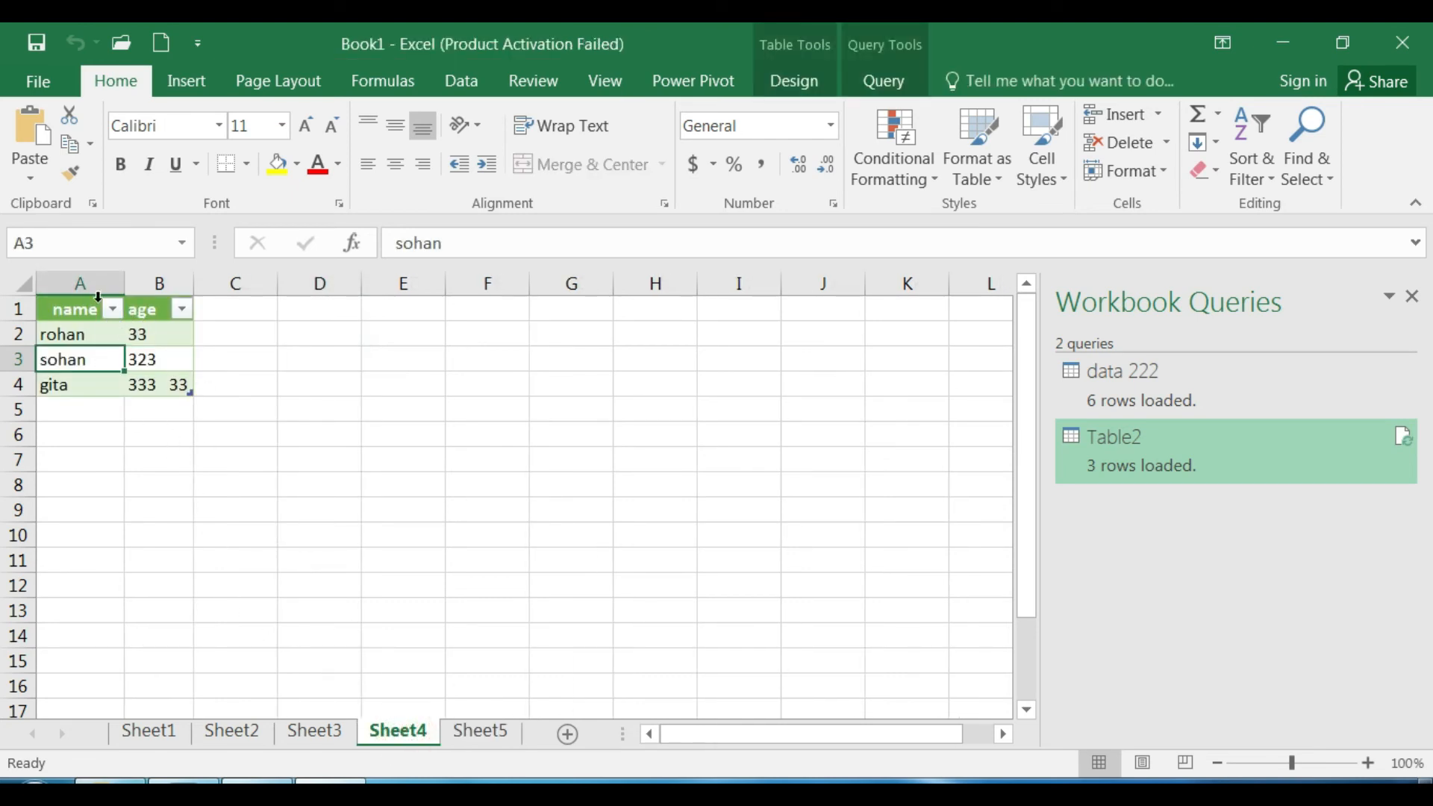
pyautogui.click(77, 323)
pyautogui.click(462, 80)
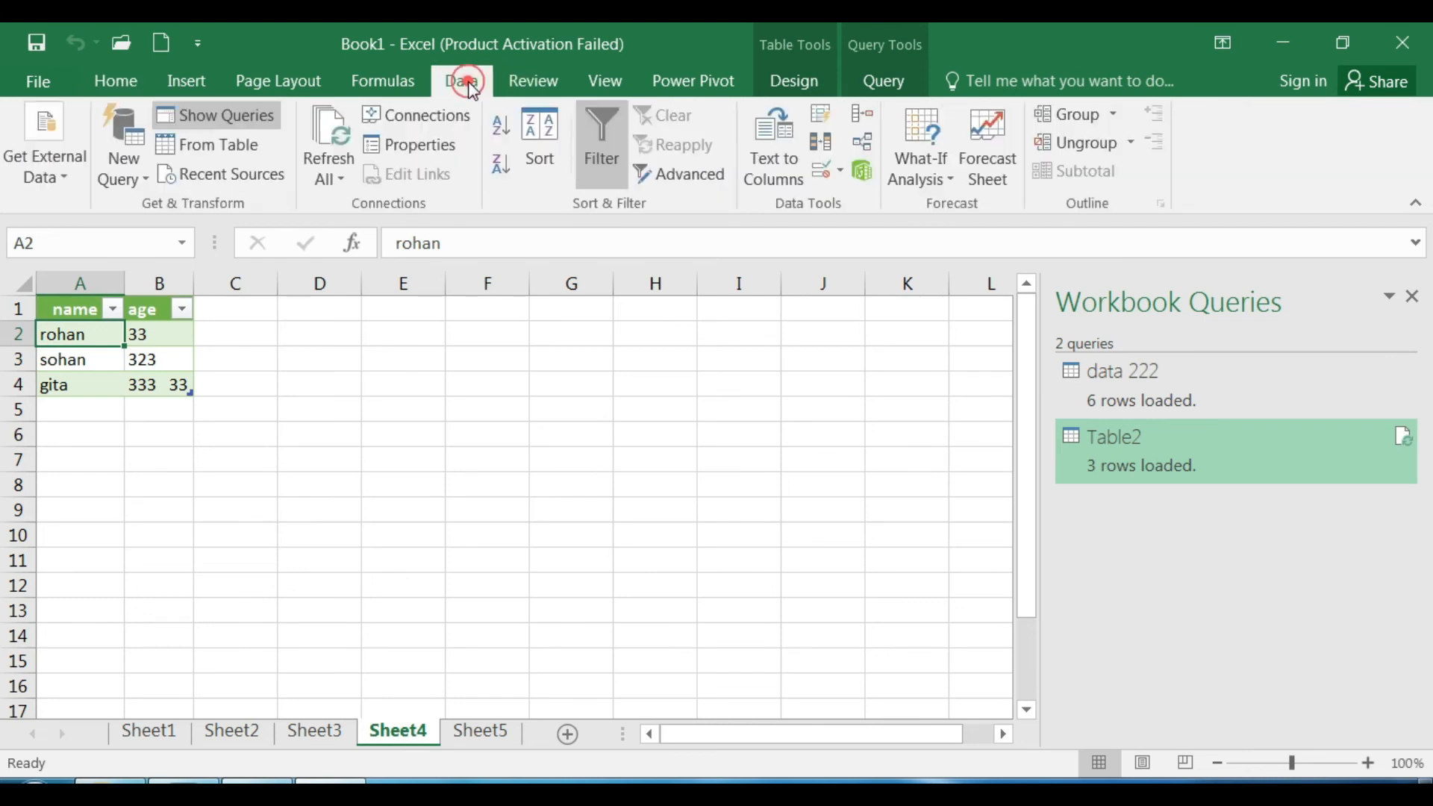
pyautogui.moveTo(81, 297); pyautogui.dragTo(159, 361)
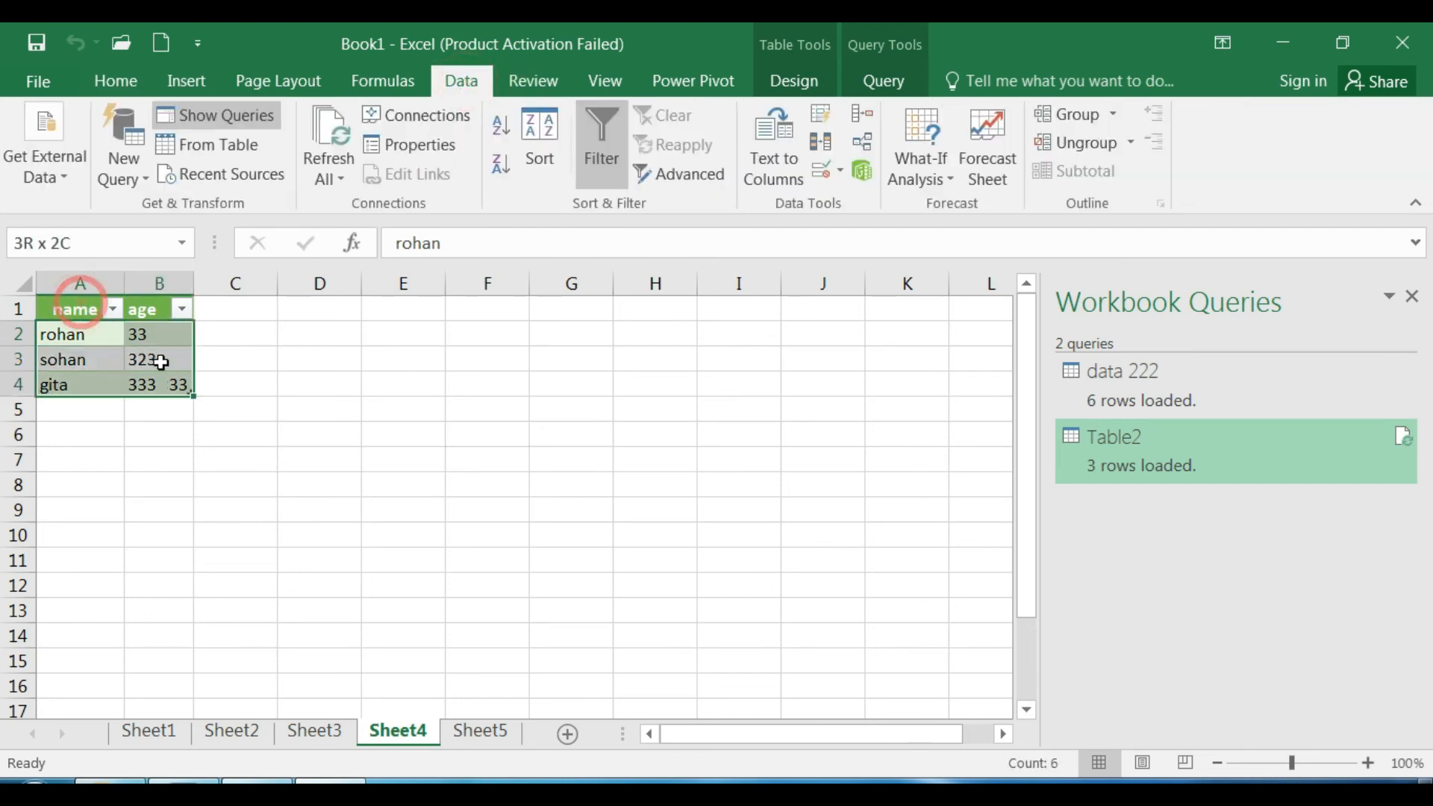
pyautogui.click(218, 154)
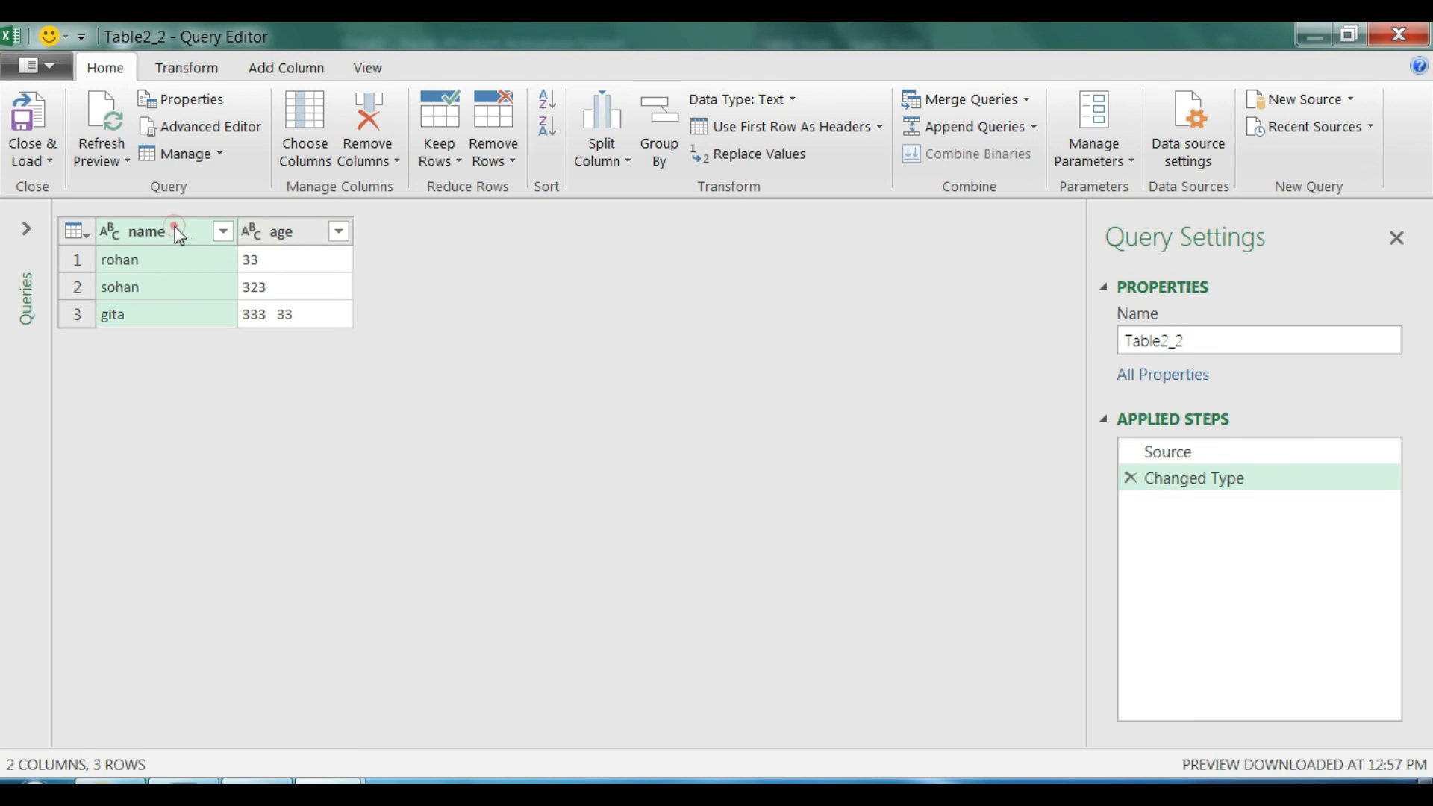
# - Convert the text of both the name and age columns in the new query to UPPERCASE
pyautogui.click(276, 233)
pyautogui.keyDown('ctrl'); pyautogui.click(166, 233); pyautogui.keyUp('ctrl')
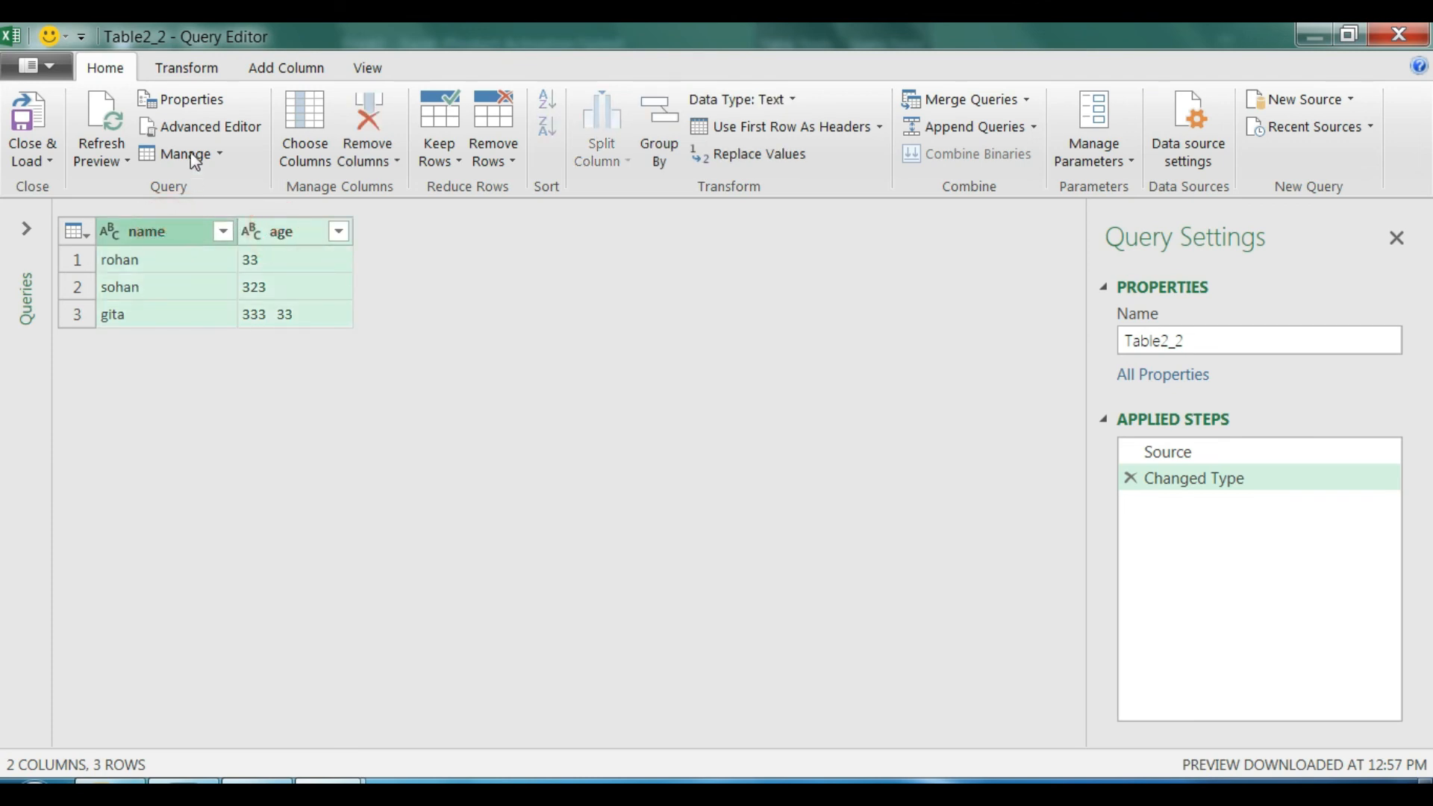
pyautogui.click(200, 67)
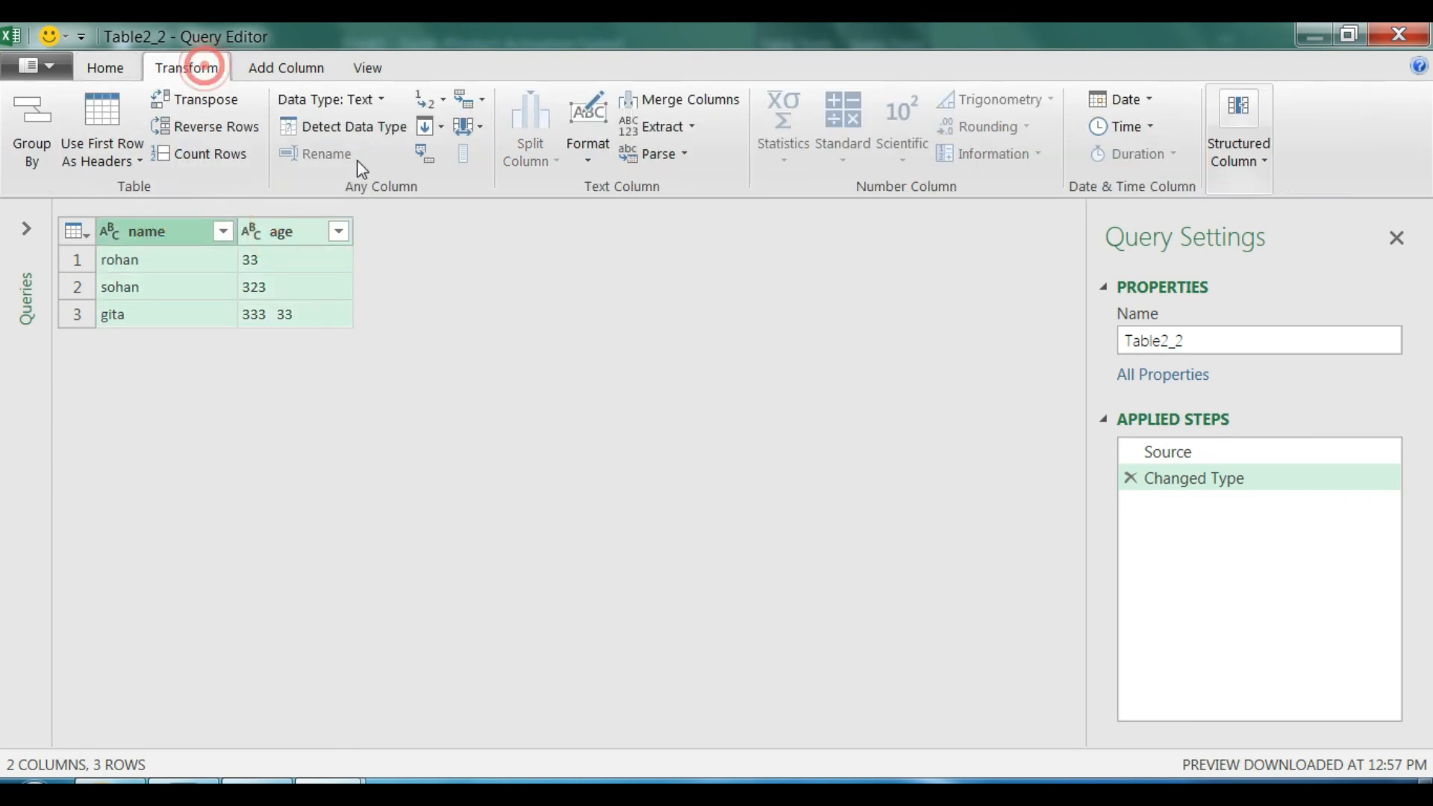
pyautogui.click(589, 158)
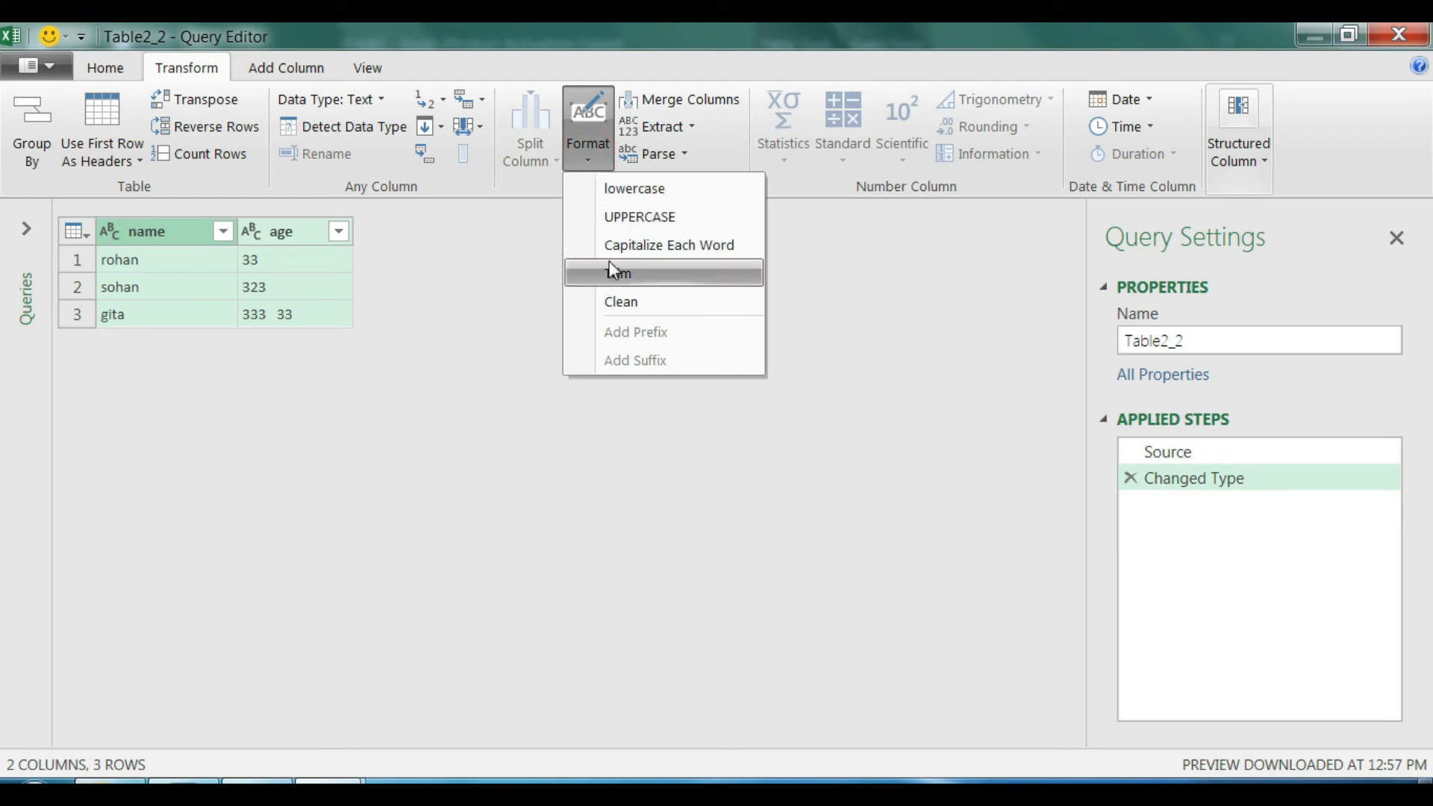
pyautogui.click(500, 196)
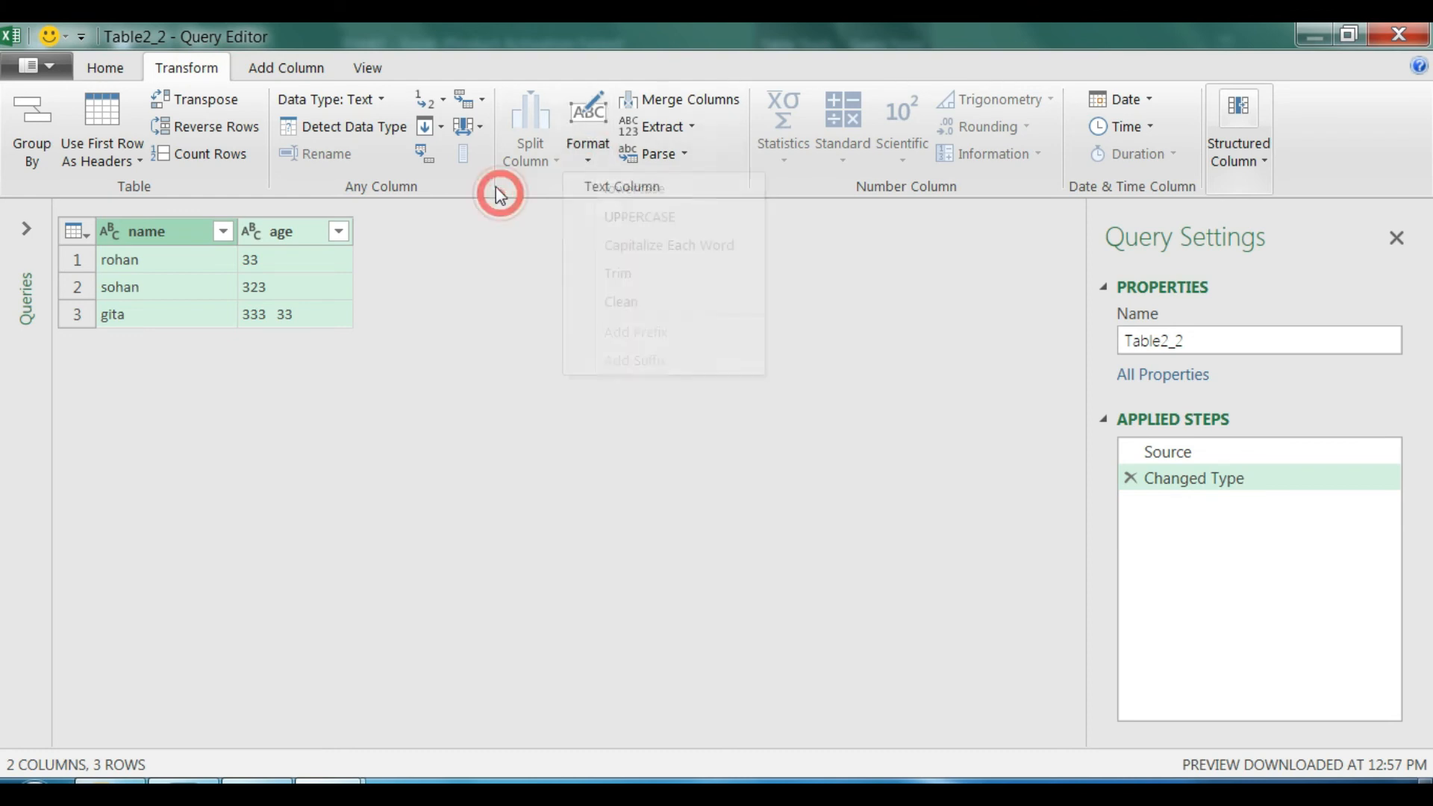
pyautogui.click(291, 66)
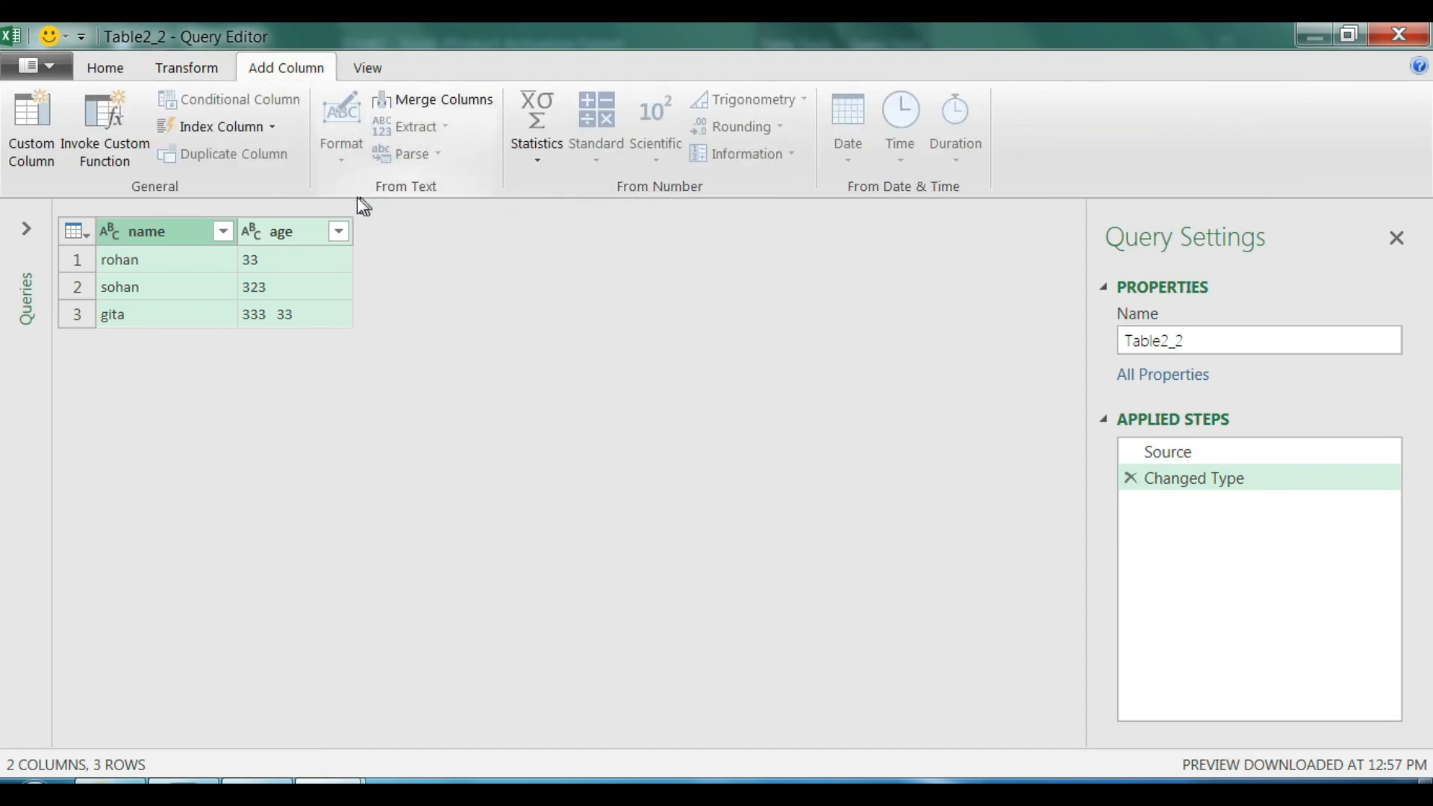
pyautogui.click(188, 68)
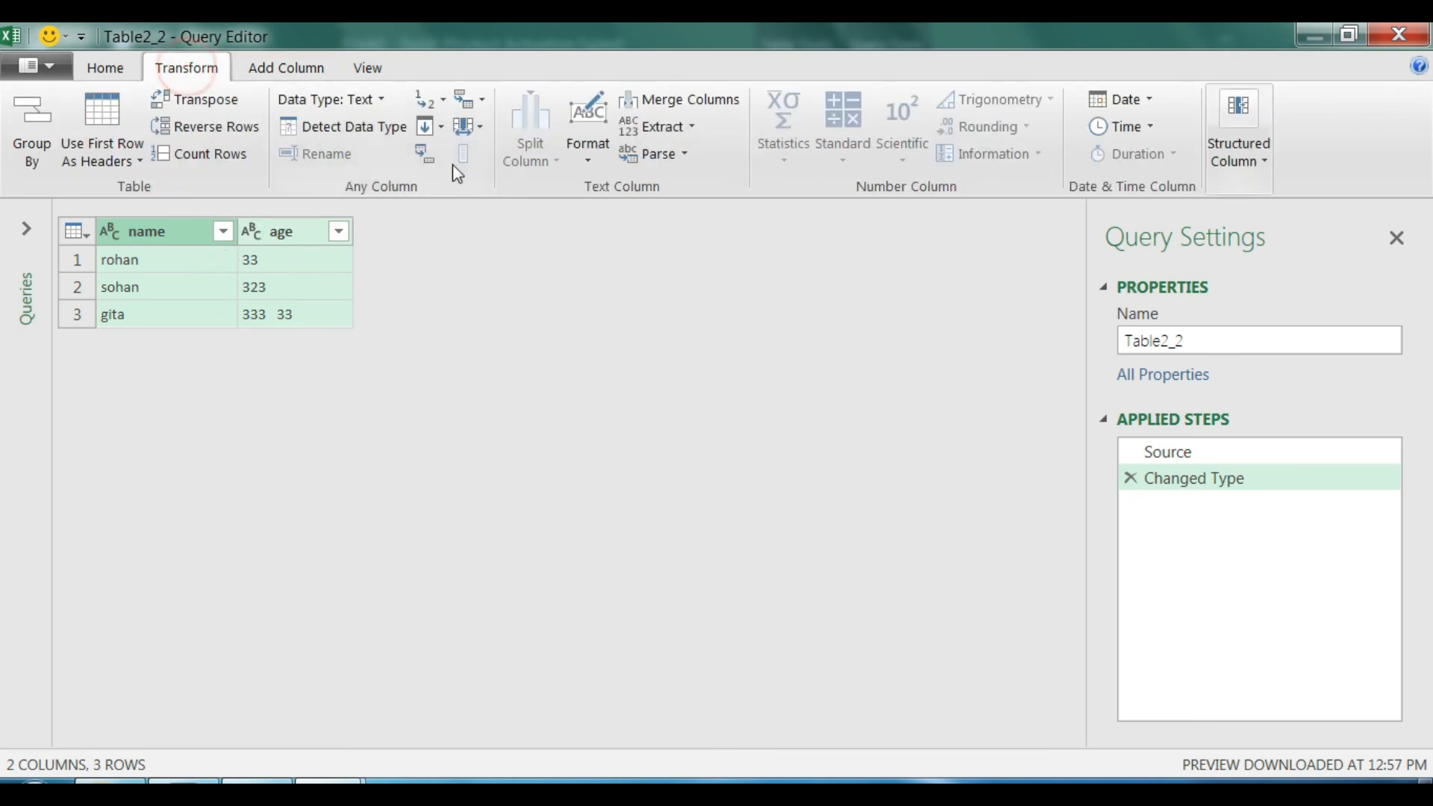
pyautogui.click(601, 149)
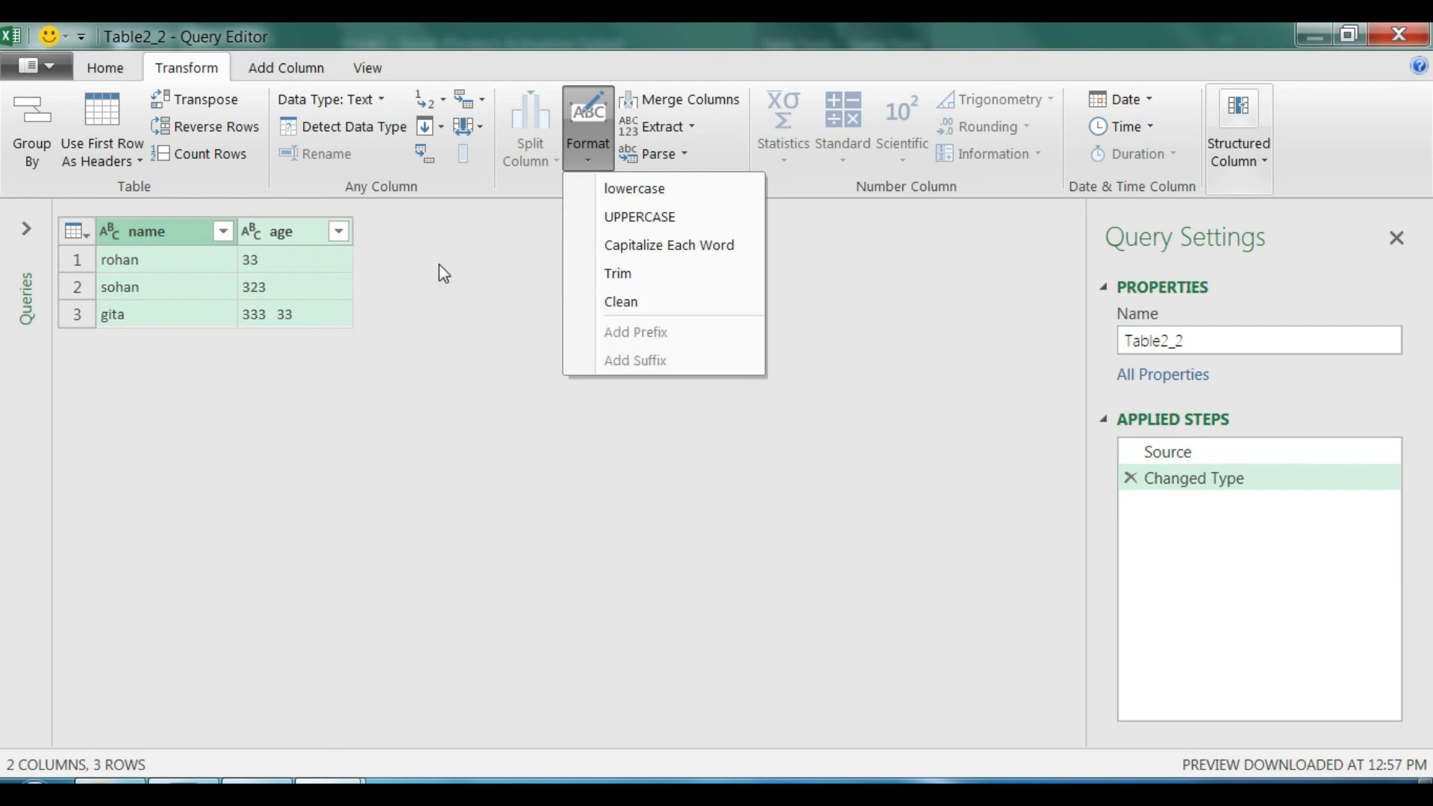
pyautogui.click(264, 262)
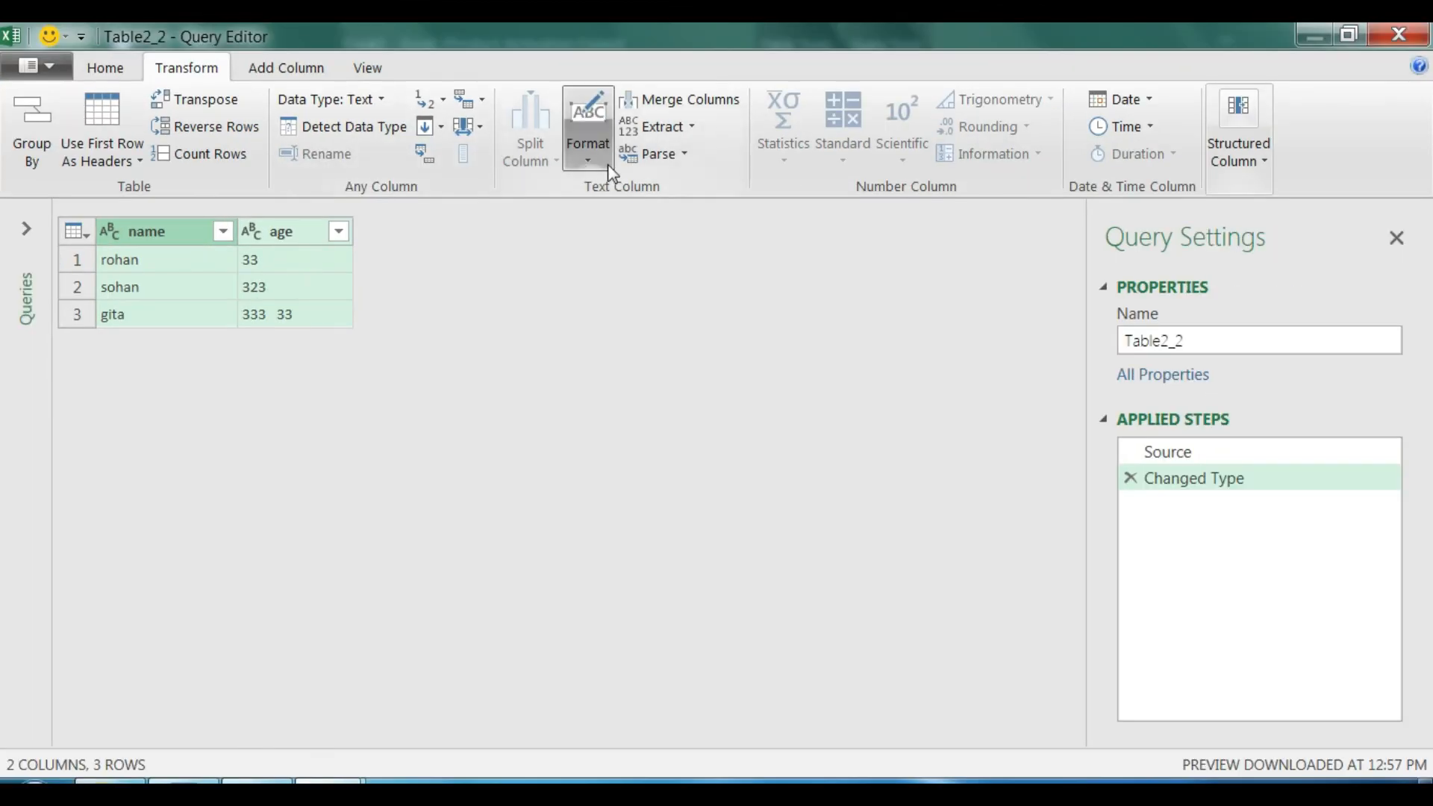
pyautogui.click(608, 166)
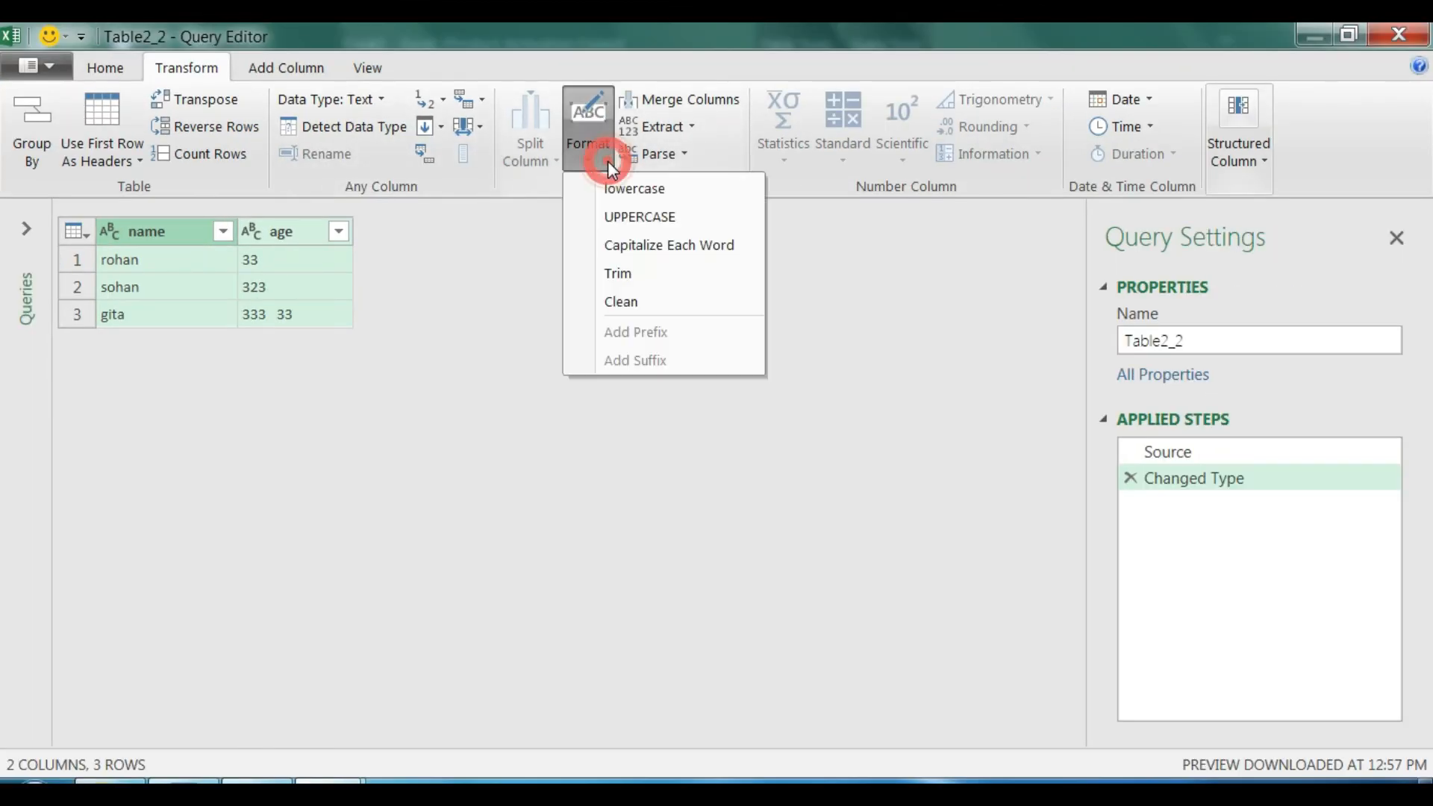
pyautogui.click(610, 216)
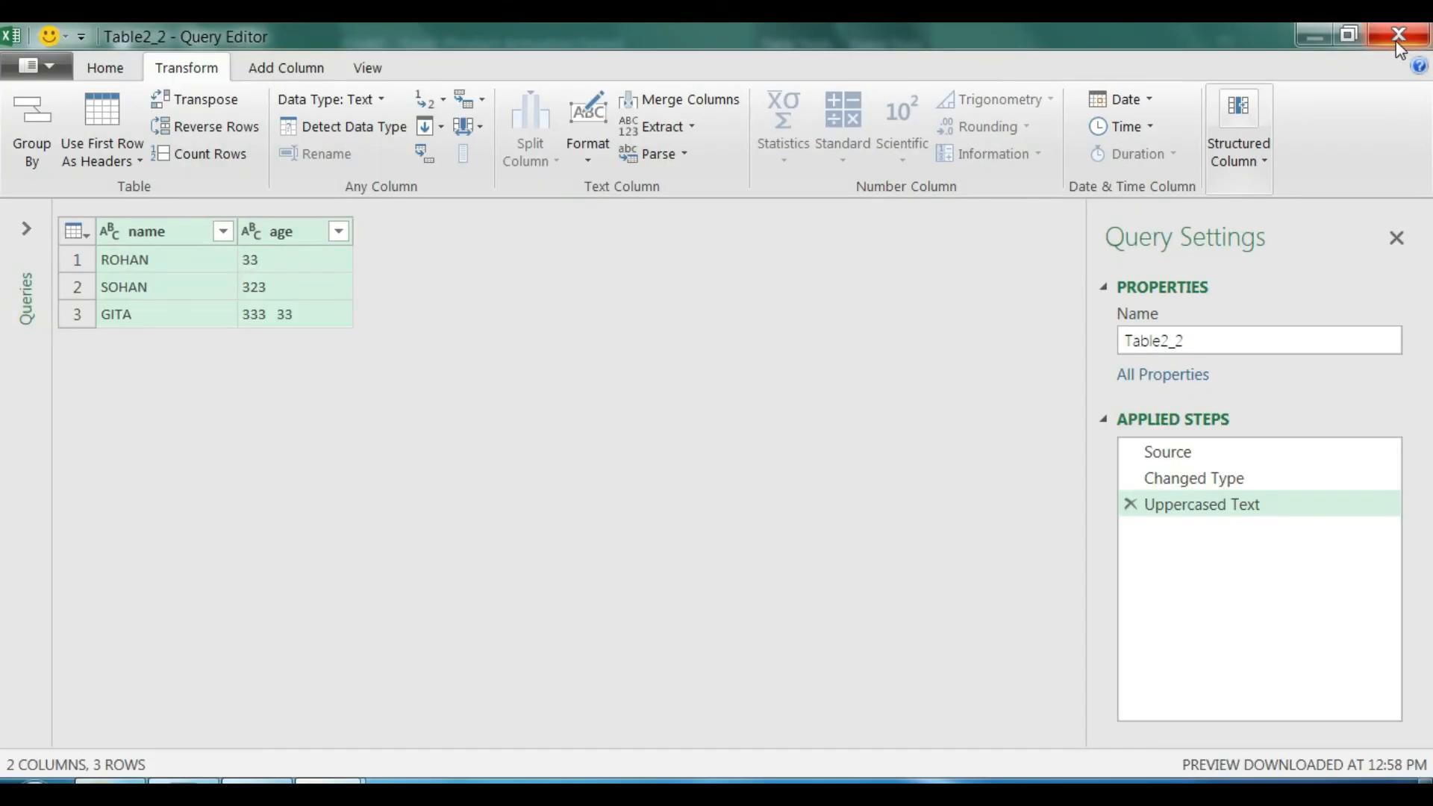
# - Close the Query Editor and keep the changes so the uppercase query loads into the workbook
pyautogui.click(1399, 42)
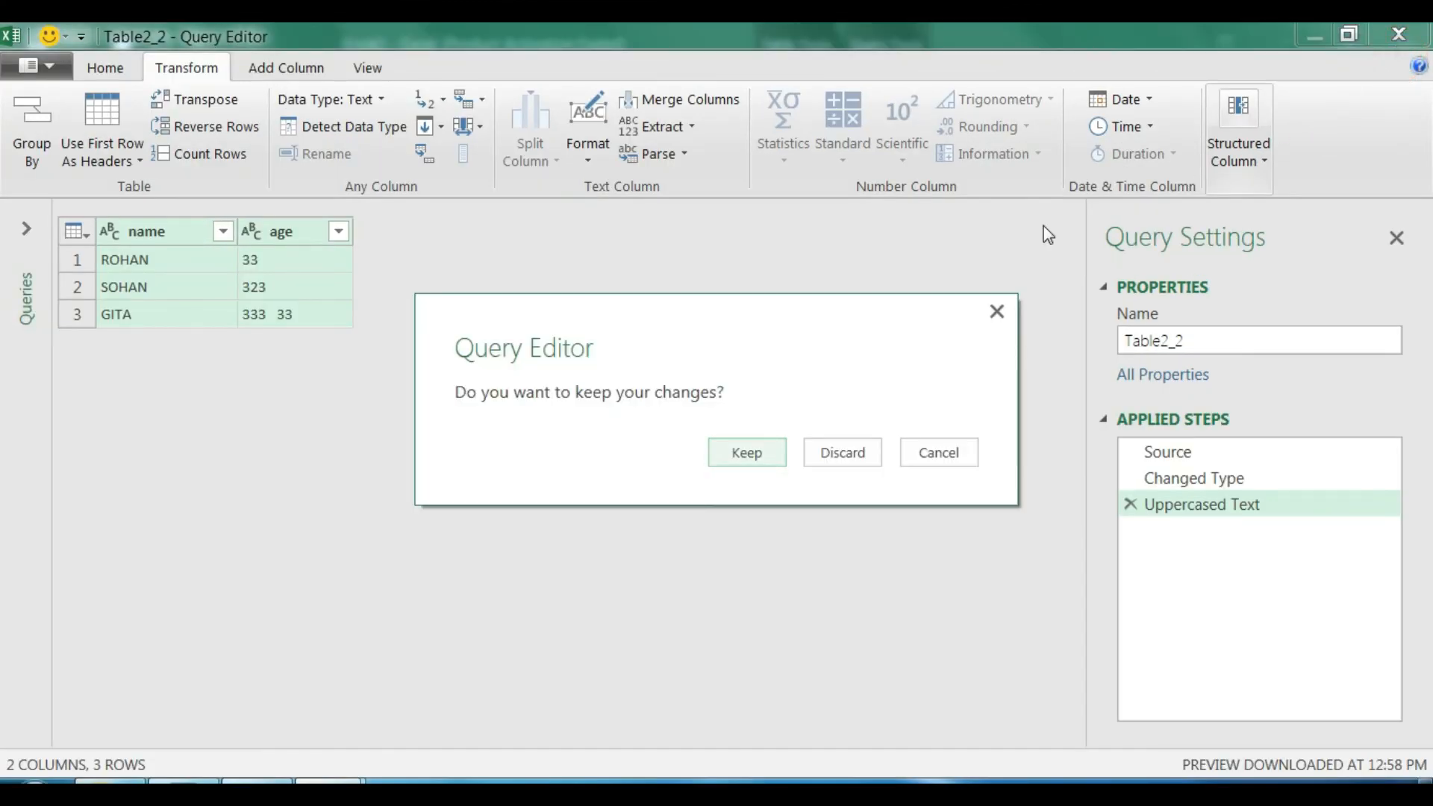
pyautogui.click(747, 453)
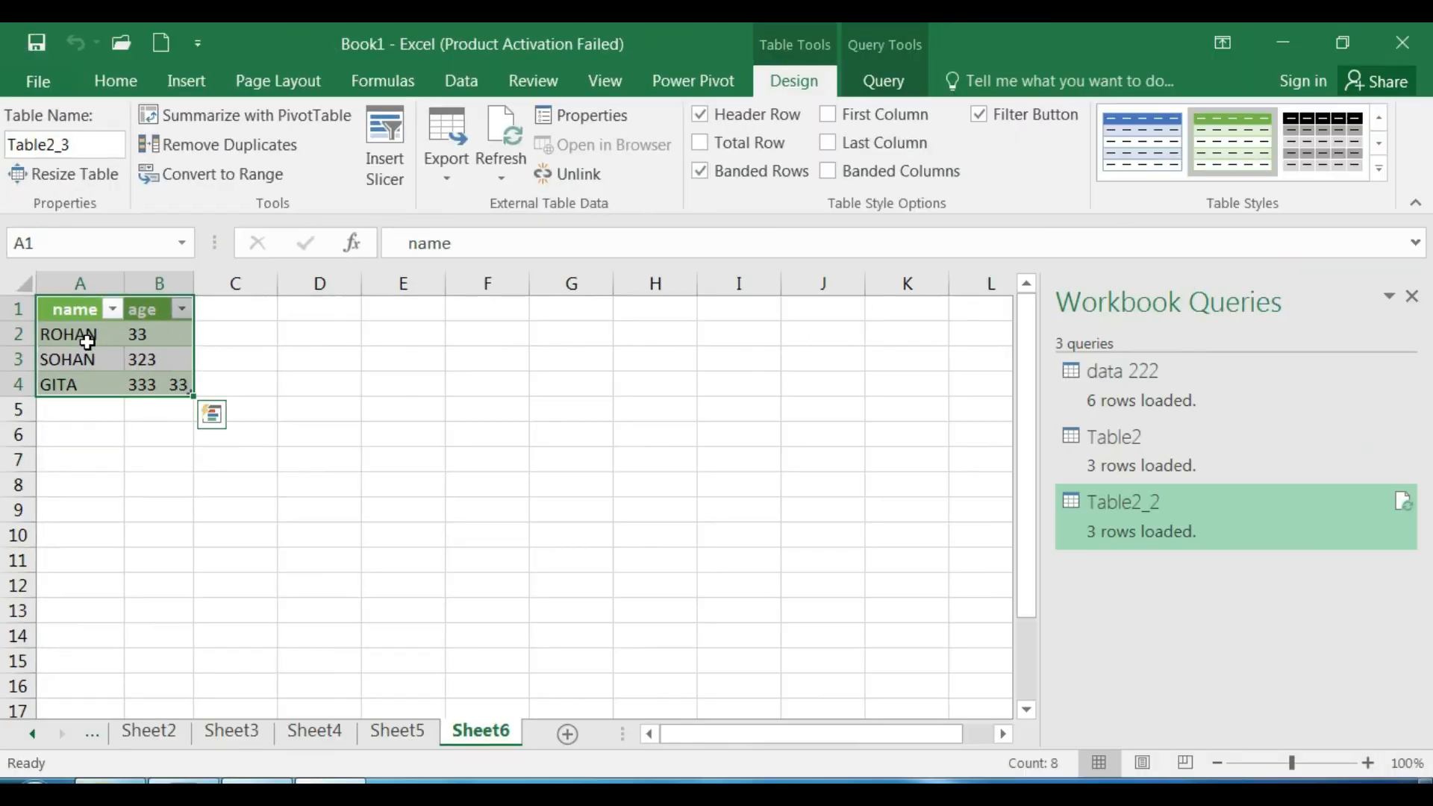
pyautogui.click(212, 415)
# - Review the loaded queries in the Workbook Queries pane and hide the pane
pyautogui.click(461, 81)
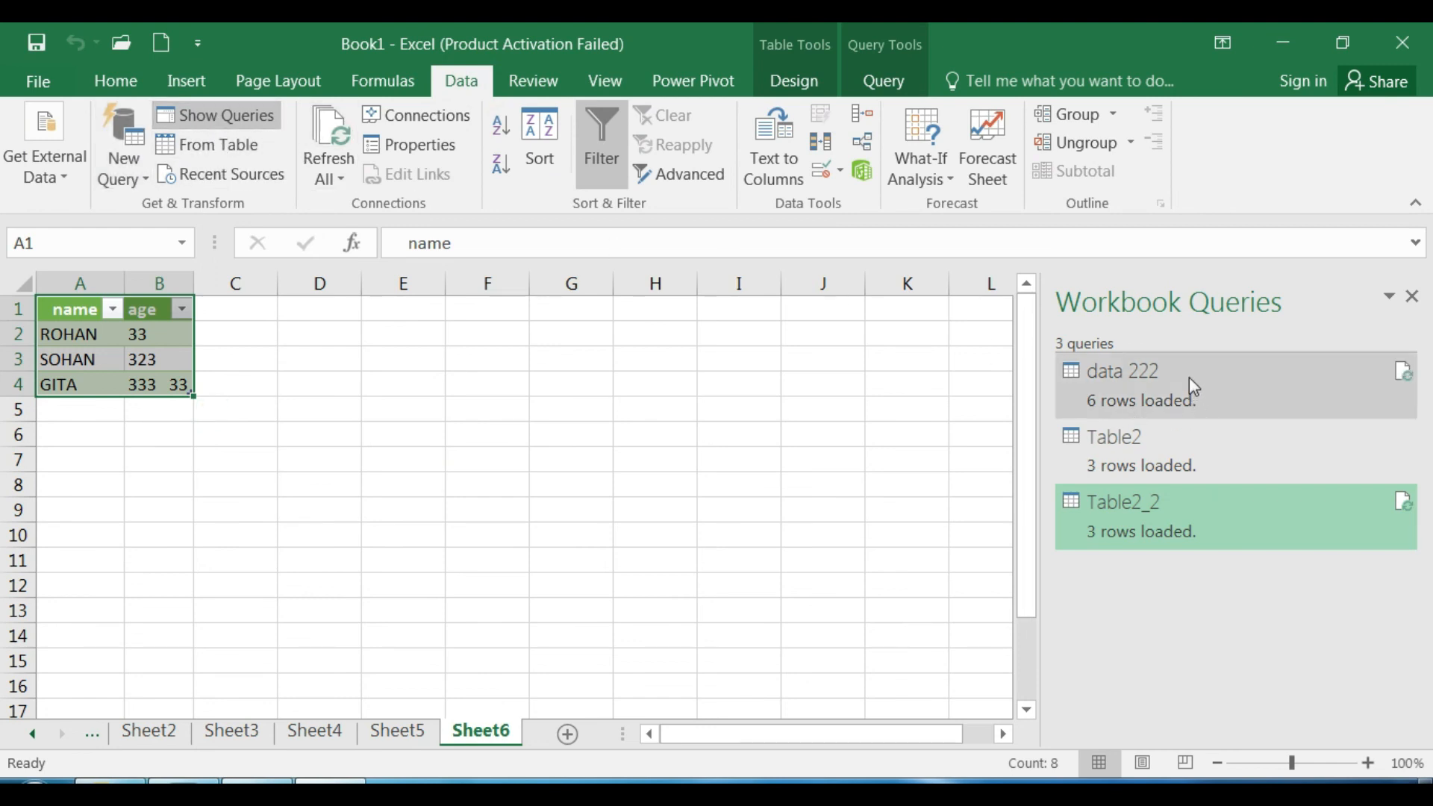
pyautogui.moveTo(1187, 382)
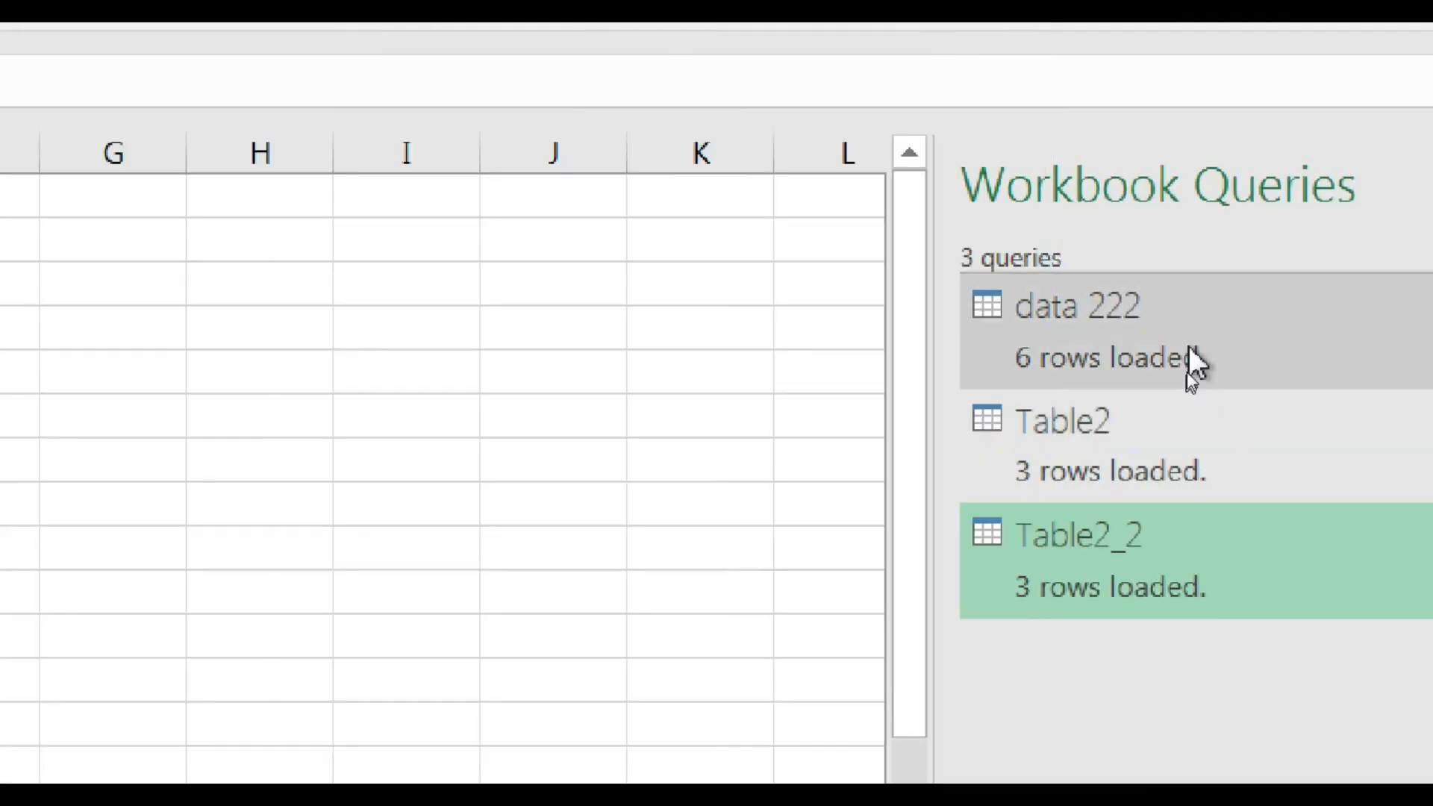
pyautogui.moveTo(1177, 478)
pyautogui.click(206, 408)
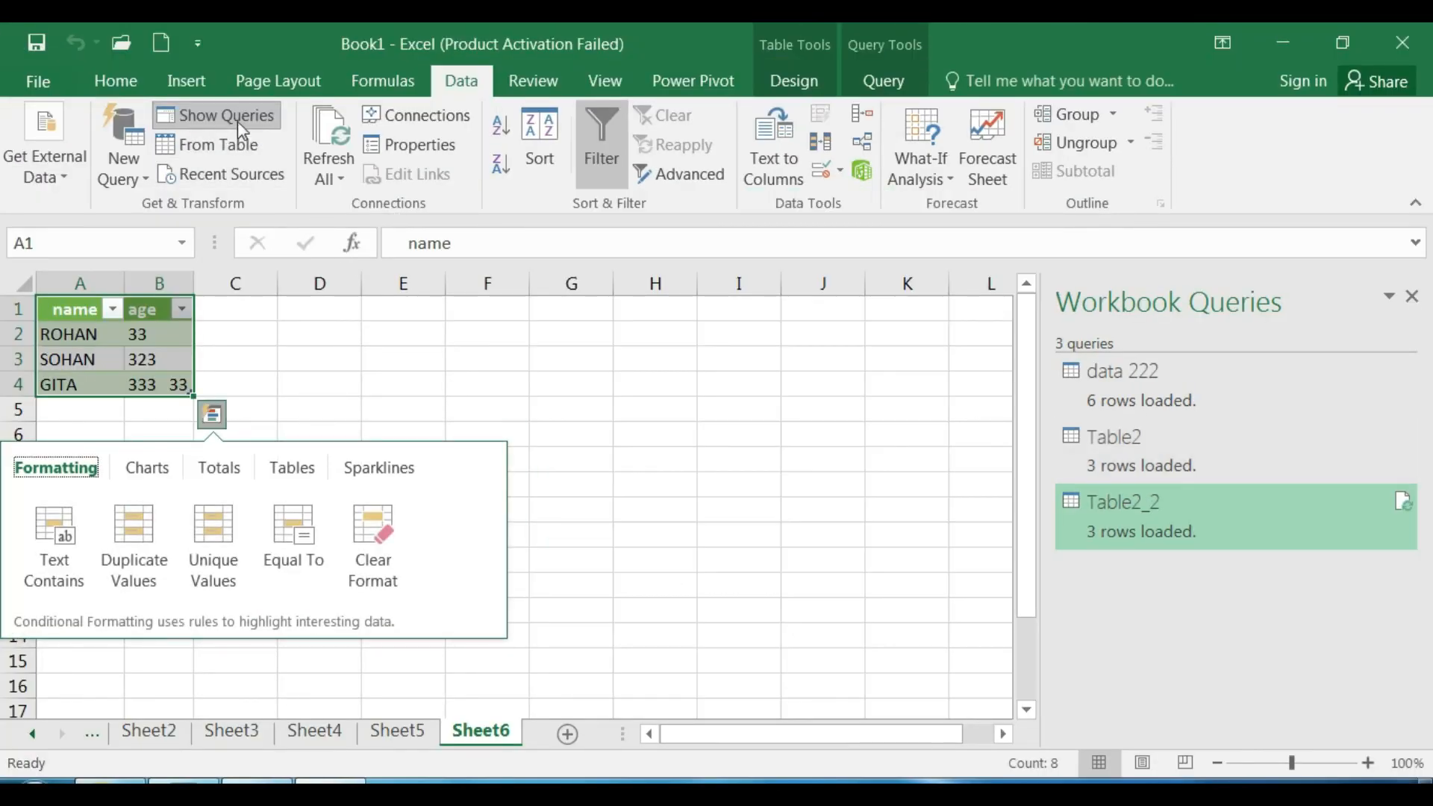
pyautogui.click(216, 115)
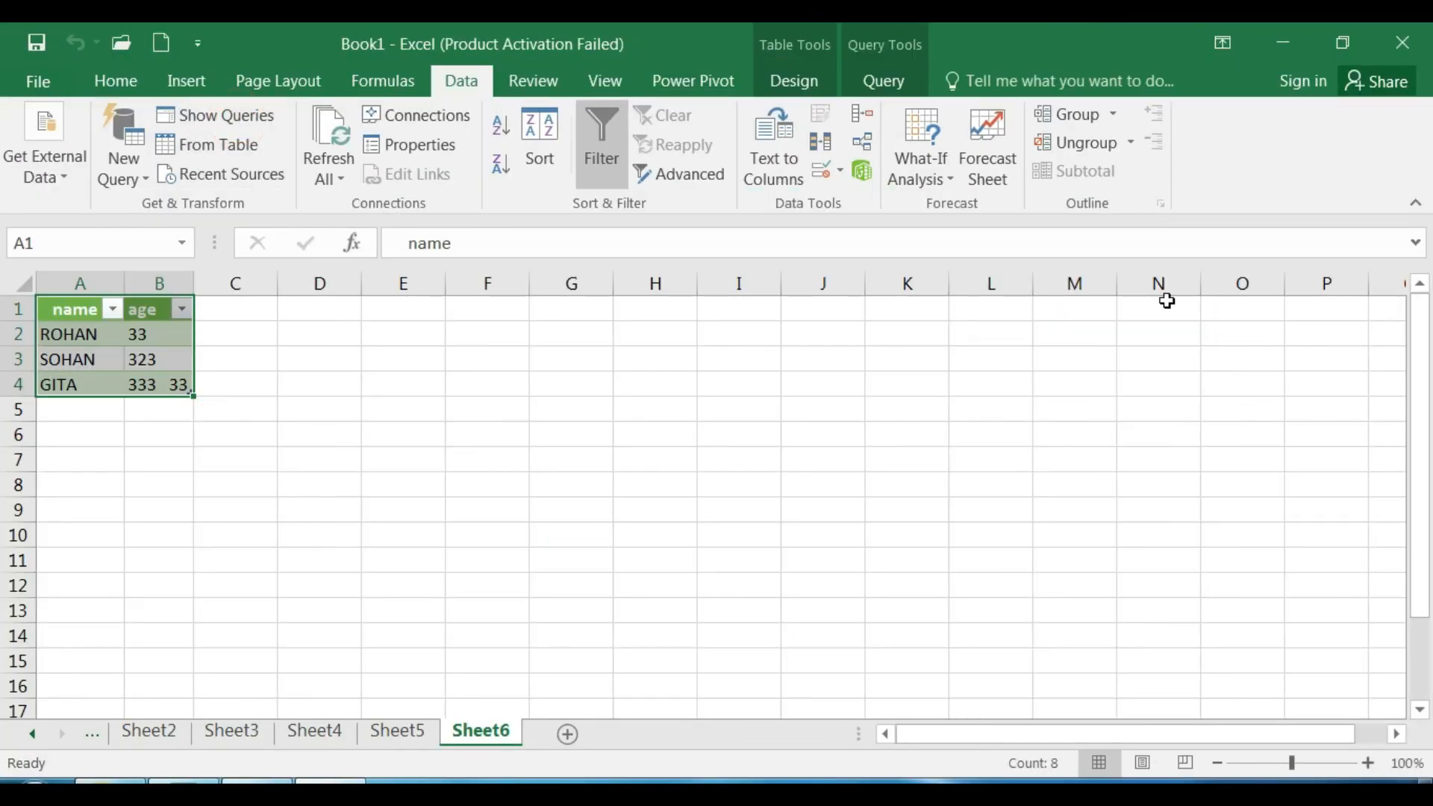
# - Open the list of recent data sources
pyautogui.click(221, 176)
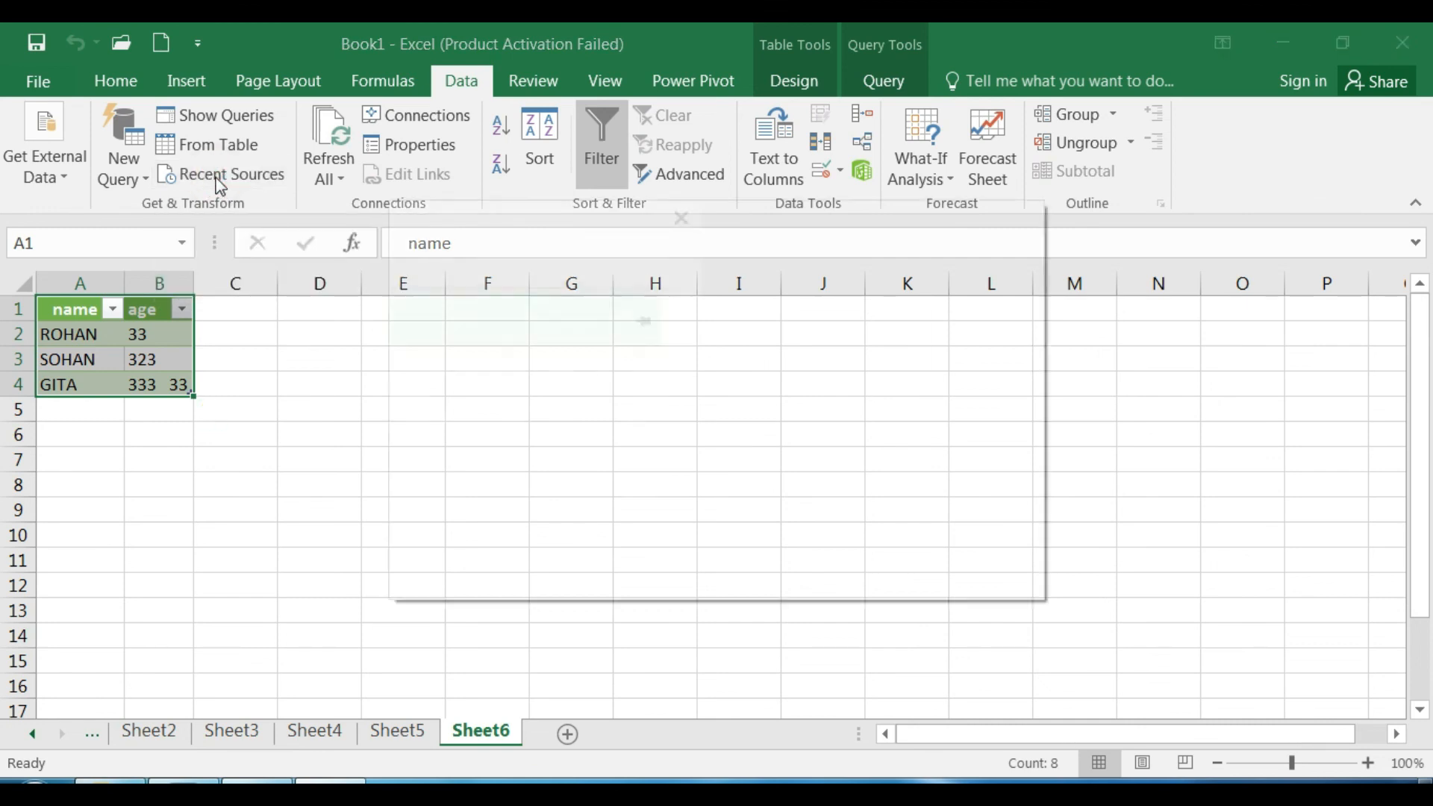